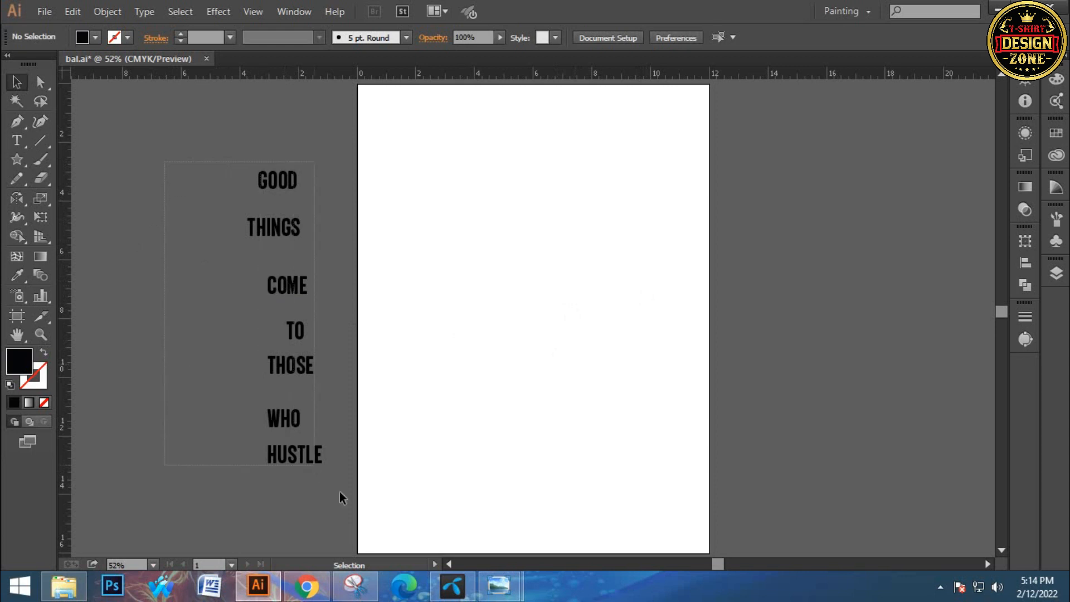
# Duplicate all seven words of the quote from the pasteboard onto the artboard, keeping the originals
pyautogui.click(445, 374)
pyautogui.moveTo(185, 164); pyautogui.dragTo(341, 484)
pyautogui.click(477, 399)
pyautogui.moveTo(178, 132); pyautogui.dragTo(360, 499)
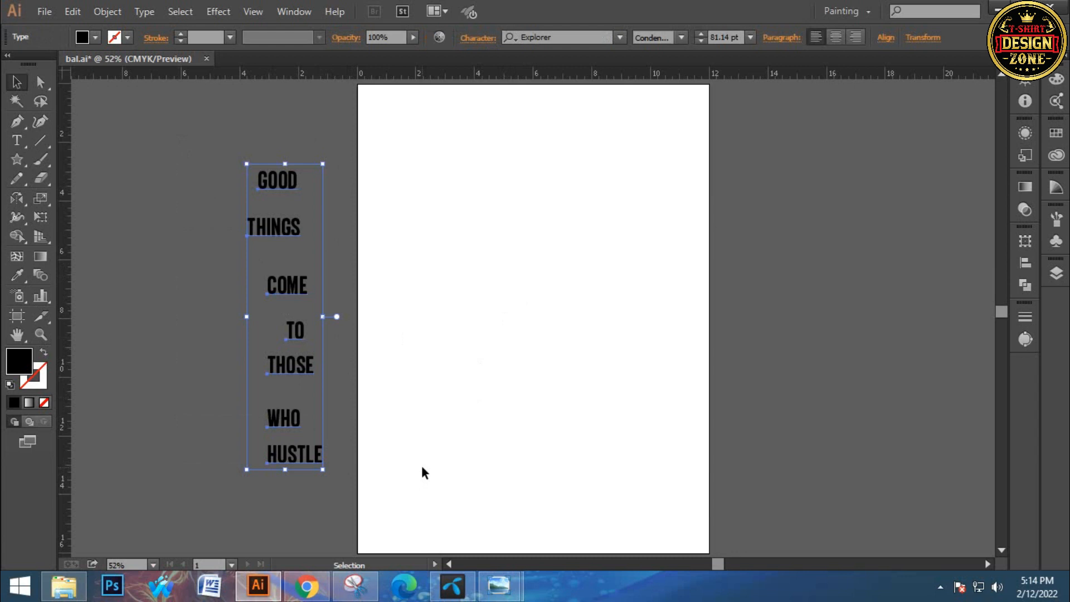
pyautogui.moveTo(280, 250); pyautogui.dragTo(493, 242)
pyautogui.click(577, 294)
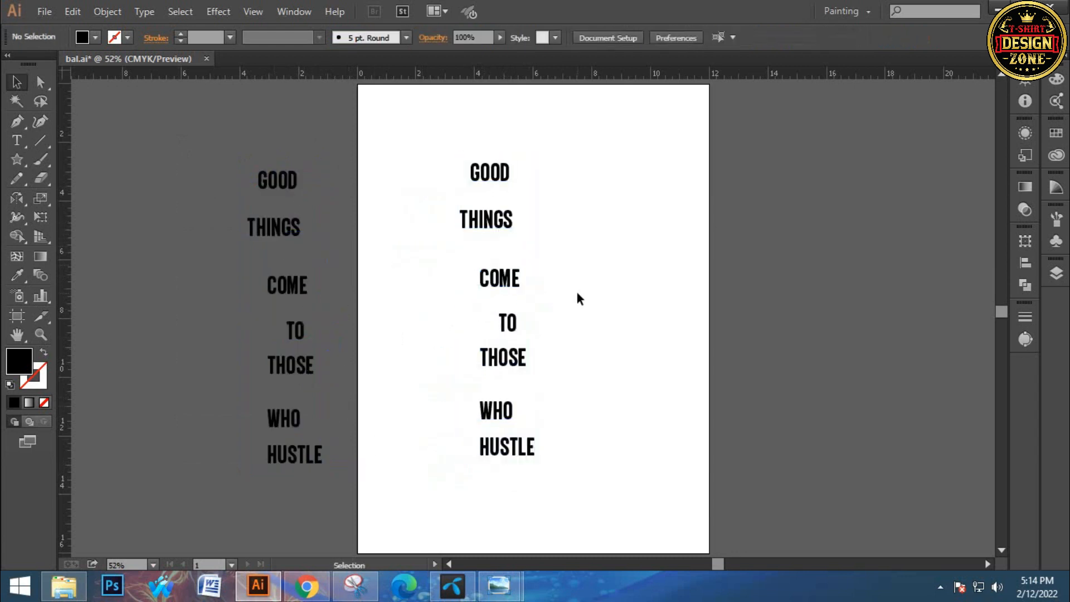
# Delete the separate THINGS on the artboard and extend GOOD to read GOOD THINGS
pyautogui.click(475, 228)
pyautogui.press('Delete')
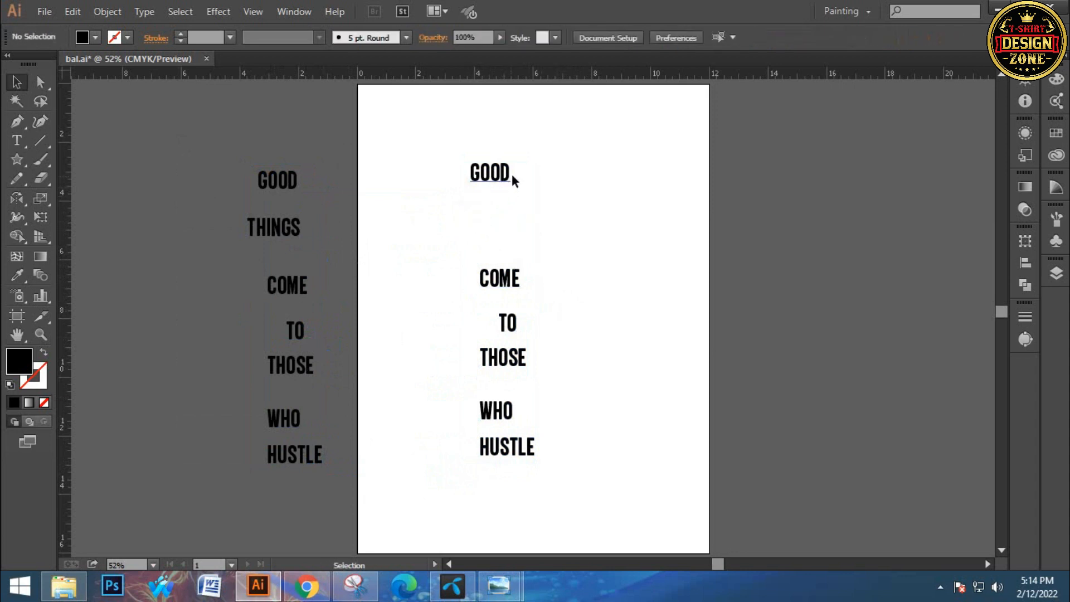
pyautogui.click(509, 173)
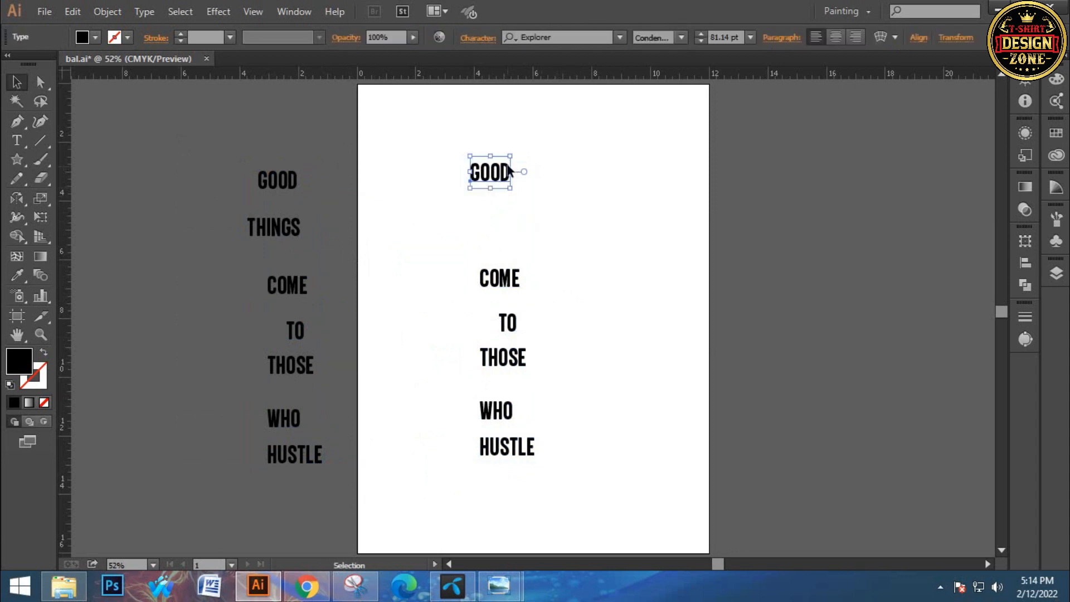
pyautogui.doubleClick(511, 173)
pyautogui.write('THINGS')
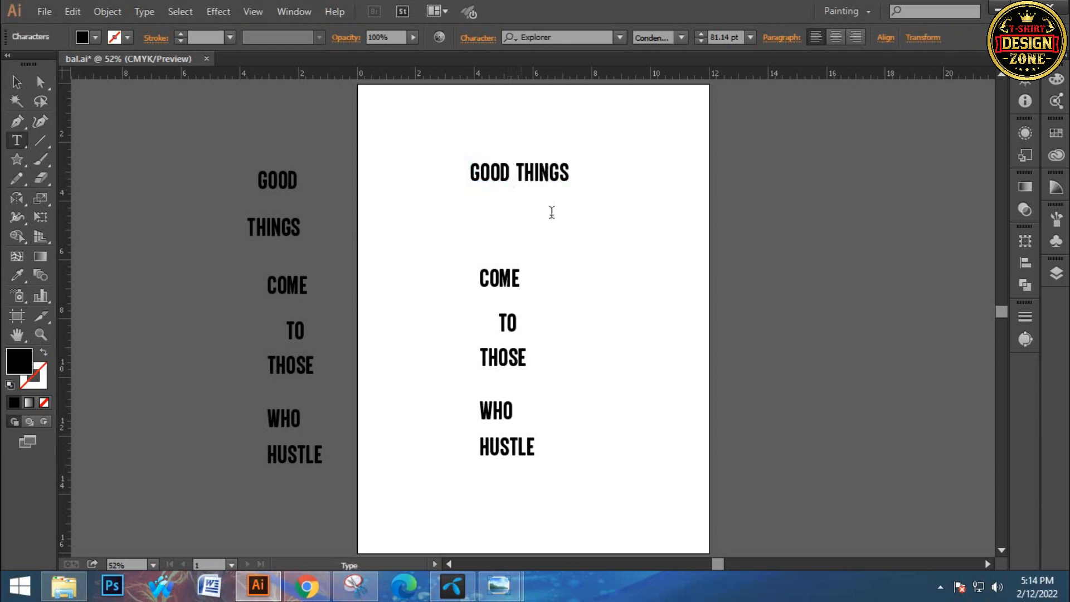
pyautogui.click(16, 82)
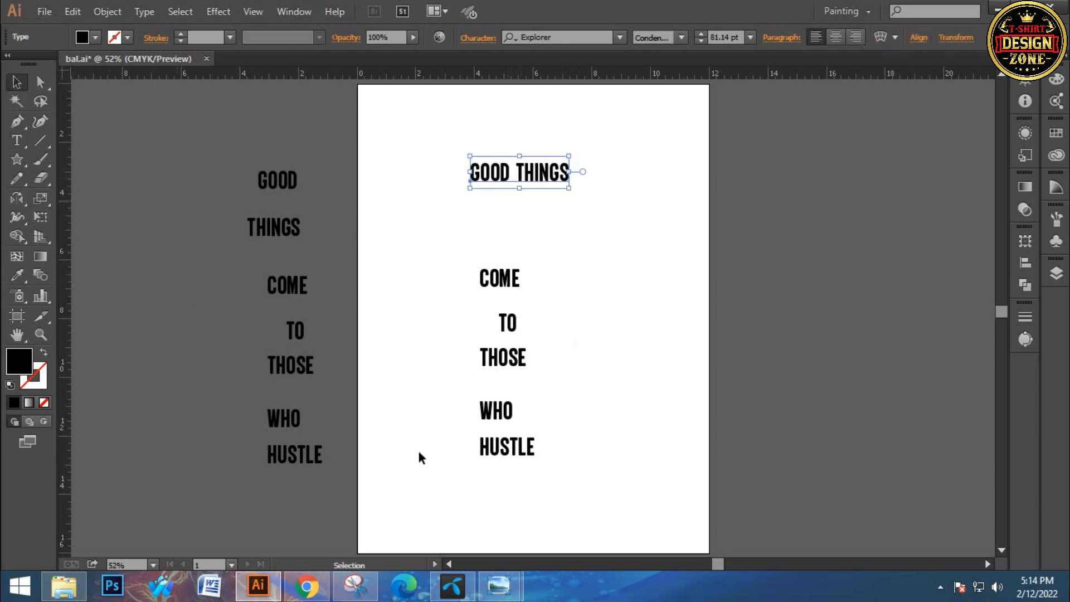
pyautogui.click(482, 487)
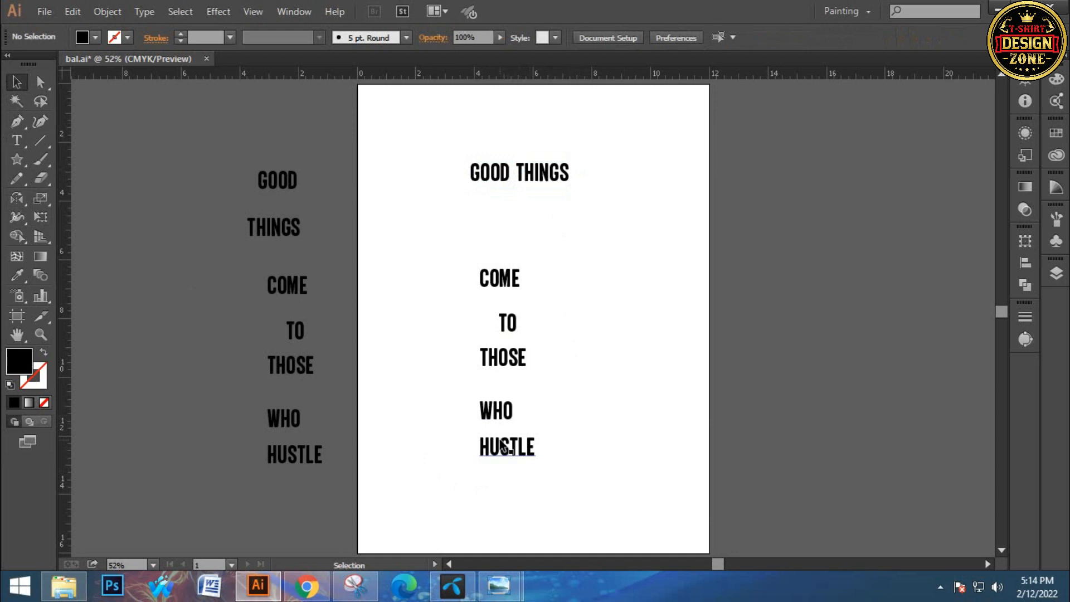
# Delete the separate WHO on the artboard and extend HUSTLE to read WHO HUSTLE
pyautogui.click(500, 417)
pyautogui.press('Delete')
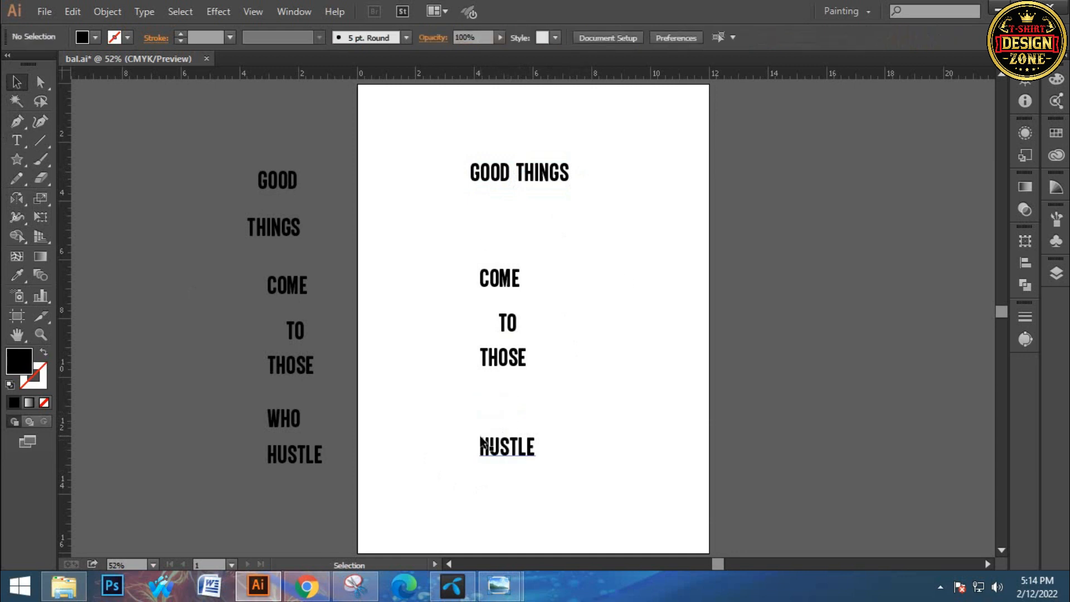
pyautogui.write('t')
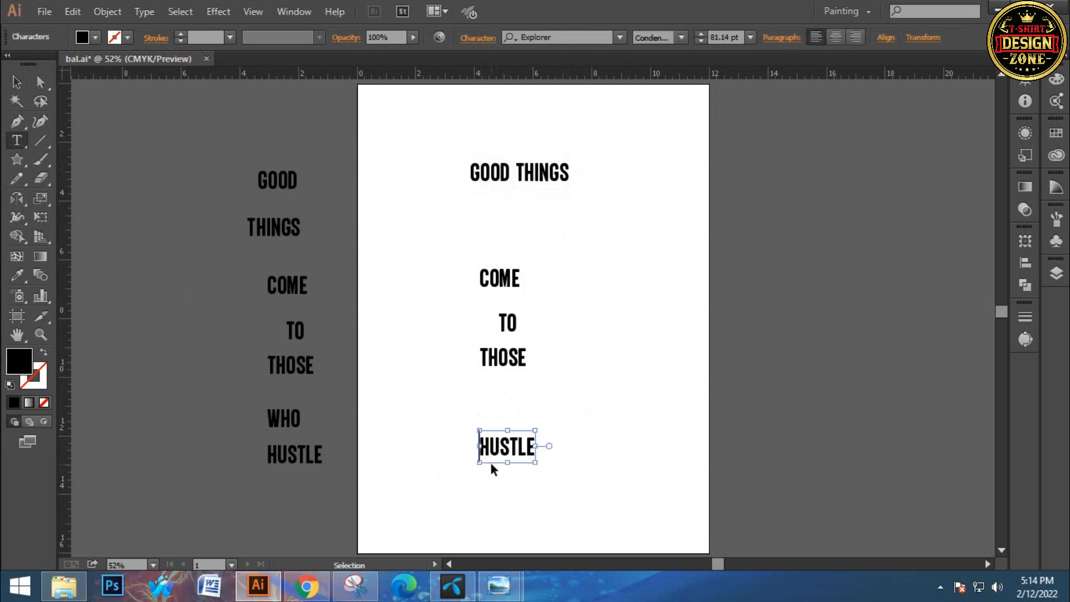
pyautogui.write('WHO')
pyautogui.press('Escape')
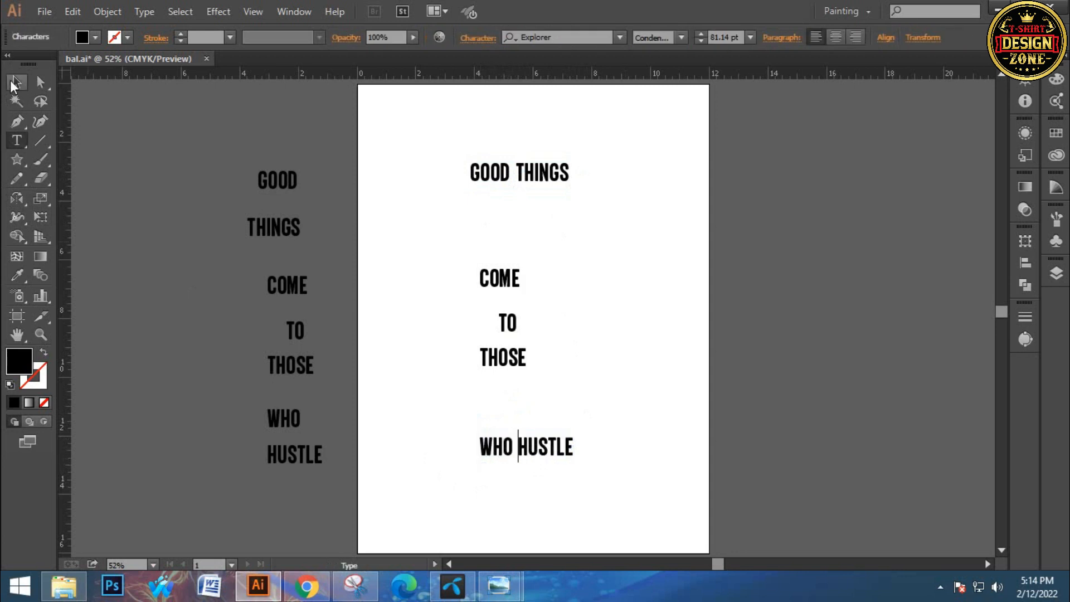
pyautogui.click(382, 180)
# Move GOOD THINGS slightly down and bring COME up closer beneath it on the artboard
pyautogui.moveTo(550, 172); pyautogui.dragTo(544, 164)
pyautogui.click(542, 196)
pyautogui.moveTo(465, 239); pyautogui.dragTo(525, 373)
pyautogui.click(558, 256)
pyautogui.moveTo(431, 150); pyautogui.dragTo(584, 463)
pyautogui.click(559, 229)
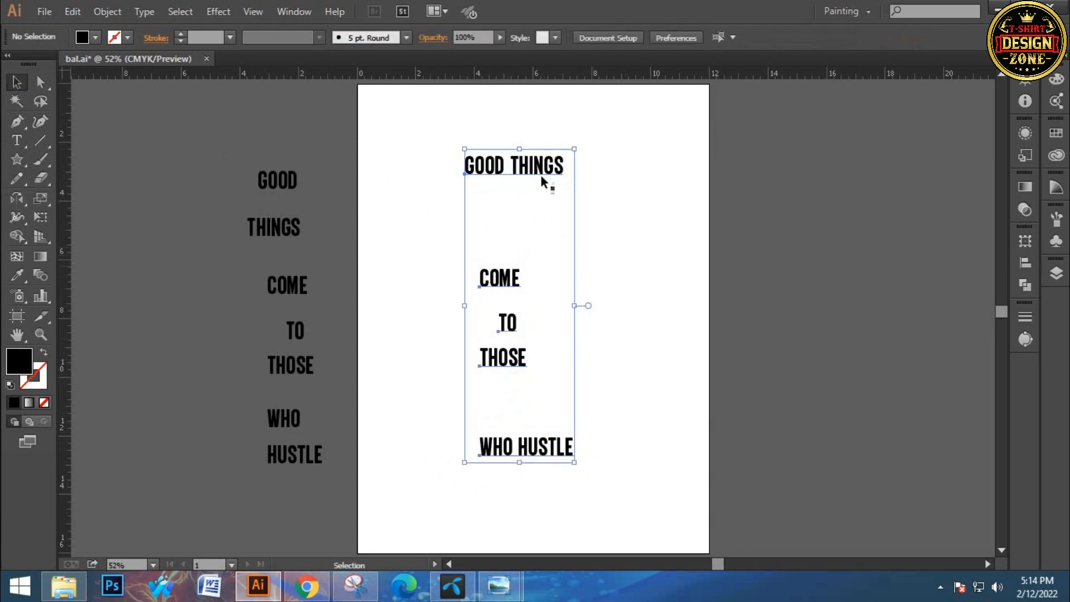
pyautogui.moveTo(534, 177); pyautogui.dragTo(538, 196)
pyautogui.click(526, 254)
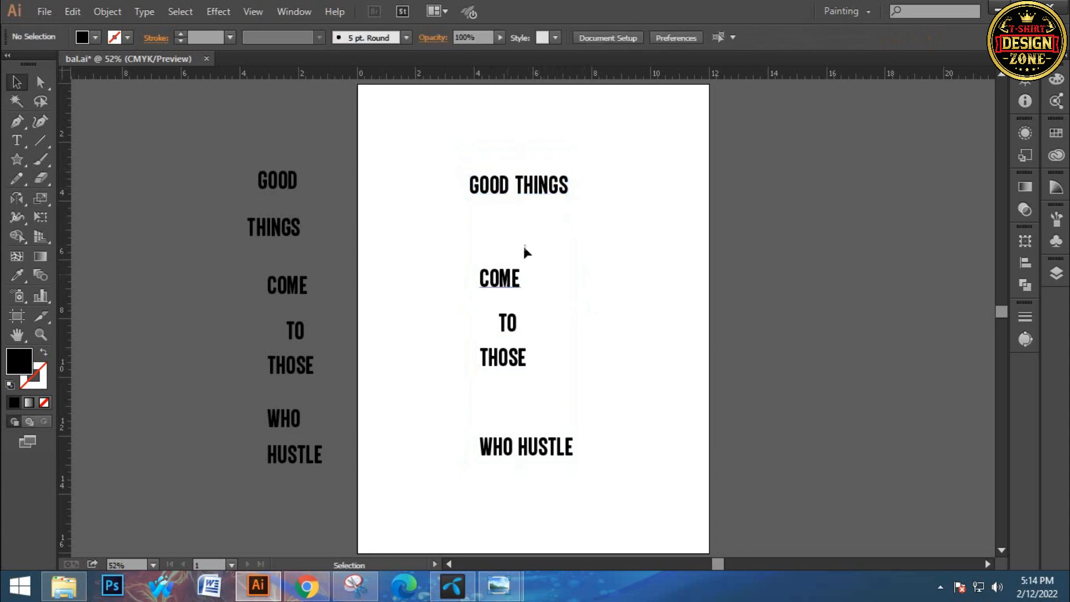
pyautogui.moveTo(523, 247); pyautogui.dragTo(524, 245)
pyautogui.click(553, 264)
# Move TO, THOSE and WHO HUSTLE up into an evenly spaced, roughly centred stack below COME
pyautogui.moveTo(508, 329); pyautogui.dragTo(512, 300)
pyautogui.click(541, 317)
pyautogui.moveTo(501, 365); pyautogui.dragTo(544, 336)
pyautogui.click(545, 426)
pyautogui.moveTo(545, 434); pyautogui.dragTo(538, 340)
pyautogui.click(547, 359)
pyautogui.click(562, 316)
pyautogui.moveTo(524, 388); pyautogui.dragTo(549, 382)
pyautogui.click(560, 357)
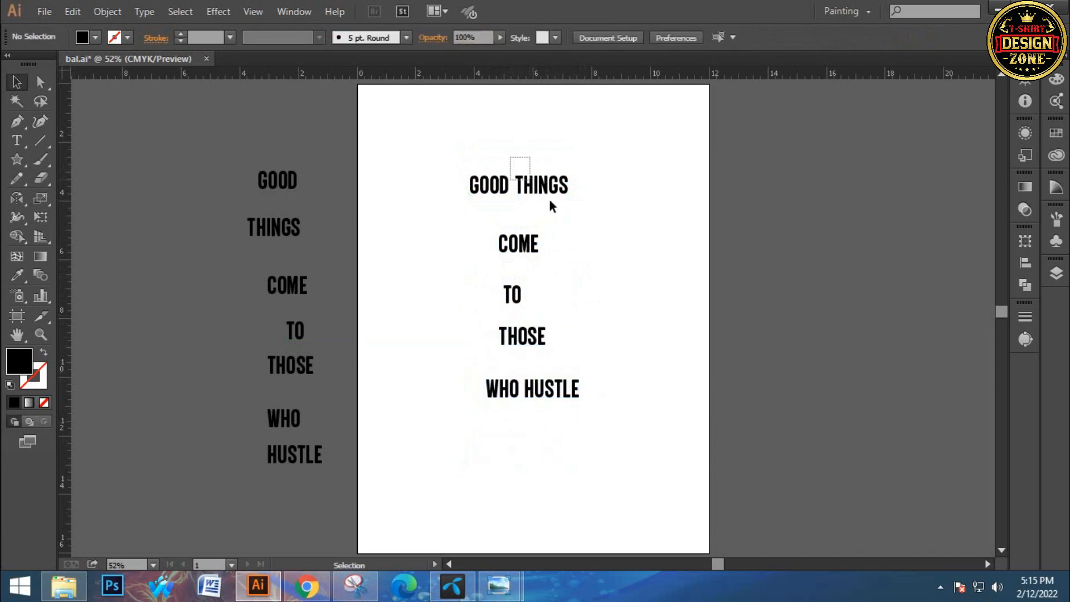
# Set the font of COME on the artboard to Big Top and shift the word back under GOOD THINGS
pyautogui.click(551, 190)
pyautogui.click(613, 257)
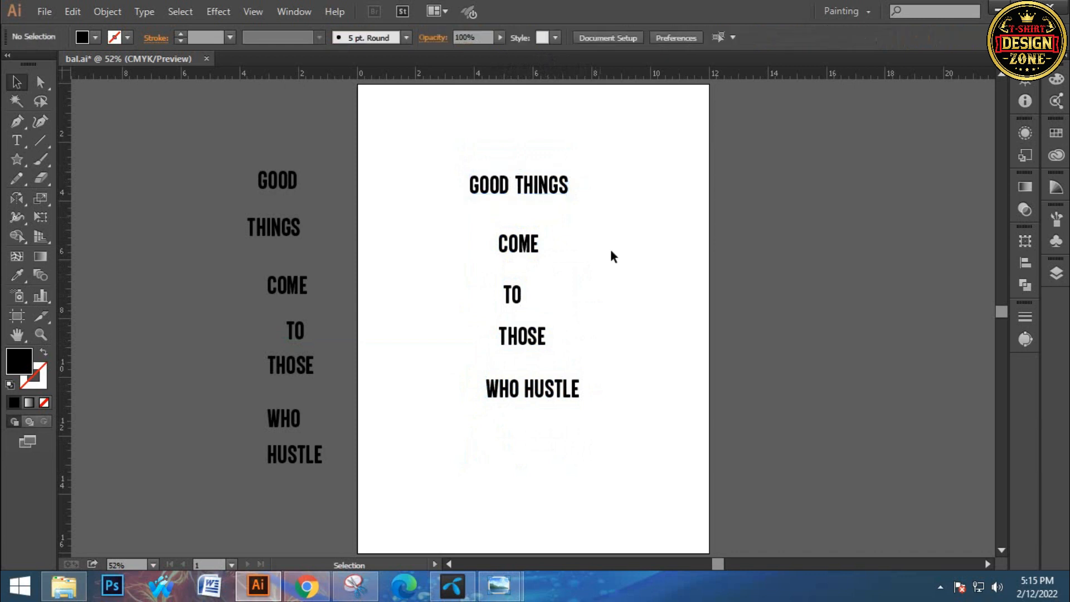
pyautogui.click(554, 398)
pyautogui.click(619, 291)
pyautogui.click(518, 245)
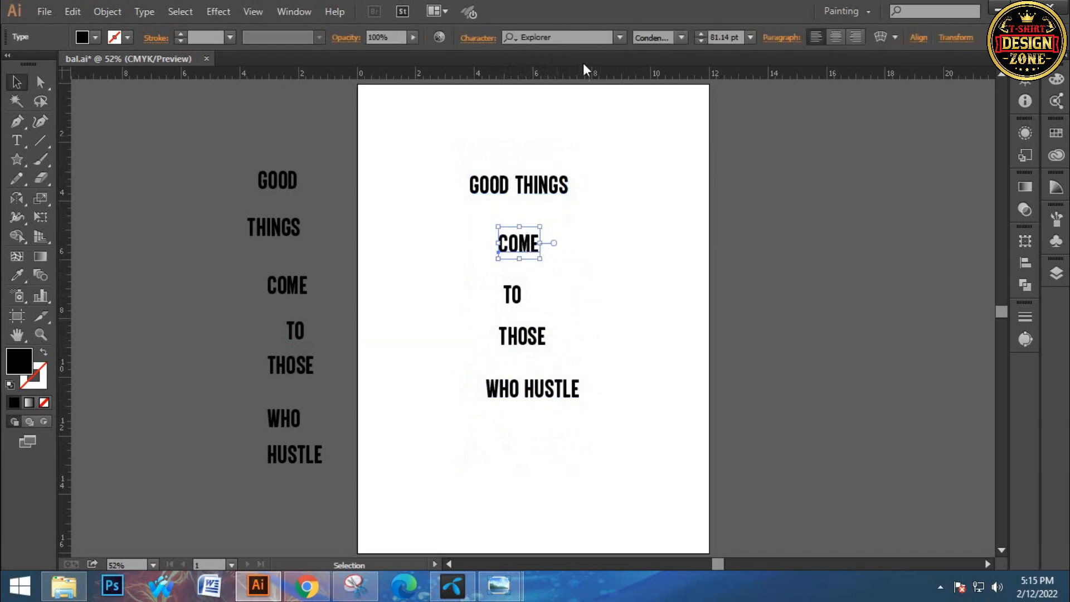
pyautogui.click(589, 34)
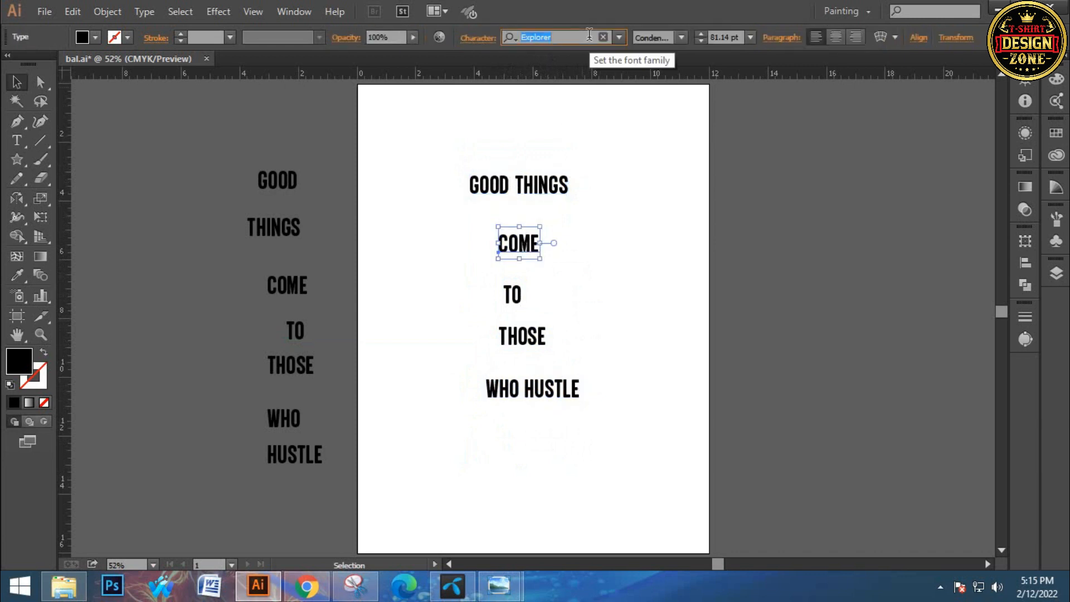
pyautogui.write('bi')
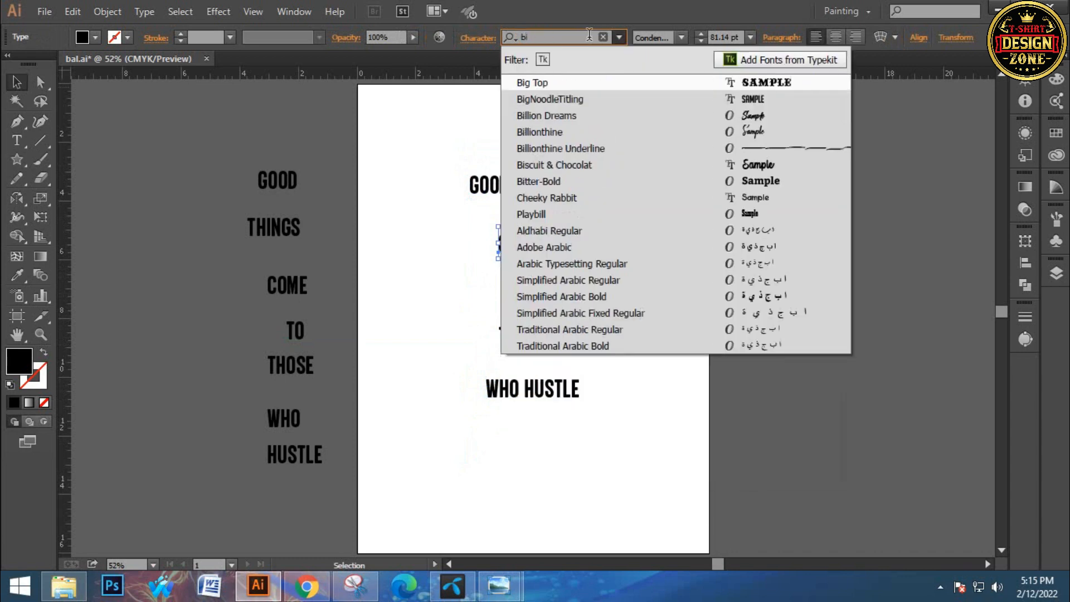
pyautogui.click(552, 82)
pyautogui.moveTo(583, 244); pyautogui.dragTo(554, 244)
# Apply the Big Top font to TO by sampling the text style of COME with the Eyedropper
pyautogui.click(550, 286)
pyautogui.click(518, 295)
pyautogui.press('i')
pyautogui.click(522, 237)
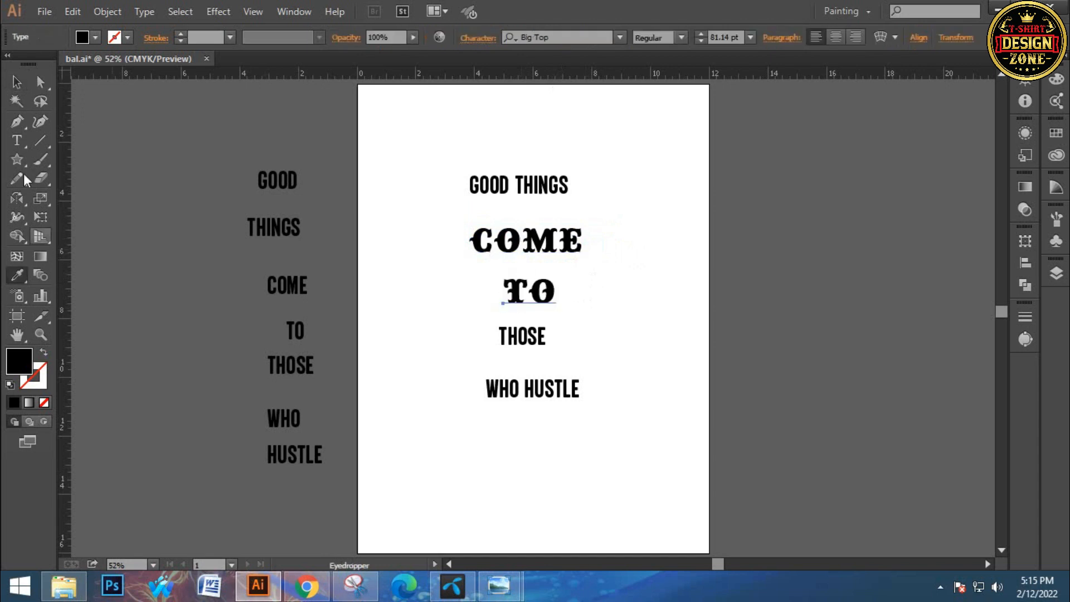
pyautogui.click(16, 82)
pyautogui.click(379, 169)
# Try CHICKEN Pie Height on THOSE, and set its font to Chicken Quiche instead
pyautogui.click(522, 336)
pyautogui.click(558, 38)
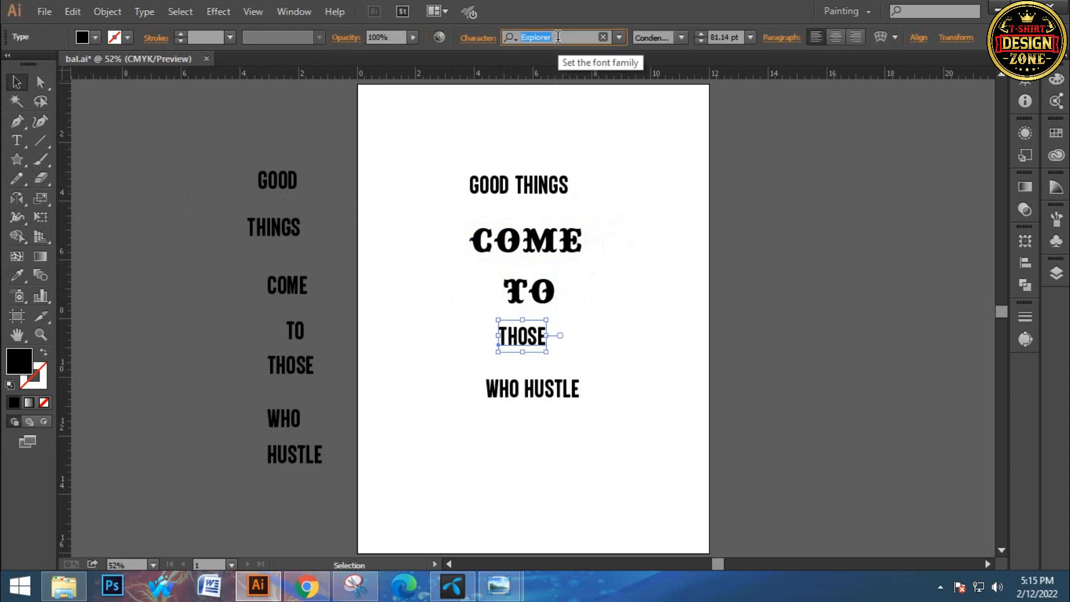
pyautogui.write('chi')
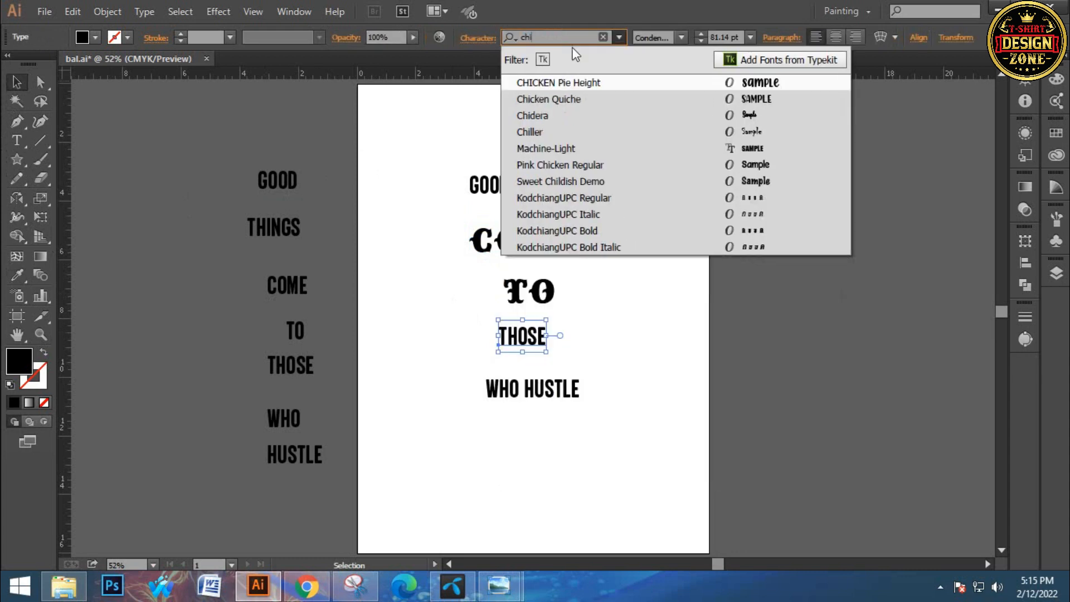
pyautogui.click(610, 80)
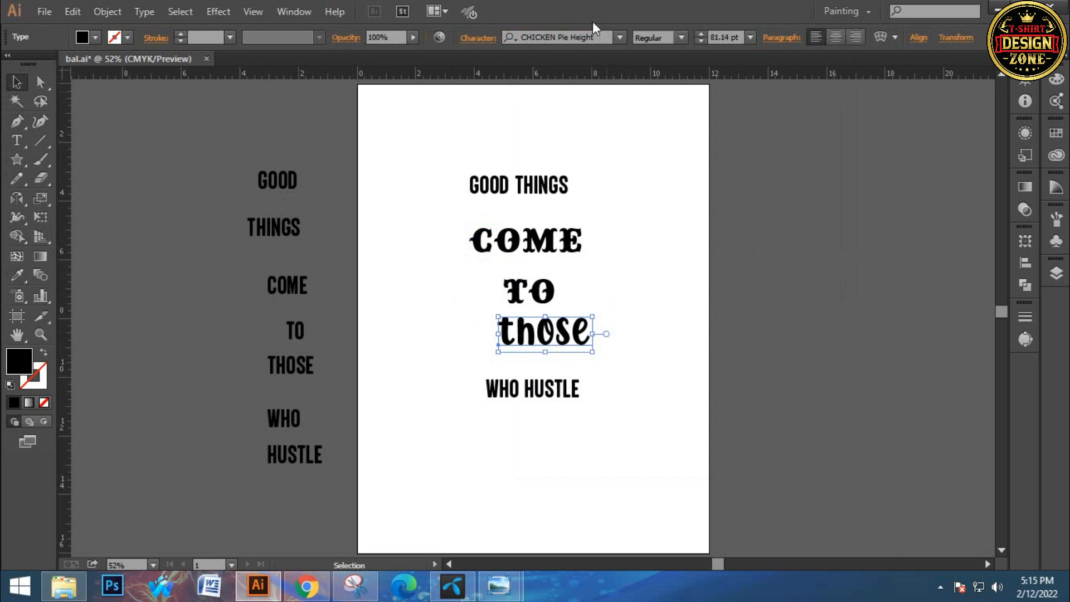
pyautogui.click(590, 37)
pyautogui.press('Down')
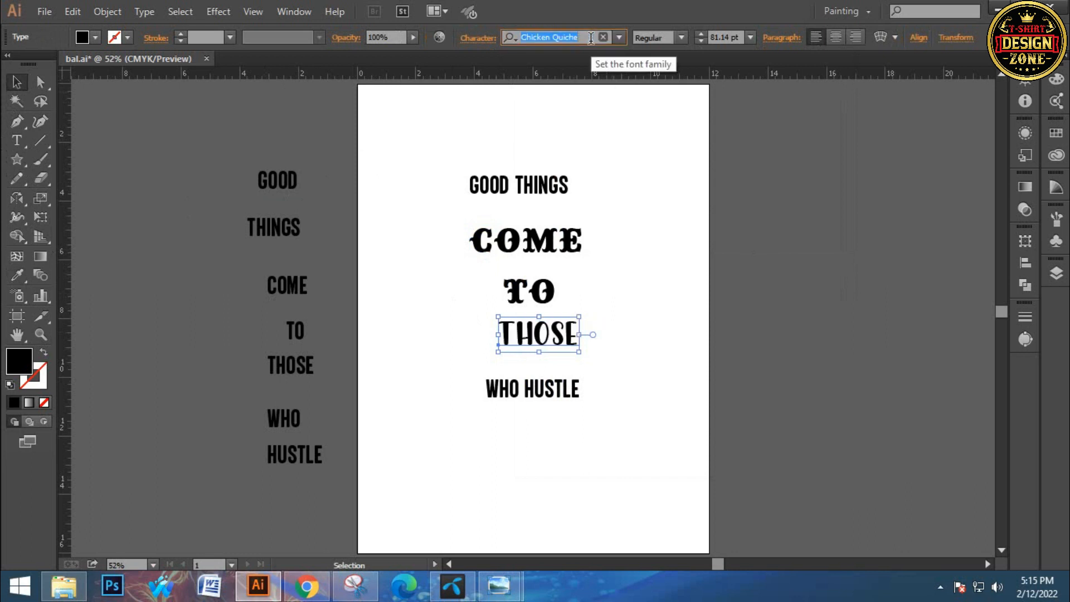
pyautogui.click(504, 358)
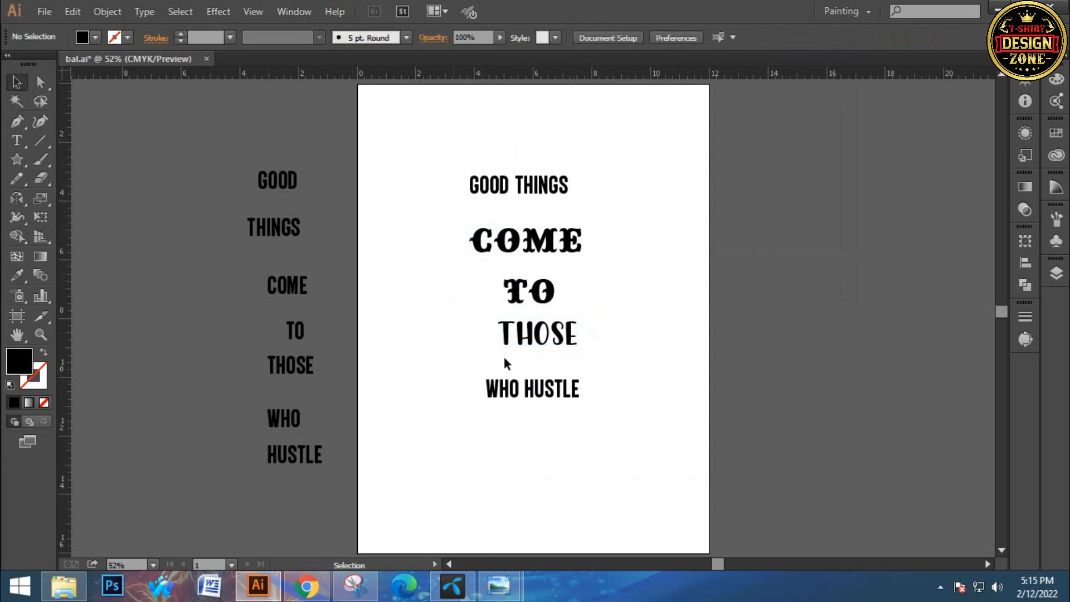
pyautogui.keyDown('ctrl'); pyautogui.click(543, 376); pyautogui.keyUp('ctrl')
# Place three copies of GOOD THINGS in a column on the empty pasteboard beside the artboard
pyautogui.moveTo(596, 296); pyautogui.dragTo(575, 391)
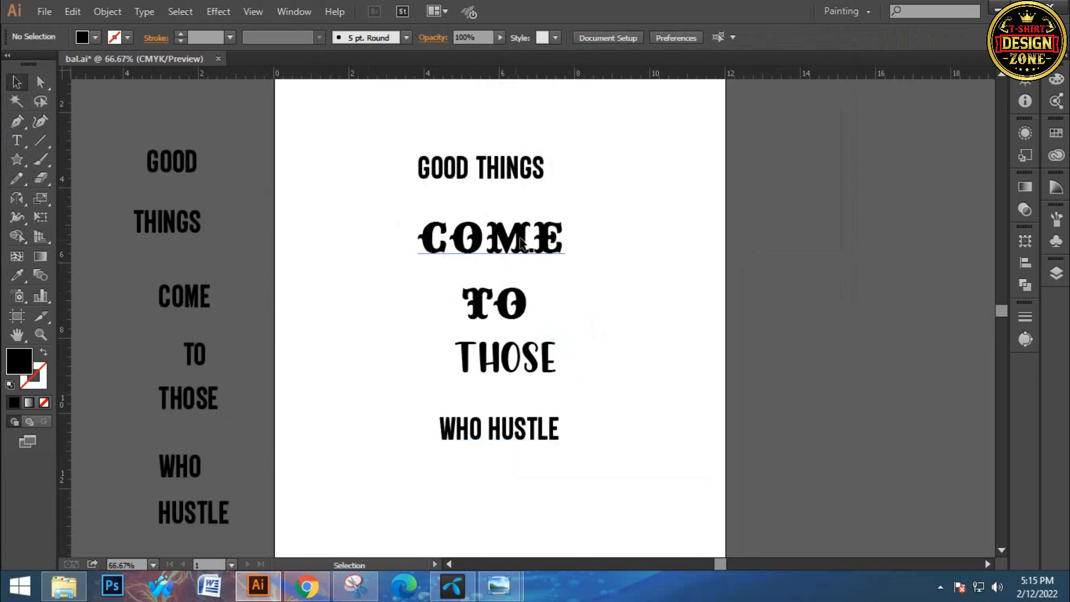
pyautogui.hscroll(5, 587, 273)
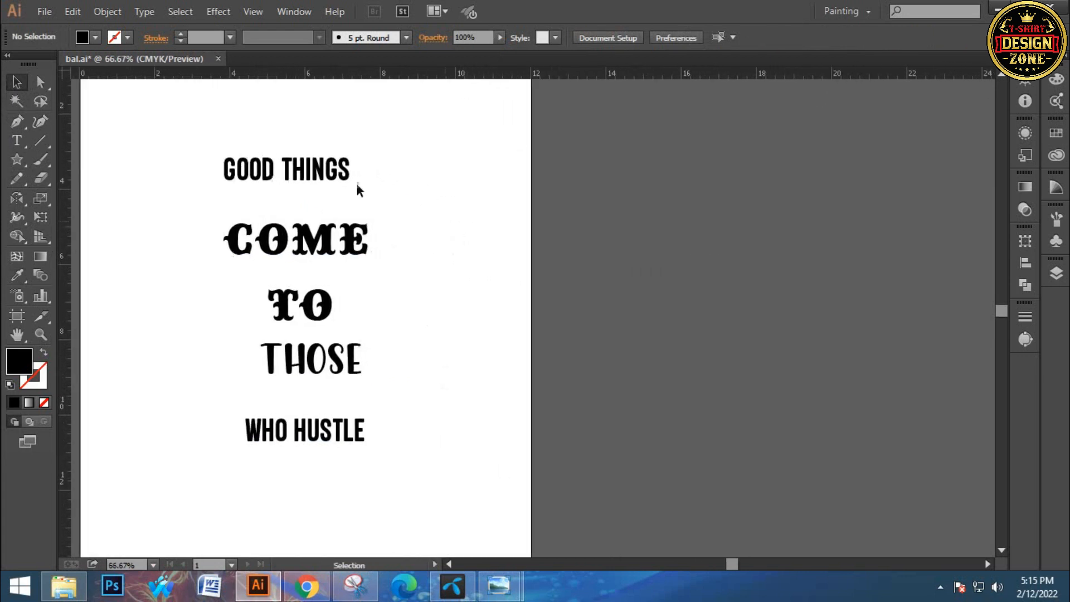
pyautogui.keyDown('alt'); pyautogui.moveTo(348, 183); pyautogui.dragTo(674, 321); pyautogui.keyUp('alt')
pyautogui.click(687, 179)
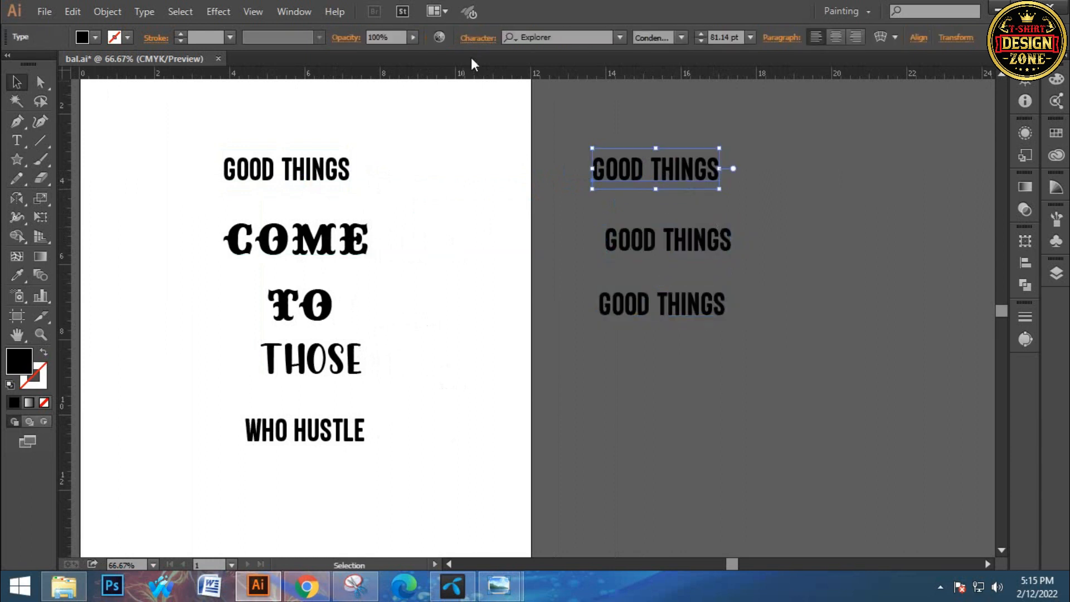
# Paste the font name Explorer after GOOD in the uppermost pasteboard copy and remove THINGS from it
pyautogui.click(563, 34)
pyautogui.hotkey('ctrl', 'c')
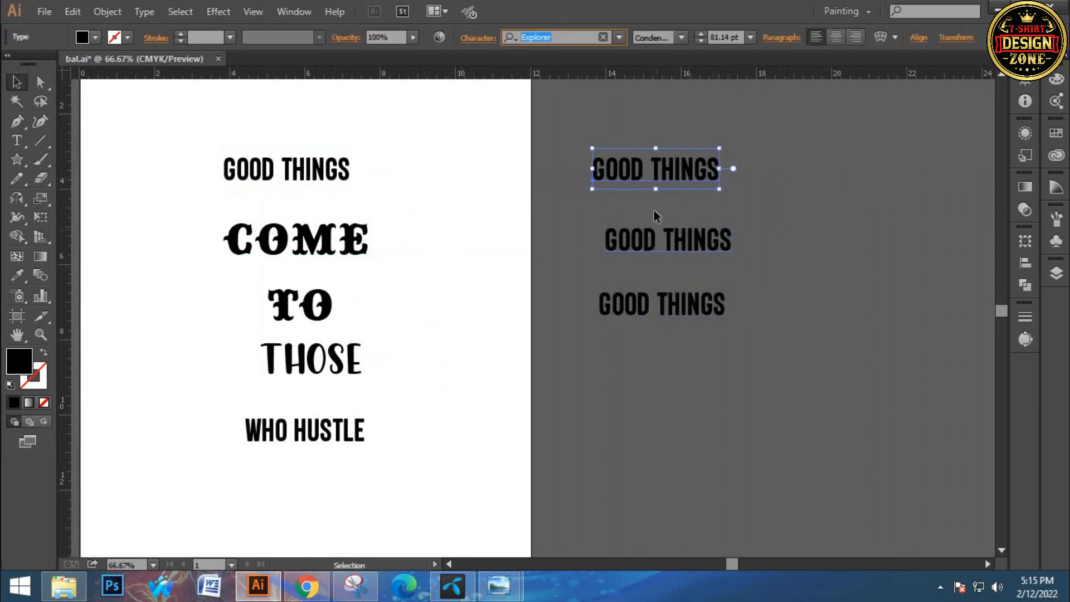
pyautogui.doubleClick(638, 168)
pyautogui.hotkey('ctrl', 'v')
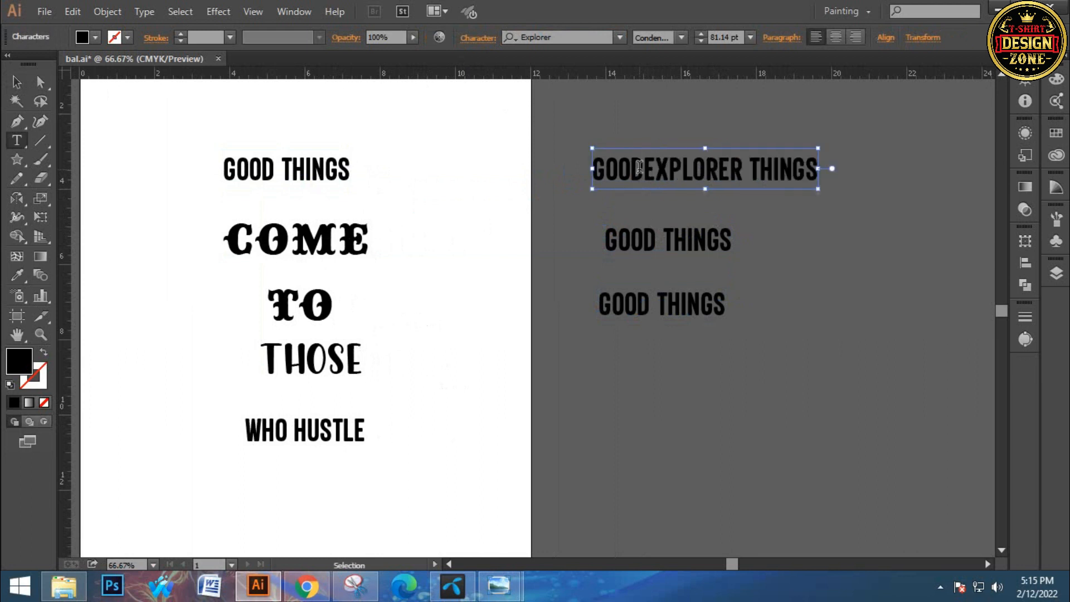
pyautogui.press('Delete')
pyautogui.press('Delete')
pyautogui.press('Delete')
pyautogui.press('Delete')
pyautogui.press('Delete')
pyautogui.press('Delete')
pyautogui.press('Delete')
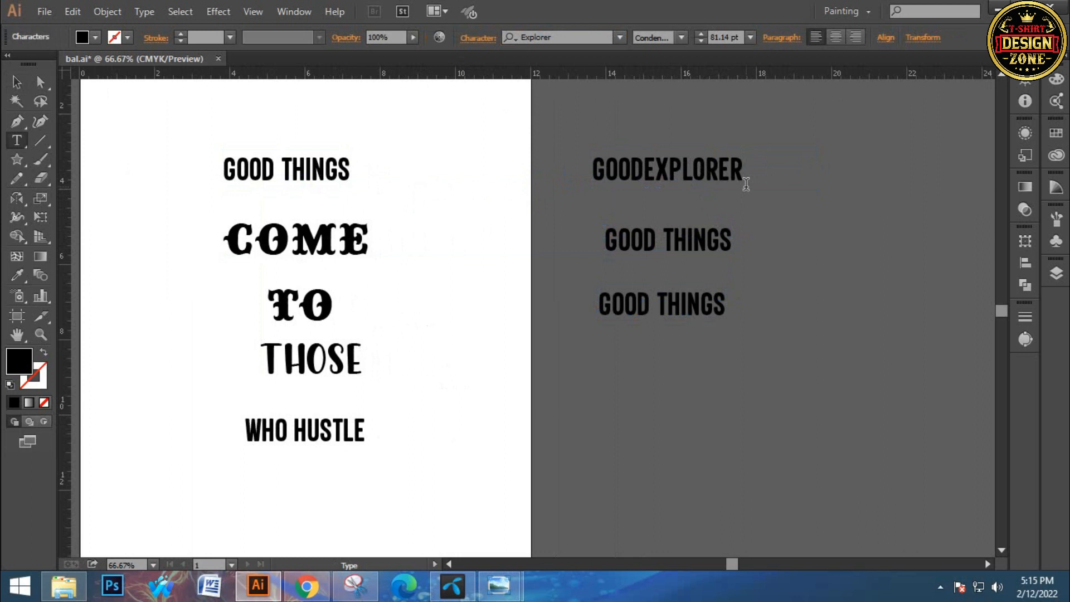
pyautogui.click(16, 82)
# Replace the middle pasteboard copy's text with COME's font name, Big Top
pyautogui.click(634, 252)
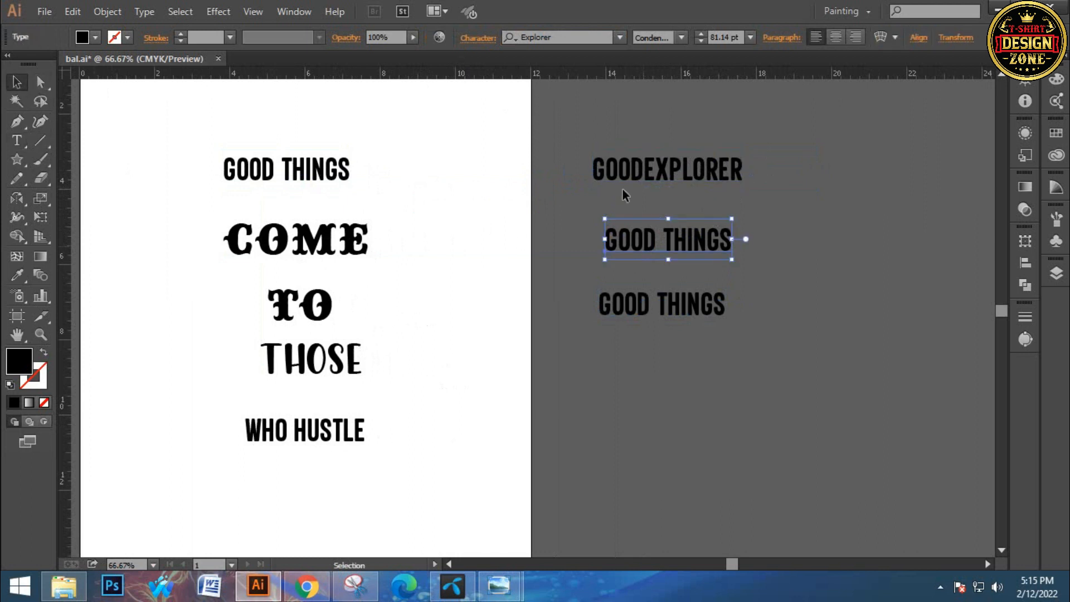
pyautogui.click(354, 241)
pyautogui.click(563, 38)
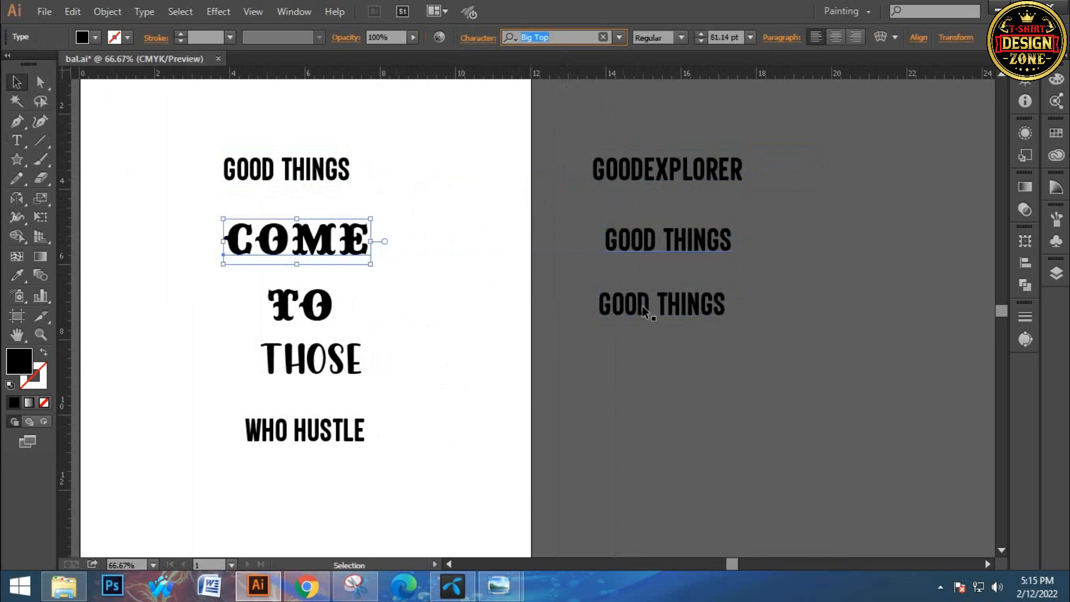
pyautogui.doubleClick(637, 238)
pyautogui.hotkey('ctrl', 'a')
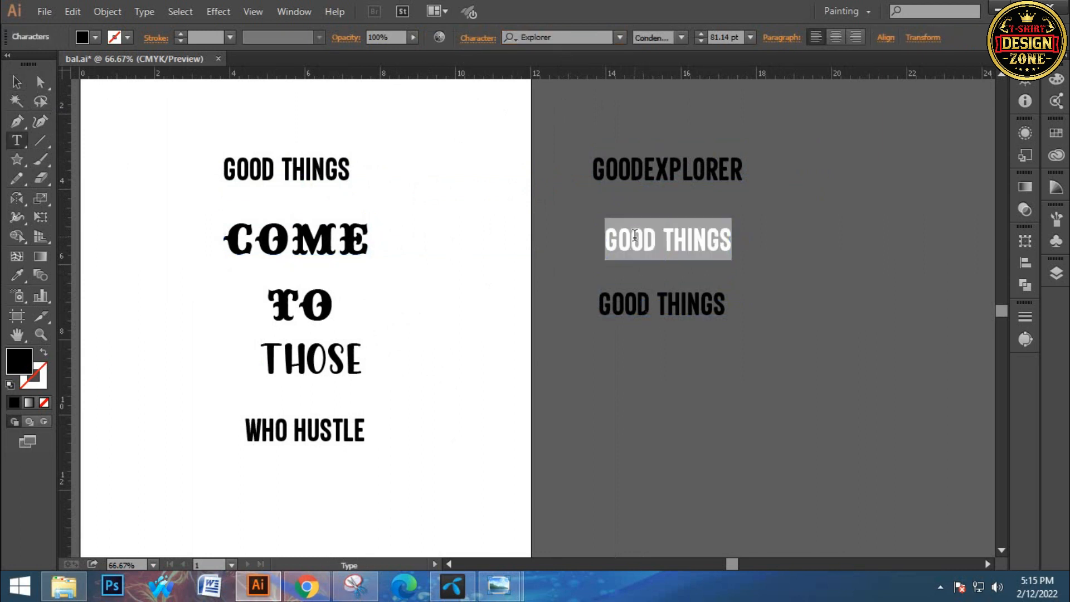
pyautogui.hotkey('ctrl', 'v')
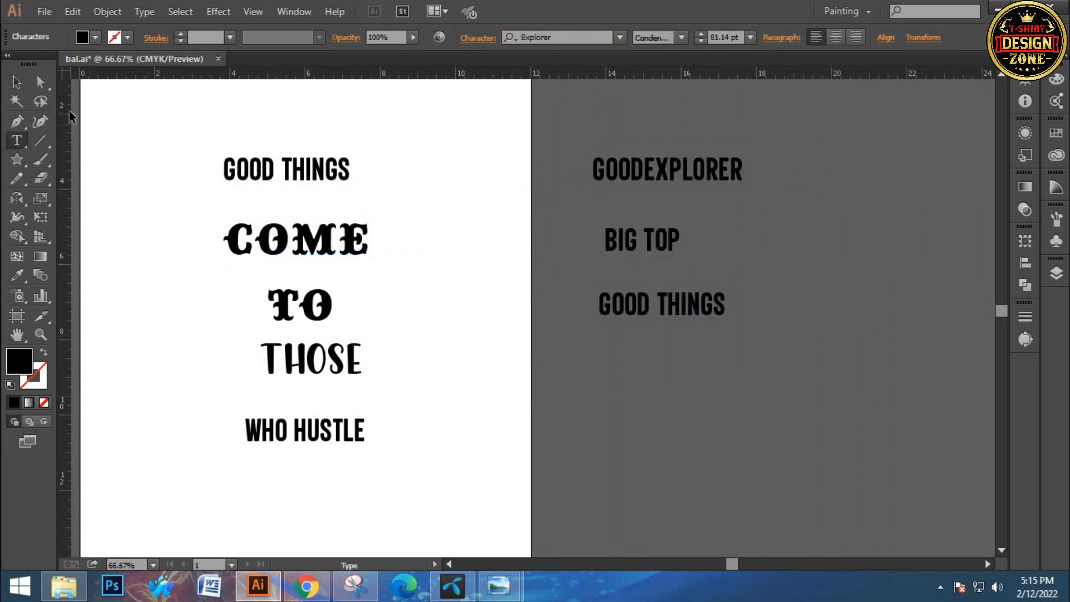
pyautogui.click(17, 83)
# Replace the lowest pasteboard copy's text with THOSE's font name, Chicken Quiche
pyautogui.click(290, 359)
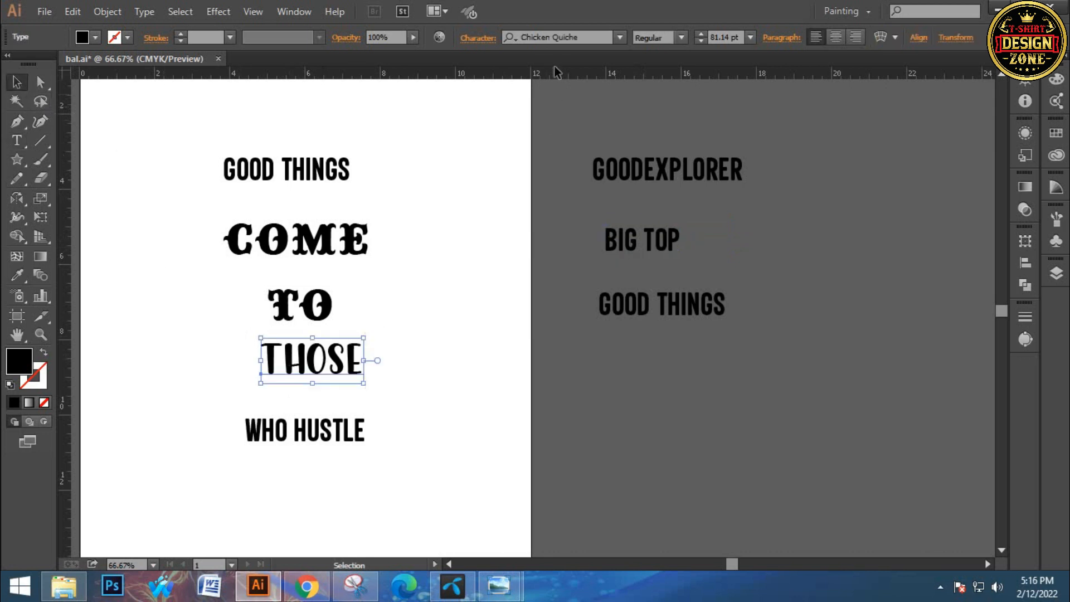
pyautogui.click(553, 37)
pyautogui.hotkey('ctrl', 'c')
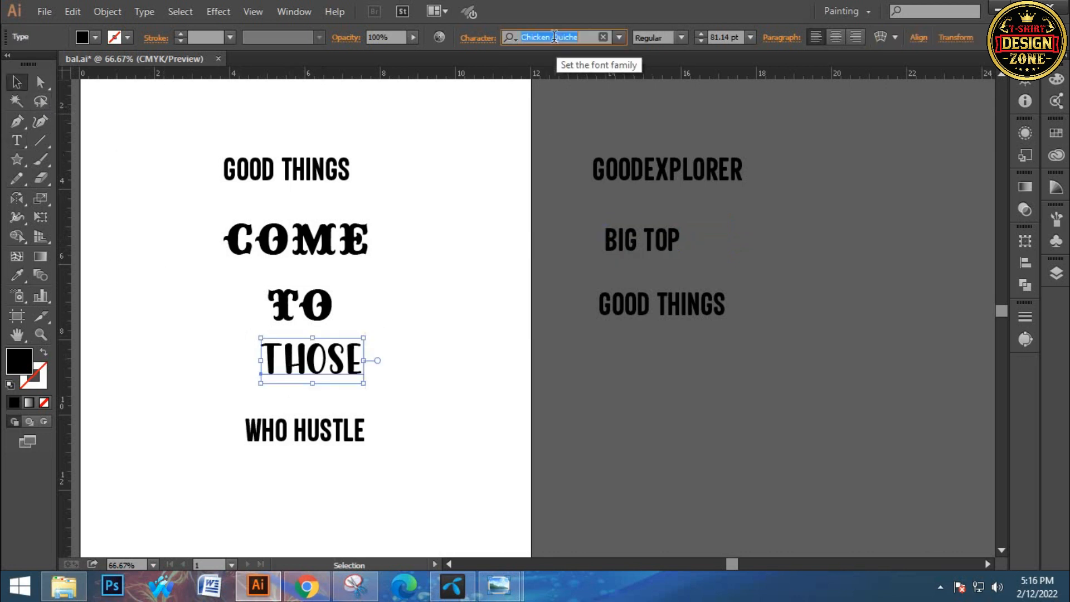
pyautogui.doubleClick(676, 301)
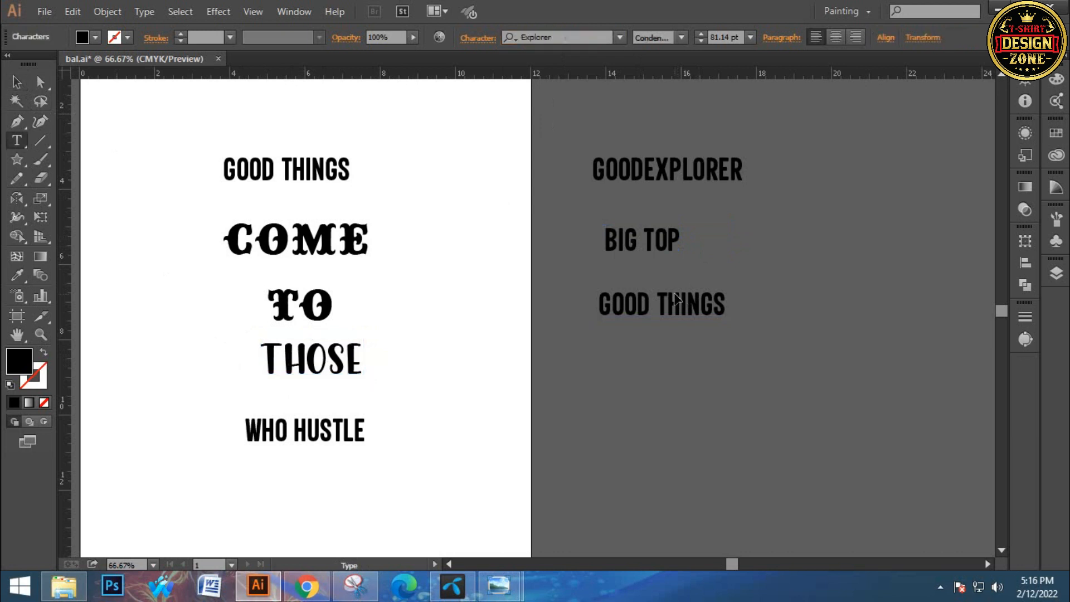
pyautogui.hotkey('ctrl', 'a')
pyautogui.hotkey('ctrl', 'v')
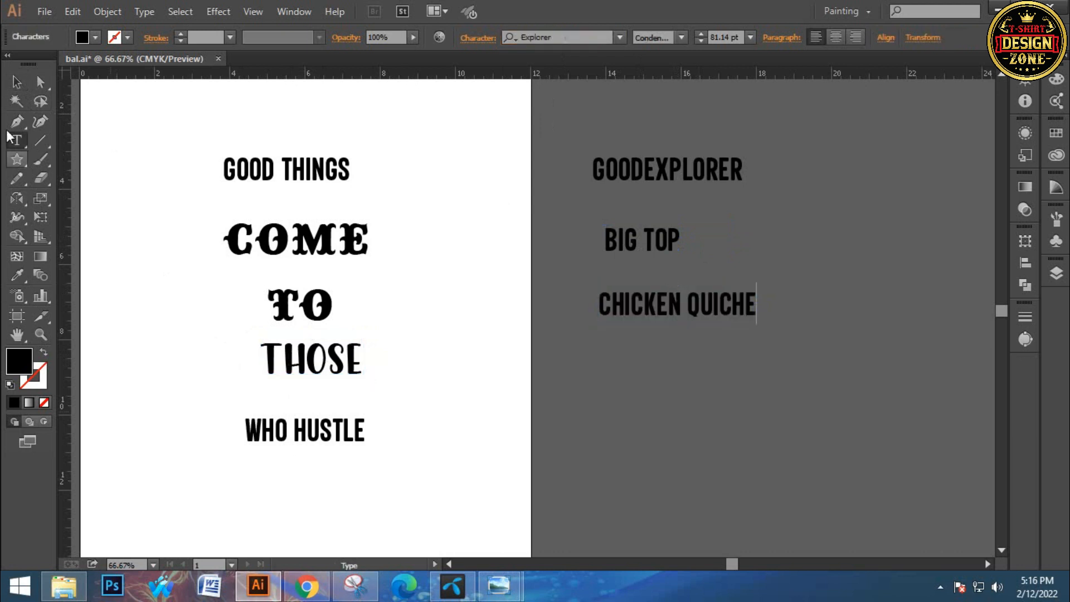
pyautogui.click(17, 81)
pyautogui.click(665, 378)
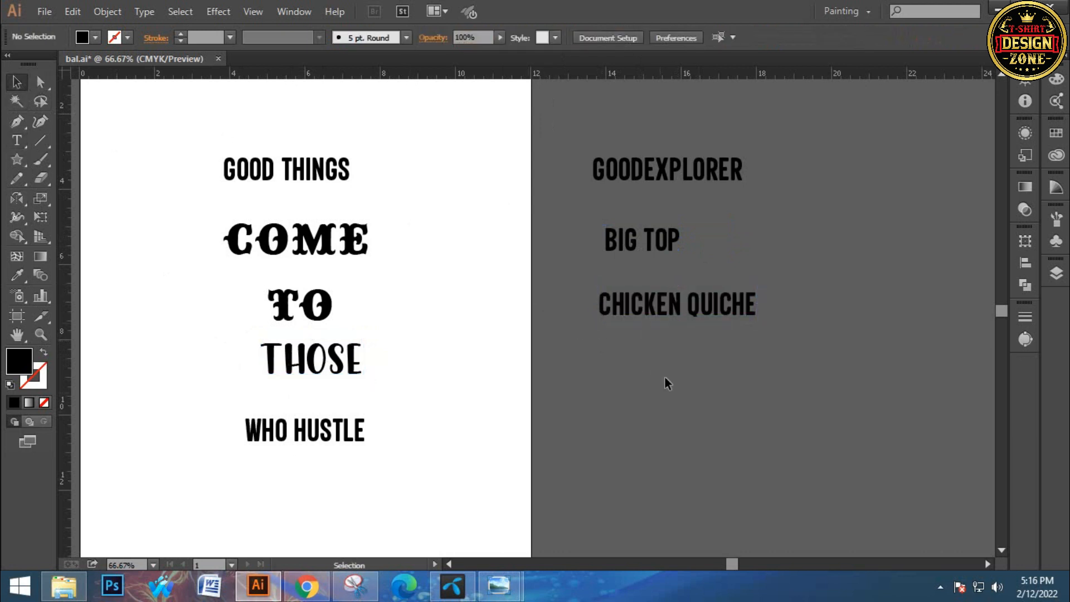
# Remove GOOD from the uppermost pasteboard label so only the font name Explorer is left
pyautogui.moveTo(551, 160); pyautogui.dragTo(646, 345)
pyautogui.click(719, 103)
pyautogui.click(636, 170)
pyautogui.doubleClick(644, 169)
pyautogui.moveTo(644, 170); pyautogui.dragTo(547, 178)
pyautogui.press('BackSpace')
pyautogui.click(12, 78)
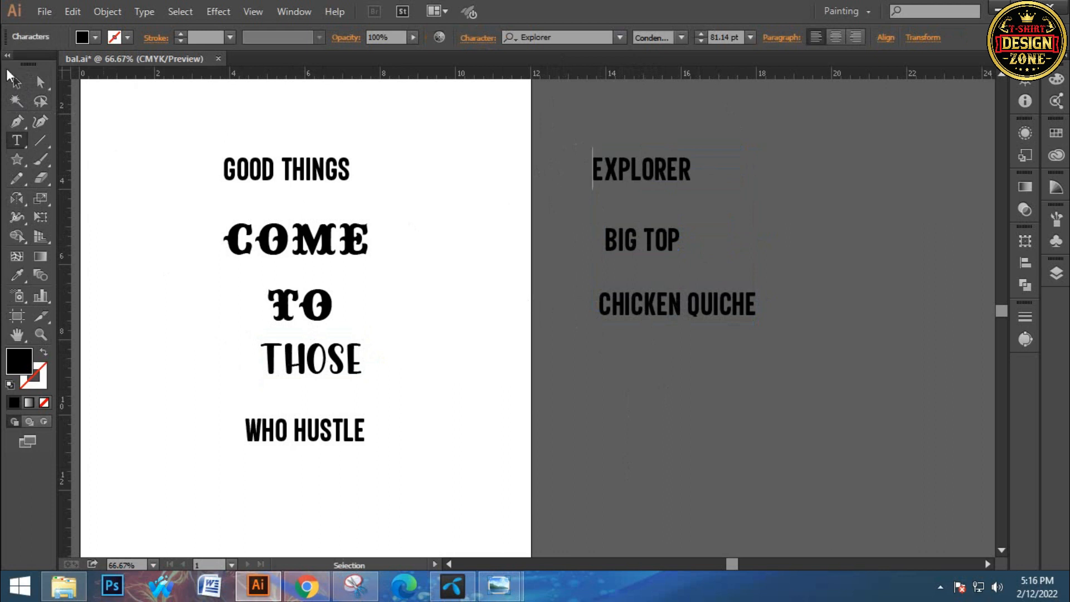
# Delete the three font-name labels from the pasteboard beside the artboard
pyautogui.moveTo(774, 173); pyautogui.dragTo(656, 435)
pyautogui.click(656, 429)
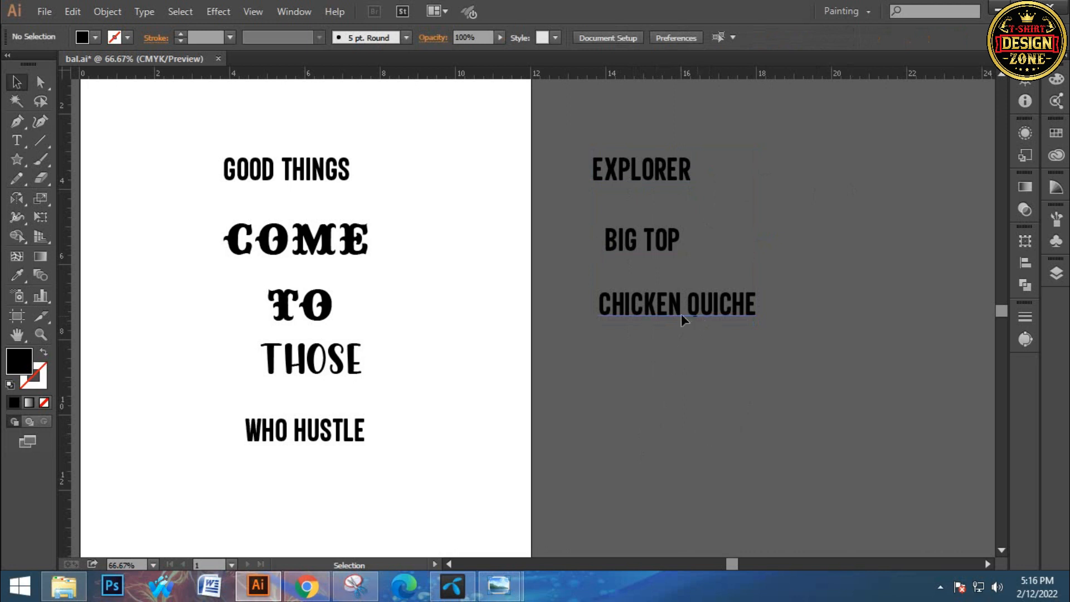
pyautogui.moveTo(680, 313); pyautogui.dragTo(666, 313)
pyautogui.click(716, 185)
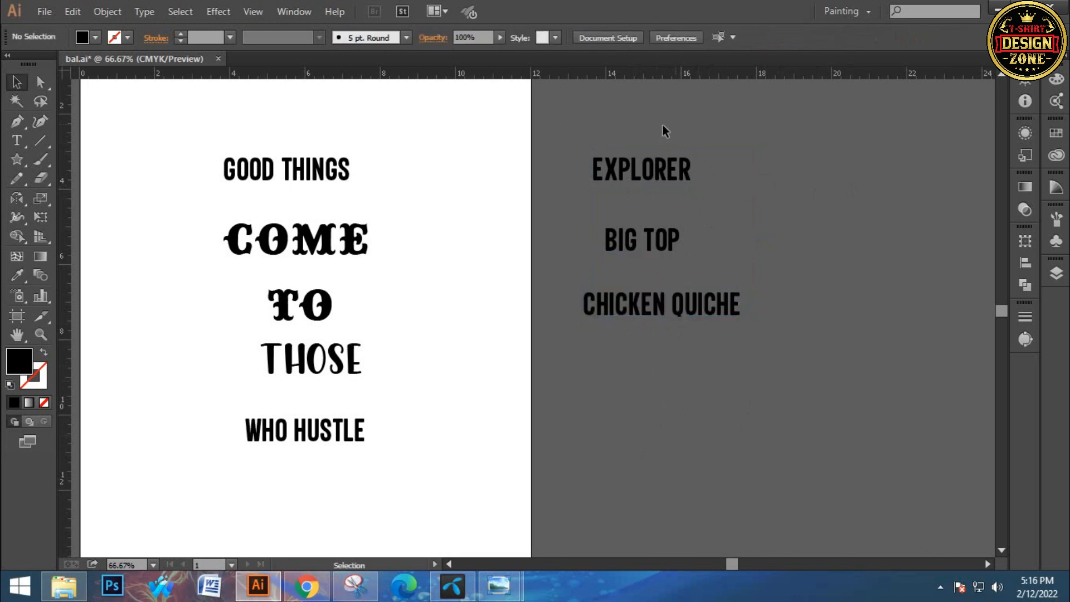
pyautogui.moveTo(647, 141); pyautogui.dragTo(721, 369)
pyautogui.press('Delete')
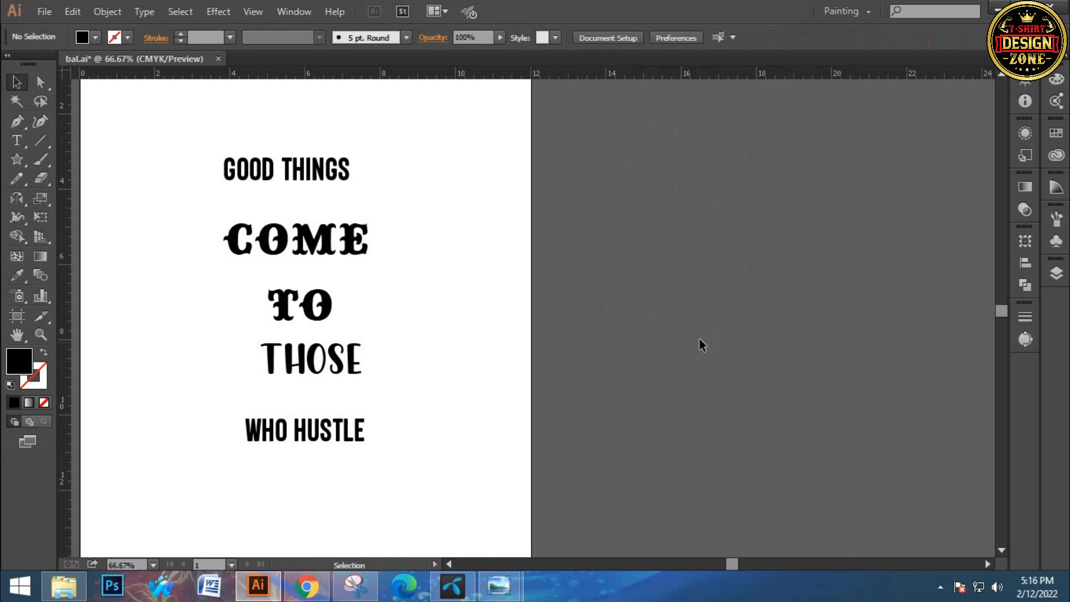
# Draw a horizontal line just above GOOD THINGS, extending past both ends of the text
pyautogui.hscroll(-5, 699, 346)
pyautogui.scroll(-3, 499, 341)
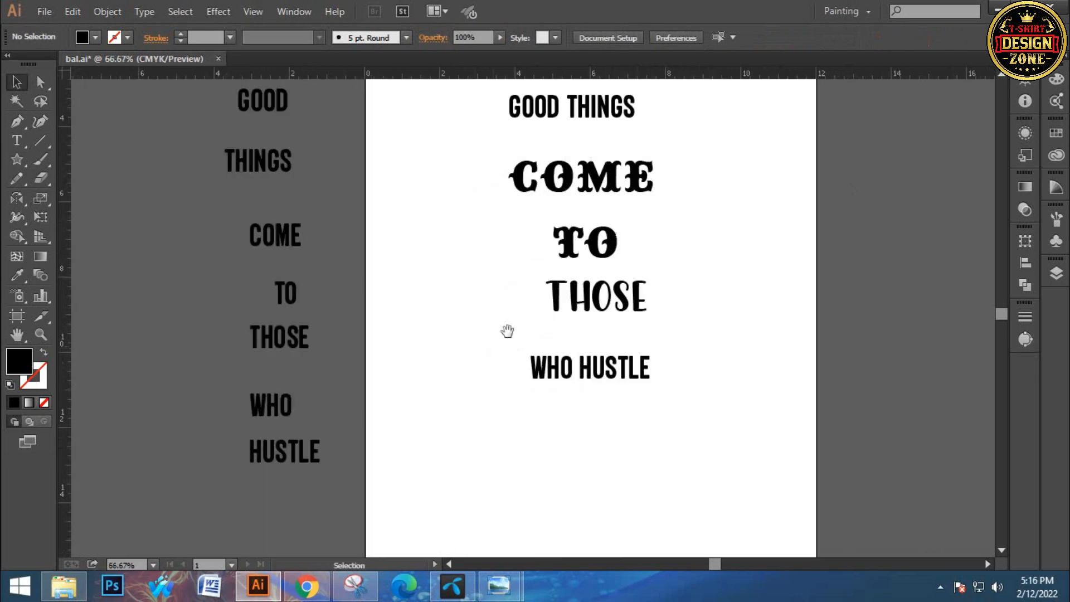
pyautogui.moveTo(508, 331); pyautogui.dragTo(503, 341)
pyautogui.hotkey('ctrl', '0')
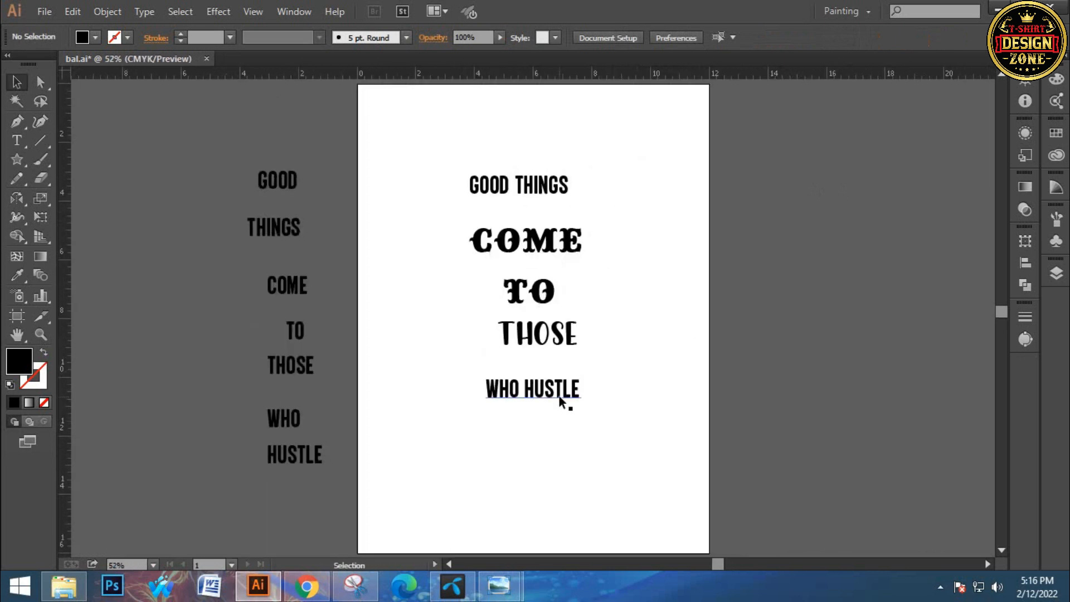
pyautogui.click(538, 187)
pyautogui.click(684, 202)
pyautogui.click(478, 179)
pyautogui.click(147, 214)
pyautogui.click(37, 138)
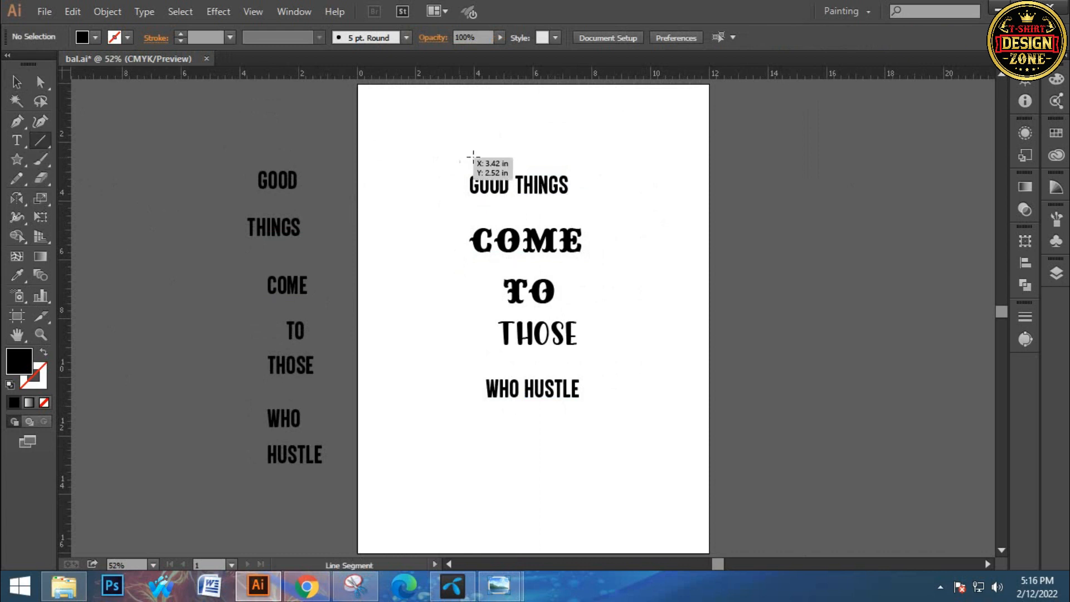
pyautogui.moveTo(463, 161); pyautogui.dragTo(612, 174)
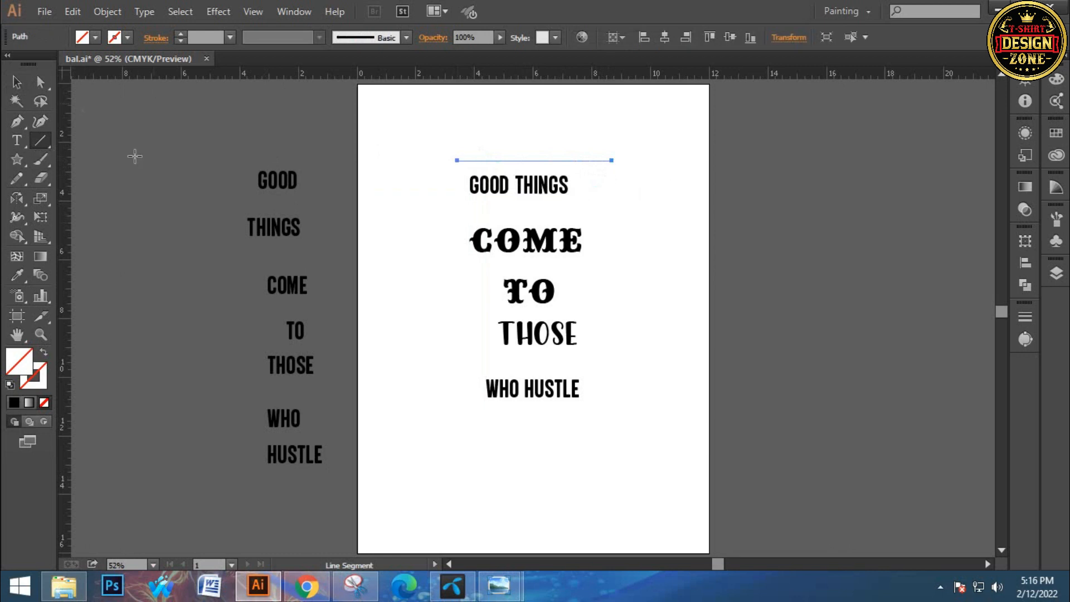
# Try a yellow stroke on the line above GOOD THINGS, and set its stroke to black instead
pyautogui.click(128, 38)
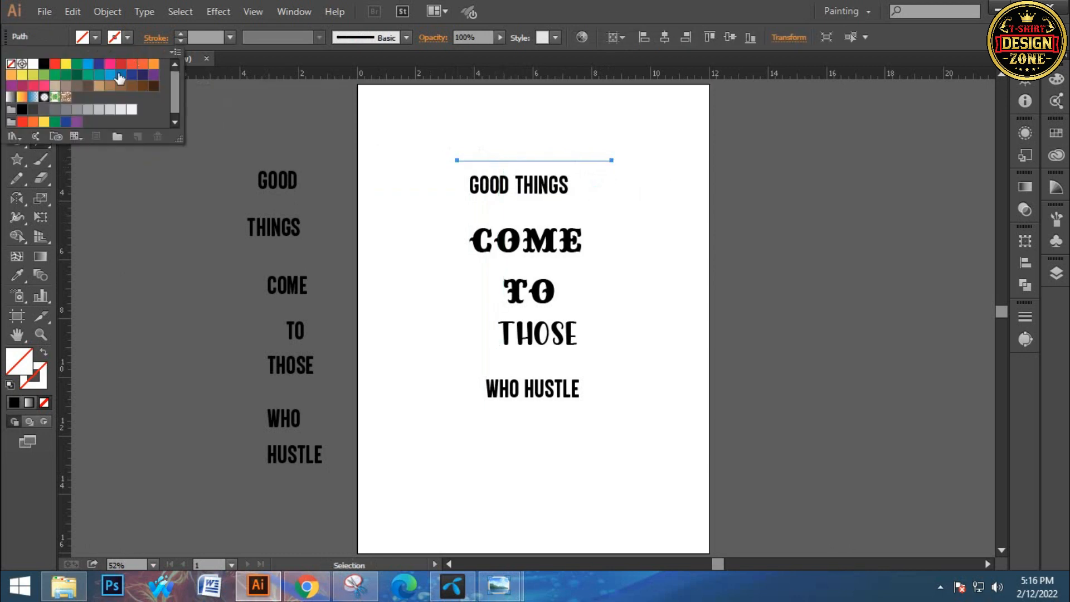
pyautogui.click(46, 65)
pyautogui.click(127, 37)
pyautogui.click(128, 38)
pyautogui.click(66, 63)
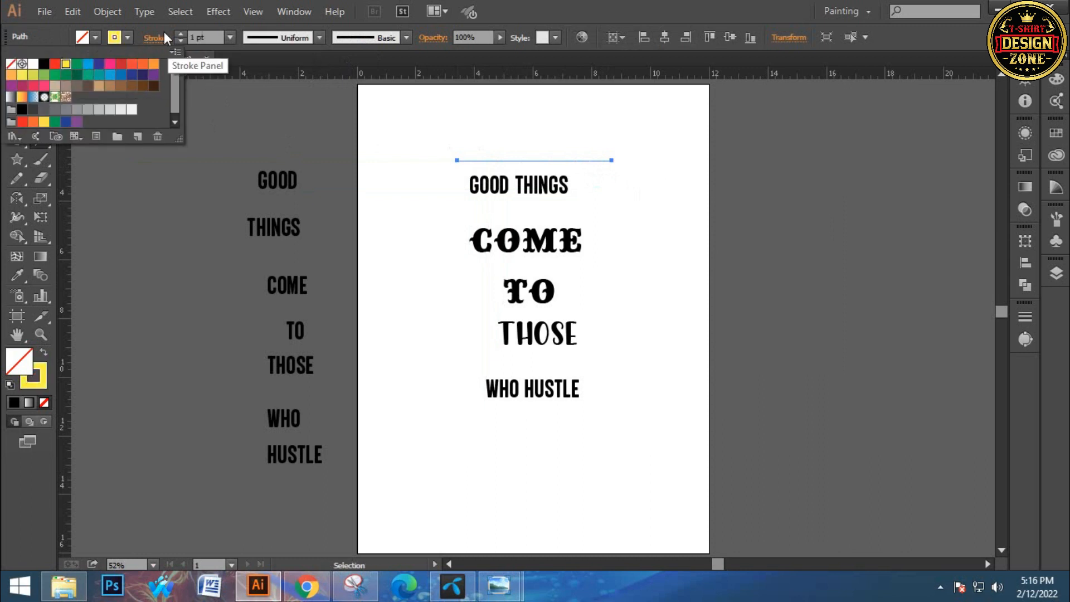
pyautogui.click(128, 38)
pyautogui.click(127, 38)
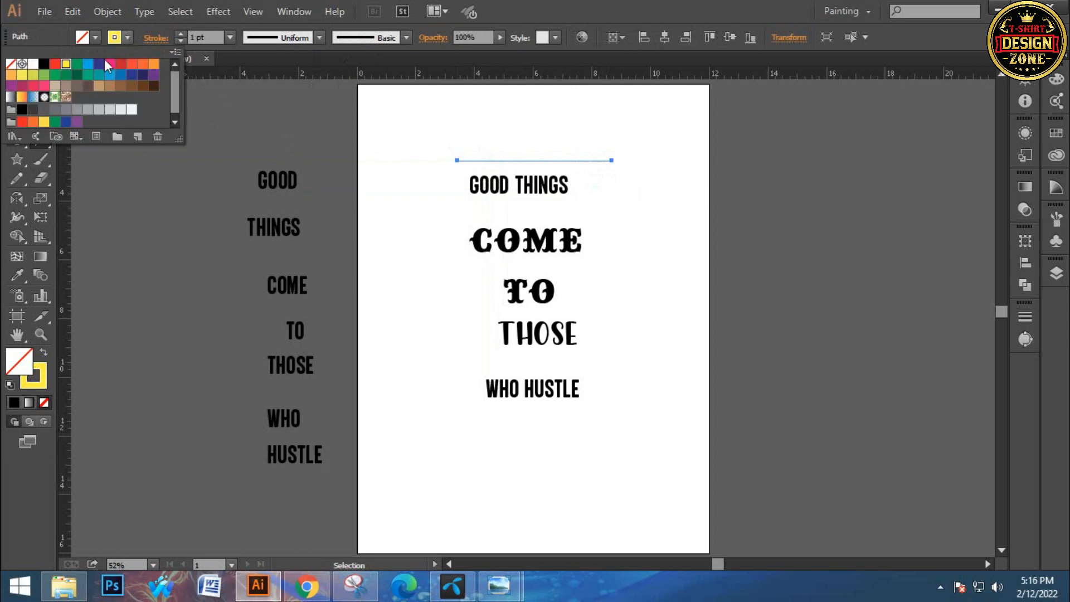
pyautogui.click(43, 65)
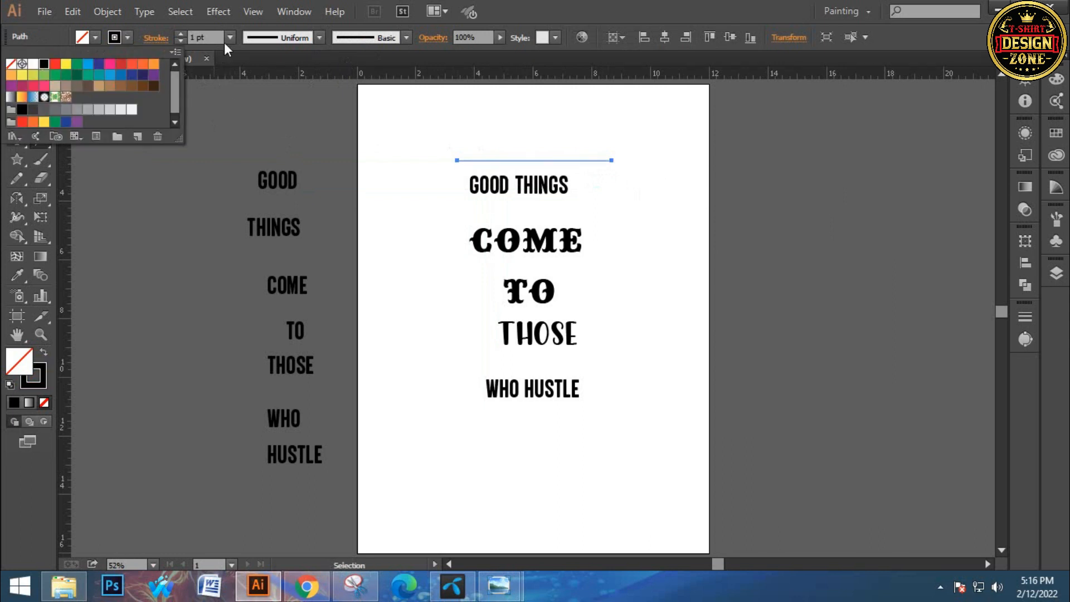
# Set the line's stroke weight to 8 pt
pyautogui.click(180, 35)
pyautogui.click(180, 34)
pyautogui.click(180, 35)
pyautogui.click(180, 34)
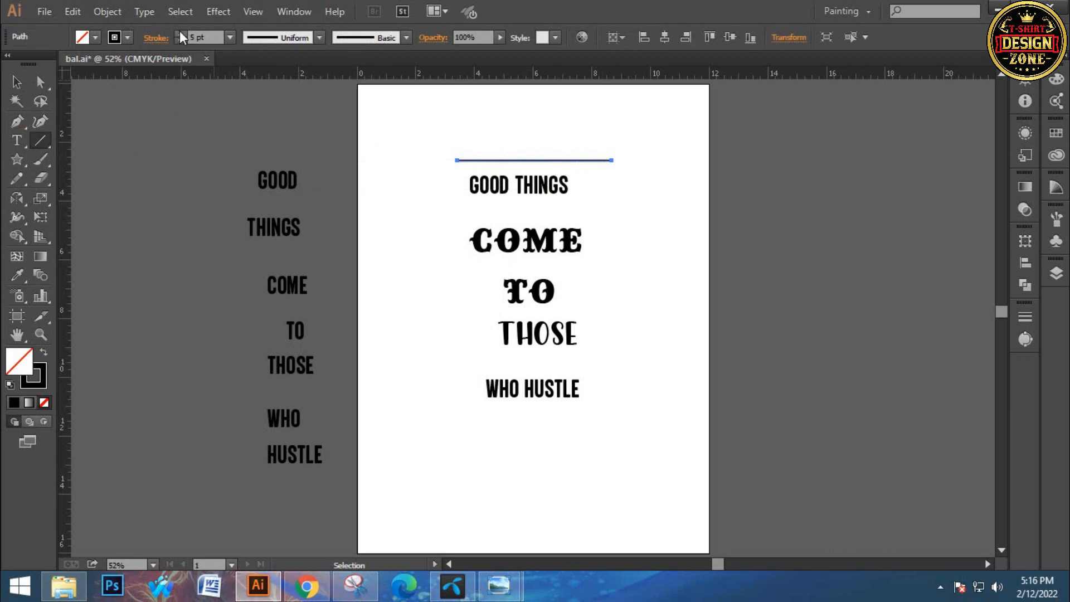
pyautogui.click(180, 34)
pyautogui.click(180, 35)
pyautogui.click(180, 35)
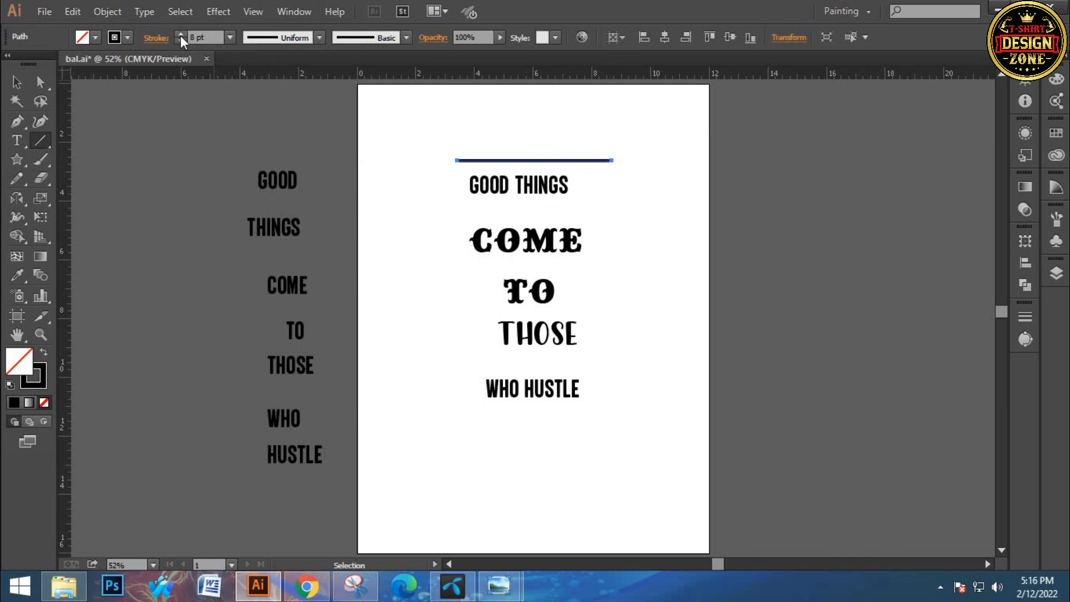
pyautogui.click(16, 82)
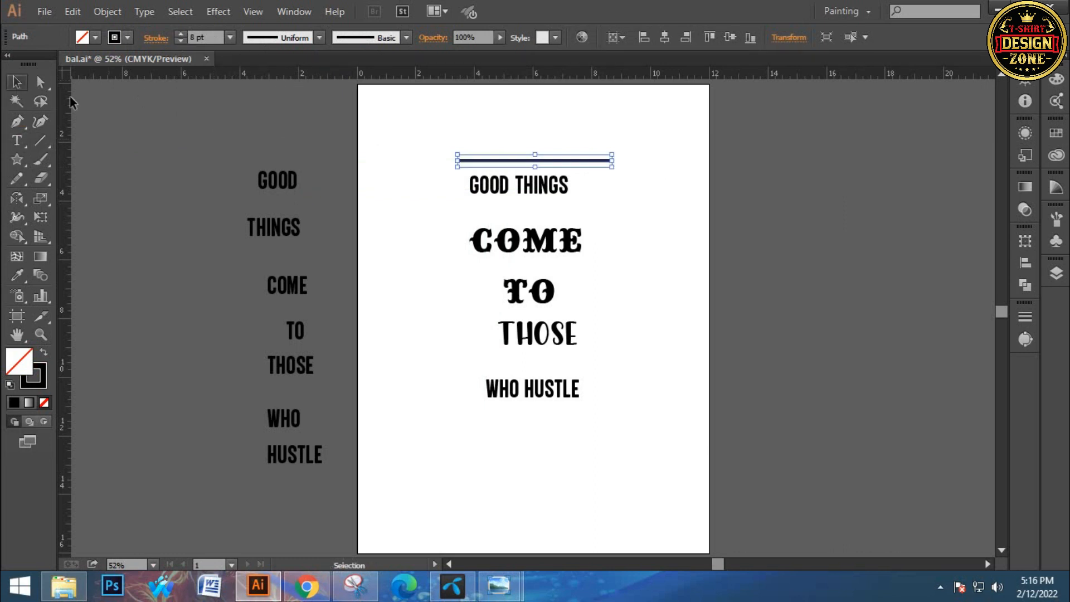
# Centre the line horizontally on the artboard and give its stroke rounded caps
pyautogui.click(429, 190)
pyautogui.hotkey('ctrl', '=')
pyautogui.moveTo(518, 279); pyautogui.dragTo(538, 283)
pyautogui.click(576, 243)
pyautogui.click(669, 41)
pyautogui.click(146, 39)
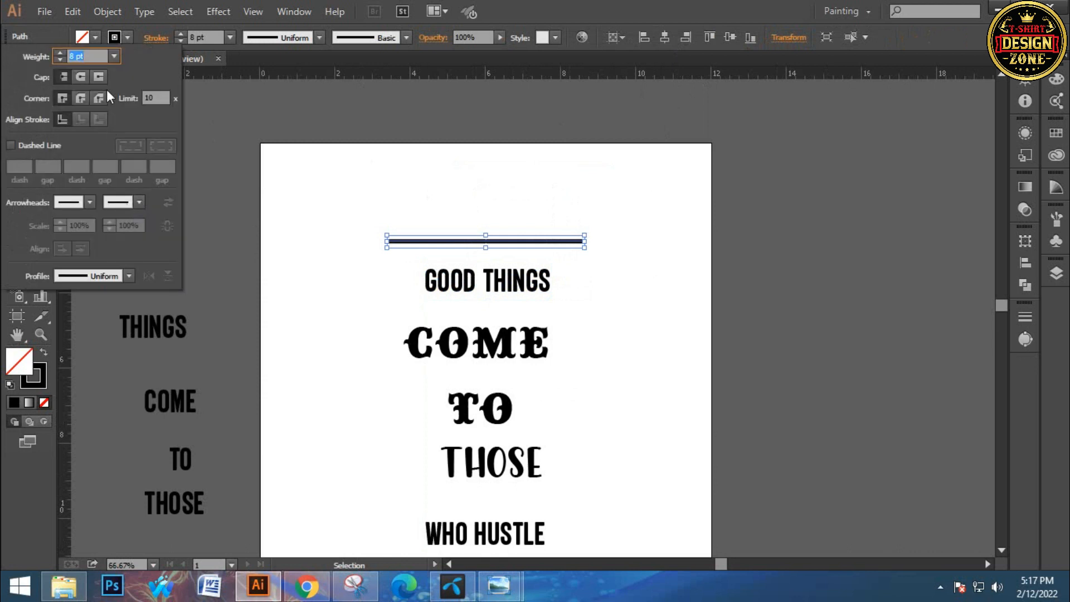
pyautogui.click(453, 207)
pyautogui.click(453, 207)
# Place two vertical guides at the outer ends of the line above GOOD THINGS
pyautogui.moveTo(423, 236); pyautogui.dragTo(391, 145)
pyautogui.moveTo(71, 216); pyautogui.dragTo(355, 150)
pyautogui.moveTo(66, 176); pyautogui.dragTo(555, 158)
# Duplicate the line straight down so the copy sits just below GOOD THINGS
pyautogui.keyDown('ctrl'); pyautogui.click(447, 298); pyautogui.keyUp('ctrl')
pyautogui.moveTo(411, 333); pyautogui.dragTo(310, 402)
pyautogui.moveTo(473, 166); pyautogui.dragTo(465, 259)
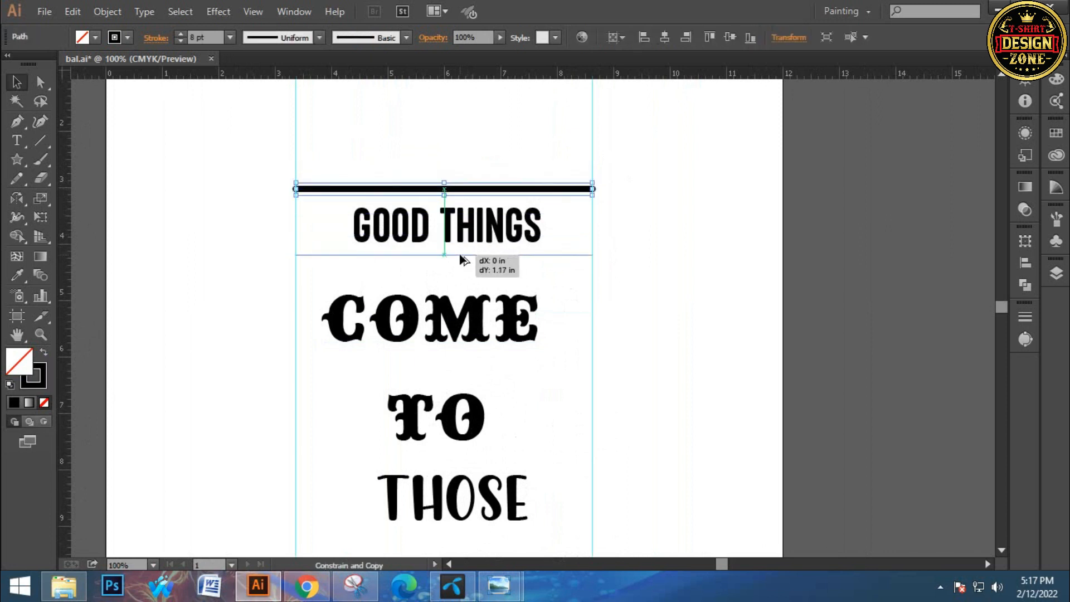
pyautogui.click(515, 160)
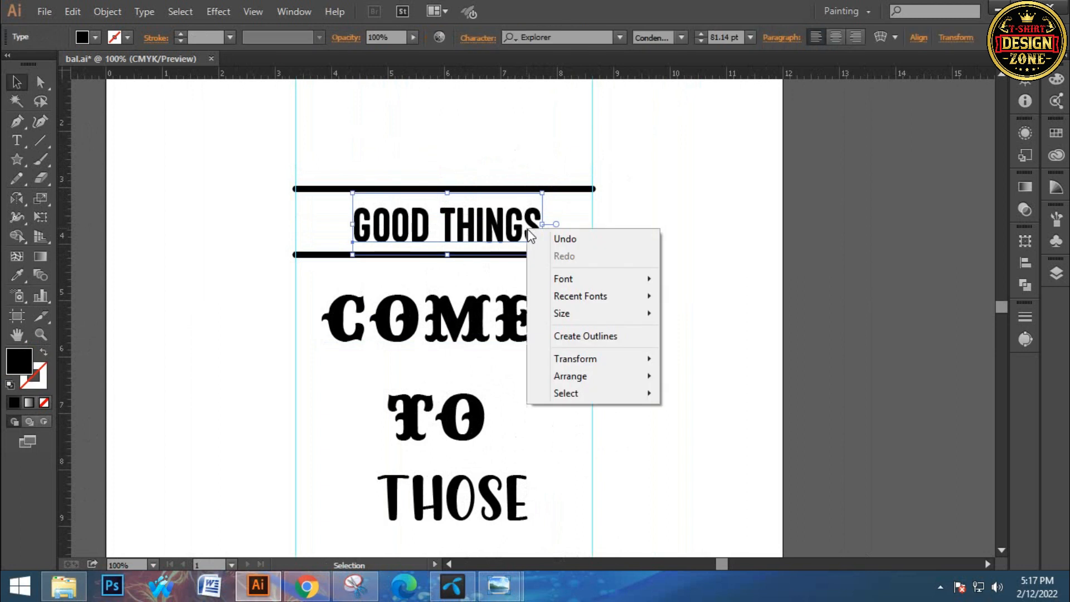
# Convert GOOD THINGS to outlines and centre it horizontally between the two guides
pyautogui.click(603, 336)
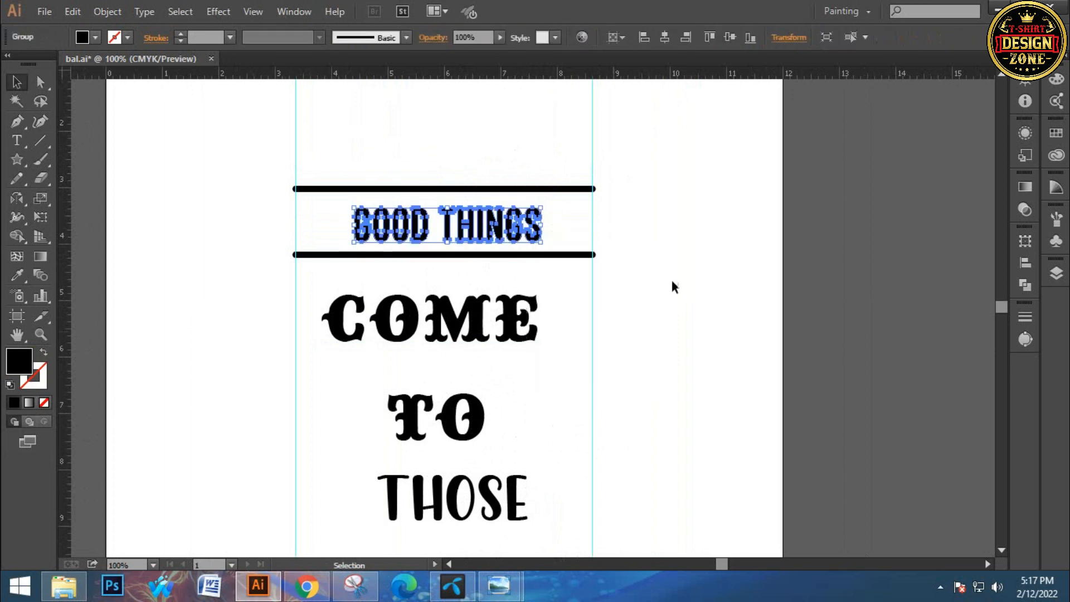
pyautogui.click(668, 41)
pyautogui.click(649, 189)
pyautogui.moveTo(479, 156); pyautogui.dragTo(513, 255)
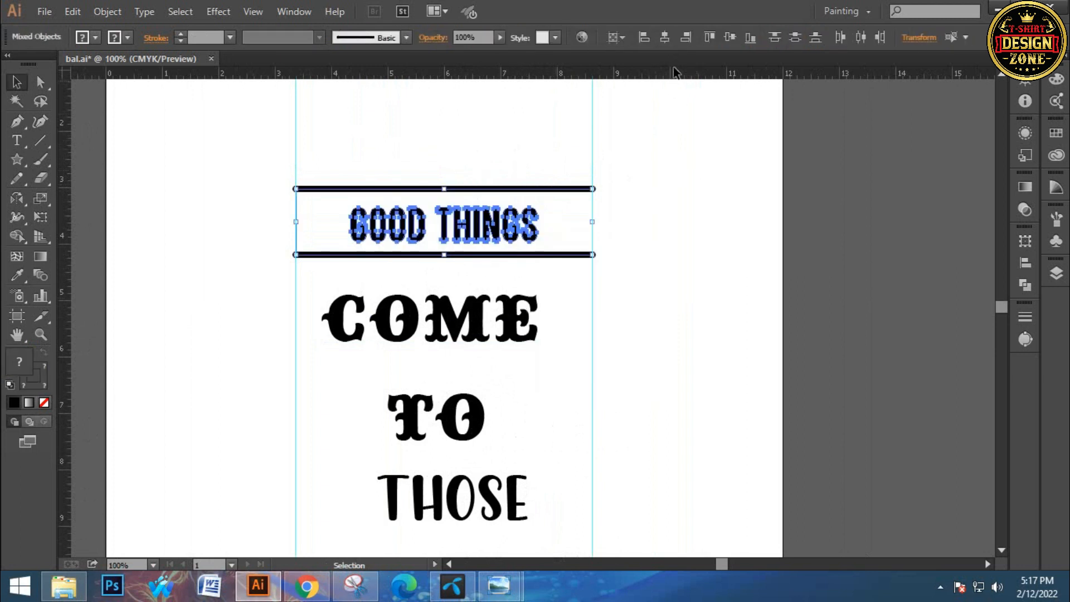
pyautogui.click(641, 181)
# Duplicate the pair of lines straight down so the copies frame WHO HUSTLE above and below
pyautogui.press('space')
pyautogui.moveTo(633, 187); pyautogui.dragTo(619, 125)
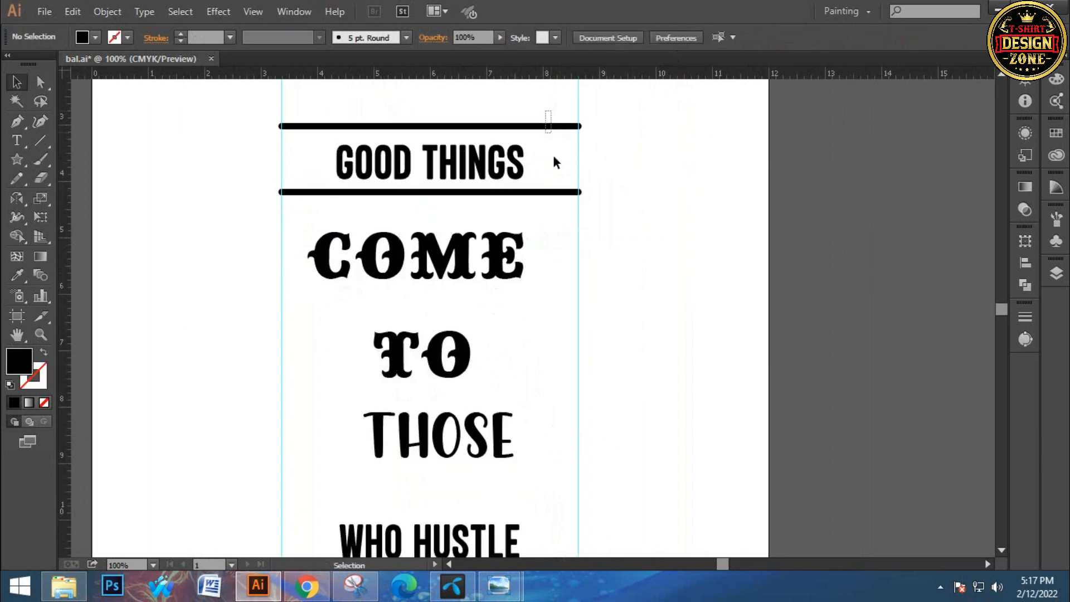
pyautogui.moveTo(564, 205); pyautogui.dragTo(566, 206)
pyautogui.press('space')
pyautogui.moveTo(612, 233); pyautogui.dragTo(605, 207)
pyautogui.moveTo(540, 167); pyautogui.dragTo(544, 548)
pyautogui.click(700, 428)
# Enlarge the outlined GOOD THINGS from its centre so it nearly fills the space between its two lines
pyautogui.hotkey('ctrl', 'space')
pyautogui.click(446, 281)
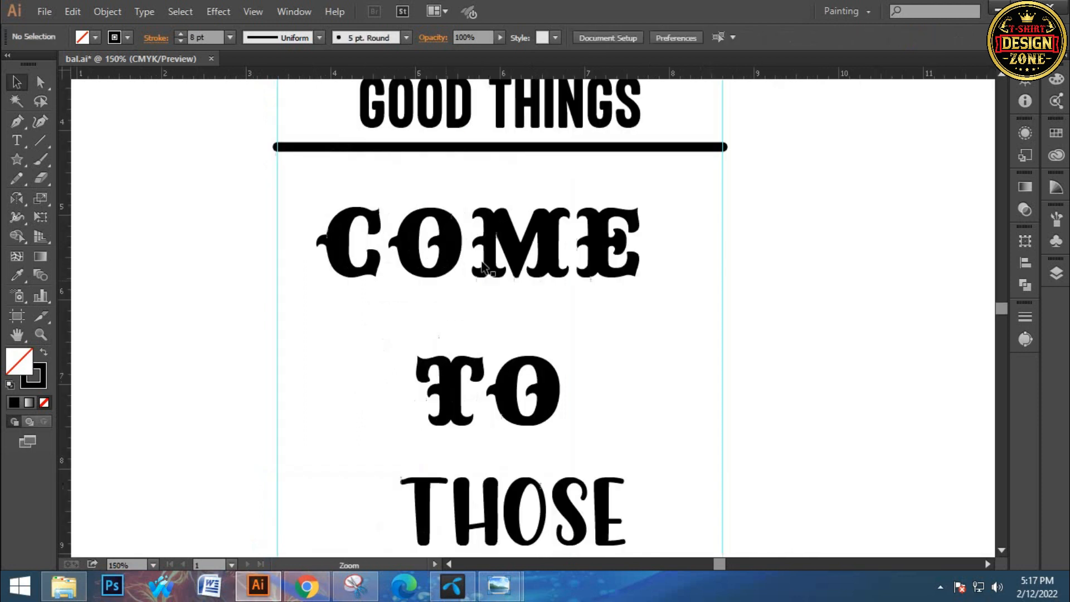
pyautogui.press('space')
pyautogui.moveTo(483, 267); pyautogui.dragTo(436, 412)
pyautogui.click(584, 266)
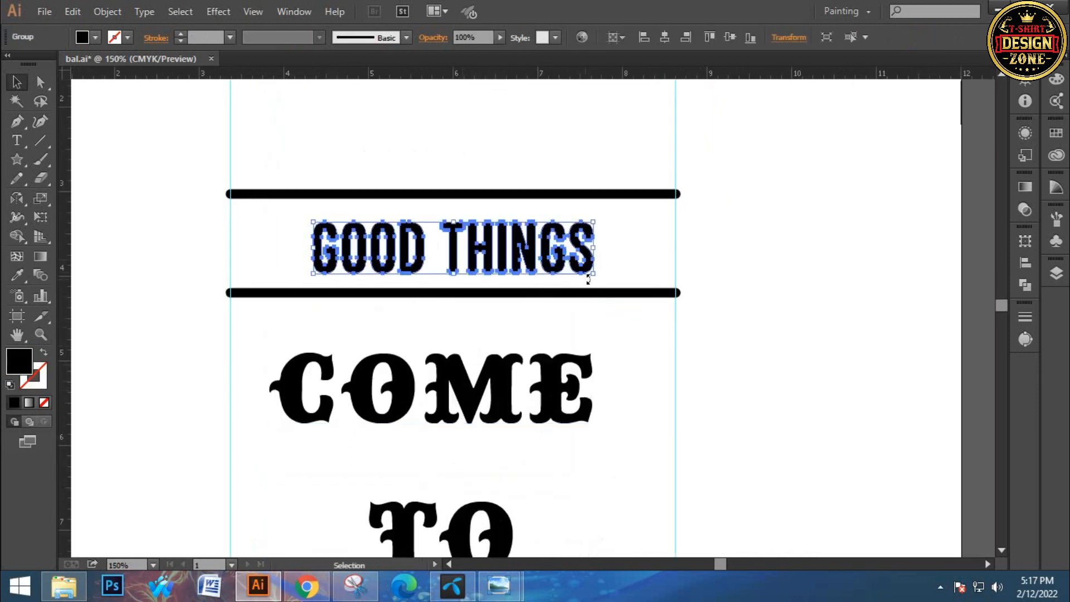
pyautogui.moveTo(595, 250); pyautogui.dragTo(641, 254)
pyautogui.click(716, 244)
# Centre GOOD THINGS horizontally with its two lines and nudge the text up slightly between them
pyautogui.moveTo(449, 154); pyautogui.dragTo(516, 298)
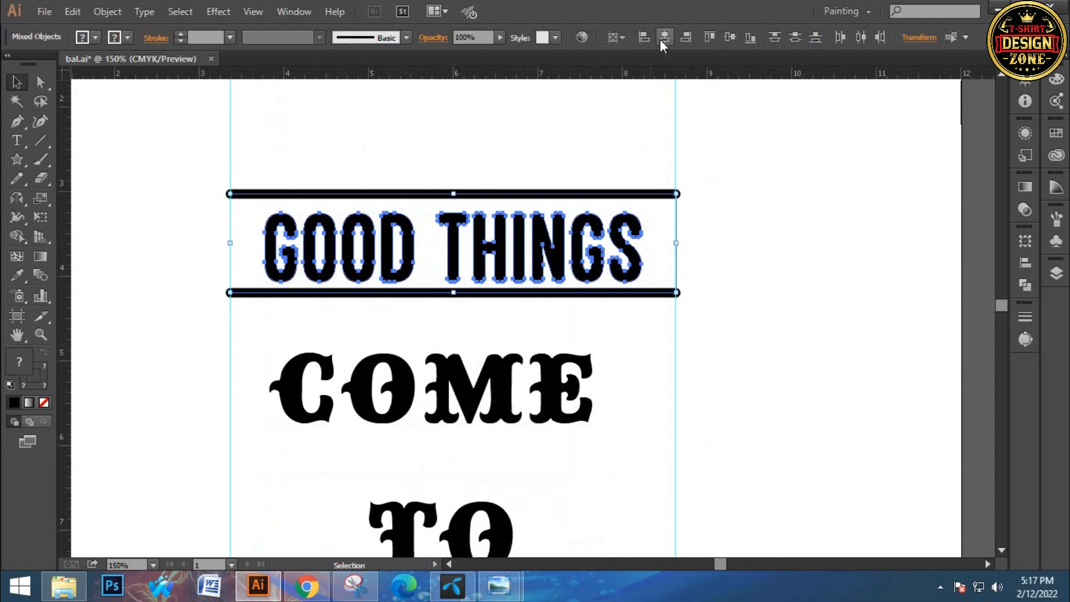
pyautogui.click(725, 207)
pyautogui.click(640, 233)
pyautogui.click(694, 215)
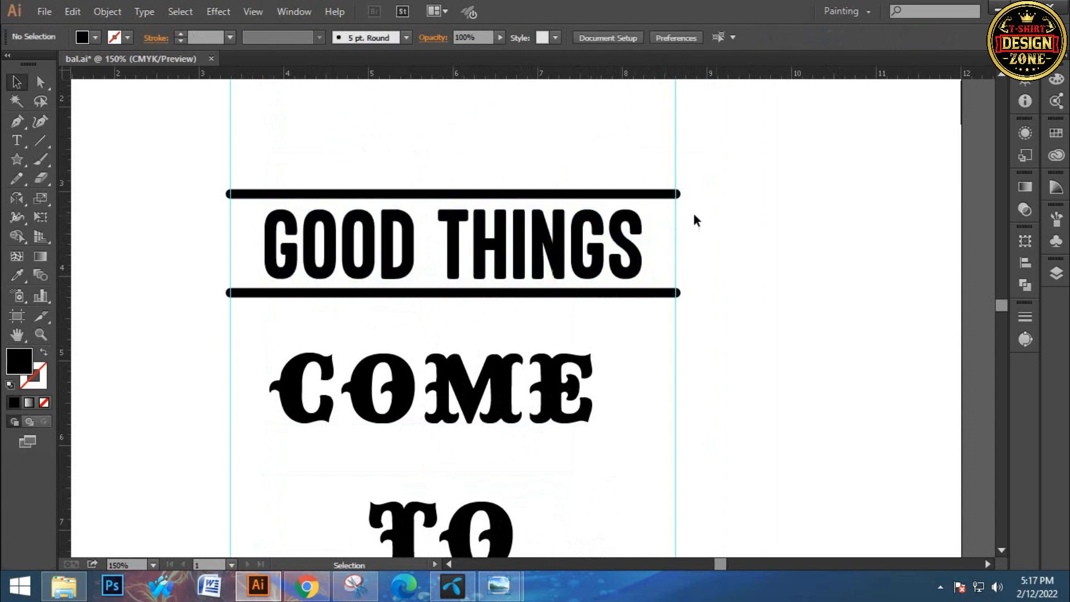
# Expand GOOD THINGS and its two framing lines into filled shapes
pyautogui.moveTo(494, 316); pyautogui.dragTo(503, 312)
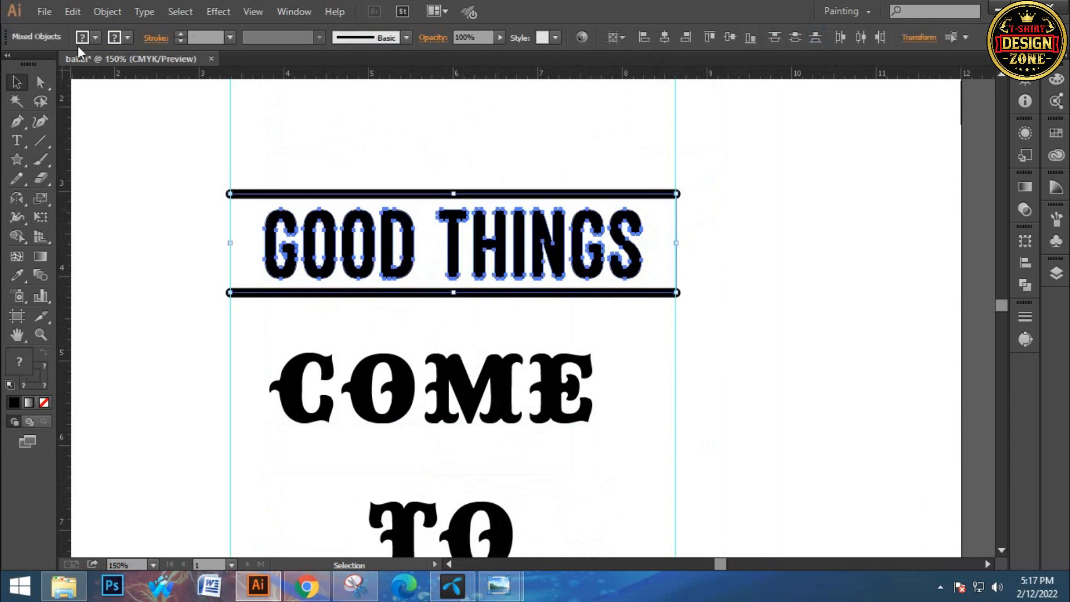
pyautogui.click(106, 13)
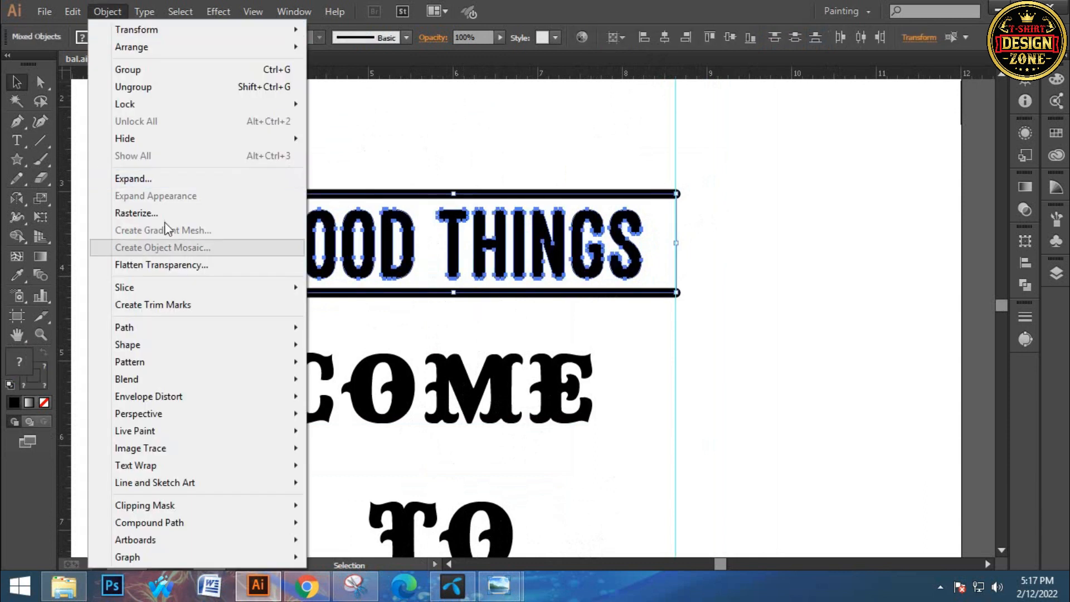
pyautogui.click(136, 178)
pyautogui.click(492, 380)
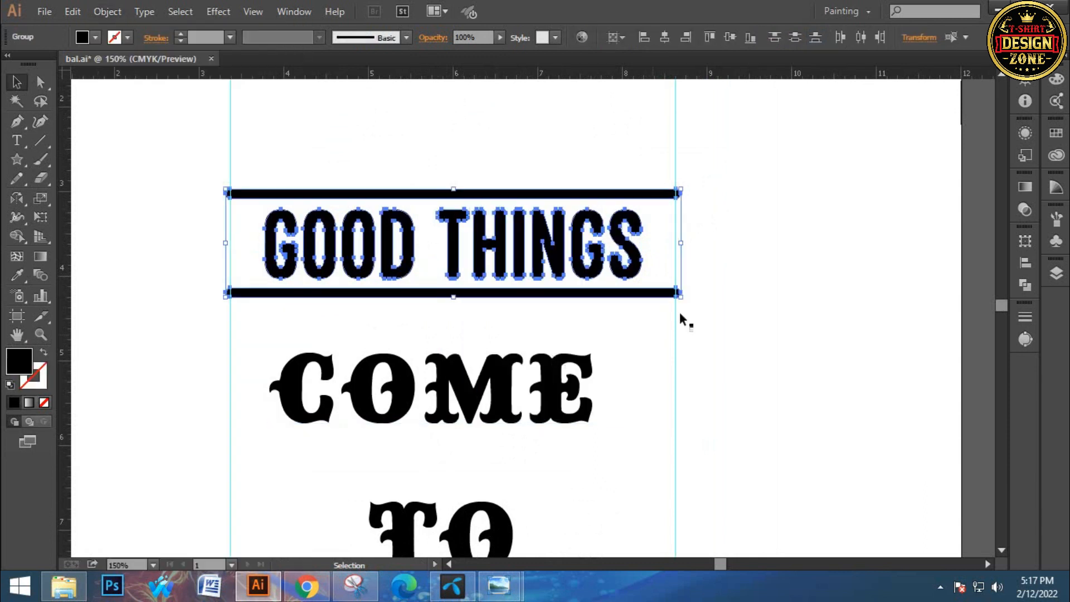
pyautogui.click(723, 272)
# Enlarge GOOD THINGS proportionally from its centre so it fills more of the space between its two lines
pyautogui.click(632, 247)
pyautogui.moveTo(643, 245); pyautogui.dragTo(659, 247)
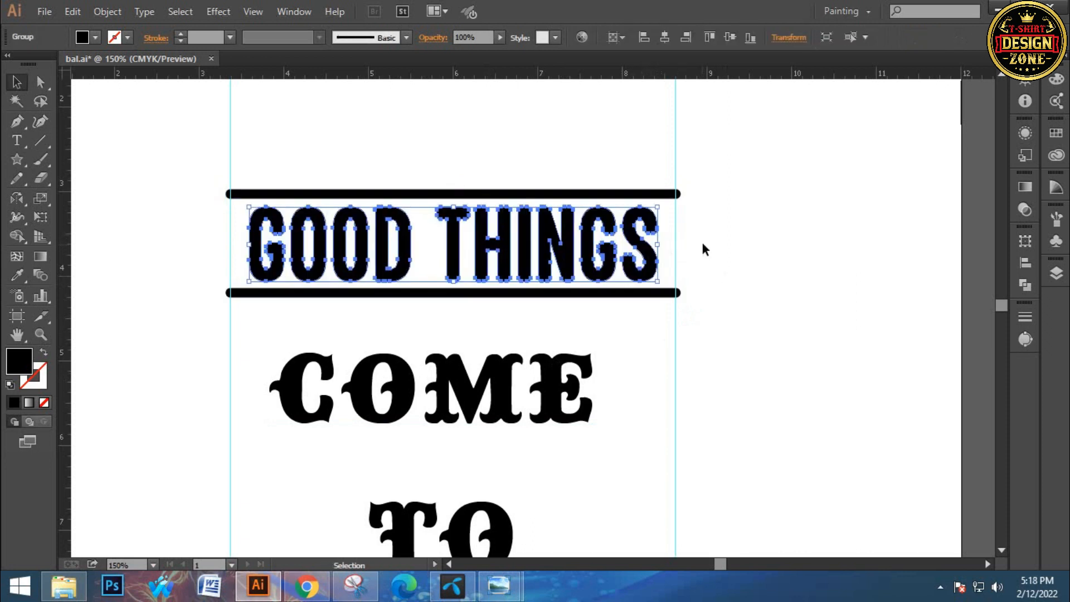
pyautogui.click(435, 162)
pyautogui.moveTo(497, 265); pyautogui.dragTo(529, 309)
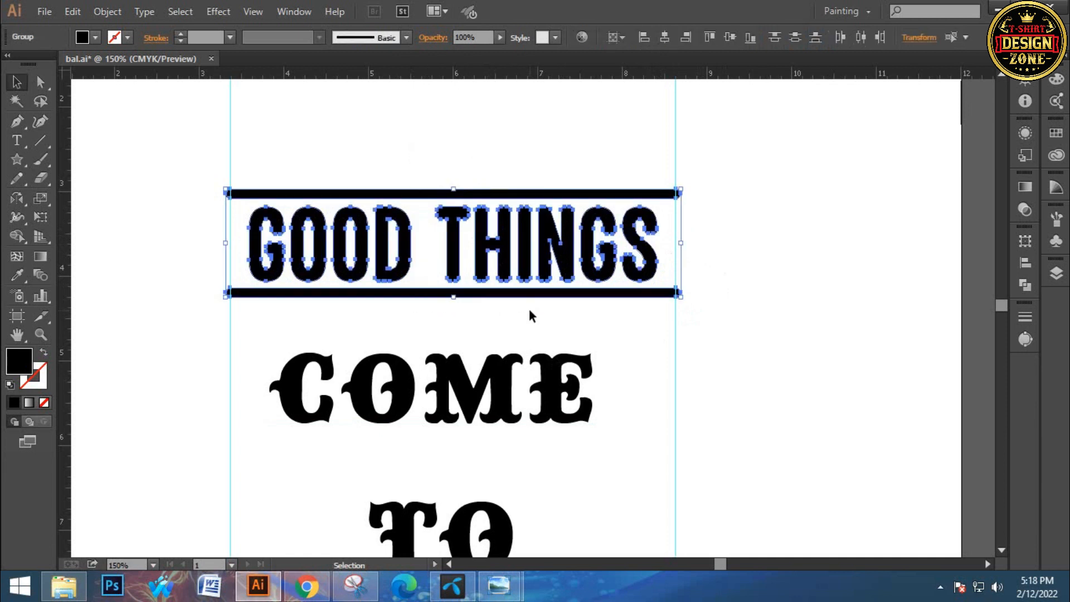
pyautogui.click(513, 183)
pyautogui.click(512, 239)
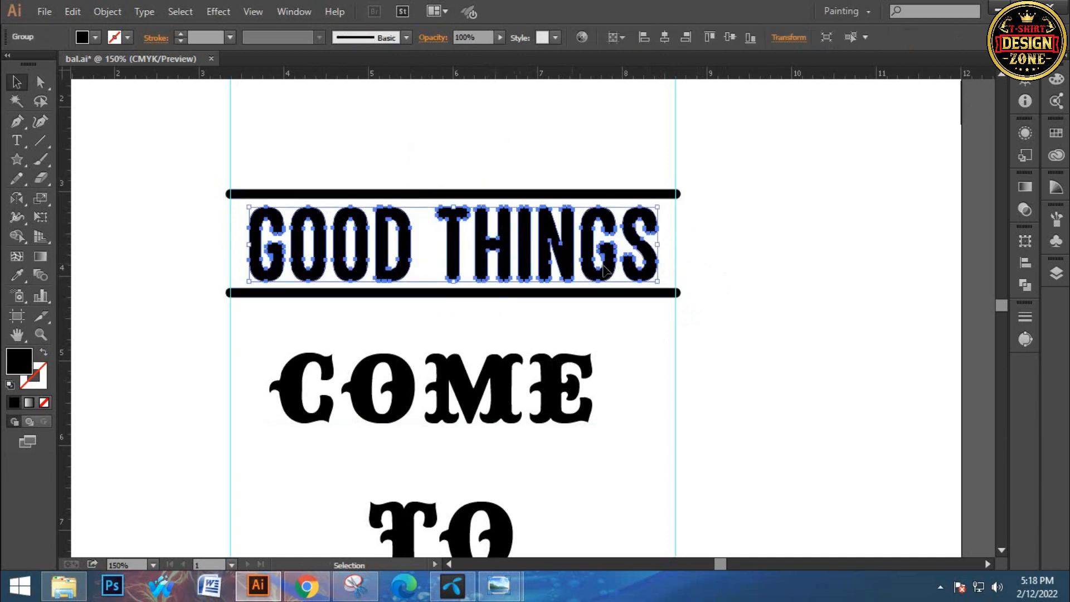
pyautogui.moveTo(658, 247); pyautogui.dragTo(658, 246)
# Warp GOOD THINGS and its two lines together with a horizontal Arc of 30% bend and expand the appearance
pyautogui.click(492, 163)
pyautogui.moveTo(426, 165); pyautogui.dragTo(543, 300)
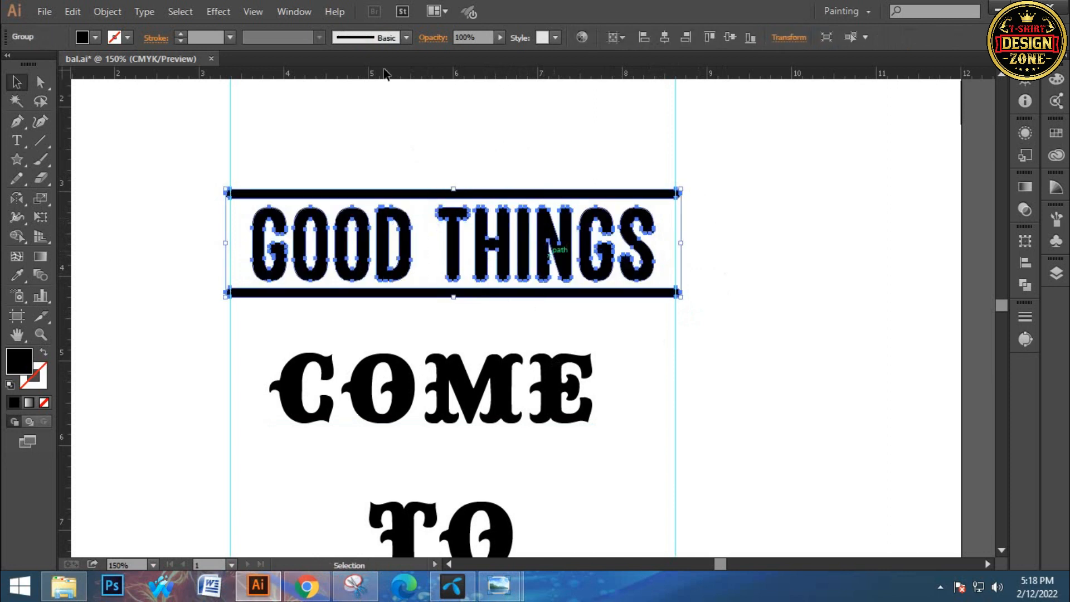
pyautogui.click(215, 11)
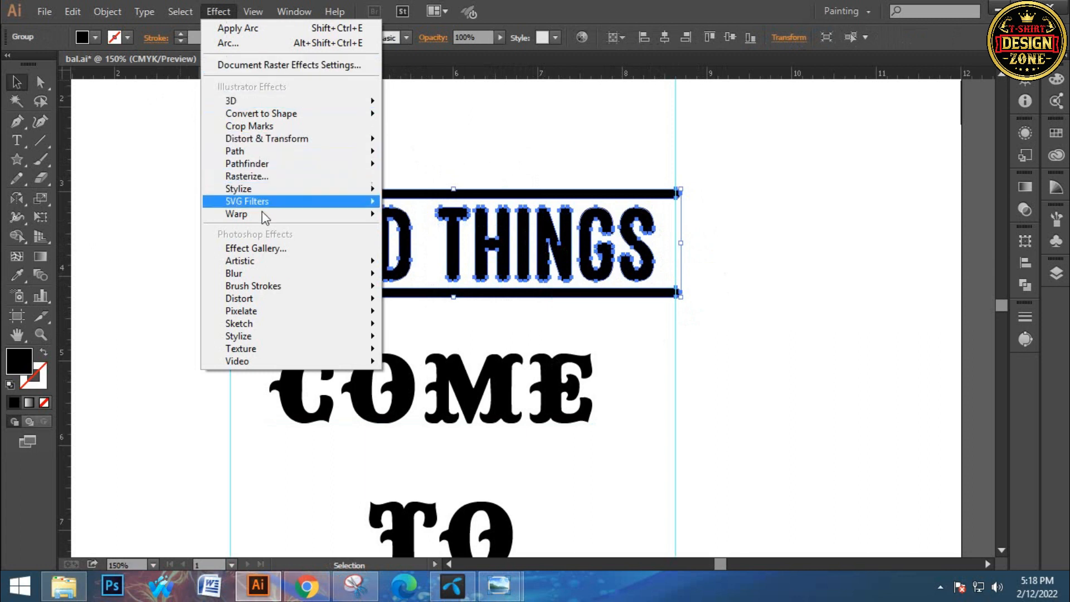
pyautogui.moveTo(262, 215)
pyautogui.click(400, 217)
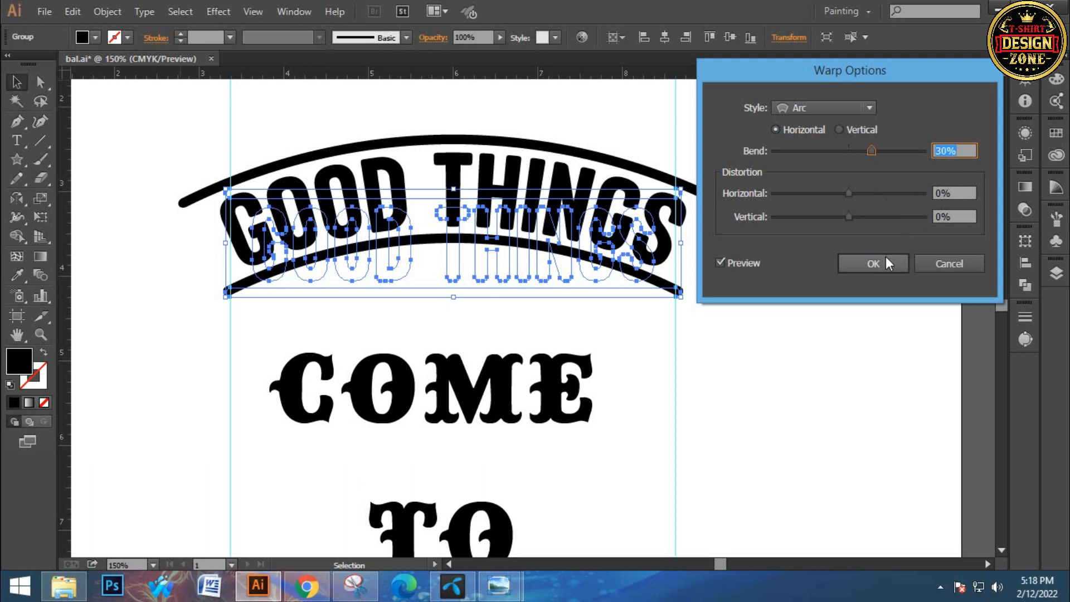
pyautogui.click(873, 263)
pyautogui.click(107, 11)
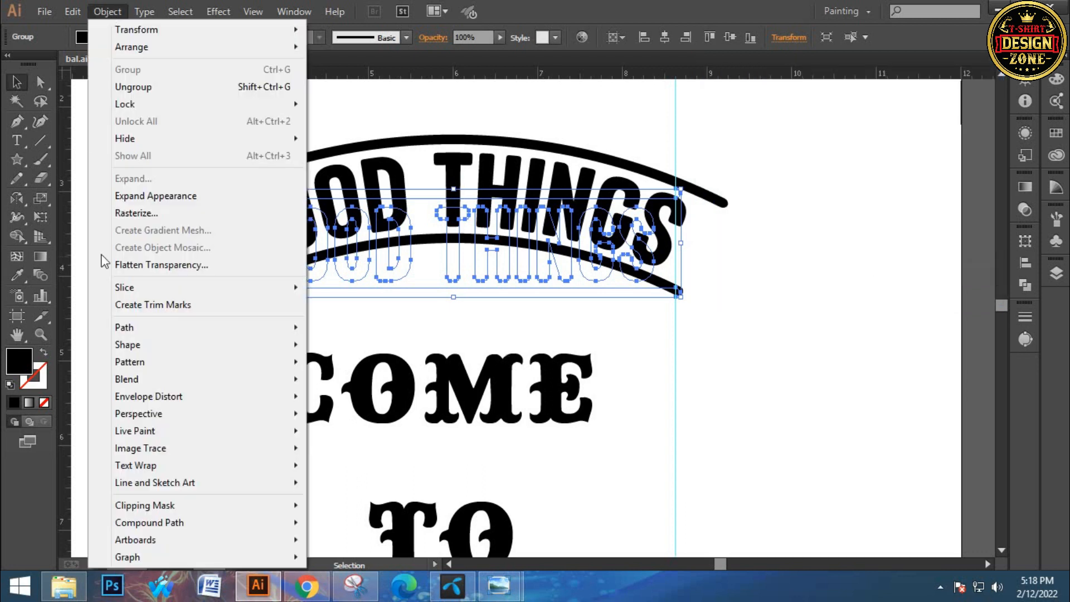
pyautogui.click(149, 196)
# Scale the arched GOOD THINGS group from its centre so its upper line spans exactly between the two vertical guides
pyautogui.moveTo(180, 136); pyautogui.dragTo(239, 153)
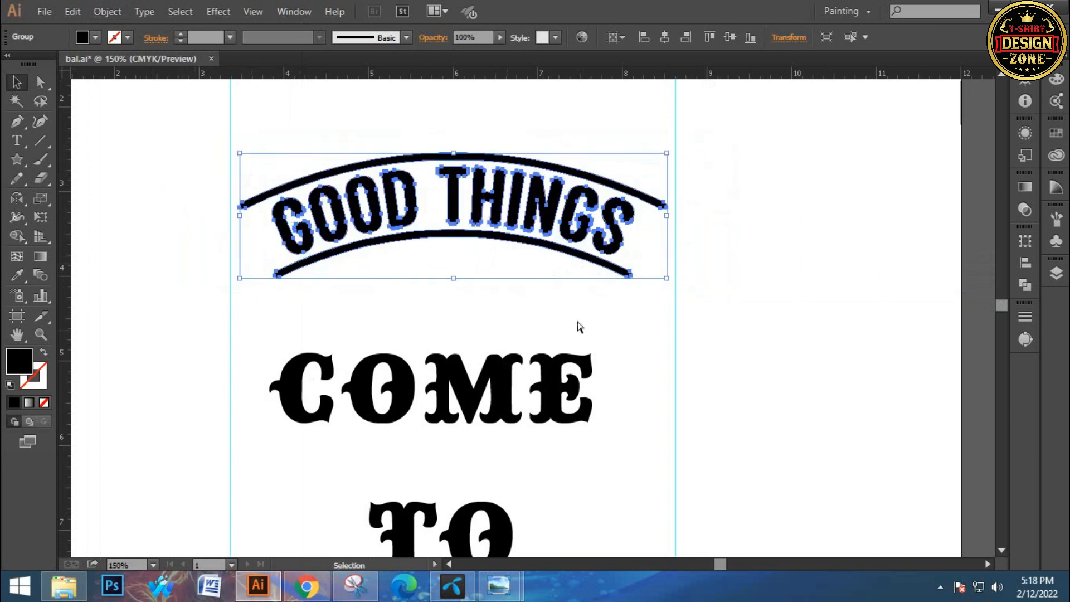
pyautogui.hotkey('ctrl', '=')
pyautogui.moveTo(650, 280); pyautogui.dragTo(661, 287)
pyautogui.click(732, 261)
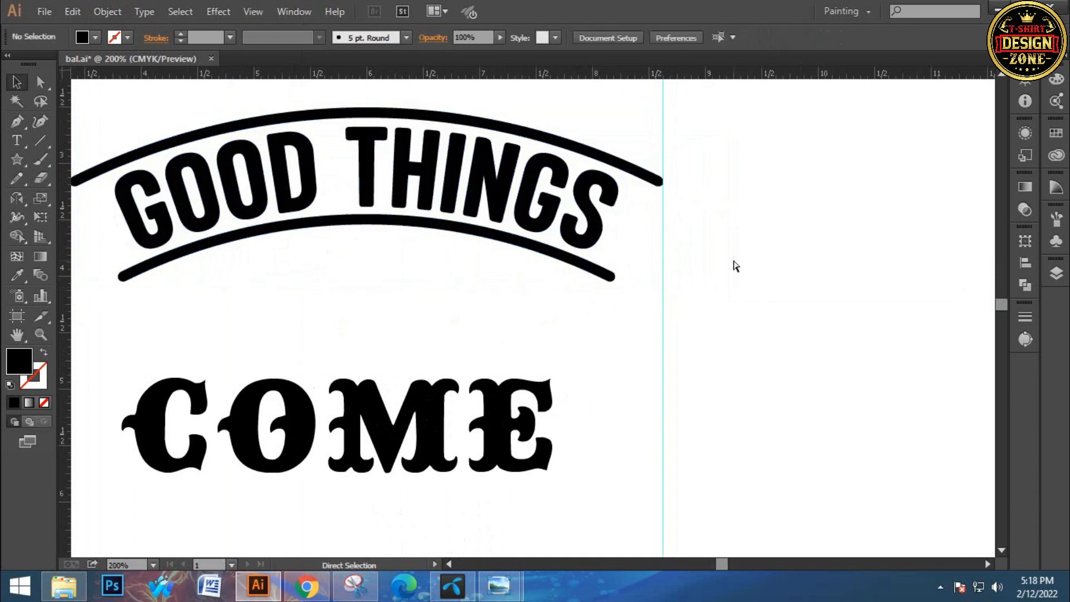
# Move the arched GOOD THINGS group straight down about 0.5 in, closer to COME
pyautogui.hotkey('ctrl', '-')
pyautogui.hotkey('ctrl', '-')
pyautogui.hotkey('ctrl', '-')
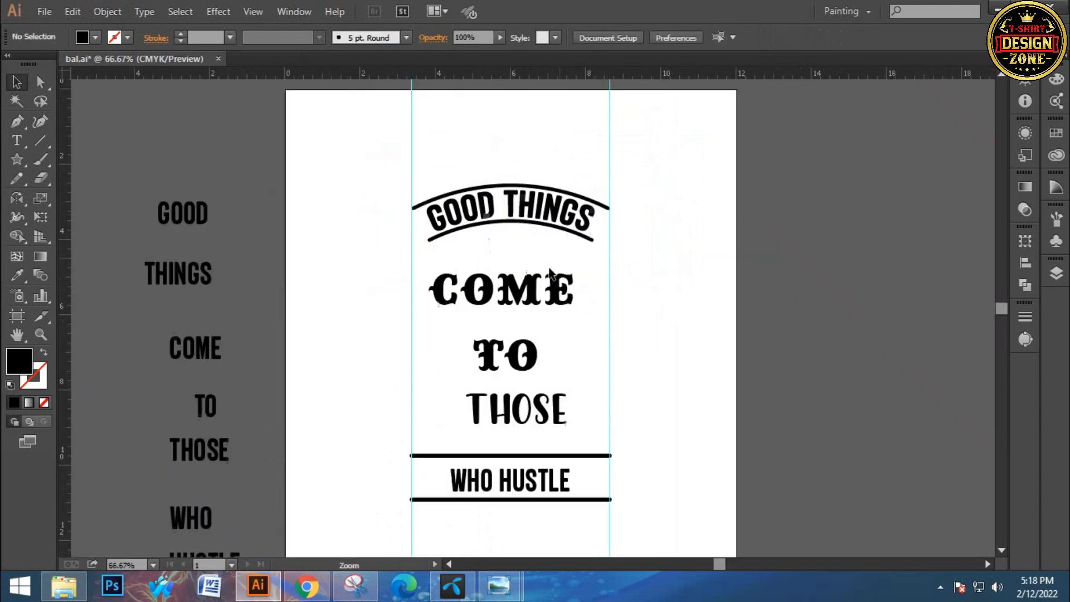
pyautogui.moveTo(517, 220); pyautogui.dragTo(514, 228)
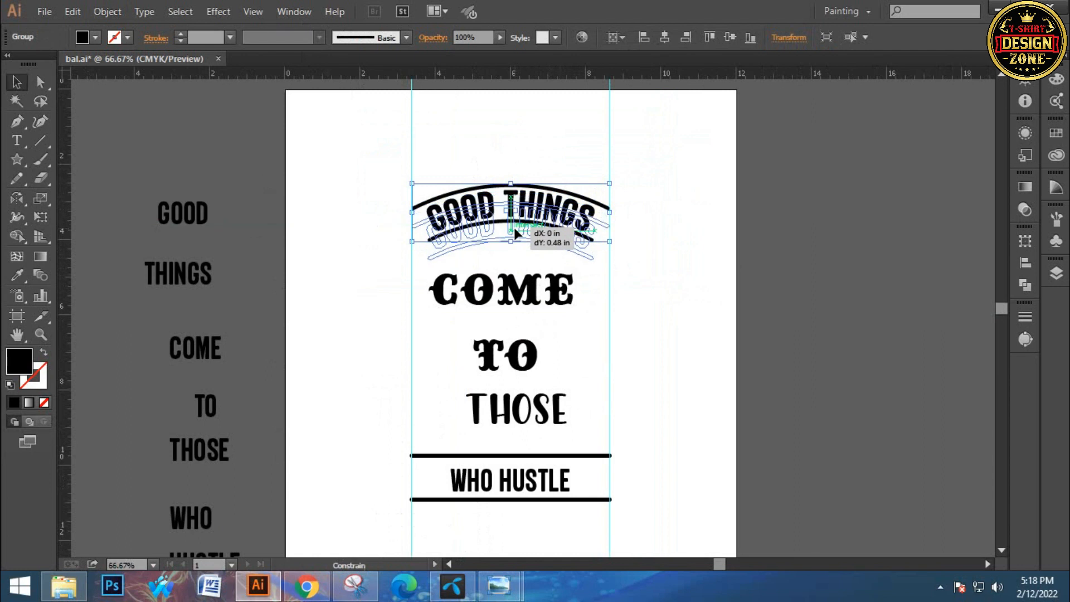
pyautogui.click(653, 297)
# Convert the WHO HUSTLE text to outlines and enlarge it from its centre between its two lines
pyautogui.moveTo(592, 368); pyautogui.dragTo(580, 318)
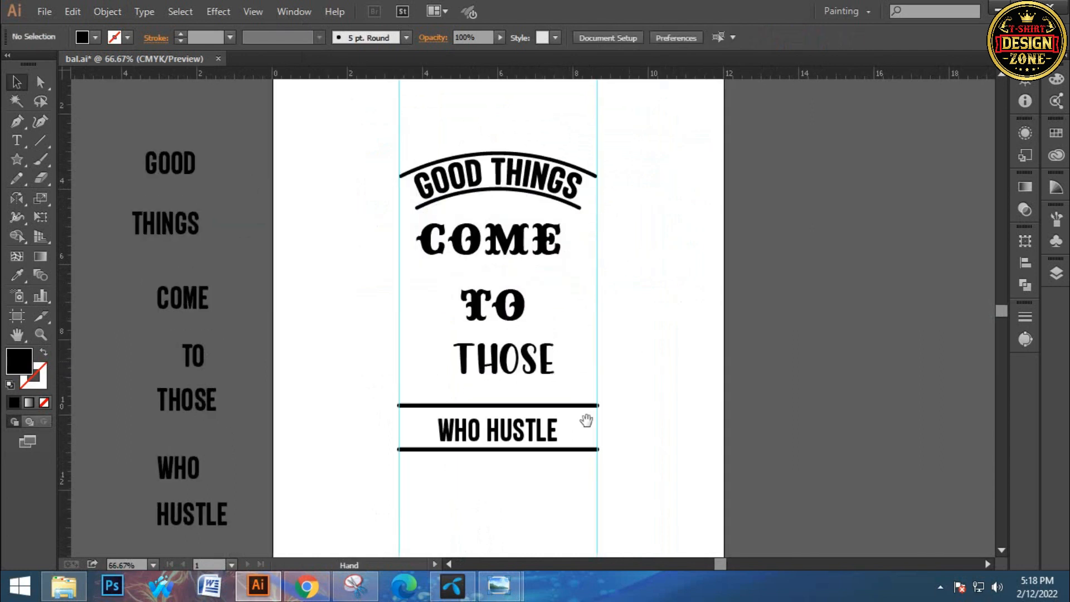
pyautogui.keyDown('ctrl'); pyautogui.click(485, 440); pyautogui.keyUp('ctrl')
pyautogui.keyDown('ctrl'); pyautogui.click(484, 440); pyautogui.keyUp('ctrl')
pyautogui.moveTo(559, 146); pyautogui.dragTo(478, 352)
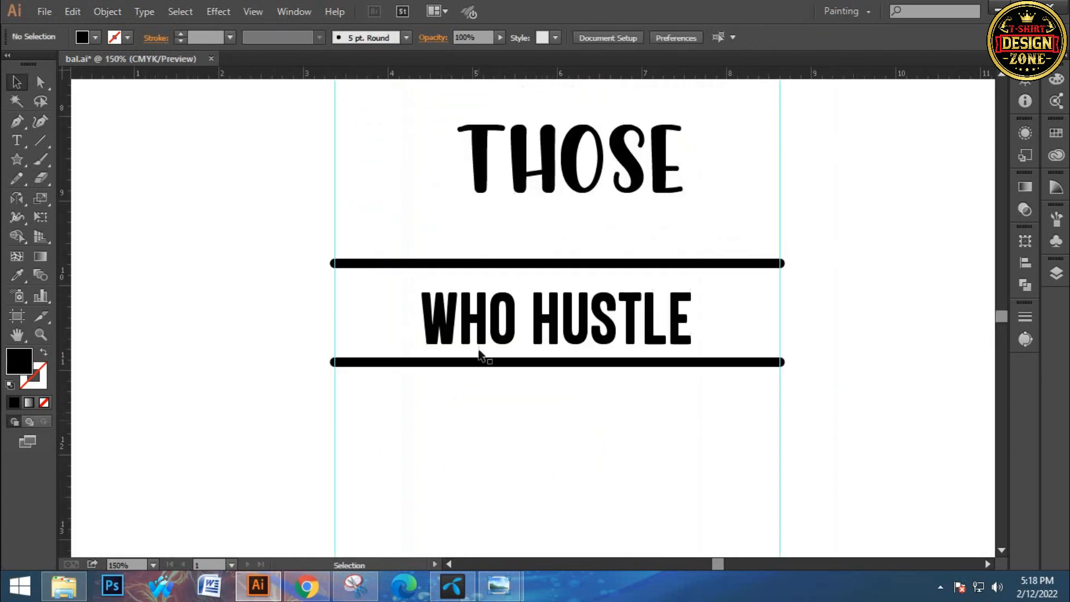
pyautogui.click(465, 326)
pyautogui.rightClick(569, 316)
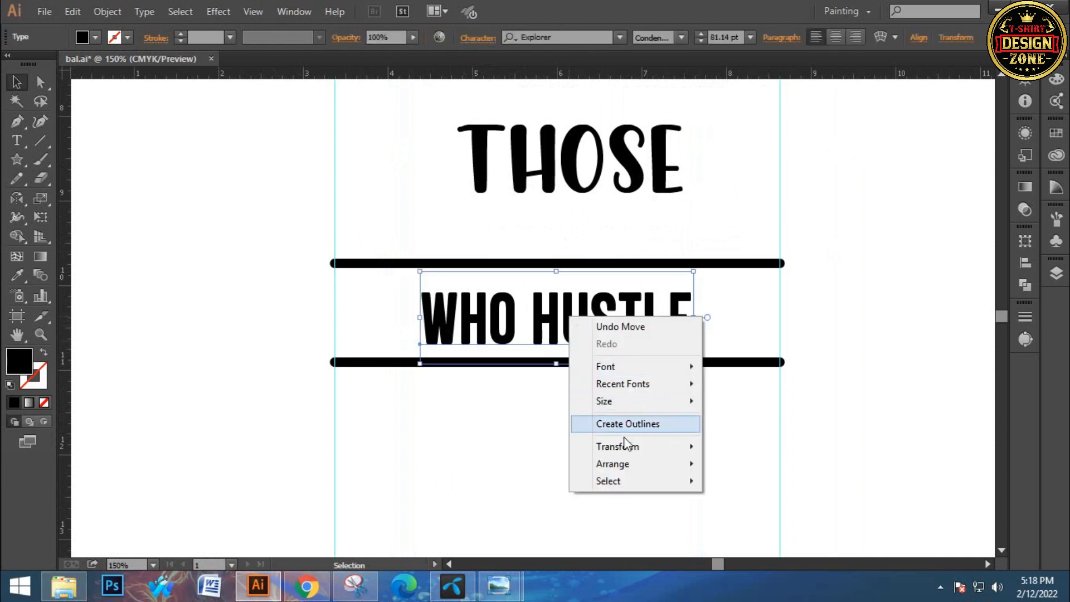
pyautogui.click(627, 424)
pyautogui.moveTo(693, 318); pyautogui.dragTo(736, 324)
pyautogui.click(451, 453)
# Group the two lines framing WHO HUSTLE and expand them into filled shapes
pyautogui.click(389, 263)
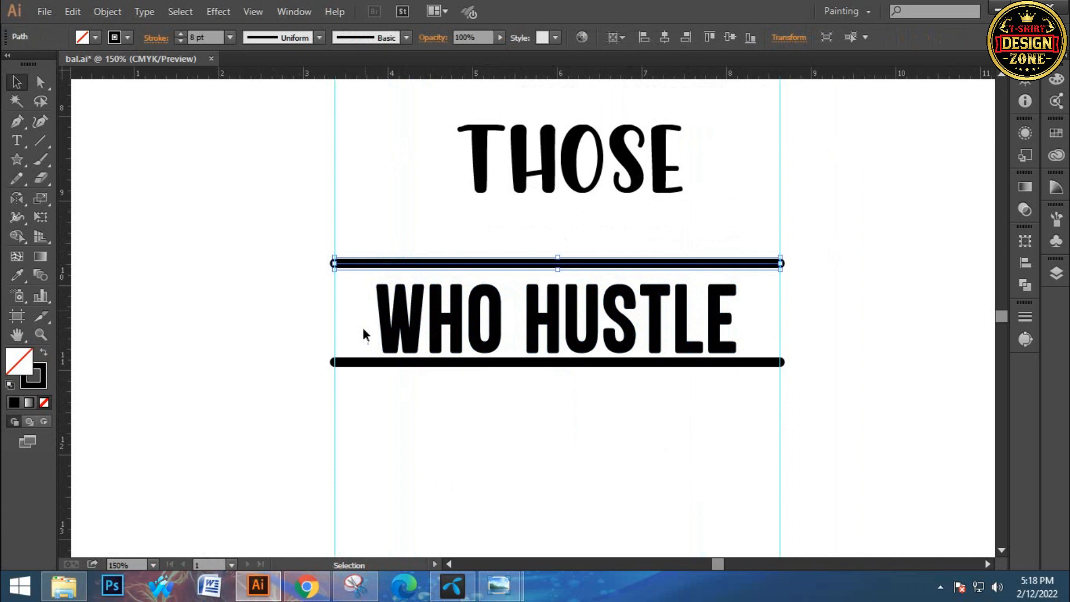
pyautogui.keyDown('shift'); pyautogui.click(369, 362); pyautogui.keyUp('shift')
pyautogui.hotkey('ctrl', 'g')
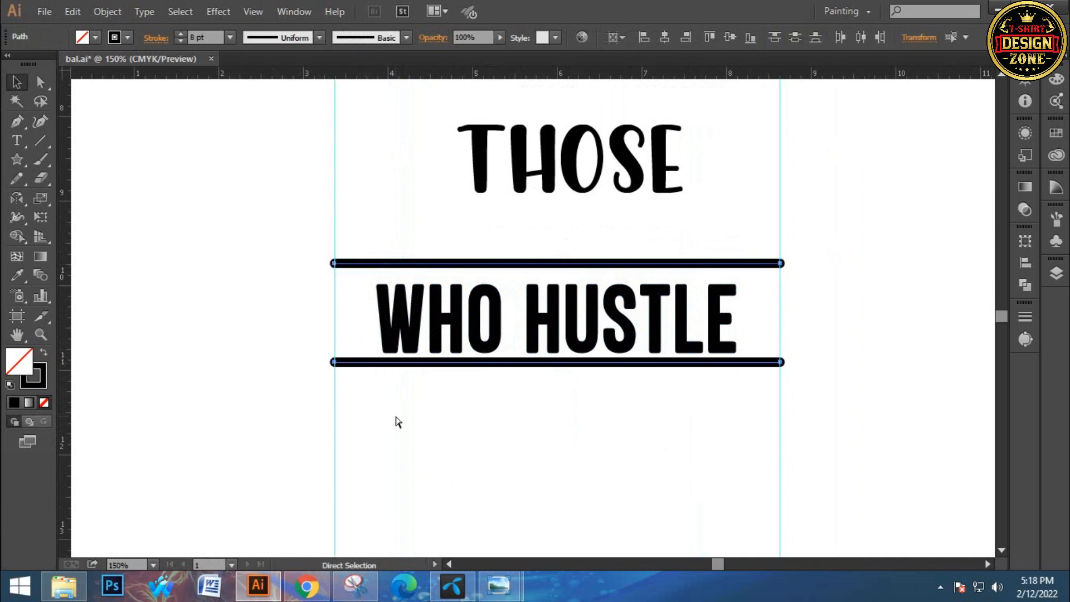
pyautogui.click(109, 11)
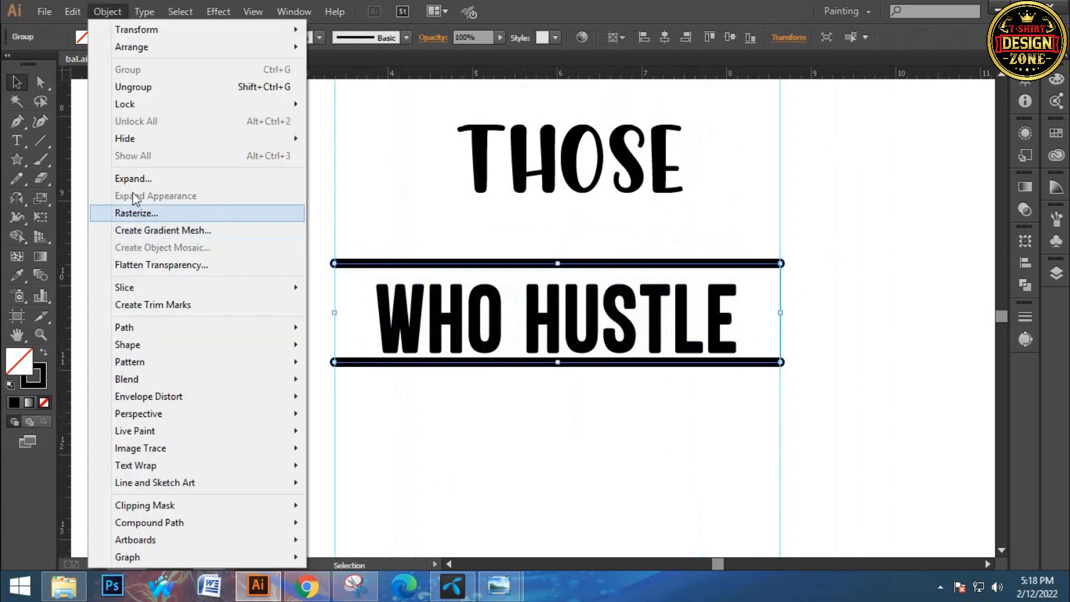
pyautogui.click(114, 176)
pyautogui.click(494, 380)
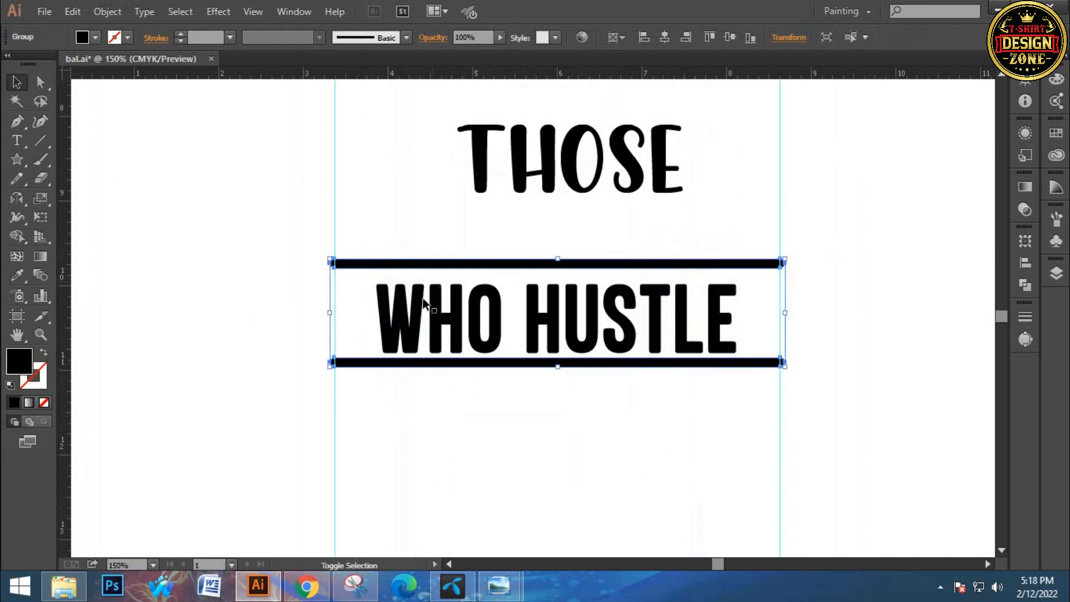
# Centre WHO HUSTLE horizontally and vertically with its two framing lines
pyautogui.keyDown('shift'); pyautogui.click(426, 287); pyautogui.keyUp('shift')
pyautogui.click(423, 263)
pyautogui.click(669, 38)
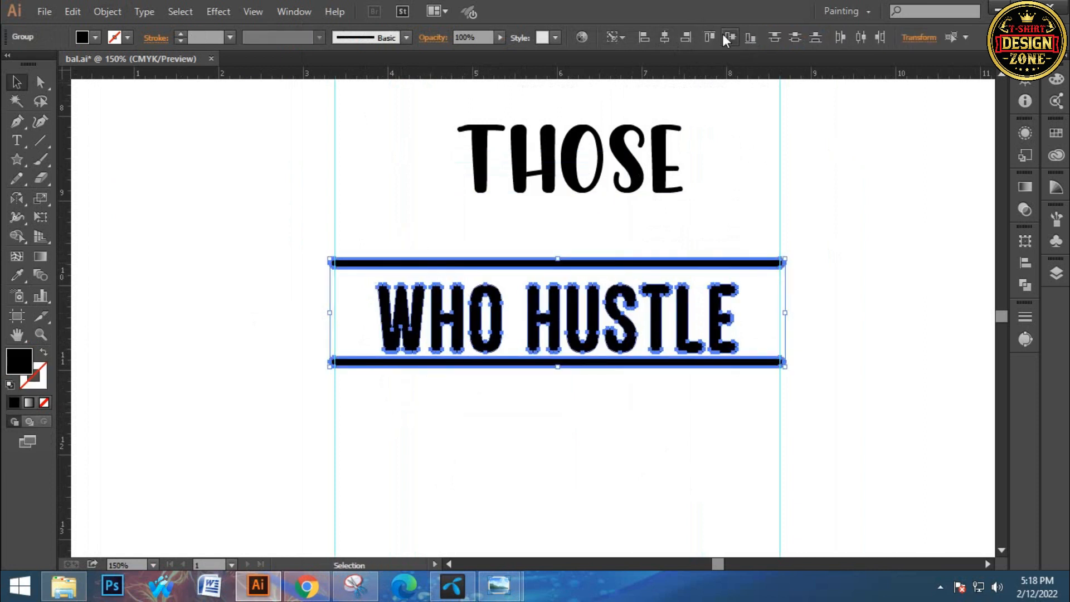
pyautogui.click(727, 36)
pyautogui.click(848, 262)
# Enlarge WHO HUSTLE slightly from its centre to fill more of the space between its lines
pyautogui.click(725, 317)
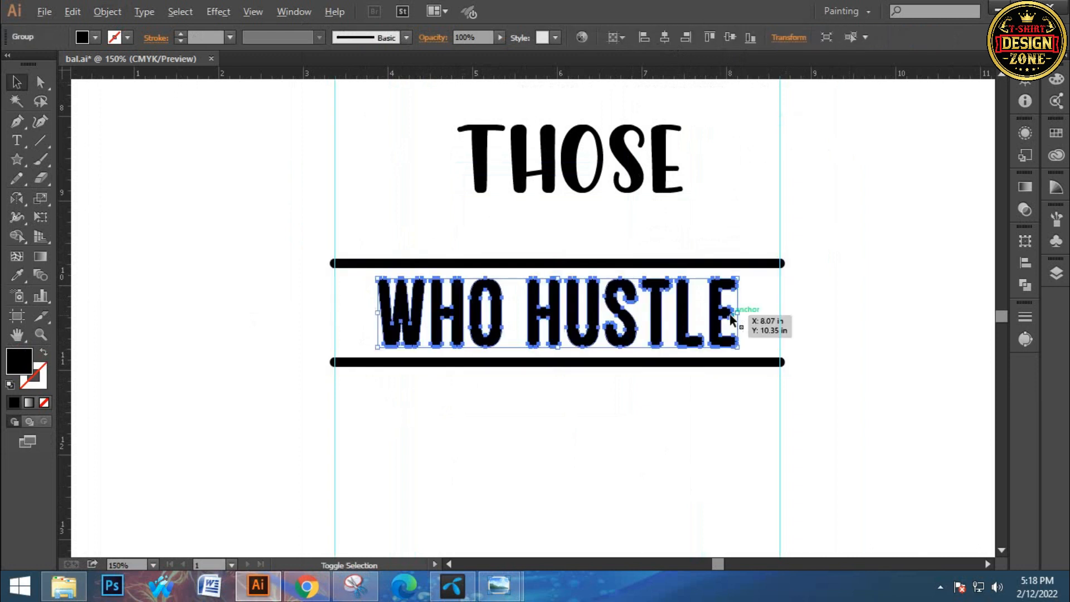
pyautogui.moveTo(738, 315); pyautogui.dragTo(748, 314)
pyautogui.click(629, 273)
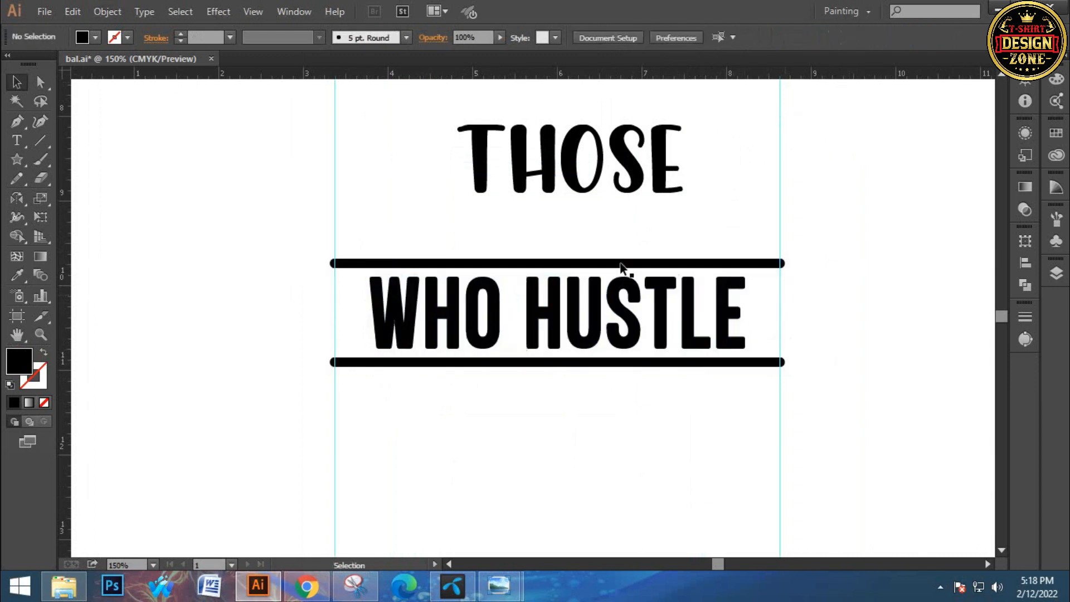
# Warp WHO HUSTLE and its two lines together with a horizontal Arc of -30% bend and expand the appearance
pyautogui.moveTo(425, 252); pyautogui.dragTo(514, 403)
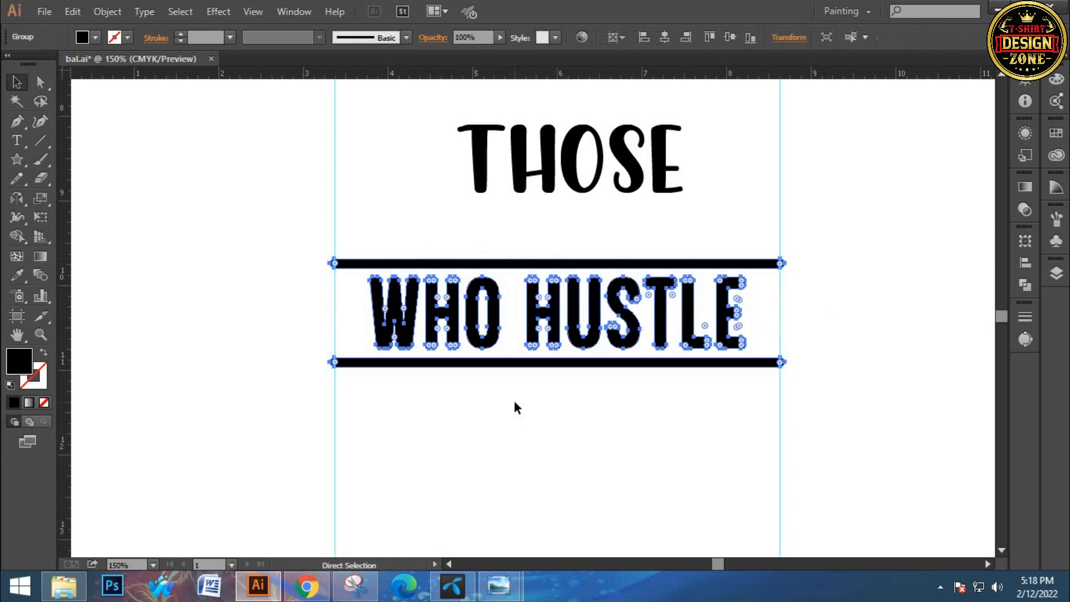
pyautogui.click(506, 429)
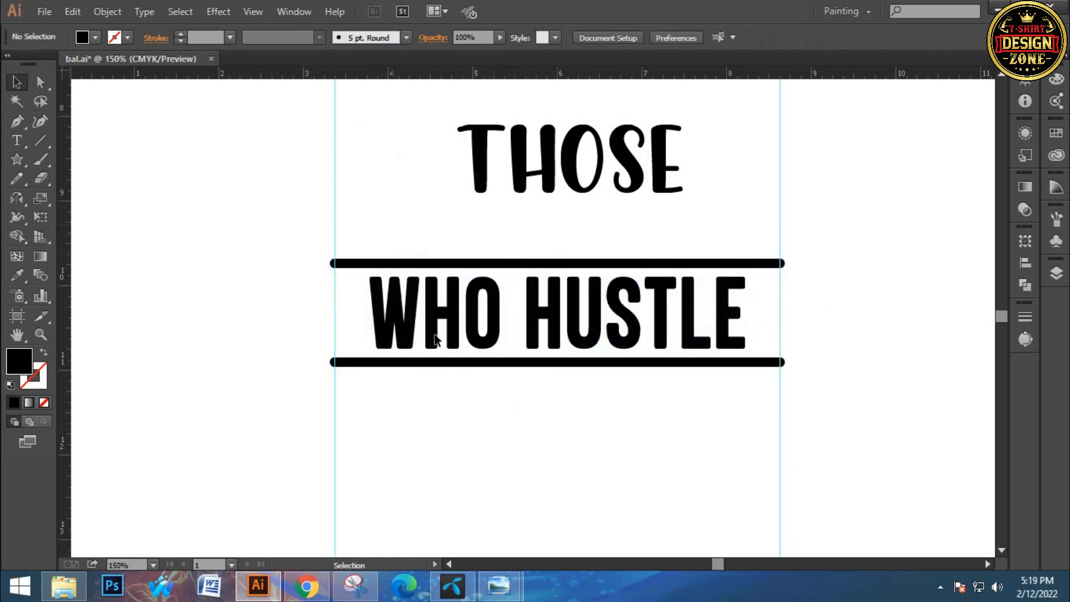
pyautogui.moveTo(438, 335); pyautogui.dragTo(319, 179)
pyautogui.click(218, 11)
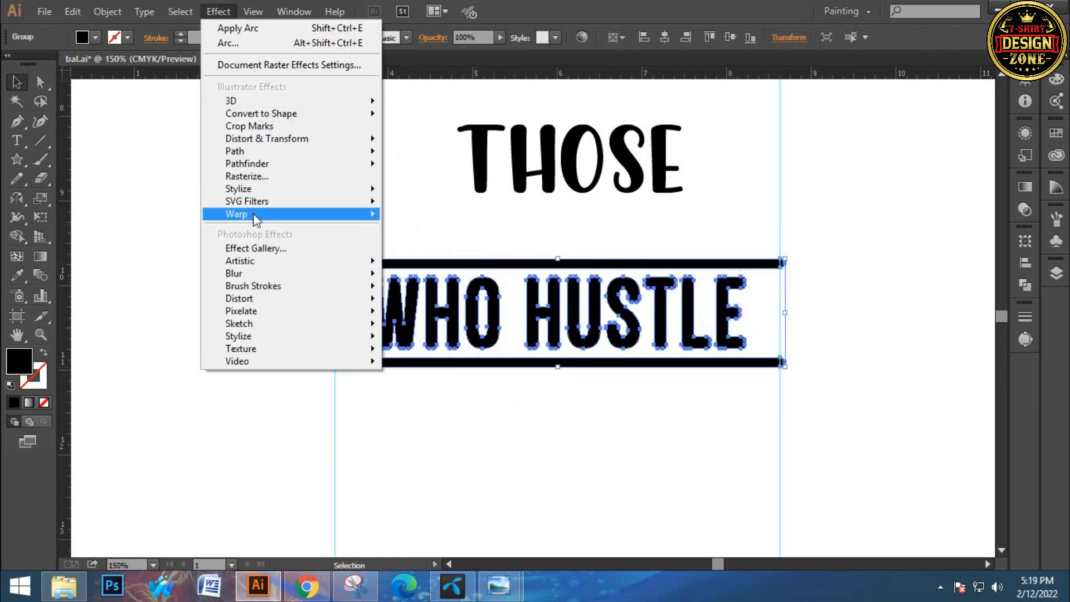
pyautogui.moveTo(253, 213)
pyautogui.click(453, 208)
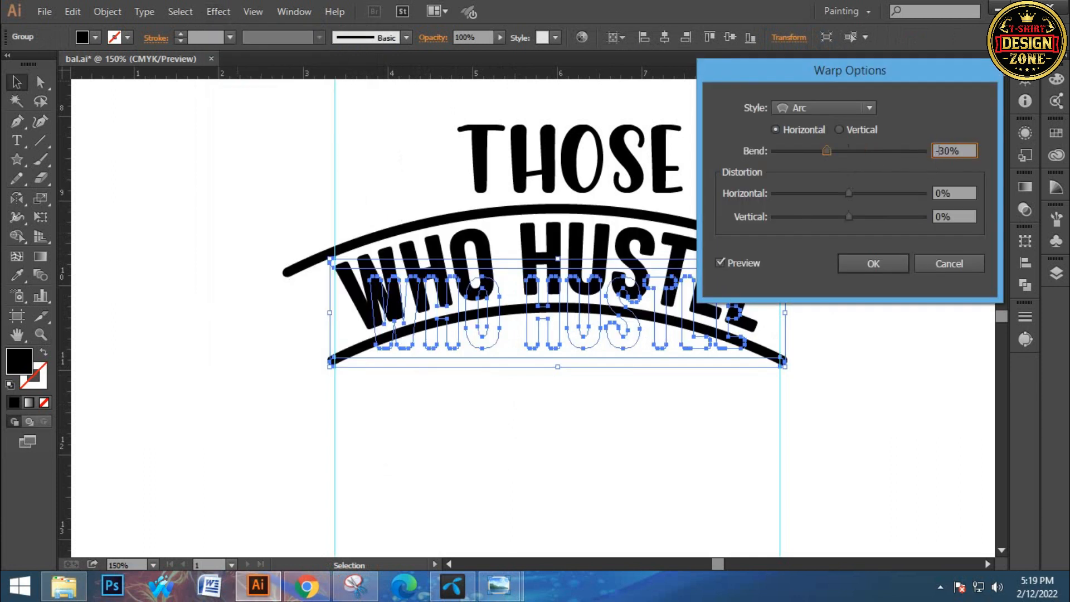
pyautogui.click(889, 265)
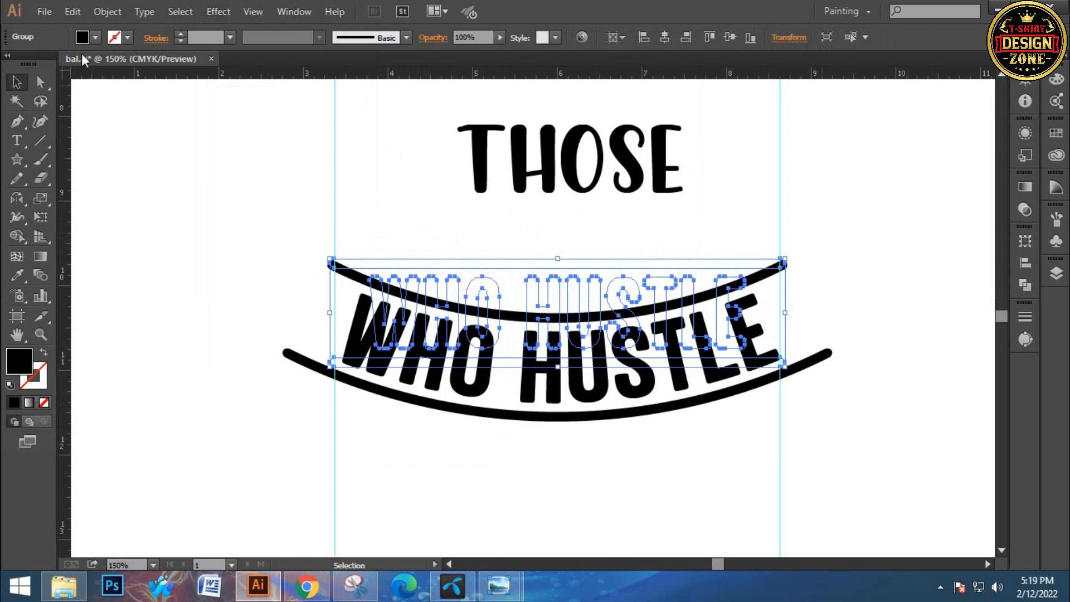
pyautogui.click(108, 12)
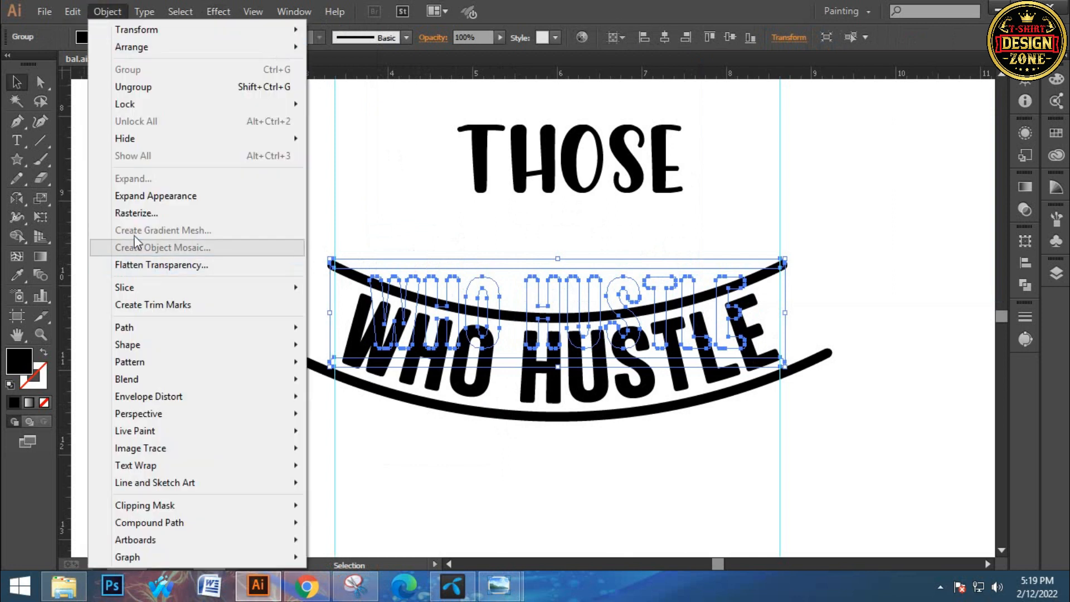
pyautogui.click(136, 194)
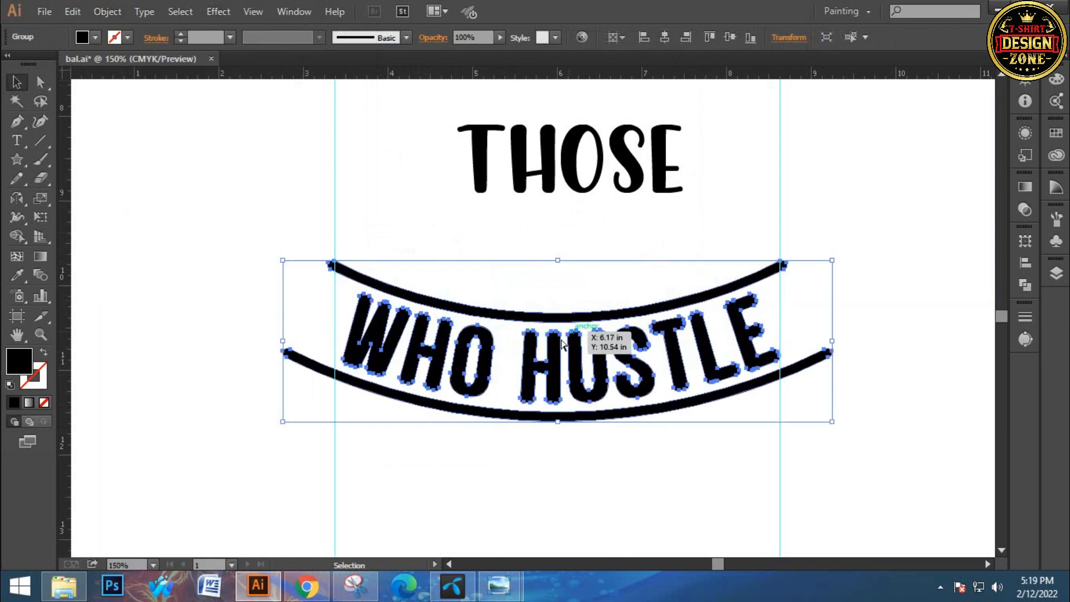
# Scale the curved WHO HUSTLE group from its centre so its lower line spans exactly between the vertical guides
pyautogui.scroll(1, 640, 398)
pyautogui.moveTo(165, 213); pyautogui.dragTo(198, 239)
pyautogui.scroll(1, 687, 334)
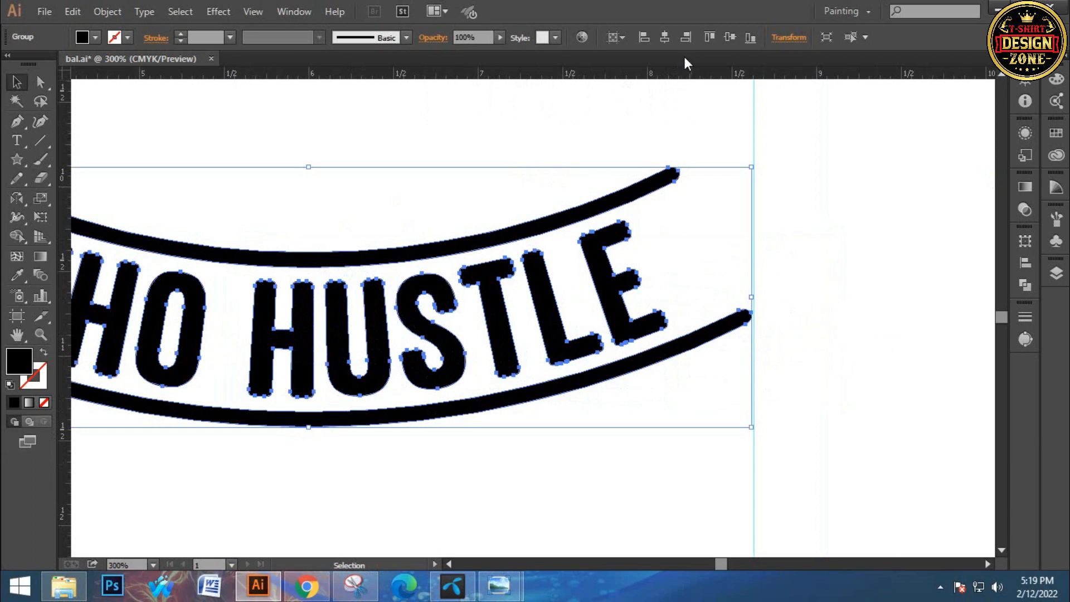
pyautogui.scroll(1, 705, 363)
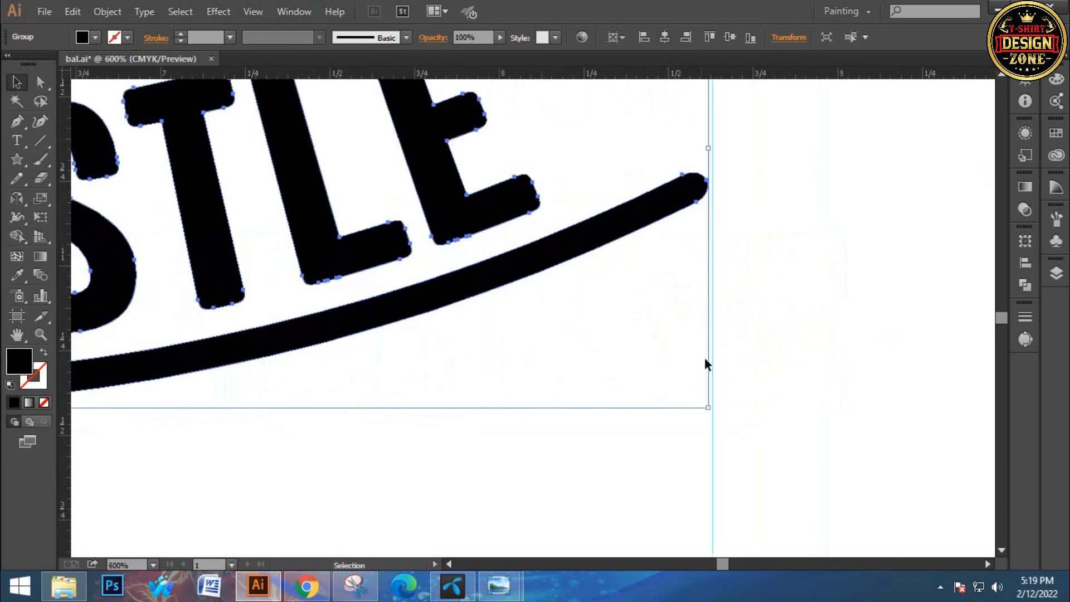
pyautogui.moveTo(709, 409); pyautogui.dragTo(714, 413)
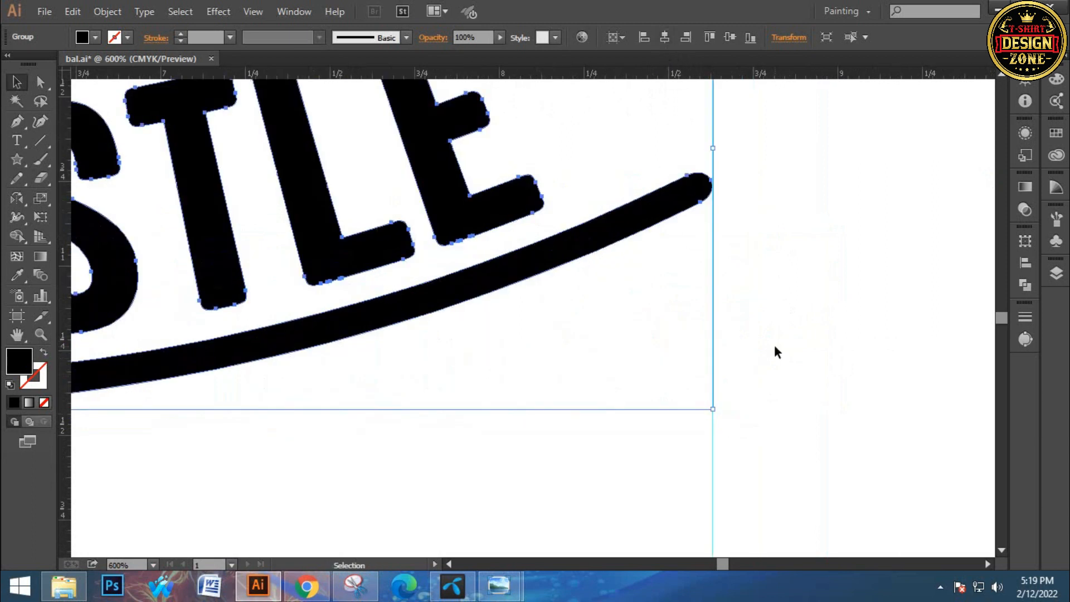
pyautogui.click(774, 345)
# Move the curved WHO HUSTLE group straight up until its upper line overlaps THOSE
pyautogui.hotkey('ctrl', '0')
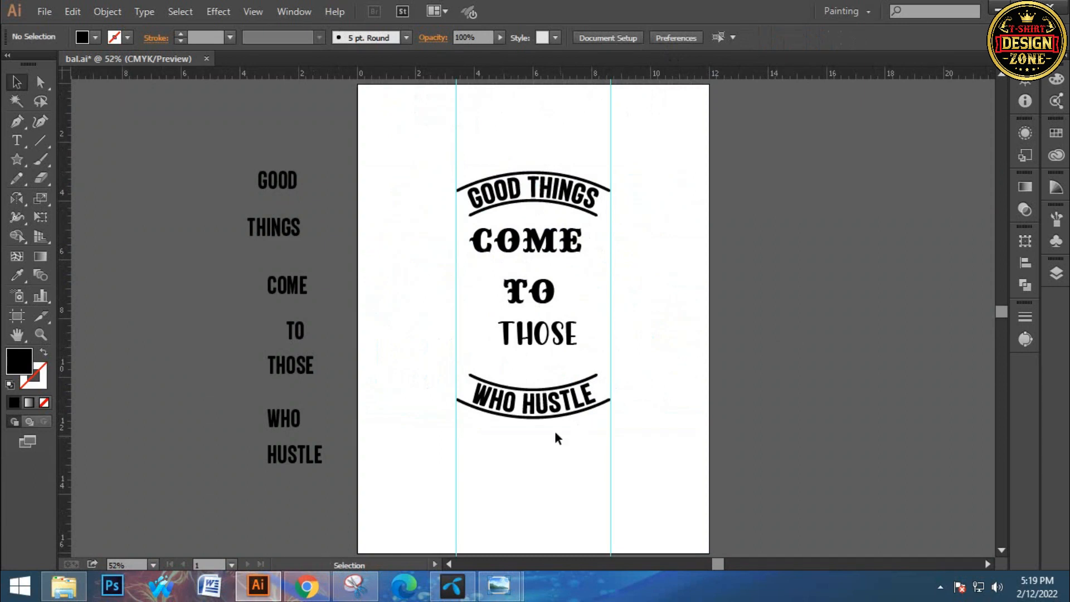
pyautogui.moveTo(518, 395); pyautogui.dragTo(515, 419)
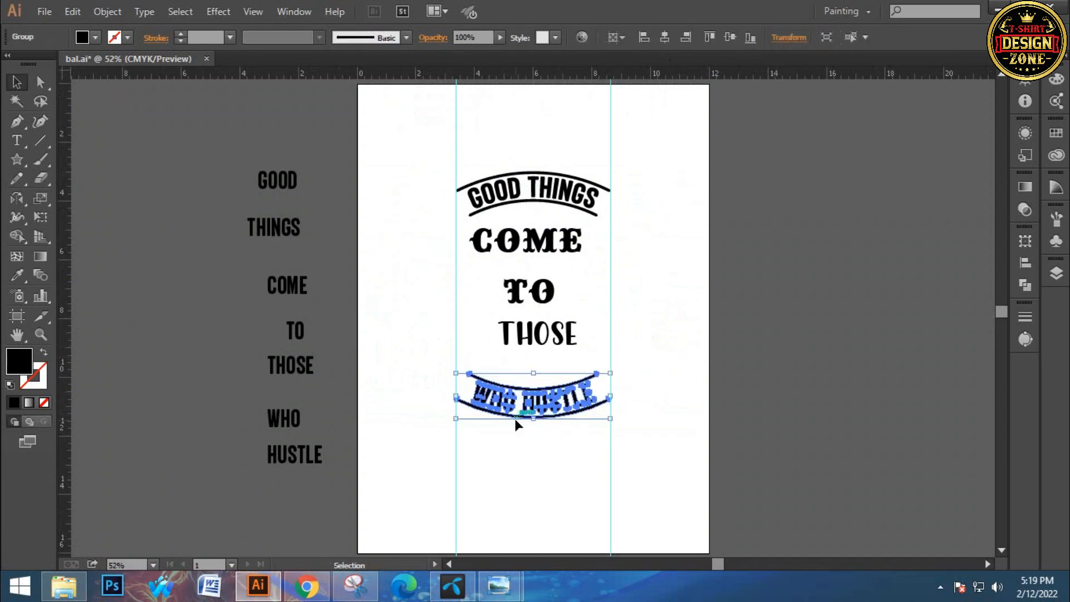
pyautogui.hotkey('shift', 'Up')
pyautogui.hotkey('shift', 'Up')
pyautogui.hotkey('shift', 'Up')
pyautogui.hotkey('shift', 'Up')
pyautogui.hotkey('shift', 'Up')
pyautogui.hotkey('shift', 'Up')
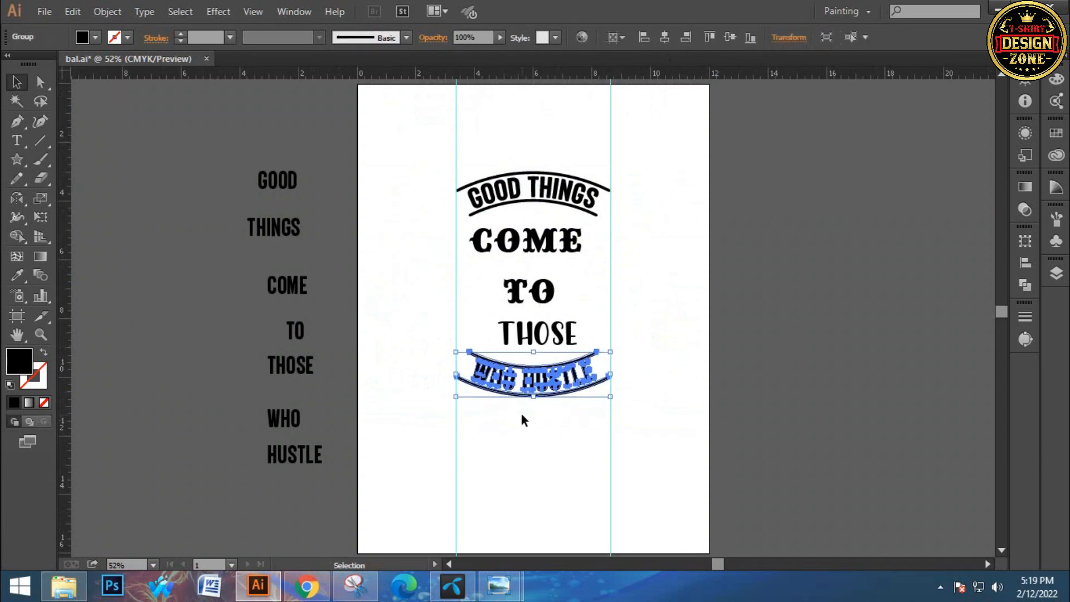
pyautogui.hotkey('shift', 'Up')
pyautogui.hotkey('shift', 'Up')
pyautogui.hotkey('shift', 'Up')
pyautogui.hotkey('shift', 'Up')
pyautogui.hotkey('shift', 'Up')
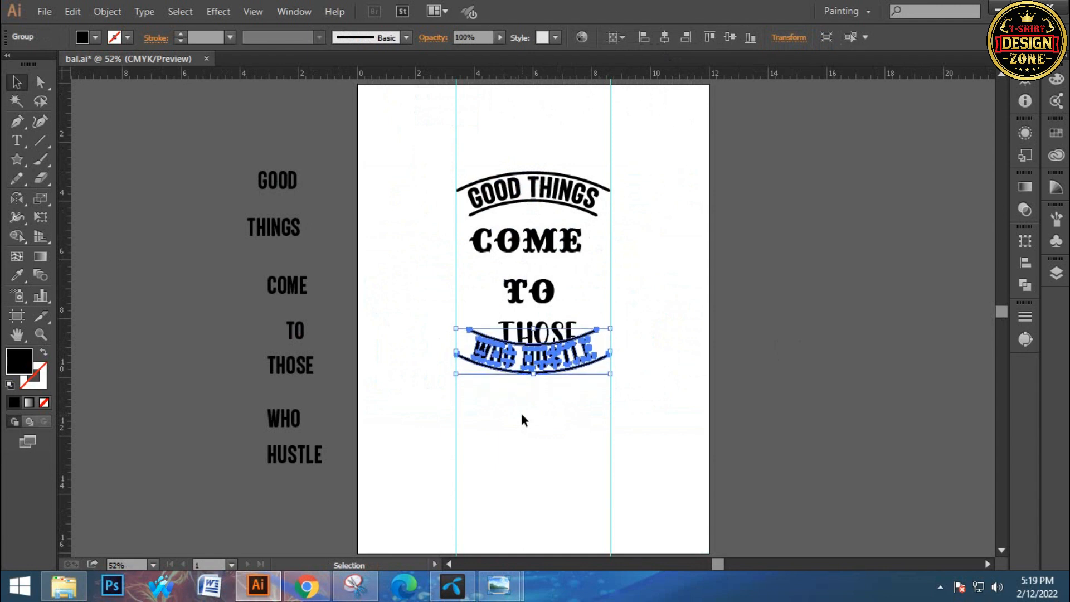
pyautogui.click(523, 414)
# Move TO up beneath COME and THOSE up beneath TO, clearing the curved WHO HUSTLE group
pyautogui.keyDown('ctrl'); pyautogui.click(521, 298); pyautogui.keyUp('ctrl')
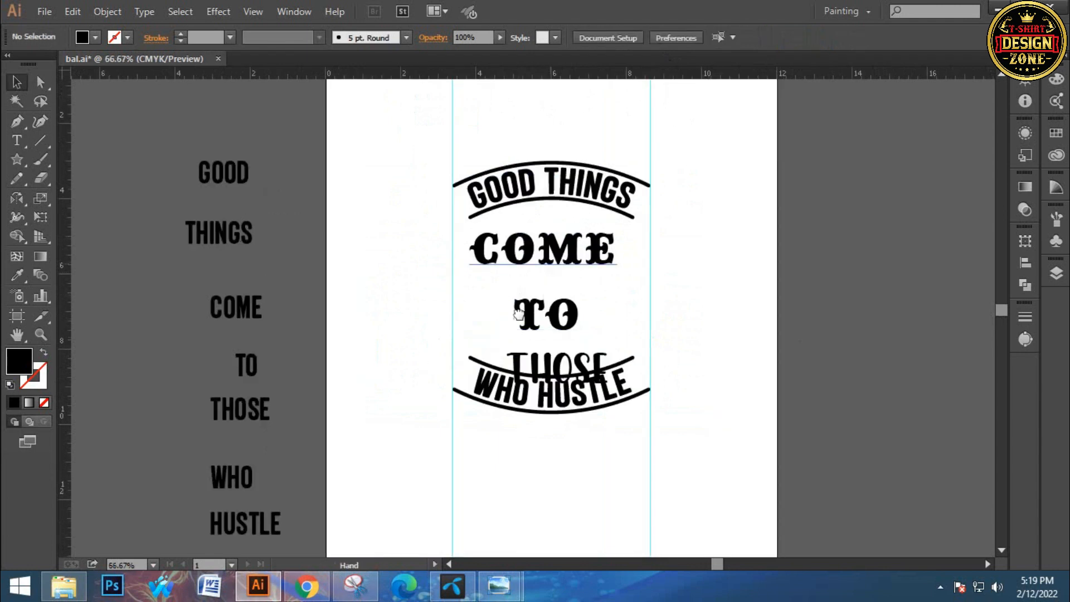
pyautogui.moveTo(560, 240); pyautogui.dragTo(525, 293)
pyautogui.rightClick(524, 305)
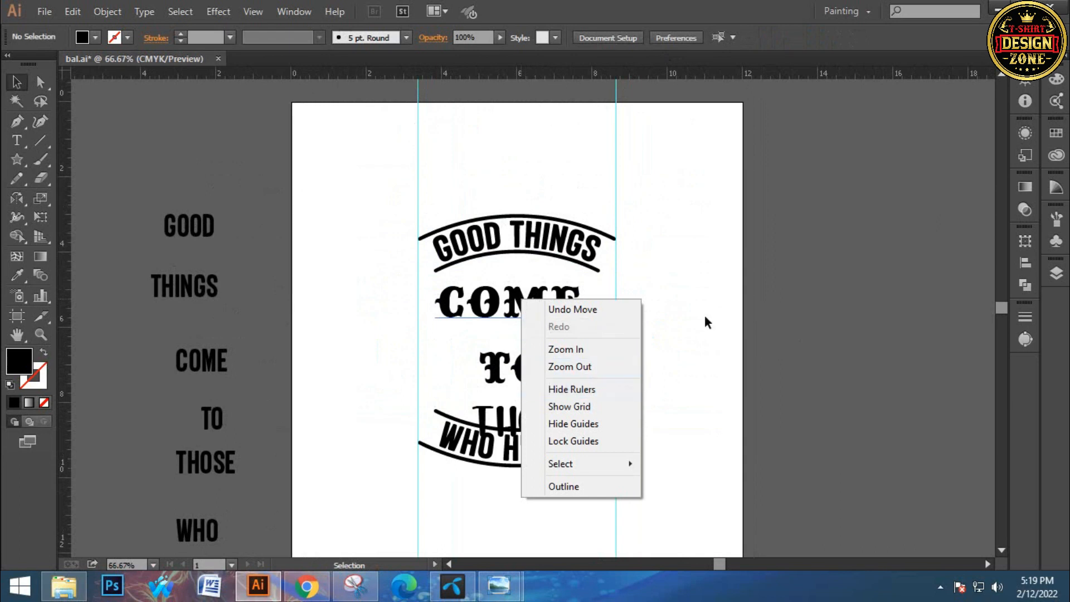
pyautogui.press('Escape')
pyautogui.moveTo(524, 368); pyautogui.dragTo(524, 347)
pyautogui.moveTo(526, 422); pyautogui.dragTo(527, 396)
# Convert COME, TO and THOSE to outlines and align their horizontal centres
pyautogui.click(503, 284)
pyautogui.click(521, 361)
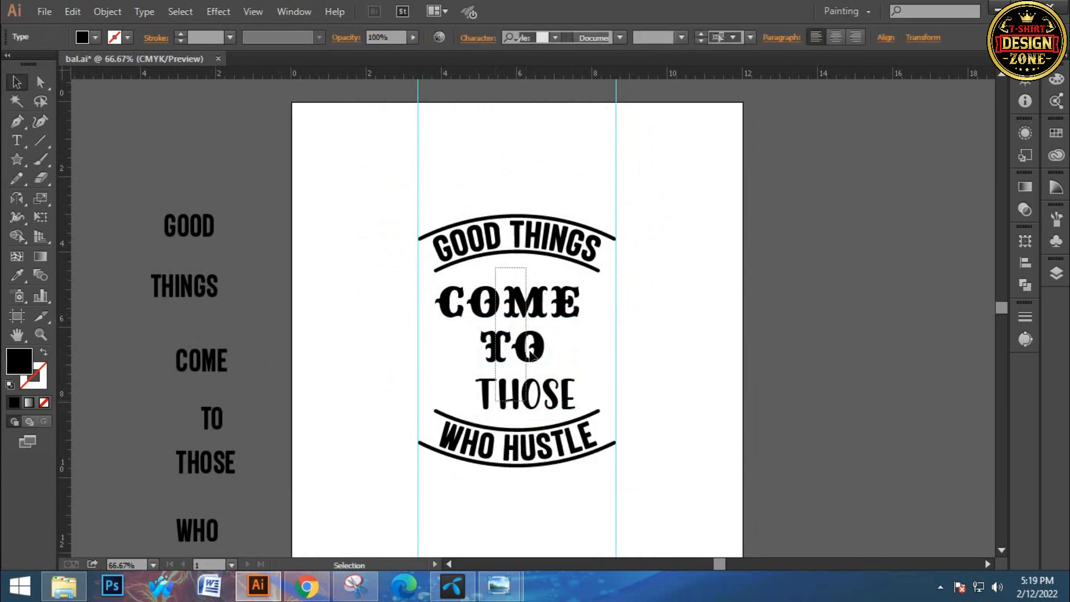
pyautogui.rightClick(547, 321)
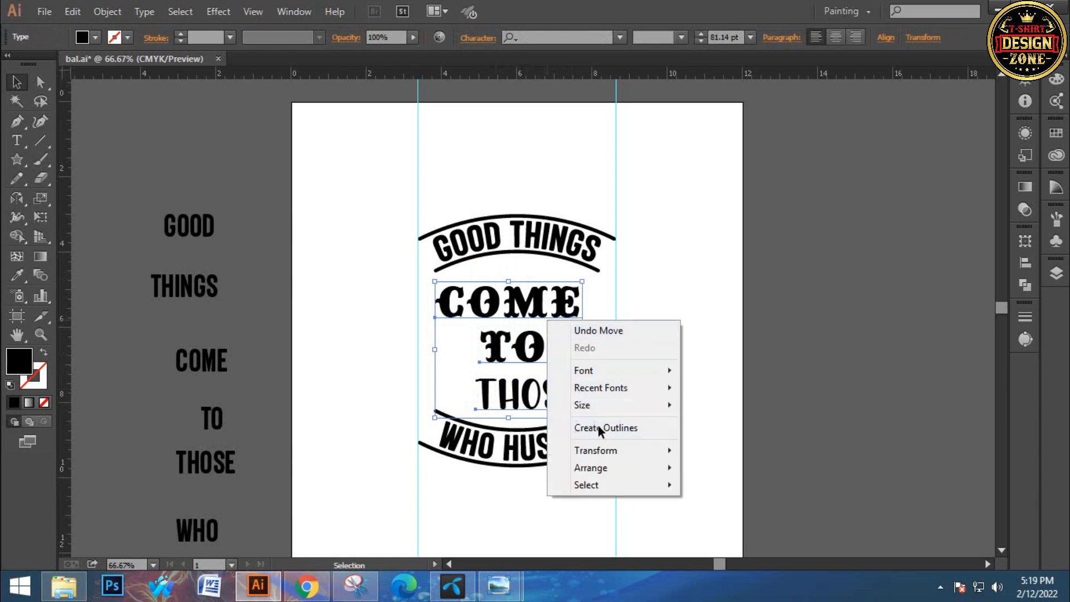
pyautogui.click(595, 428)
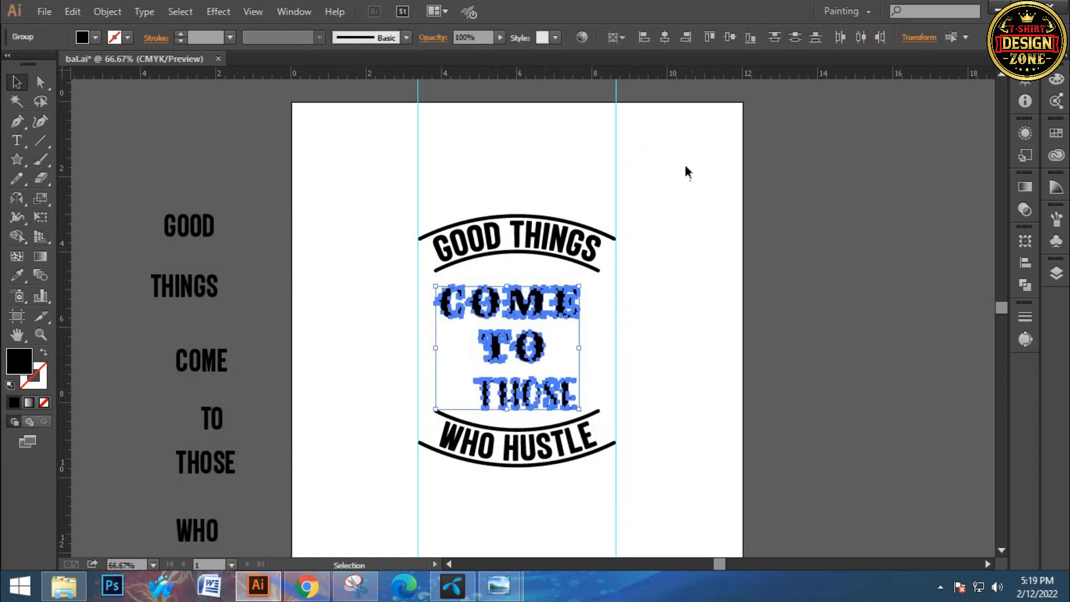
pyautogui.click(658, 33)
pyautogui.click(670, 268)
# Move COME up close under the arched GOOD THINGS group, and bring TO and THOSE up beneath it
pyautogui.hotkey('ctrl', 'space')
pyautogui.keyDown('ctrl'); pyautogui.click(491, 368); pyautogui.keyUp('ctrl')
pyautogui.keyDown('ctrl'); pyautogui.click(494, 367); pyautogui.keyUp('ctrl')
pyautogui.moveTo(475, 218); pyautogui.dragTo(476, 191)
pyautogui.moveTo(528, 326); pyautogui.dragTo(529, 279)
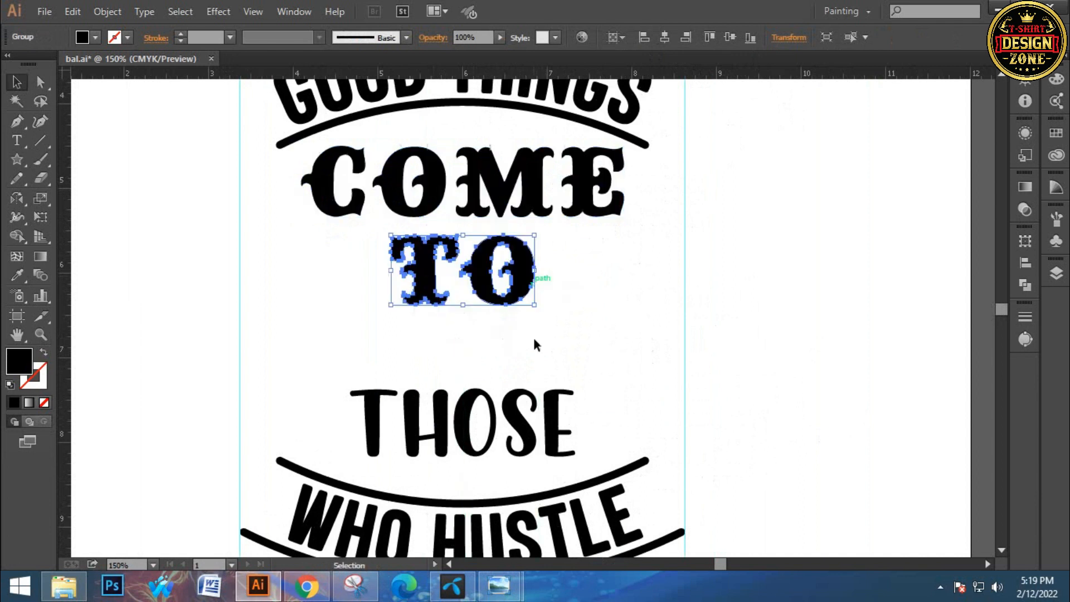
pyautogui.moveTo(508, 398); pyautogui.dragTo(515, 343)
pyautogui.click(547, 287)
# Enlarge COME proportionally from its centre and nudge it down below the arched line
pyautogui.moveTo(548, 217); pyautogui.dragTo(554, 279)
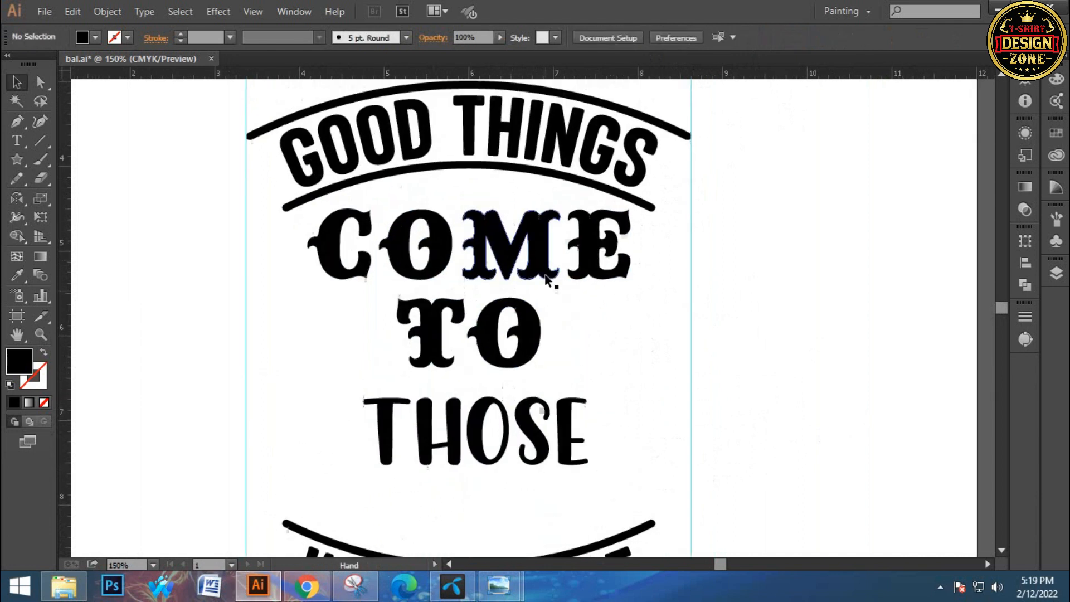
pyautogui.click(555, 273)
pyautogui.moveTo(629, 283); pyautogui.dragTo(660, 311)
pyautogui.press('Down')
pyautogui.press('Down')
pyautogui.press('Down')
pyautogui.press('Down')
pyautogui.press('Down')
pyautogui.press('Down')
pyautogui.click(593, 386)
# Enlarge THOSE from its centre, then shift TO and THOSE down to open space beneath COME
pyautogui.moveTo(560, 356); pyautogui.dragTo(576, 322)
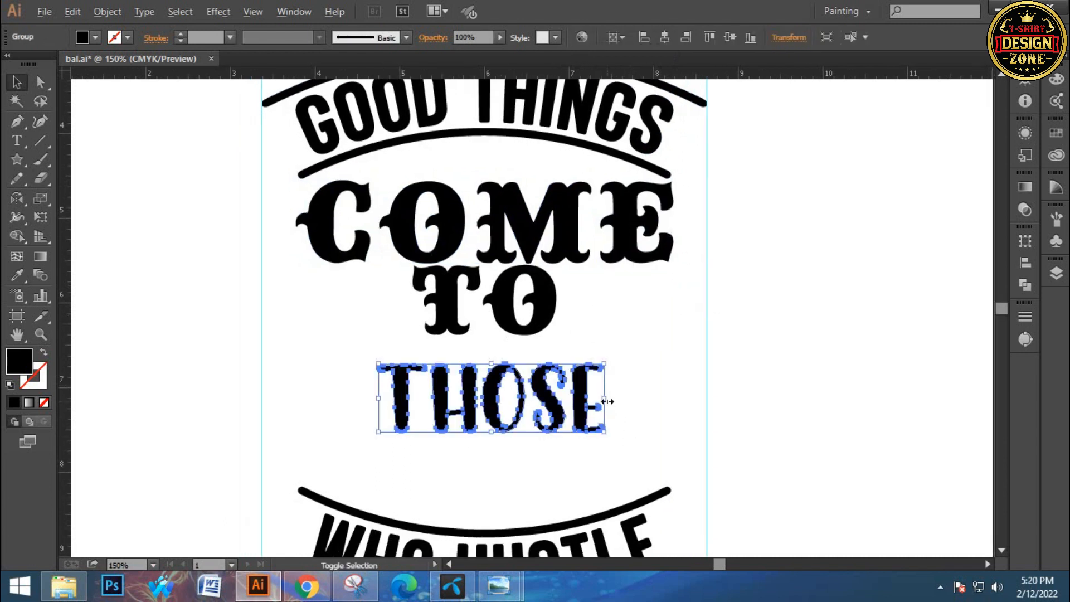
pyautogui.moveTo(608, 401); pyautogui.dragTo(644, 417)
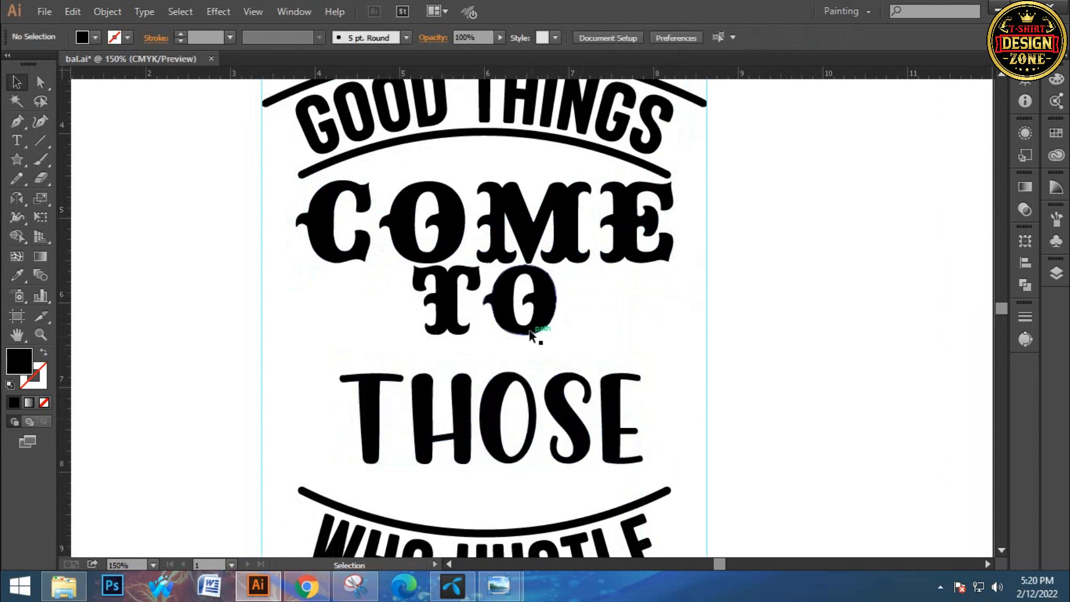
pyautogui.moveTo(530, 333); pyautogui.dragTo(530, 359)
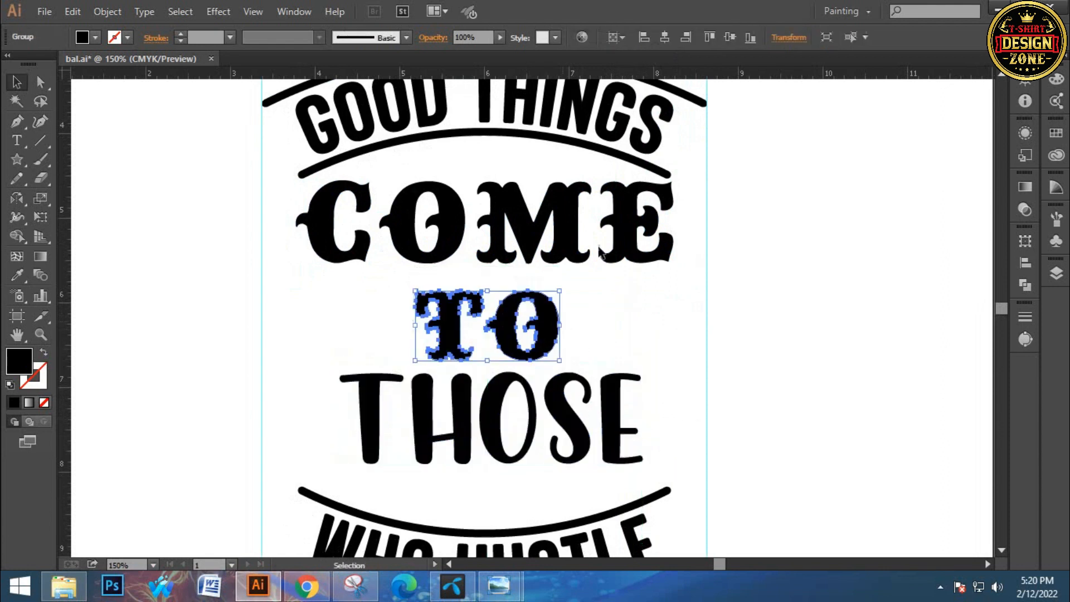
pyautogui.click(592, 329)
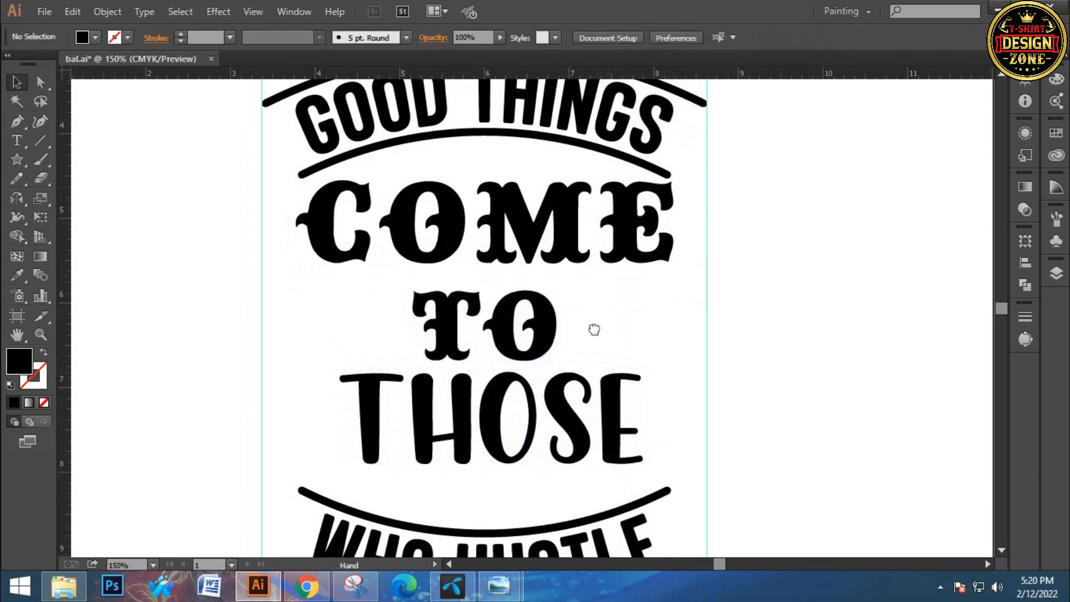
pyautogui.scroll(-2, 504, 342)
pyautogui.moveTo(502, 347); pyautogui.dragTo(504, 349)
pyautogui.press('Down')
pyautogui.press('Down')
pyautogui.press('Down')
pyautogui.press('Down')
pyautogui.click(721, 309)
# Nudge the curved WHO HUSTLE group up until its upper line sits close beneath THOSE
pyautogui.scroll(-1, 530, 399)
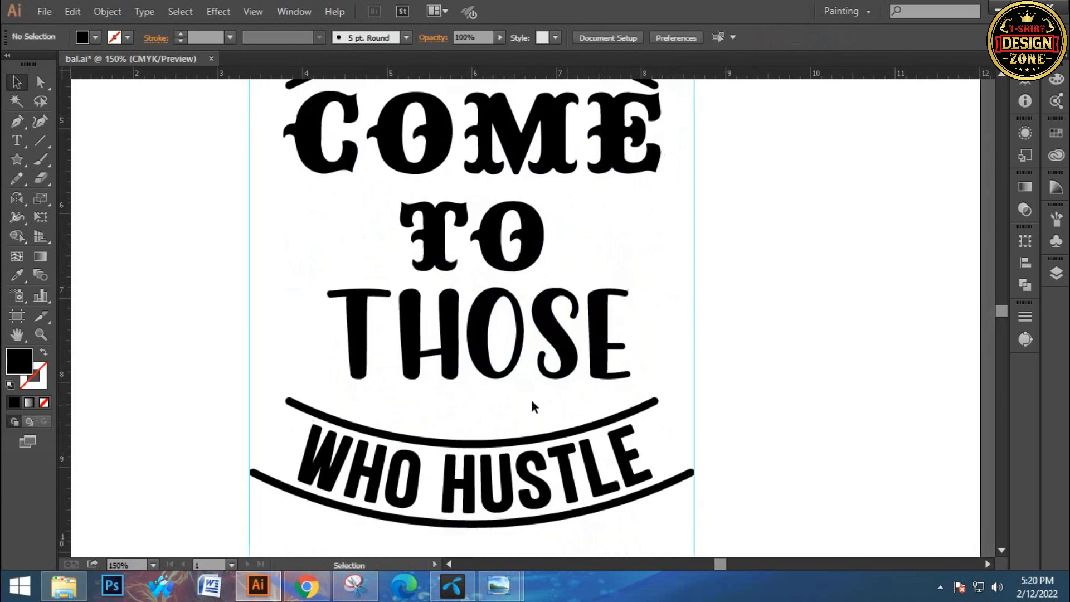
pyautogui.moveTo(590, 518); pyautogui.dragTo(591, 525)
pyautogui.press('Up')
pyautogui.press('Up')
pyautogui.press('Up')
pyautogui.press('Up')
pyautogui.press('Up')
pyautogui.press('Up')
pyautogui.press('Up')
pyautogui.press('Up')
pyautogui.press('Up')
pyautogui.press('Up')
pyautogui.press('Up')
pyautogui.press('Up')
pyautogui.press('Up')
pyautogui.press('Up')
pyautogui.press('Up')
pyautogui.press('Up')
pyautogui.press('Up')
pyautogui.press('Up')
pyautogui.press('Up')
pyautogui.press('Up')
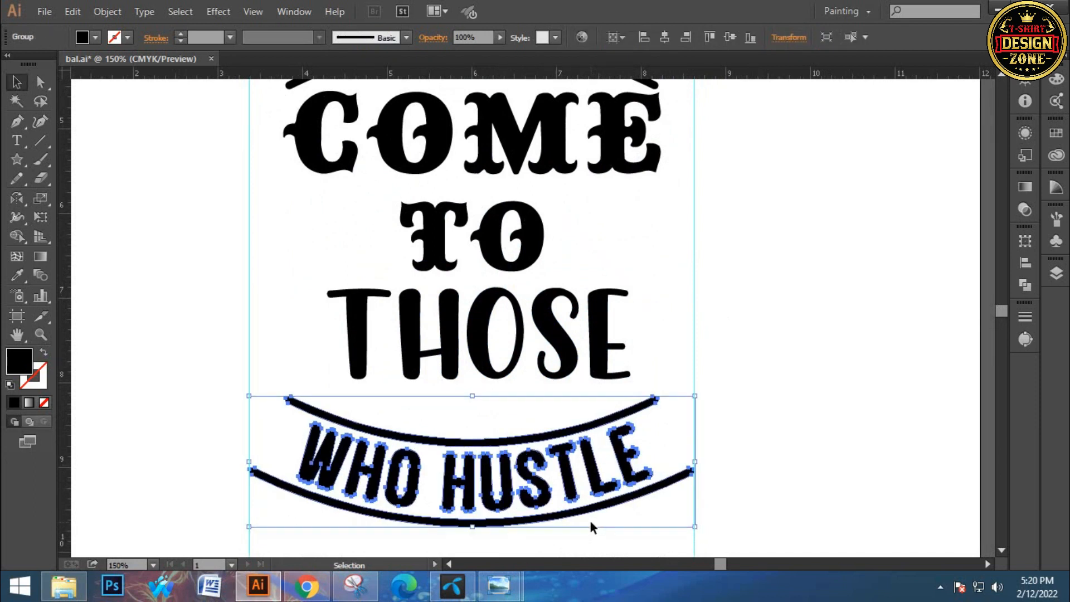
pyautogui.click(748, 383)
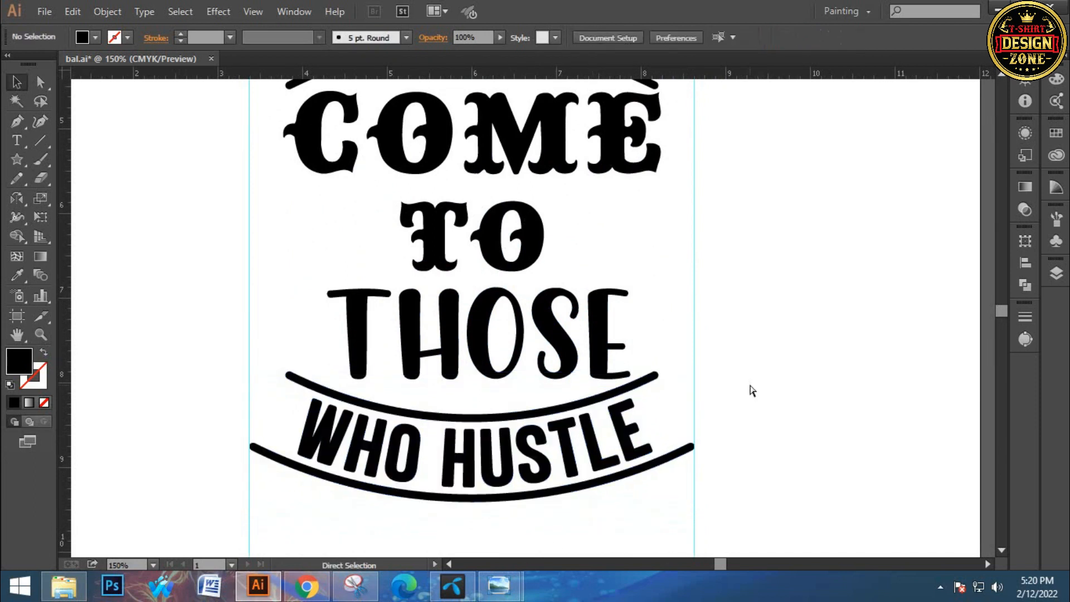
# Enlarge COME slightly more from its centre and nudge it down away from the arched line
pyautogui.hotkey('ctrl', '0')
pyautogui.hotkey('ctrl', '+')
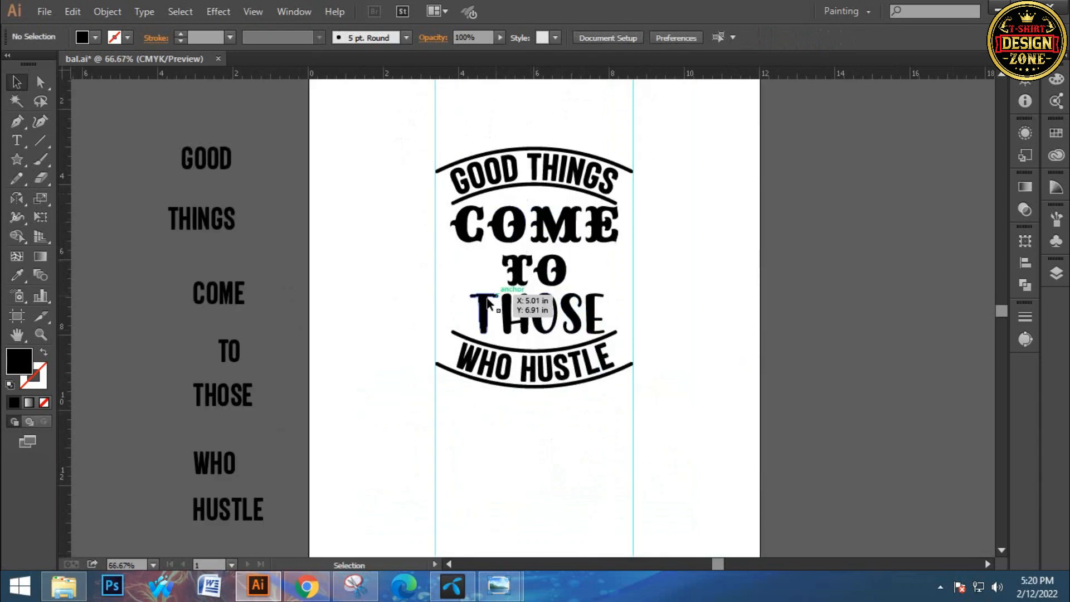
pyautogui.hotkey('ctrl', '+')
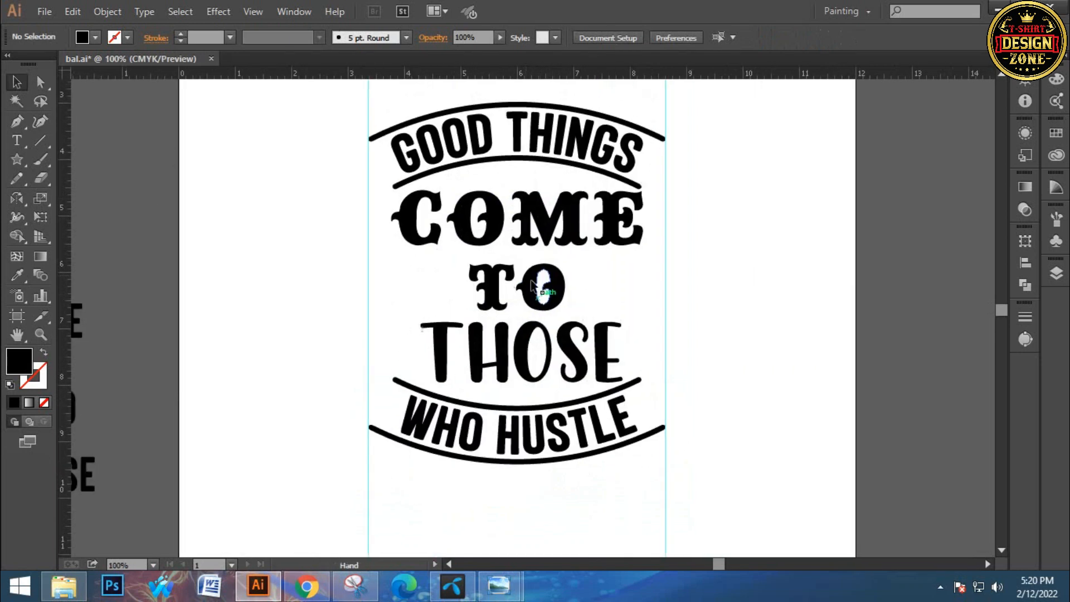
pyautogui.click(632, 263)
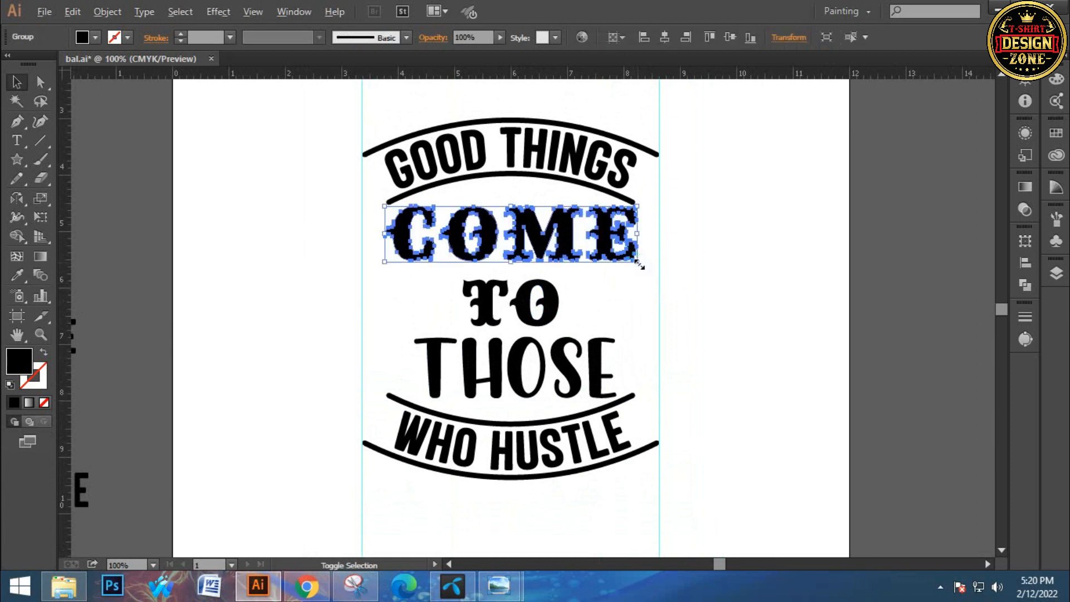
pyautogui.moveTo(645, 266); pyautogui.dragTo(649, 269)
pyautogui.click(626, 286)
pyautogui.moveTo(623, 307); pyautogui.dragTo(629, 280)
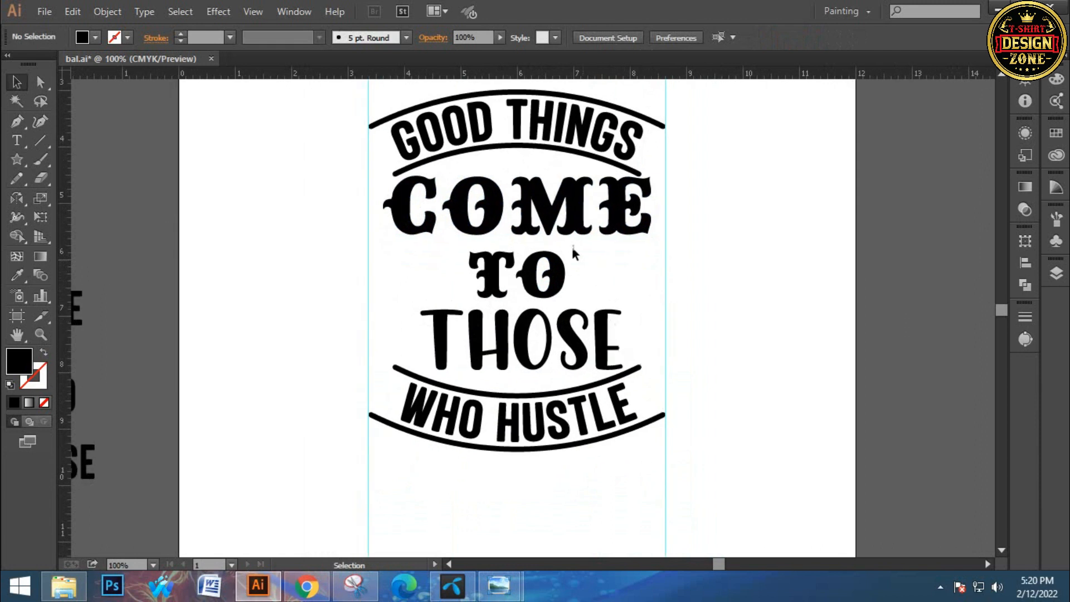
pyautogui.click(577, 226)
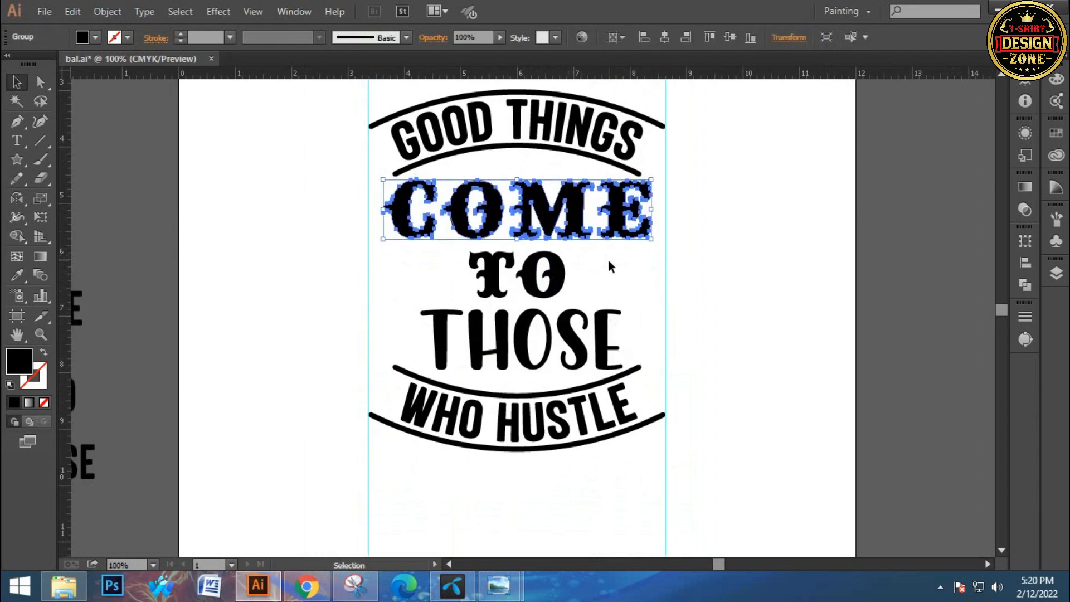
pyautogui.click(610, 271)
pyautogui.moveTo(612, 274); pyautogui.dragTo(621, 242)
# Enlarge THOSE slightly and keep it centred horizontally under TO
pyautogui.click(631, 315)
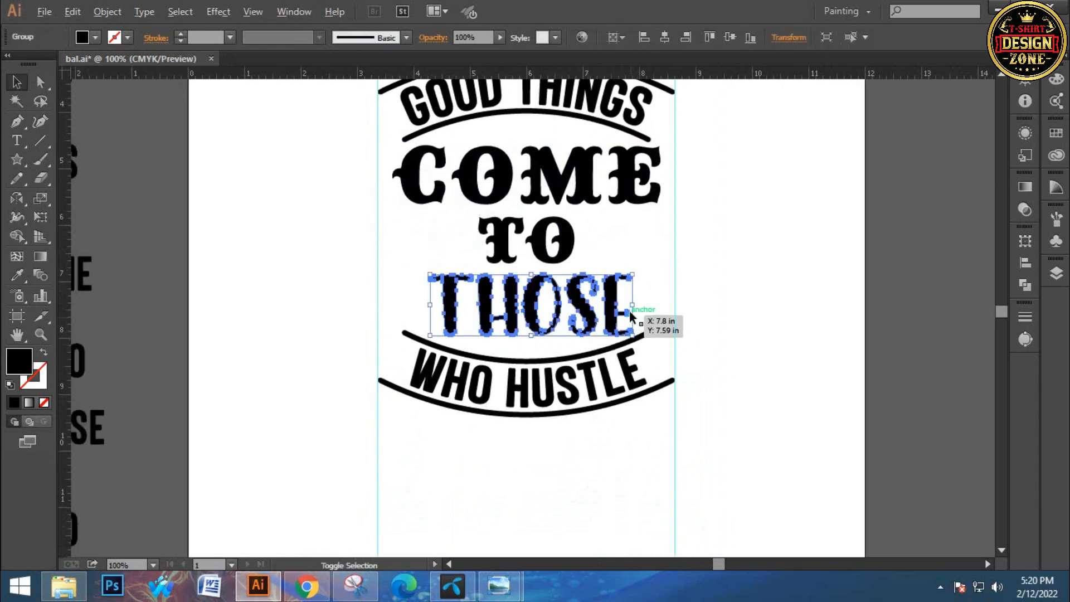
pyautogui.moveTo(631, 305); pyautogui.dragTo(645, 306)
pyautogui.click(665, 38)
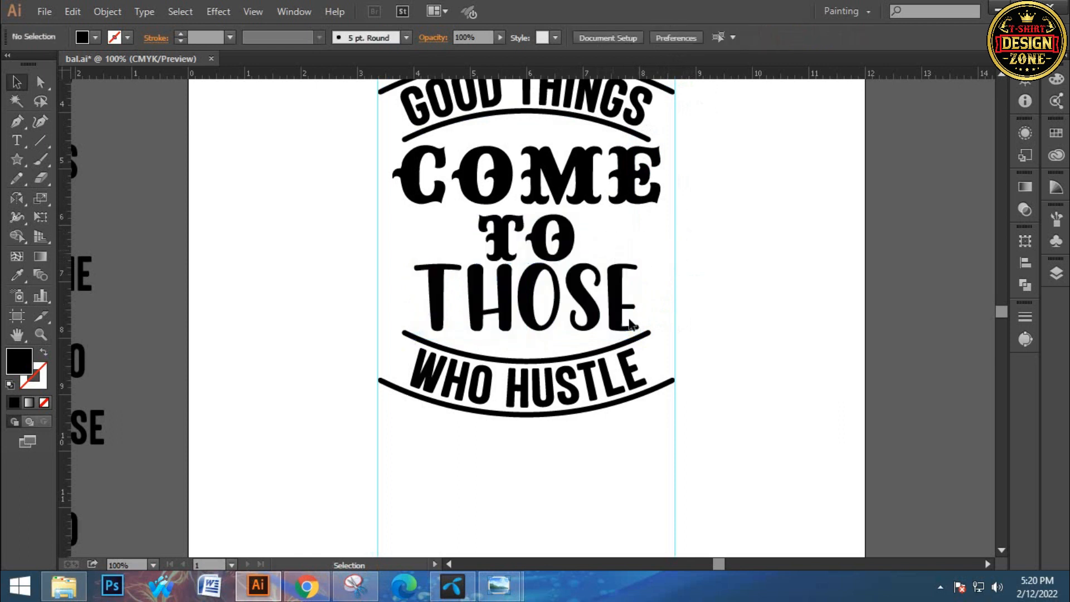
# Nudge THOSE and the curved WHO HUSTLE group down together, then fine-tune the vertical position of TO
pyautogui.moveTo(635, 397); pyautogui.dragTo(637, 397)
pyautogui.press('Down')
pyautogui.press('Down')
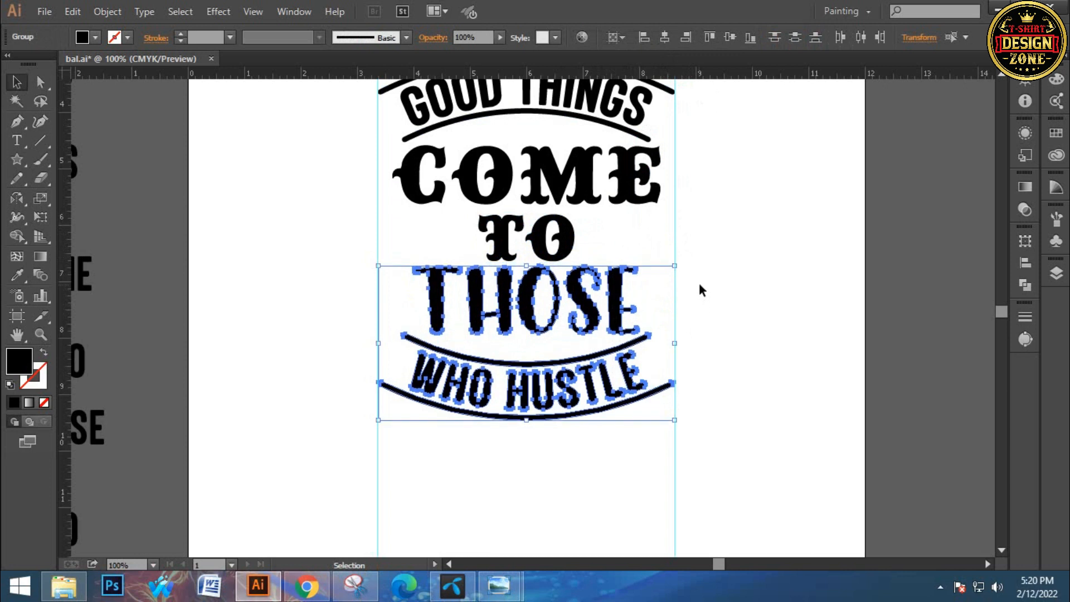
pyautogui.click(700, 286)
pyautogui.click(573, 236)
pyautogui.press('Down')
pyautogui.click(746, 193)
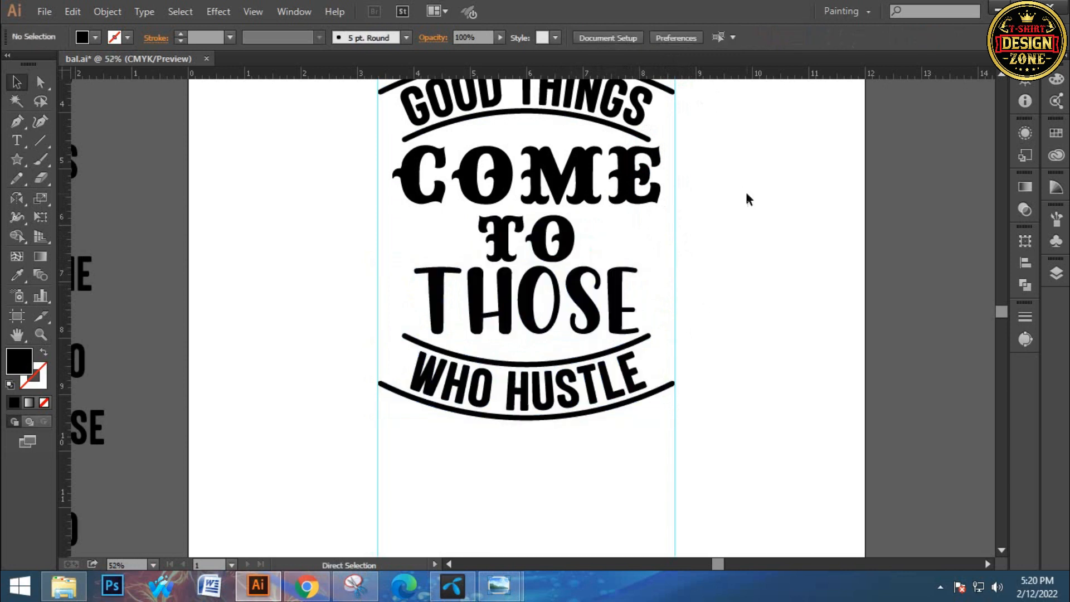
# Examine the spacing and balance of the stacked words, both as a whole and close up
pyautogui.hotkey('ctrl', '-')
pyautogui.press('z')
pyautogui.keyDown('ctrl'); pyautogui.click(557, 289); pyautogui.keyUp('ctrl')
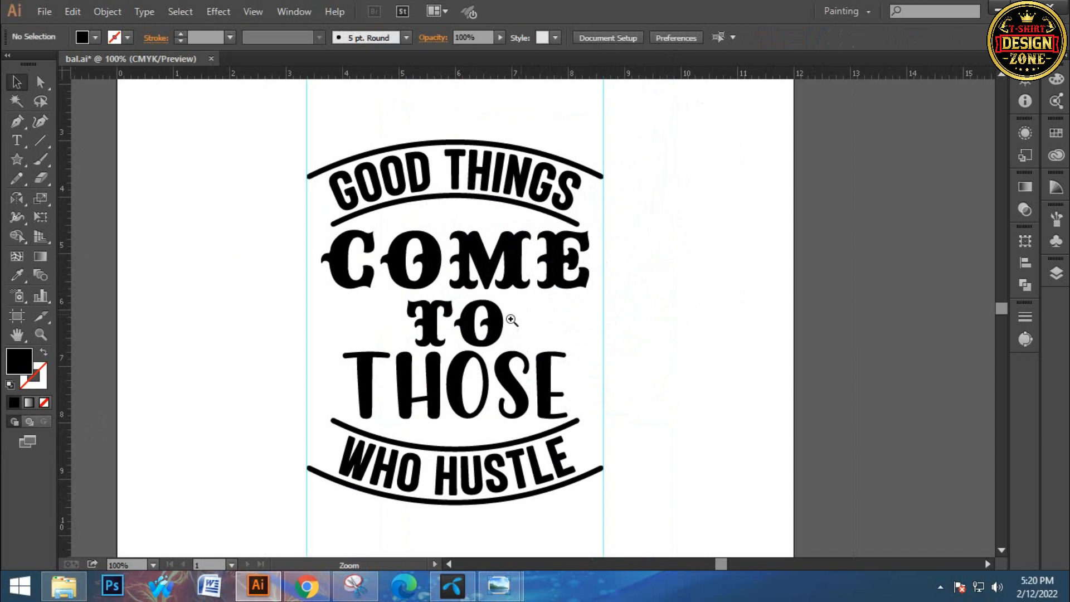
pyautogui.keyDown('ctrl'); pyautogui.click(510, 319); pyautogui.keyUp('ctrl')
pyautogui.hotkey('ctrl', '0')
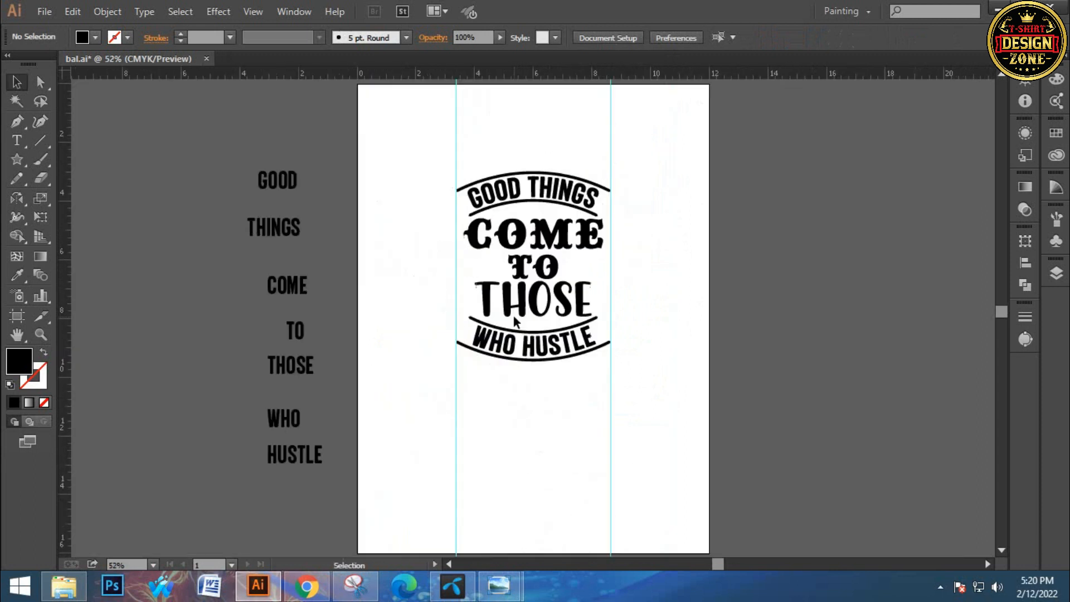
pyautogui.click(508, 277)
pyautogui.click(536, 327)
pyautogui.keyDown('ctrl'); pyautogui.click(537, 327); pyautogui.keyUp('ctrl')
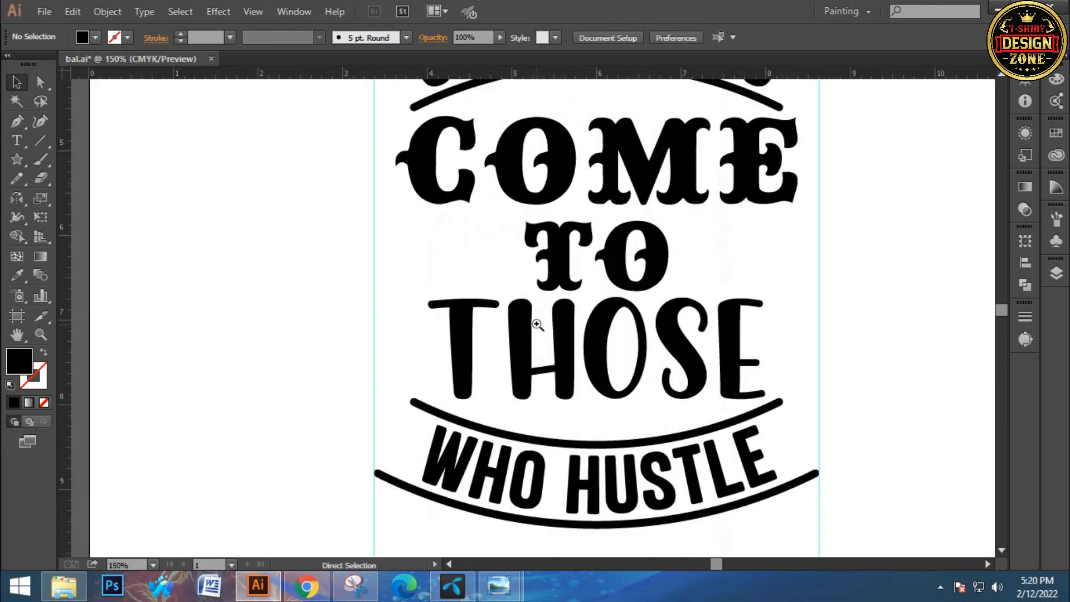
pyautogui.keyDown('ctrl'); pyautogui.click(536, 325); pyautogui.keyUp('ctrl')
pyautogui.moveTo(461, 277); pyautogui.dragTo(510, 378)
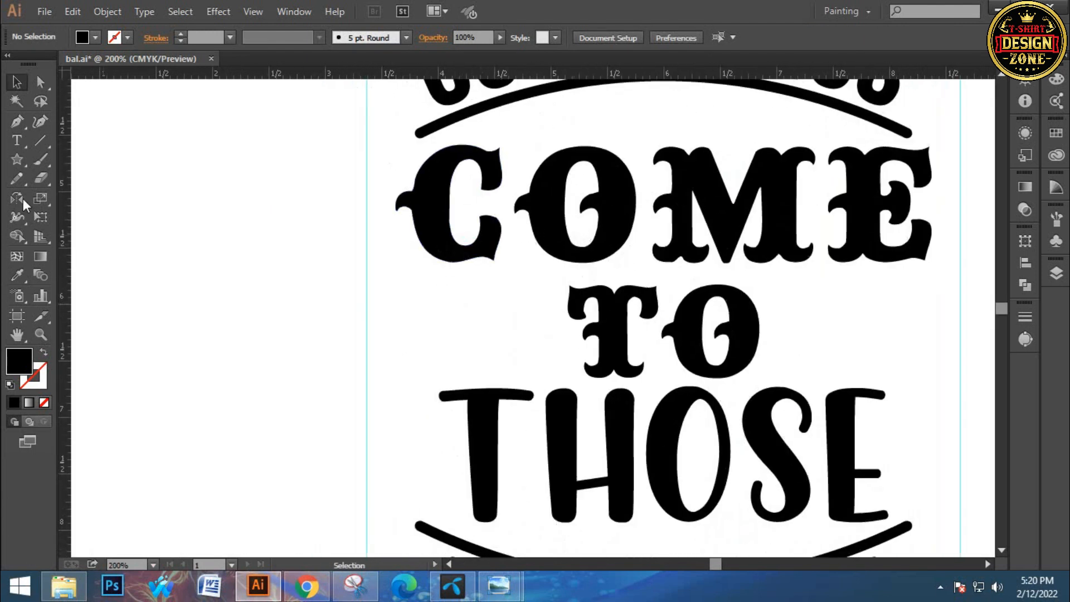
# Draw a straight vertical line about 2.2 in long in the empty area beside COME and TO, with a black stroke
pyautogui.click(34, 142)
pyautogui.moveTo(204, 138); pyautogui.dragTo(167, 384)
pyautogui.click(17, 82)
pyautogui.click(122, 42)
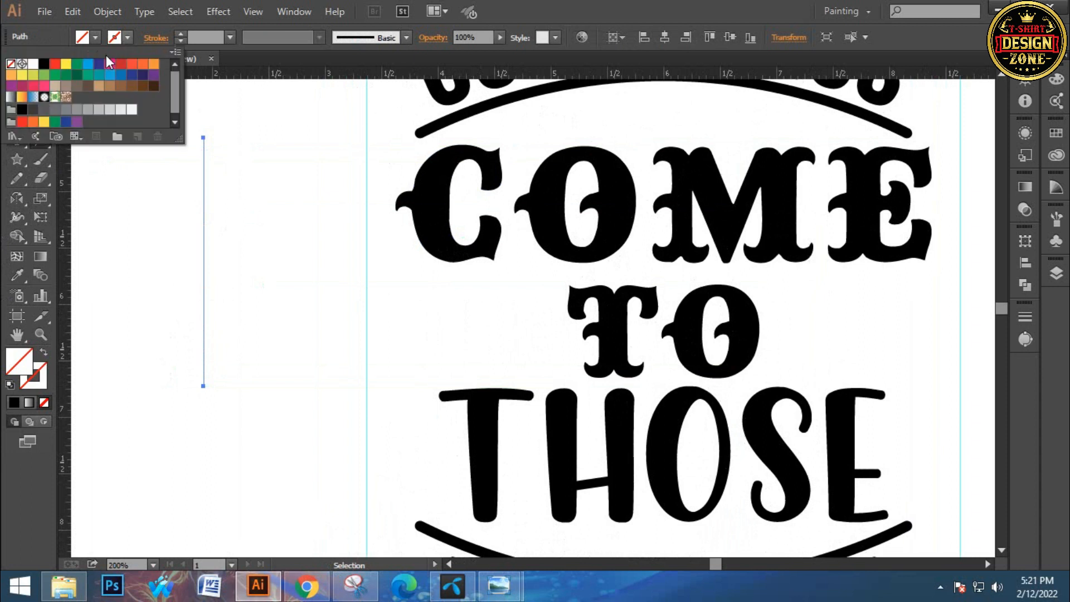
pyautogui.click(44, 63)
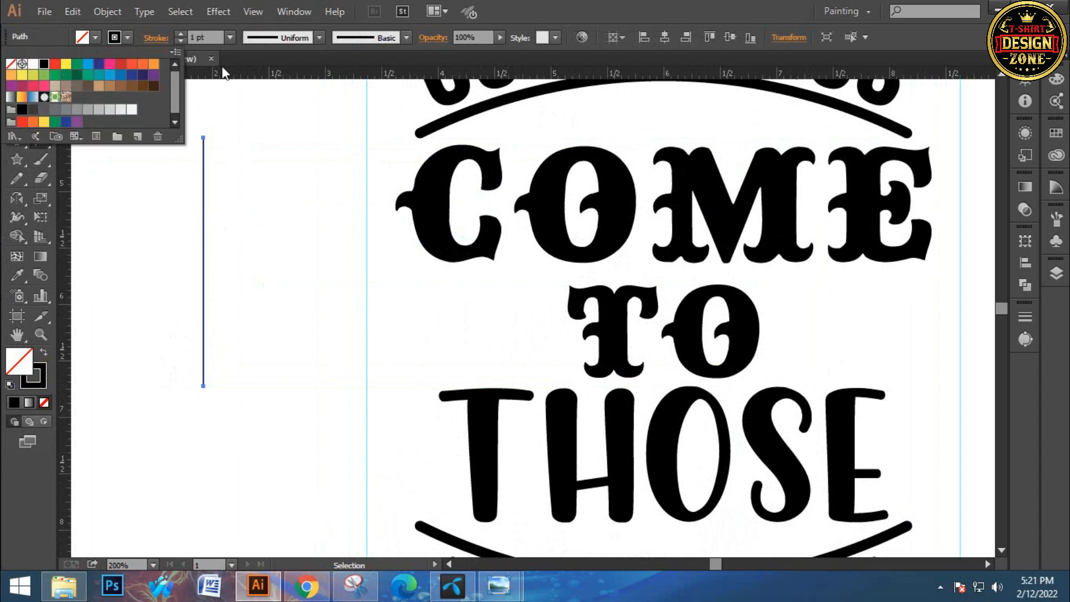
# Set the vertical line's stroke weight to 5 pt
pyautogui.click(179, 34)
pyautogui.click(179, 34)
pyautogui.click(179, 34)
pyautogui.click(177, 35)
pyautogui.click(176, 34)
pyautogui.click(177, 35)
pyautogui.click(179, 34)
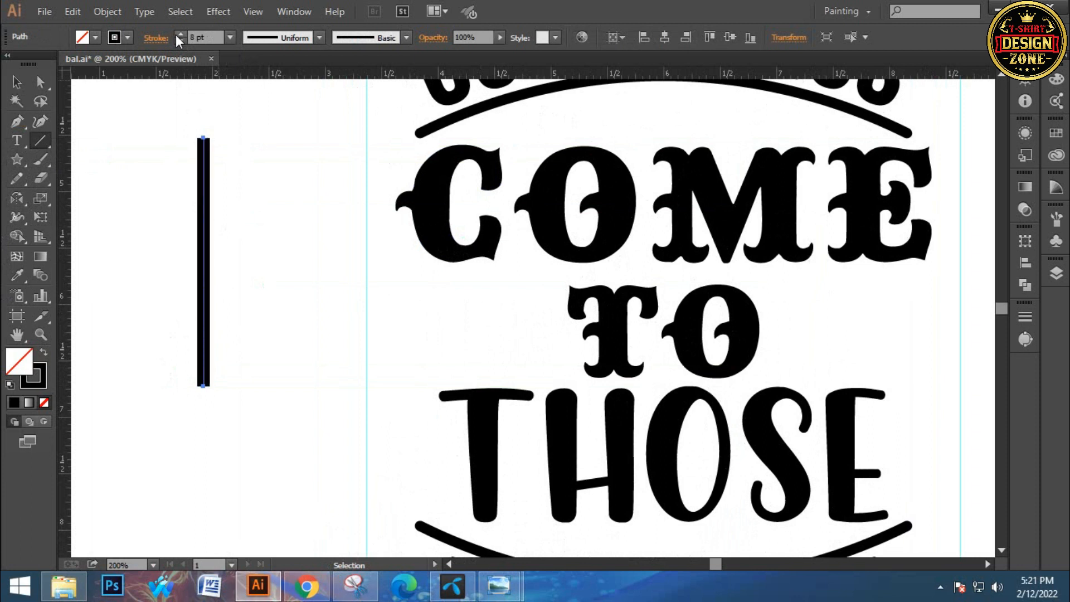
pyautogui.click(180, 41)
pyautogui.click(179, 41)
pyautogui.click(179, 41)
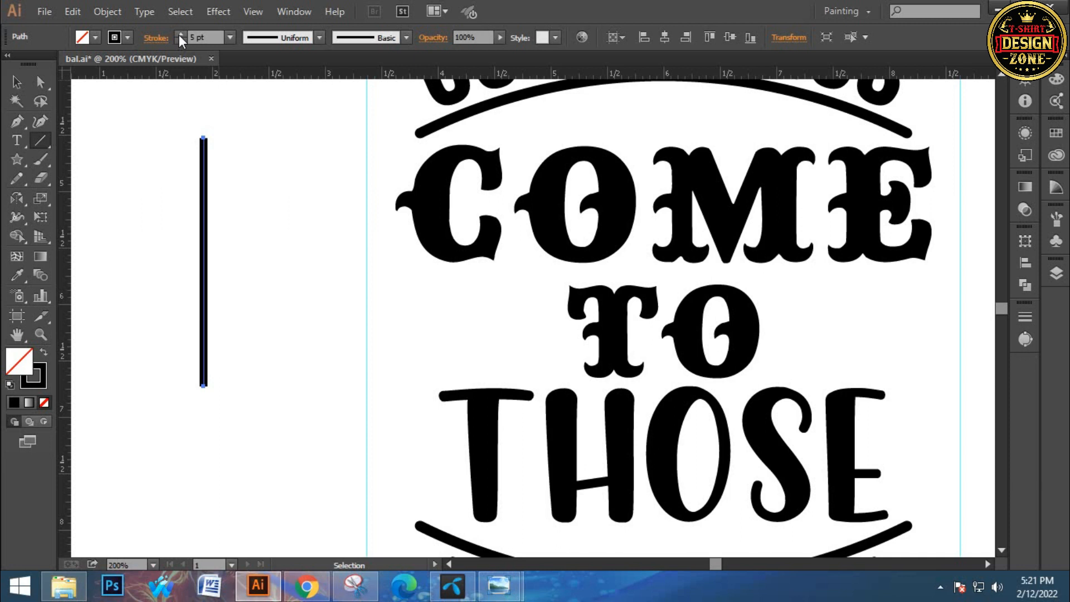
# Shorten the vertical line from its upper end to about 1.7 in long
pyautogui.press('v')
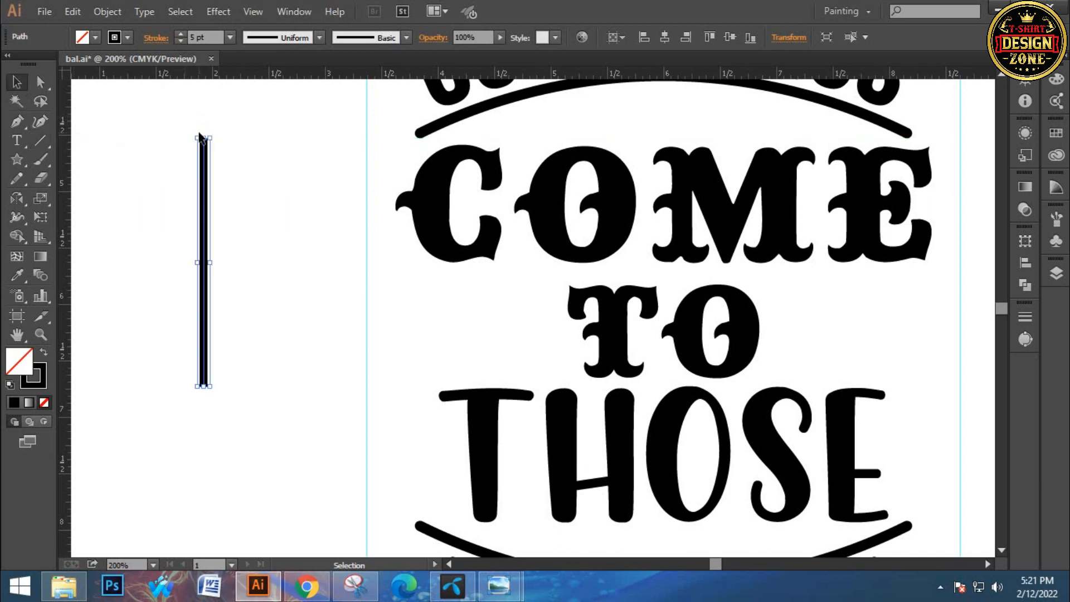
pyautogui.hotkey('ctrl', 'z')
pyautogui.moveTo(208, 136); pyautogui.dragTo(207, 189)
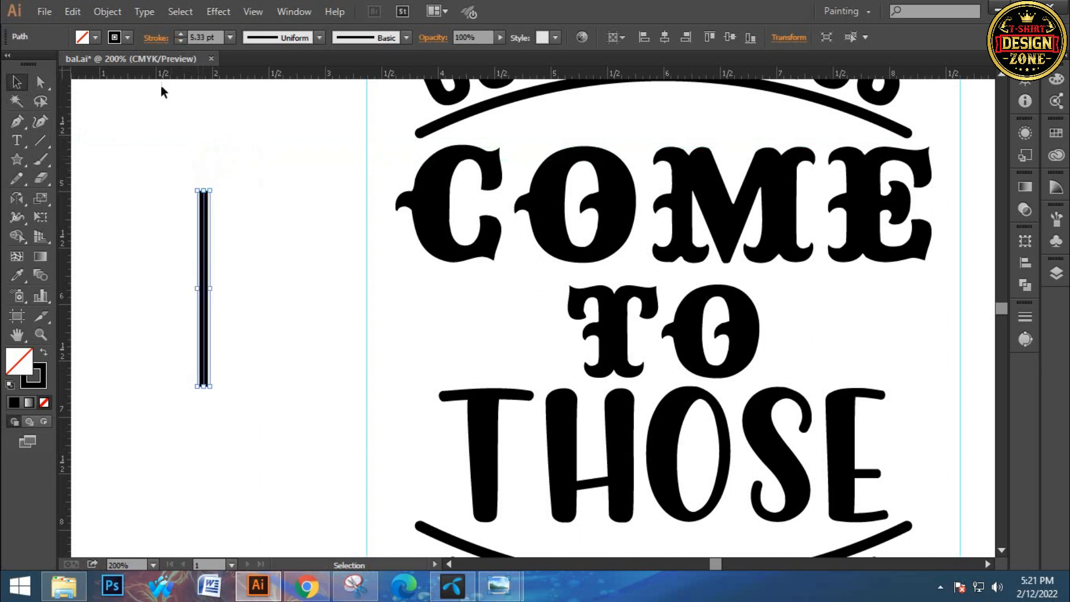
# Give the vertical line round stroke caps, then expand its fill and stroke into a solid shape
pyautogui.click(156, 37)
pyautogui.click(81, 75)
pyautogui.click(536, 2)
pyautogui.click(108, 11)
pyautogui.click(128, 179)
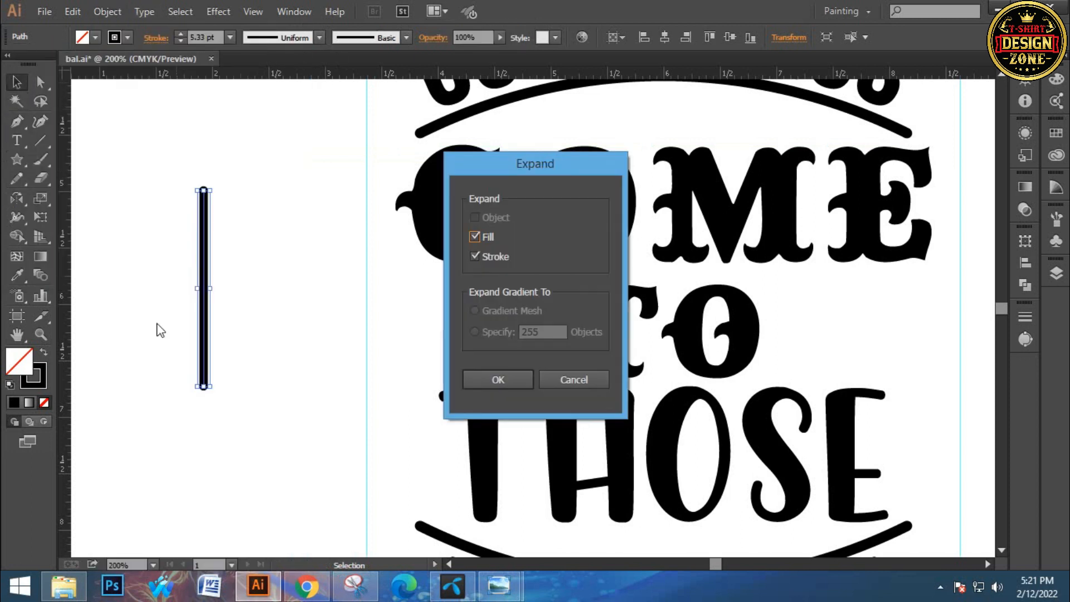
pyautogui.click(477, 372)
pyautogui.click(272, 303)
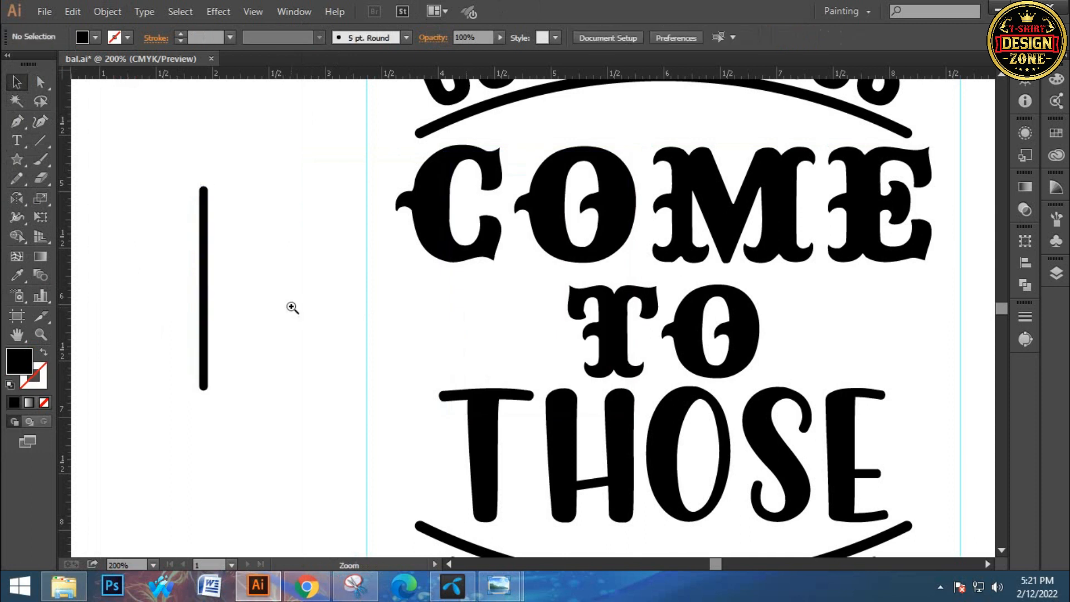
# Draw a small black star centred just above the upper end of the vertical bar
pyautogui.scroll(1, 245, 318)
pyautogui.moveTo(245, 317); pyautogui.dragTo(241, 321)
pyautogui.moveTo(19, 158); pyautogui.dragTo(86, 238)
pyautogui.moveTo(288, 155); pyautogui.dragTo(297, 163)
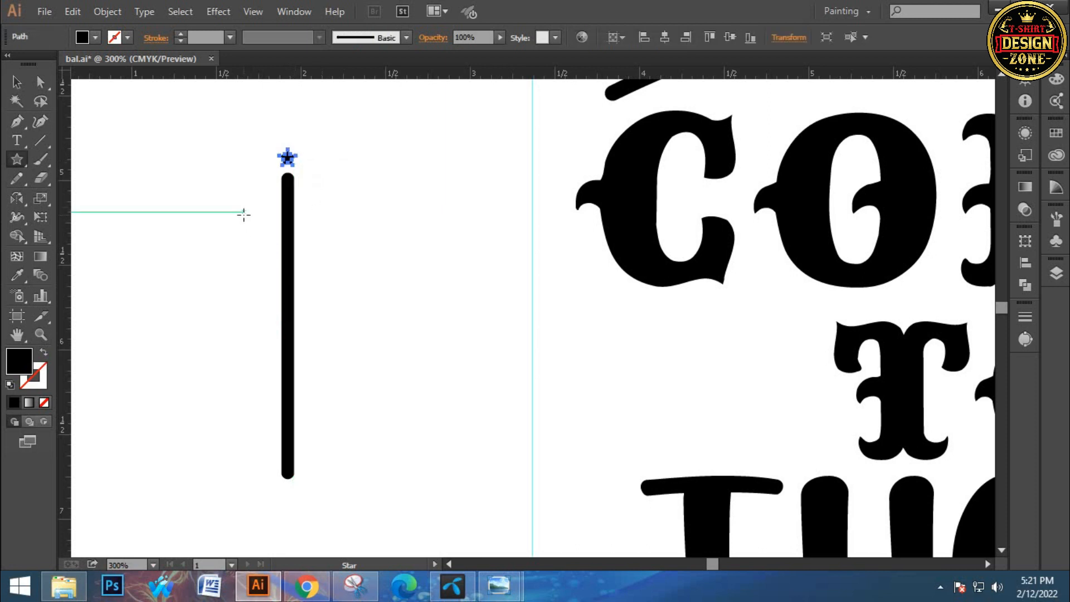
# Shorten the bar below the star from its lower end to about 1 in long
pyautogui.press('v')
pyautogui.click(311, 366)
pyautogui.moveTo(229, 270); pyautogui.dragTo(360, 440)
pyautogui.moveTo(288, 478); pyautogui.dragTo(282, 348)
pyautogui.click(353, 292)
# Group the star and the bar into one object
pyautogui.moveTo(239, 130); pyautogui.dragTo(285, 341)
pyautogui.hotkey('ctrl', 'g')
pyautogui.click(348, 355)
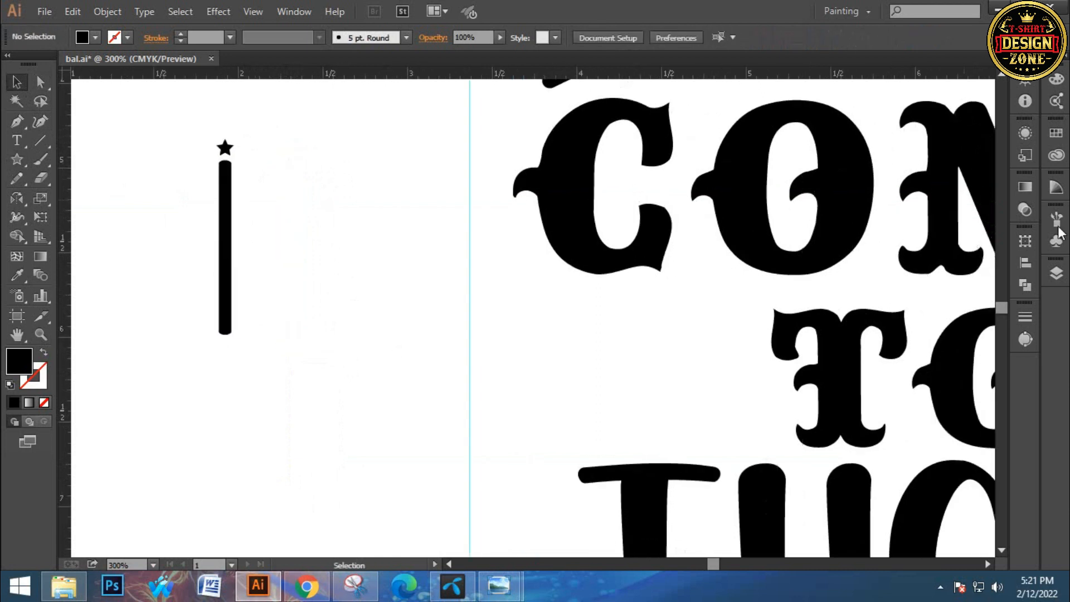
# Create a new art brush from the star-and-bar group, keeping the Stretch to Fit Stroke Length option and downward direction
pyautogui.click(1057, 221)
pyautogui.moveTo(241, 218); pyautogui.dragTo(935, 295)
pyautogui.click(475, 331)
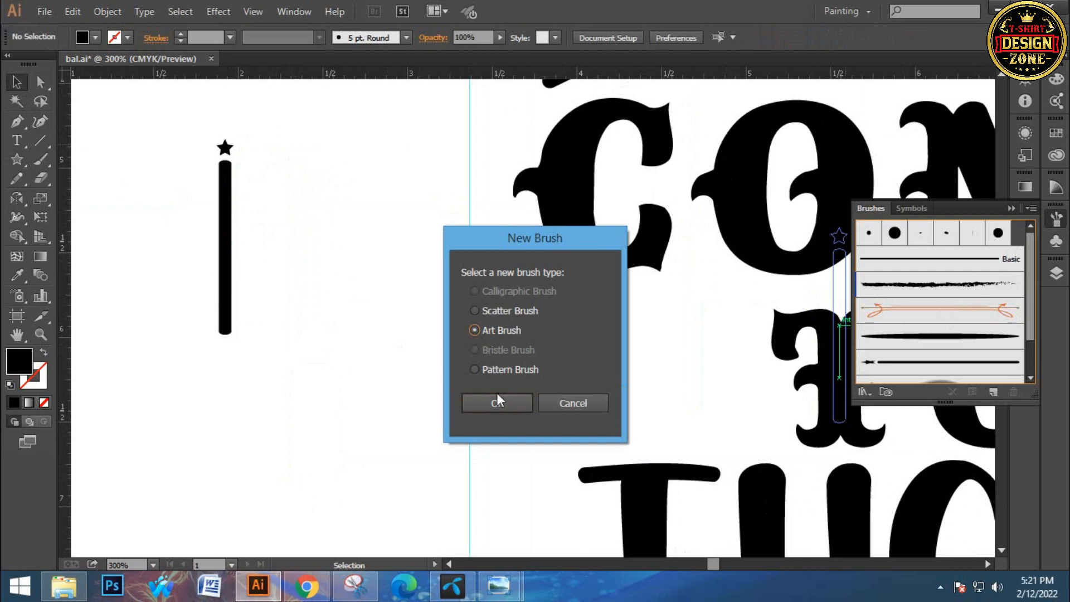
pyautogui.click(494, 405)
pyautogui.click(631, 493)
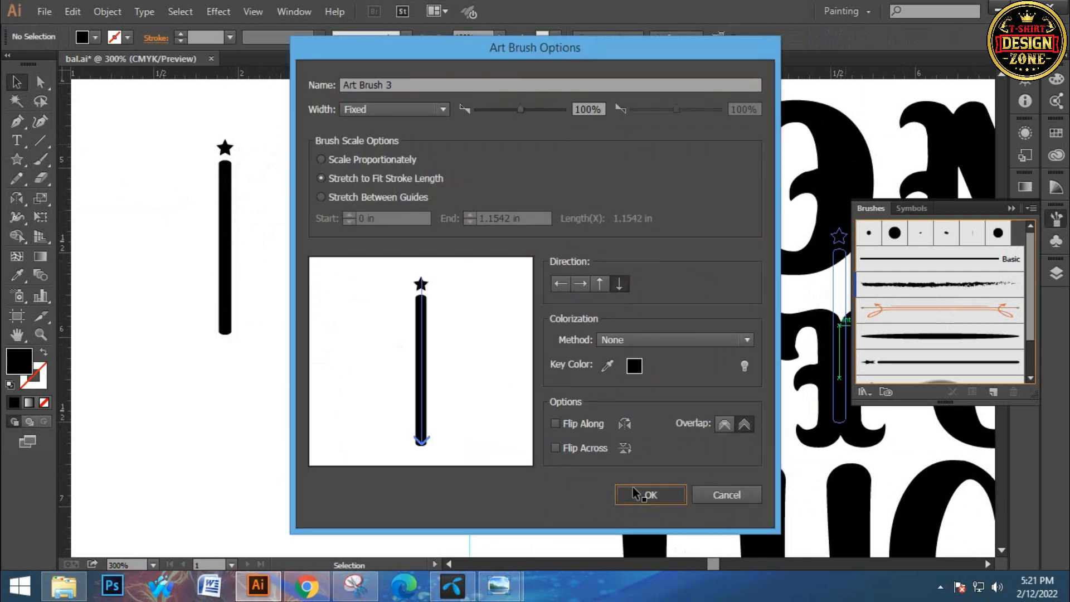
pyautogui.click(315, 353)
# Set no fill and a 1 pt white stroke, ready for the Pen tool on the letters of COME
pyautogui.hotkey('ctrl', '0')
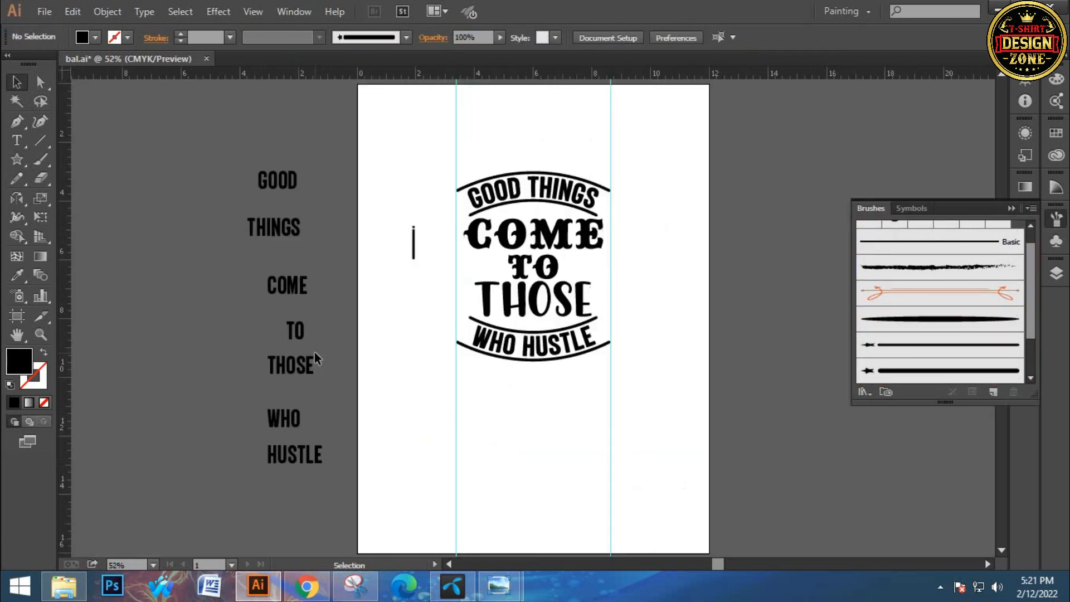
pyautogui.click(509, 273)
pyautogui.click(507, 298)
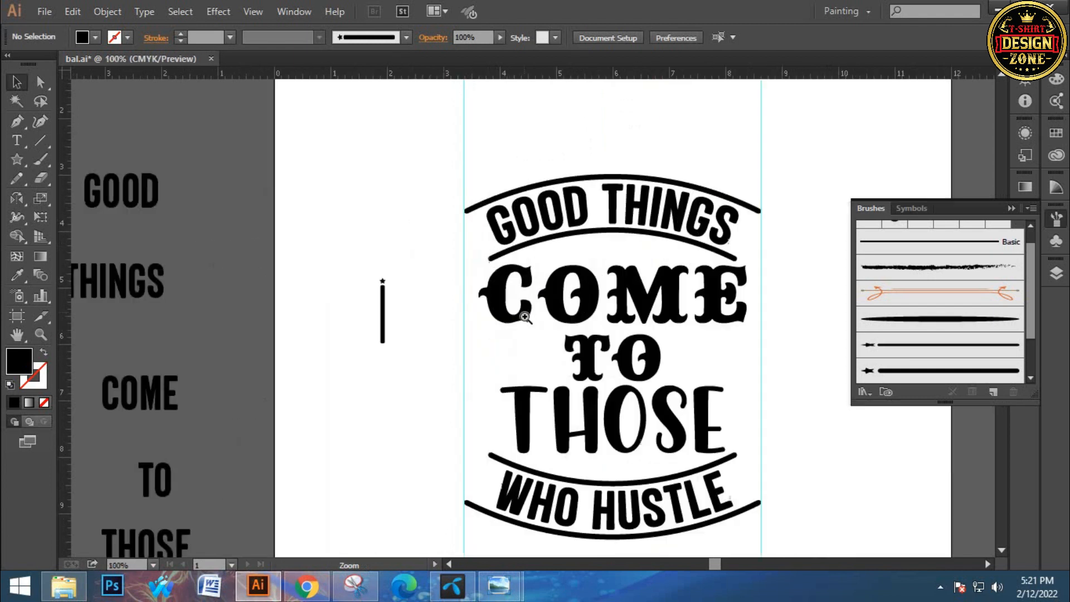
pyautogui.click(526, 316)
pyautogui.click(526, 316)
pyautogui.click(526, 316)
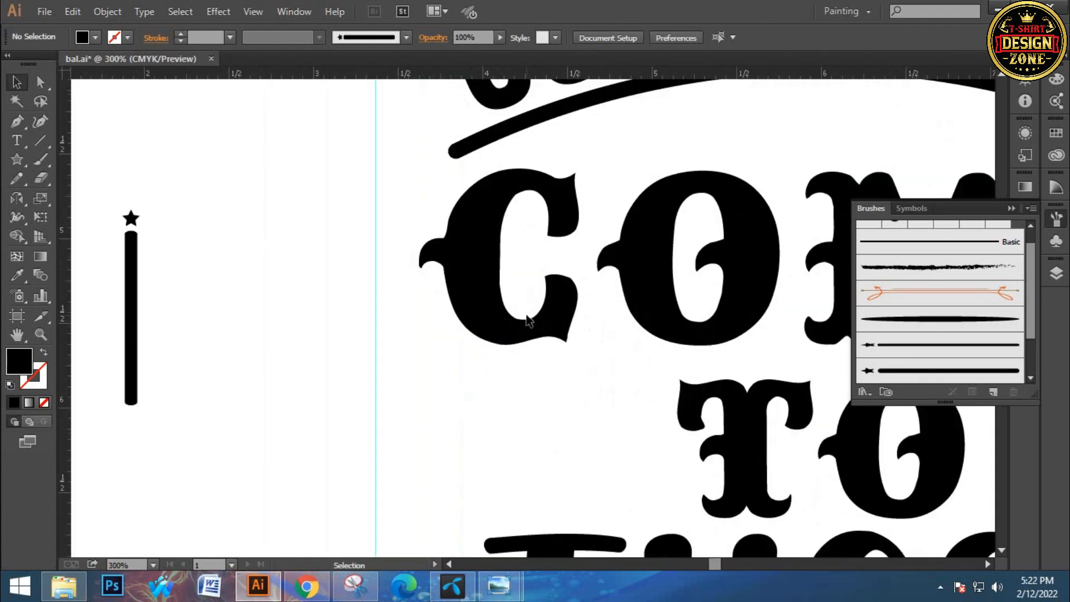
pyautogui.click(1011, 209)
pyautogui.moveTo(635, 322); pyautogui.dragTo(540, 312)
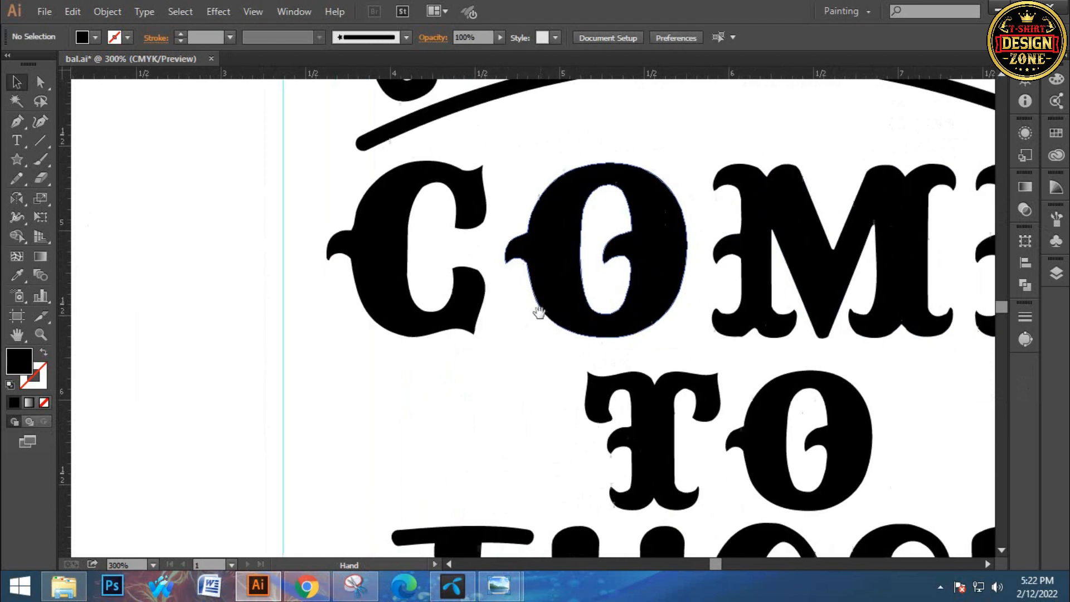
pyautogui.click(498, 300)
pyautogui.press('p')
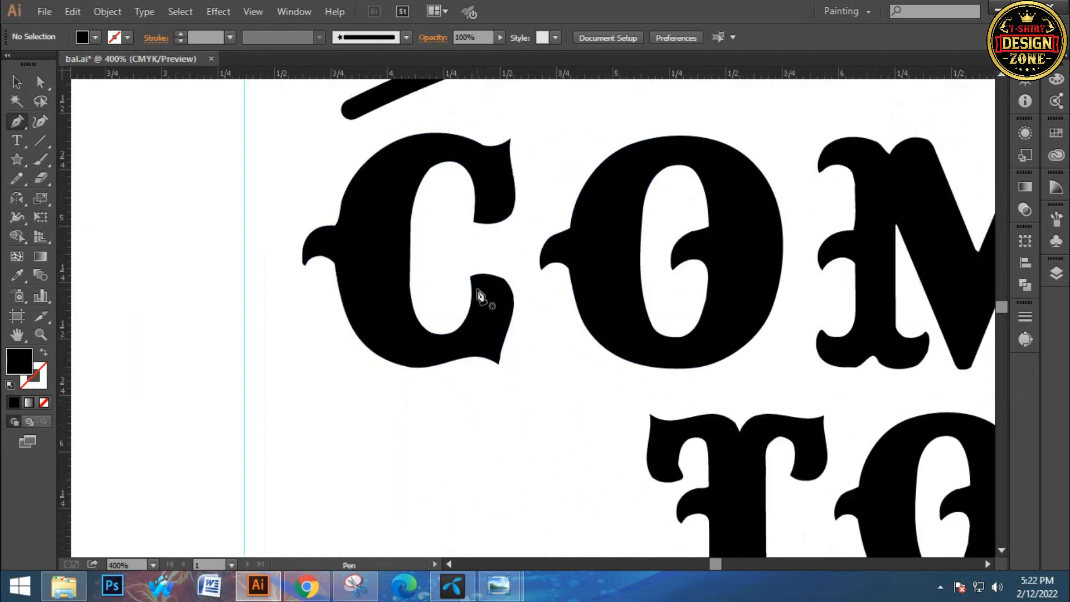
pyautogui.click(93, 38)
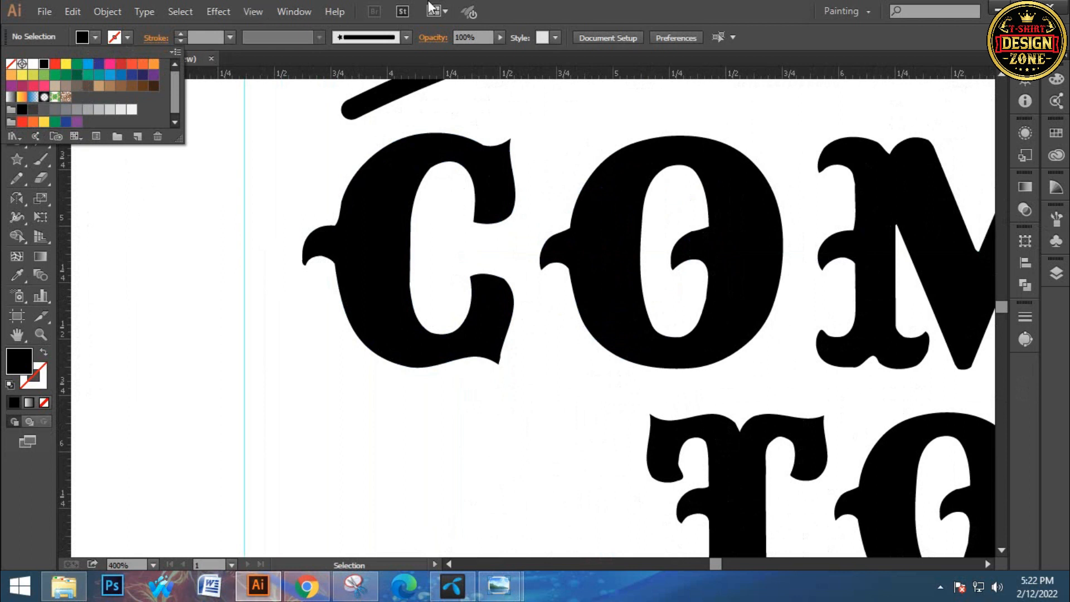
pyautogui.press('Escape')
pyautogui.hotkey('shift', 'x')
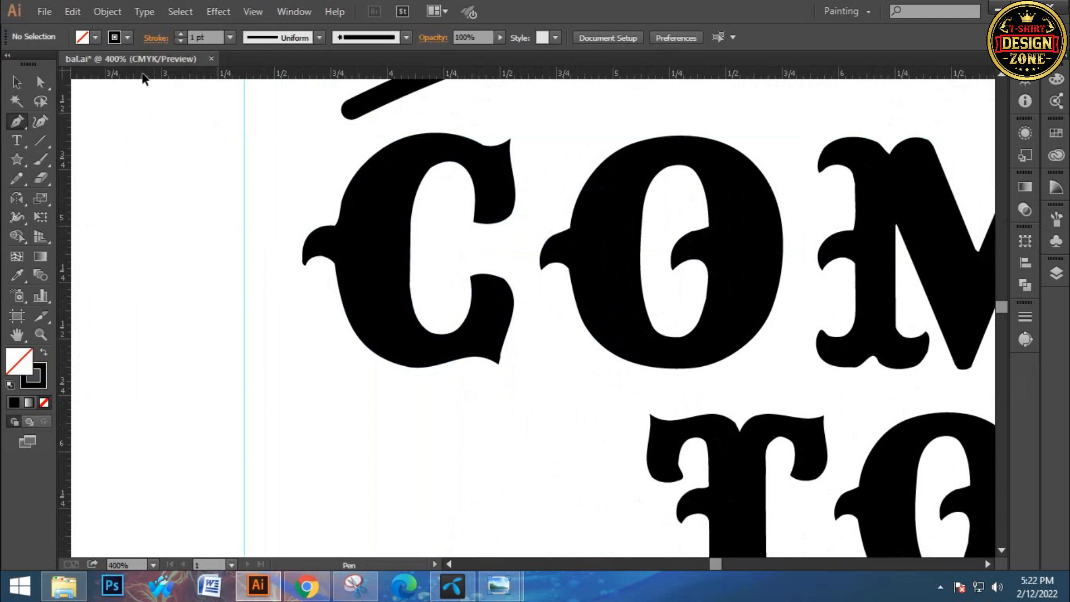
pyautogui.click(126, 38)
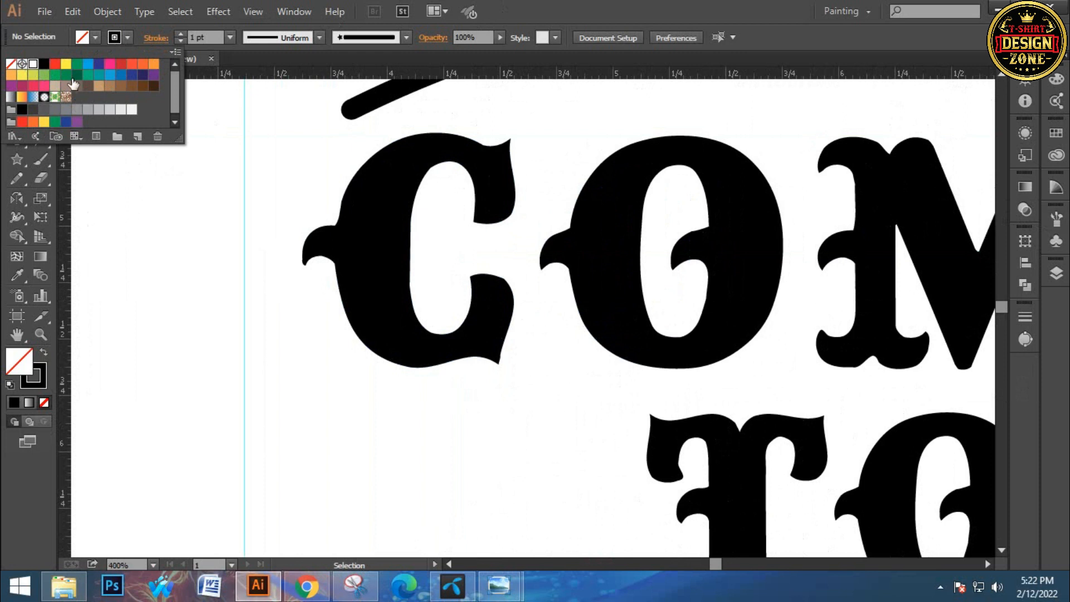
pyautogui.click(33, 64)
pyautogui.click(674, 8)
pyautogui.press('p')
# Draw a white, outward-curved line about 0.73 in tall inside the stem of the C in COME and nudge it left
pyautogui.moveTo(432, 228); pyautogui.dragTo(428, 225)
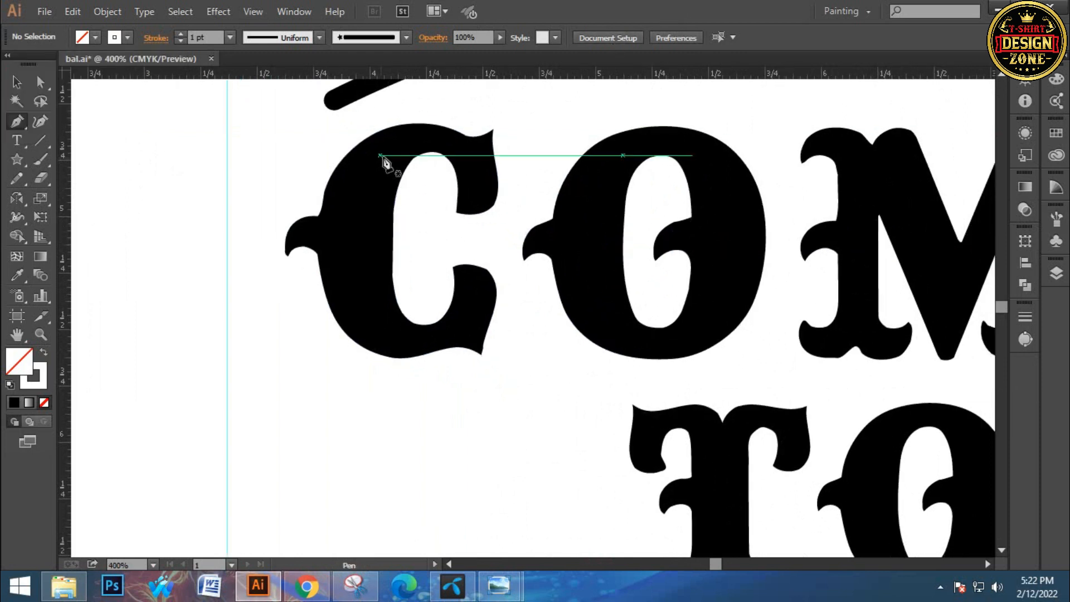
pyautogui.click(386, 155)
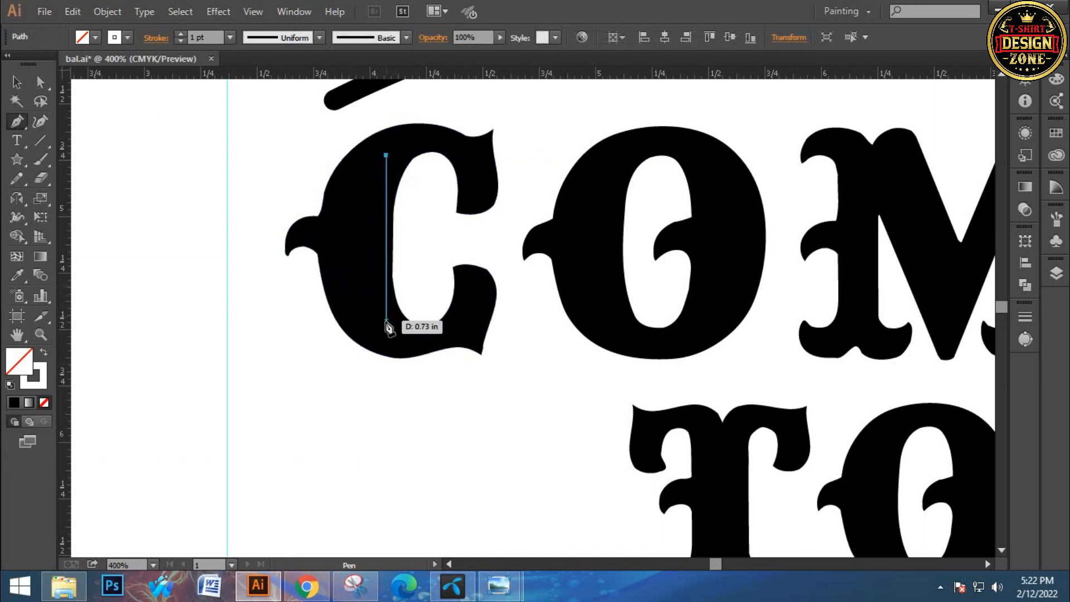
pyautogui.moveTo(386, 322); pyautogui.dragTo(429, 417)
pyautogui.click(17, 84)
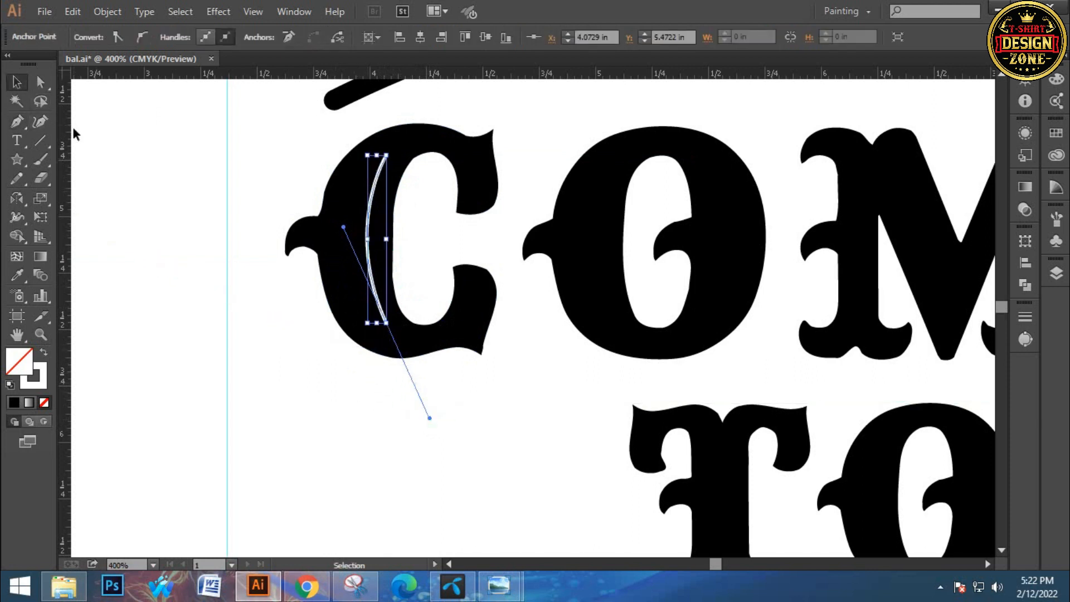
pyautogui.press('Left')
pyautogui.press('Left')
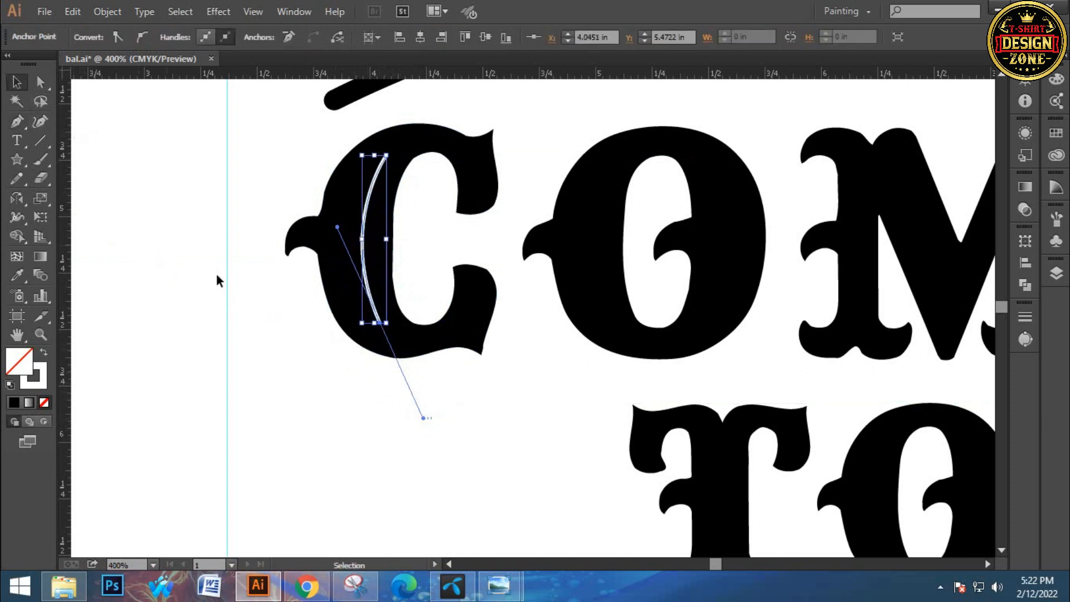
pyautogui.click(300, 191)
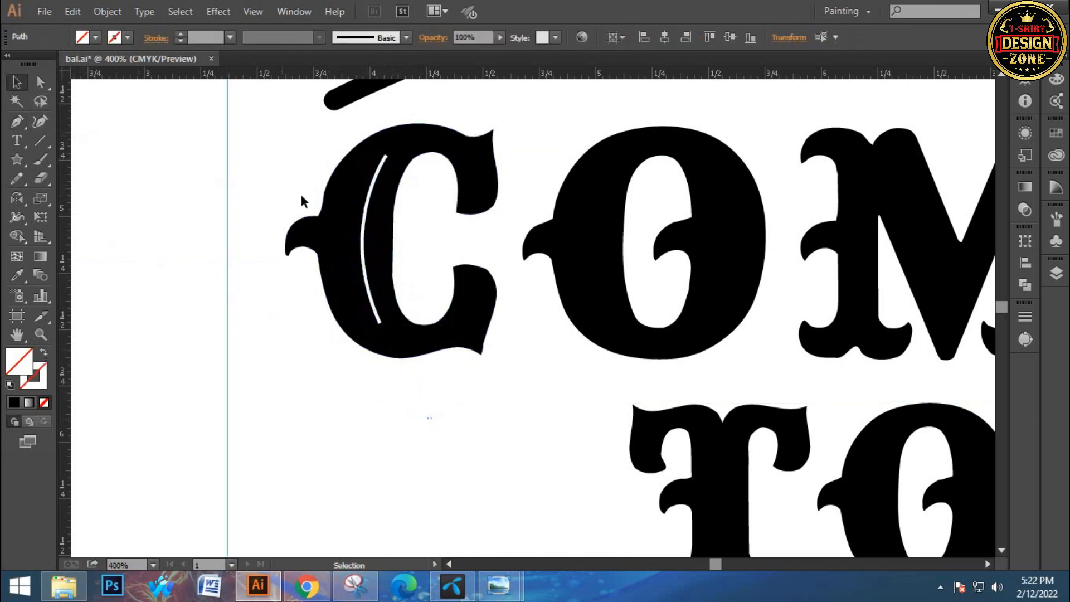
pyautogui.click(363, 253)
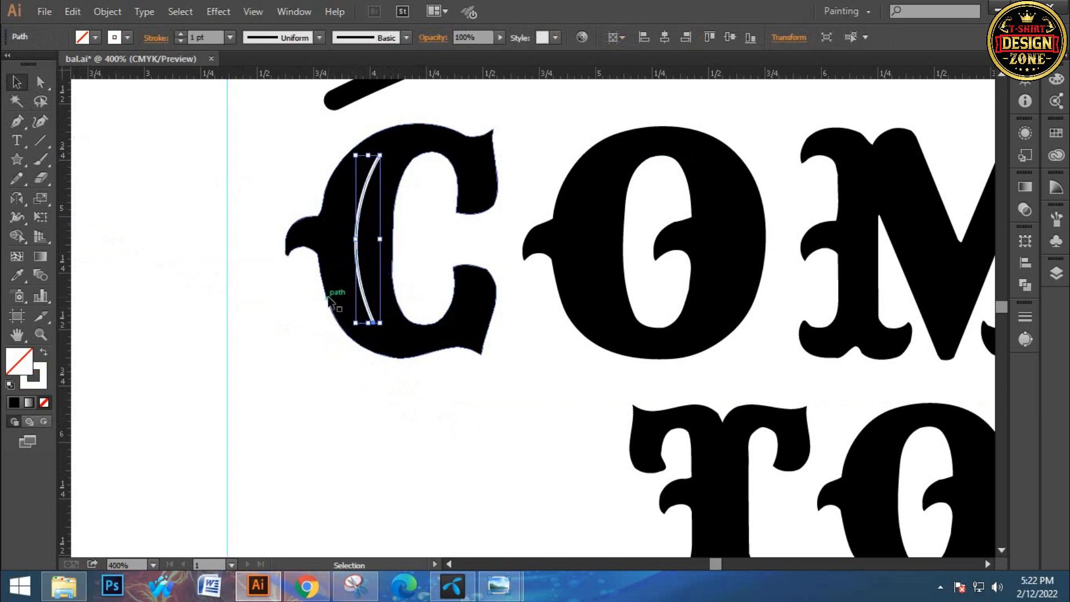
pyautogui.click(328, 346)
# Place a copy of the C's white curve inside the left side of the O in COME
pyautogui.moveTo(499, 355); pyautogui.dragTo(403, 355)
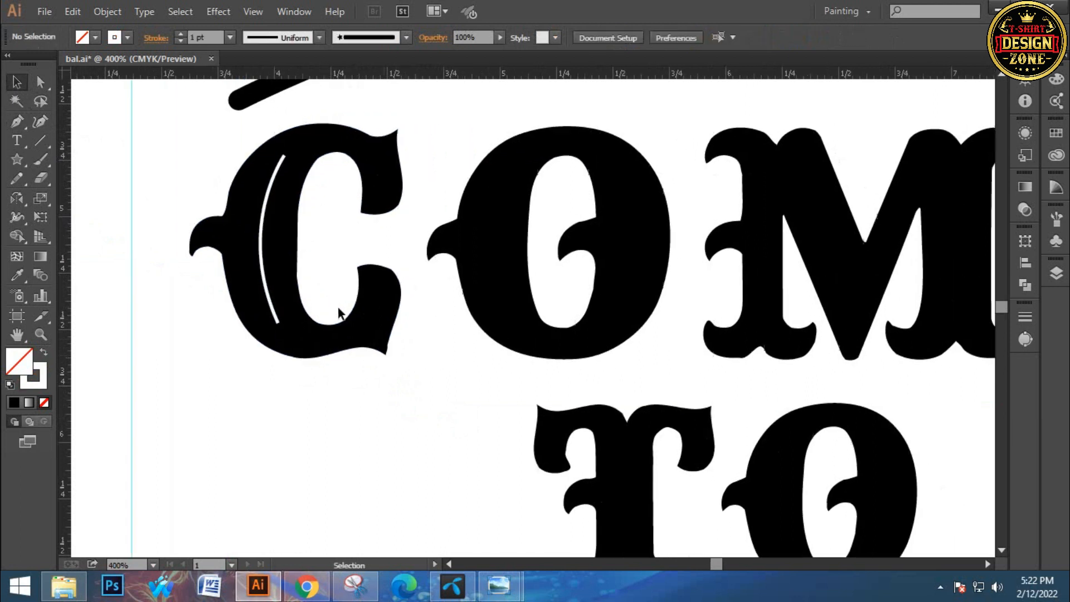
pyautogui.click(266, 244)
pyautogui.moveTo(267, 244); pyautogui.dragTo(493, 247)
# Make a horizontally mirrored copy of the O's white curve and move it into the O's right side
pyautogui.rightClick(493, 245)
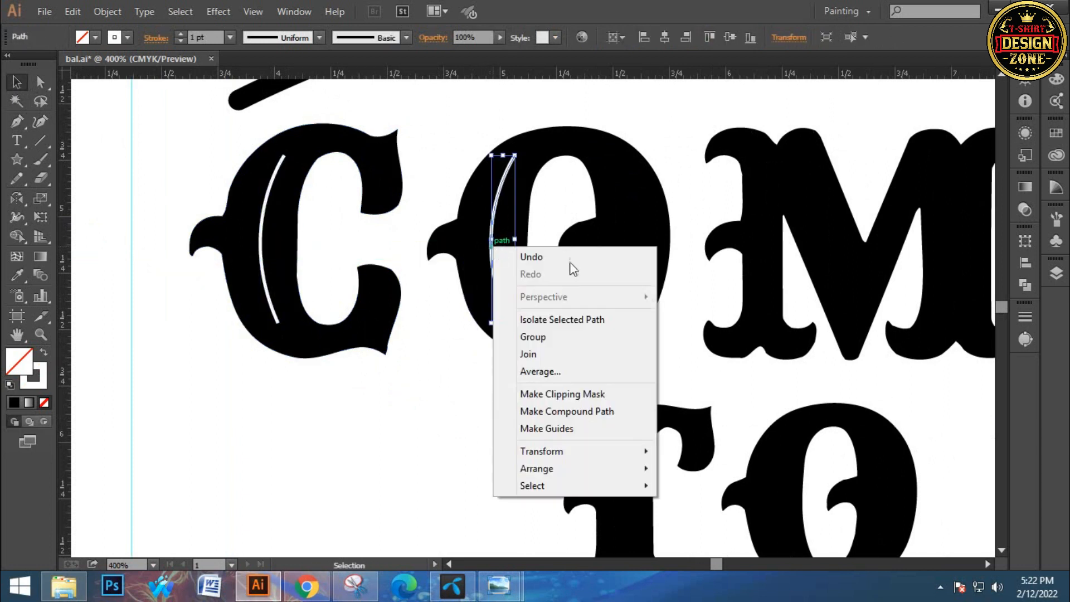
pyautogui.moveTo(626, 454)
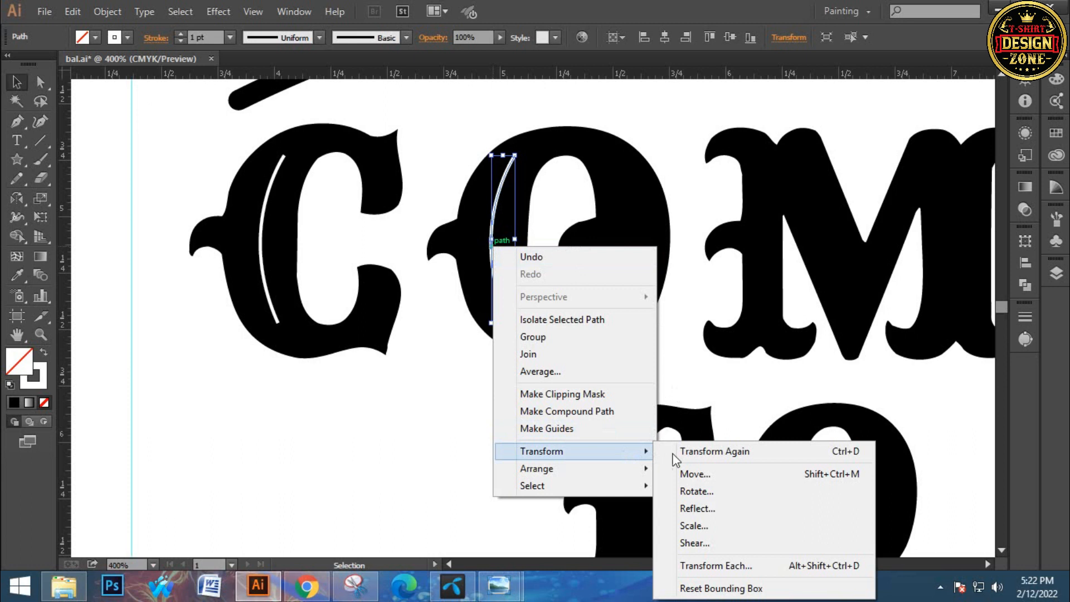
pyautogui.click(711, 506)
pyautogui.click(599, 399)
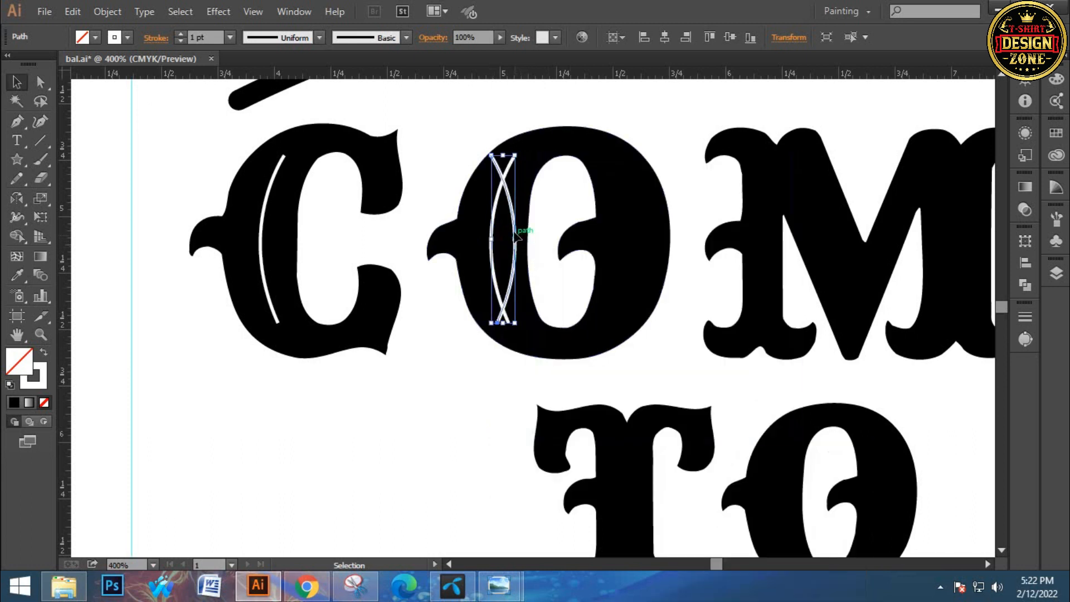
pyautogui.moveTo(516, 231); pyautogui.dragTo(647, 249)
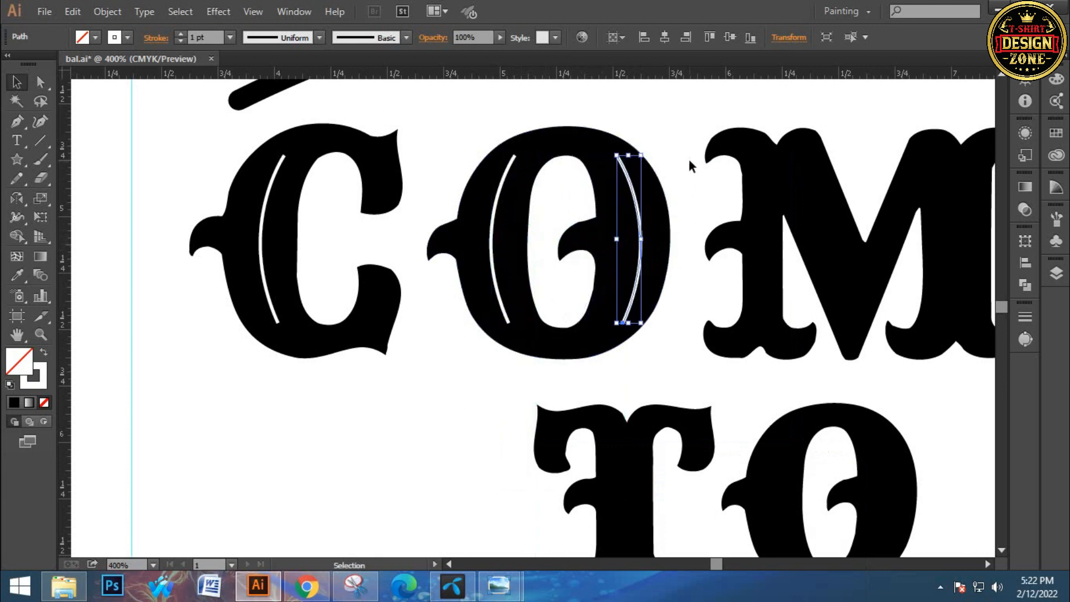
pyautogui.click(675, 126)
# Draw a straight vertical white line about 0.6 in long inside the right stem of the M
pyautogui.moveTo(786, 298); pyautogui.dragTo(539, 286)
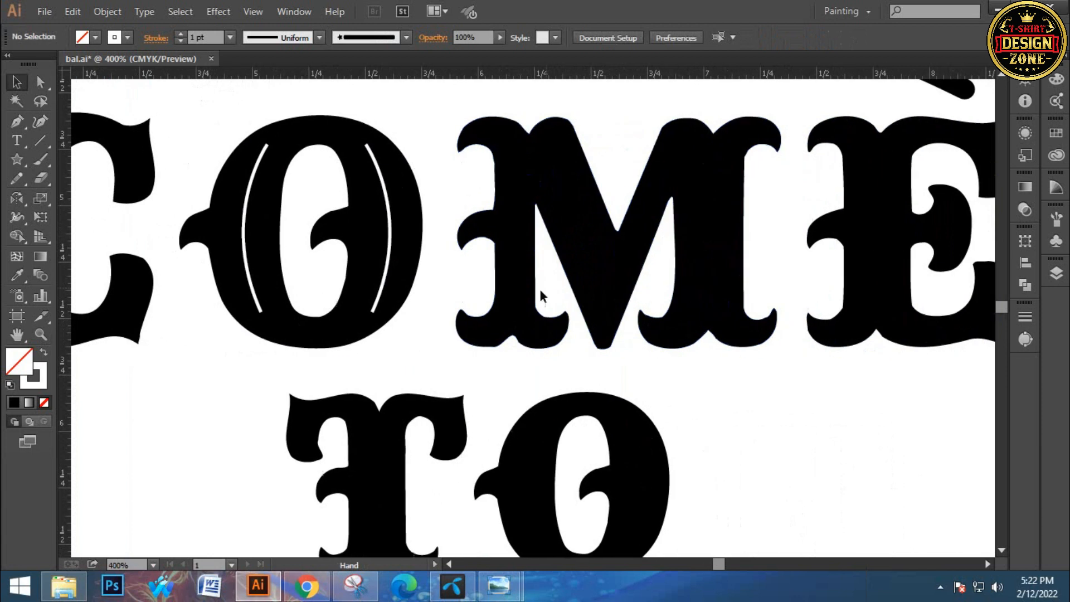
pyautogui.press('p')
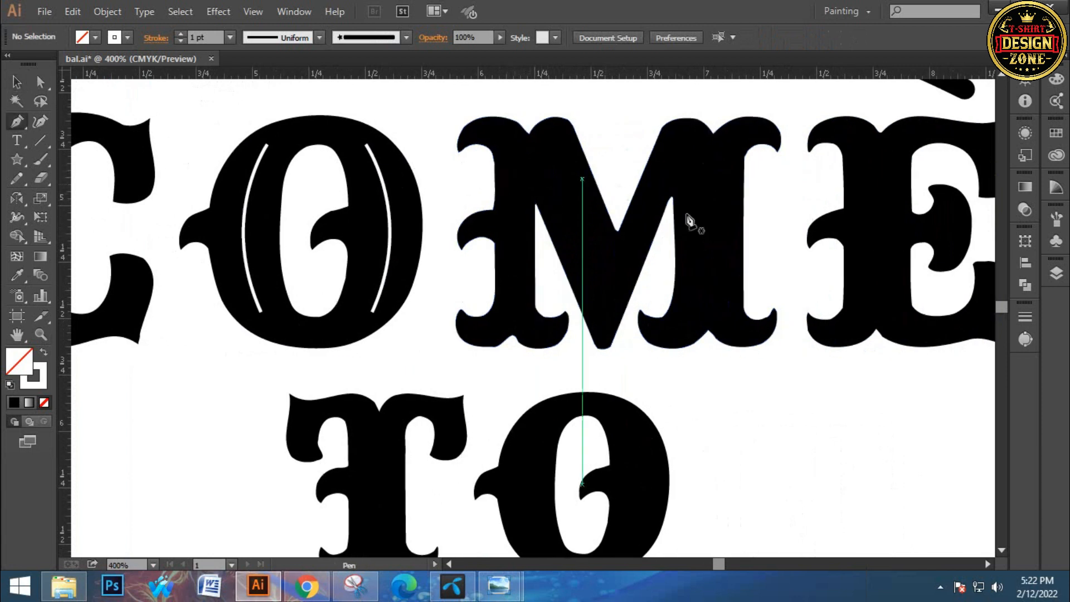
pyautogui.click(712, 170)
pyautogui.moveTo(711, 306); pyautogui.dragTo(720, 289)
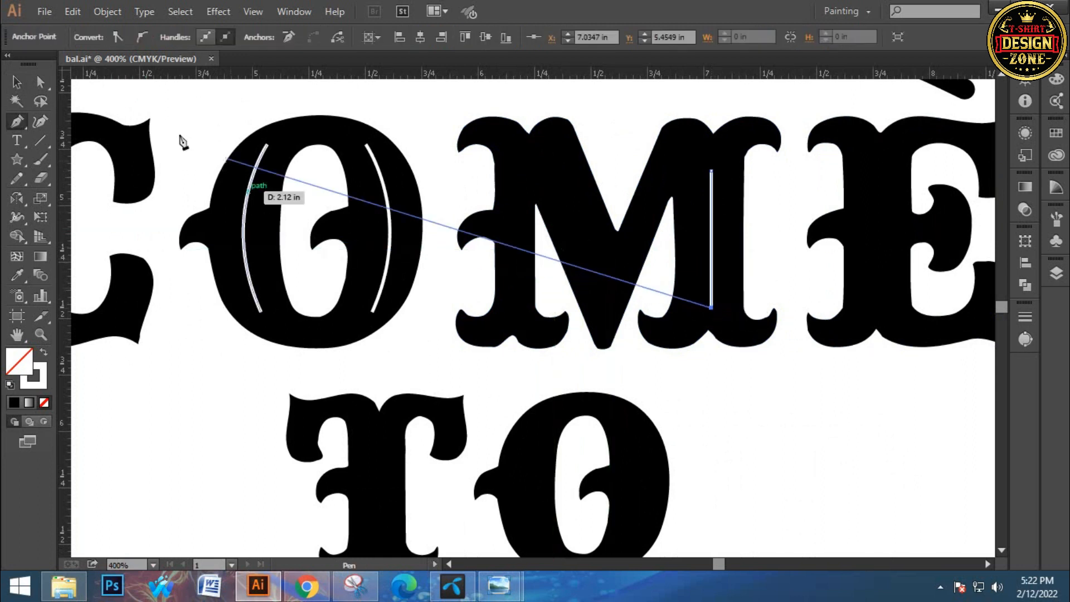
pyautogui.click(17, 82)
# Draw a diagonal white line about 0.52 in long along the M's left inner stroke
pyautogui.press('p')
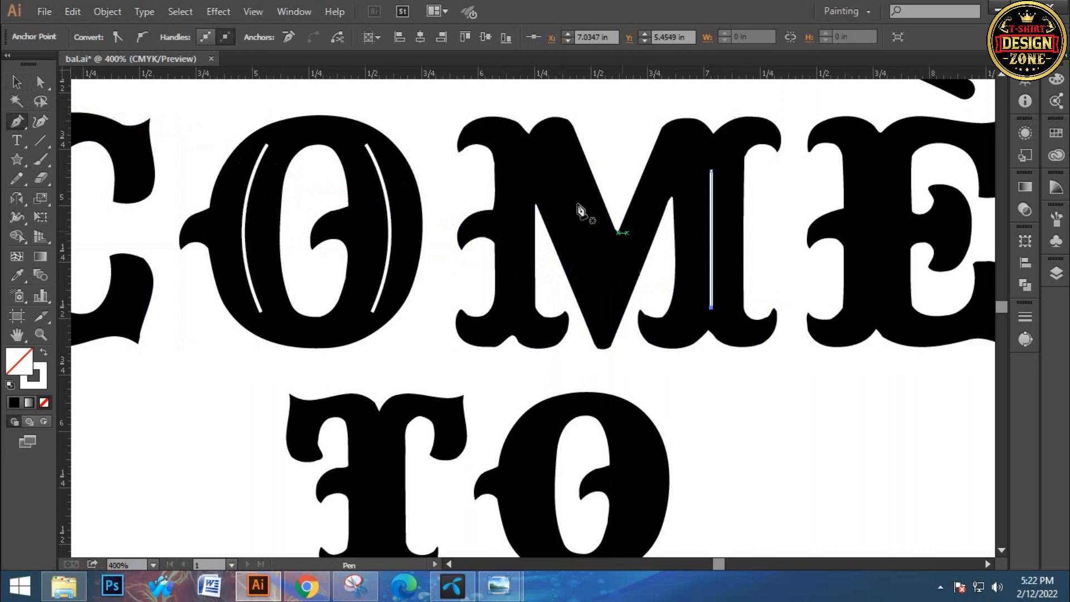
pyautogui.click(552, 165)
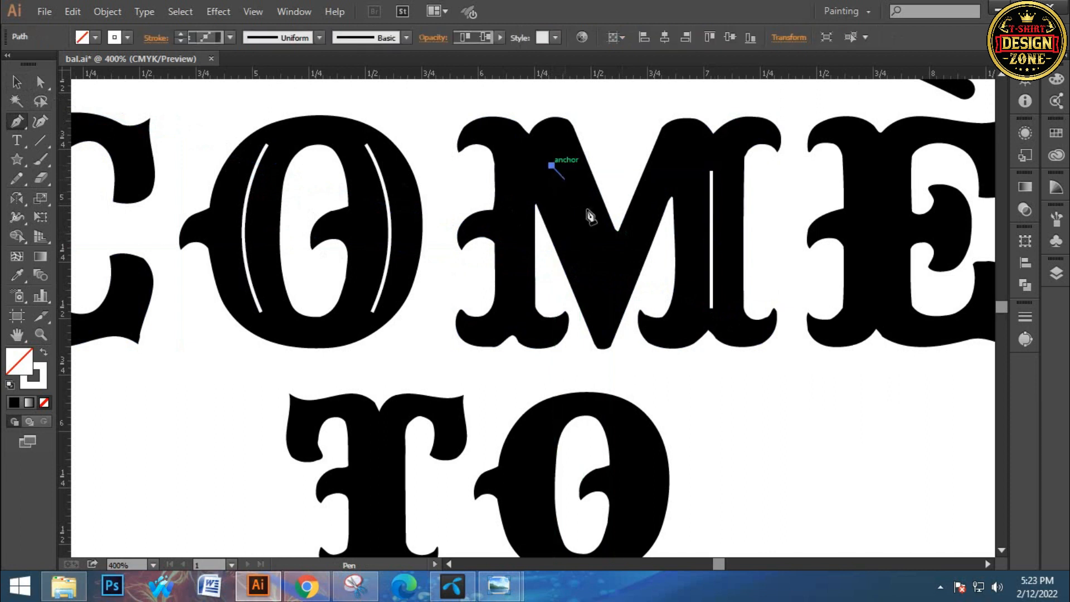
pyautogui.click(600, 274)
pyautogui.moveTo(745, 267); pyautogui.dragTo(478, 246)
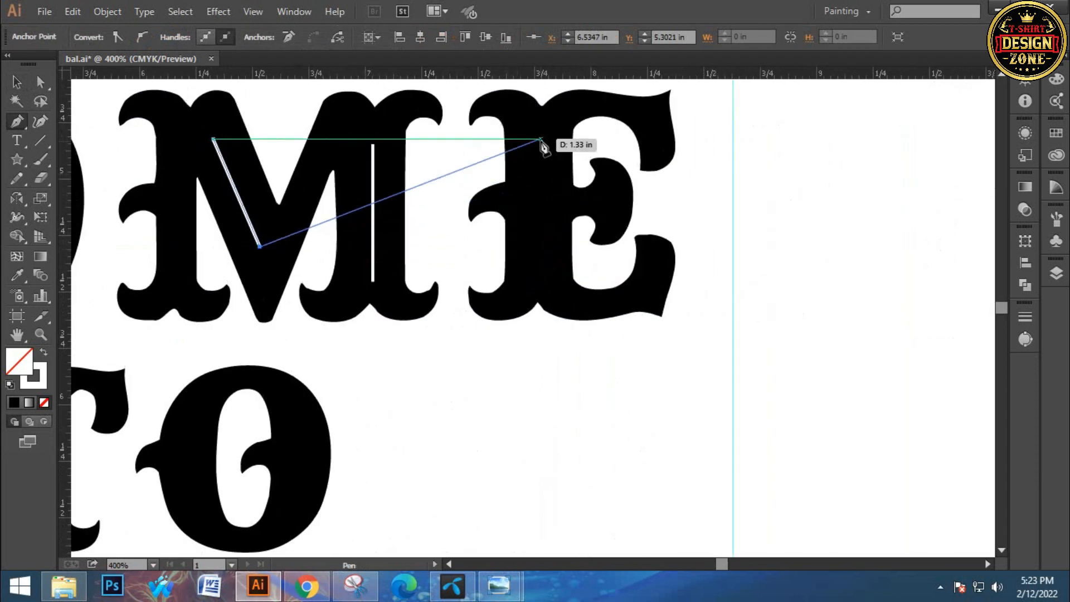
pyautogui.click(18, 82)
# Draw a straight vertical white line about 0.65 in long inside the stem of the E in COME
pyautogui.press('p')
pyautogui.click(540, 134)
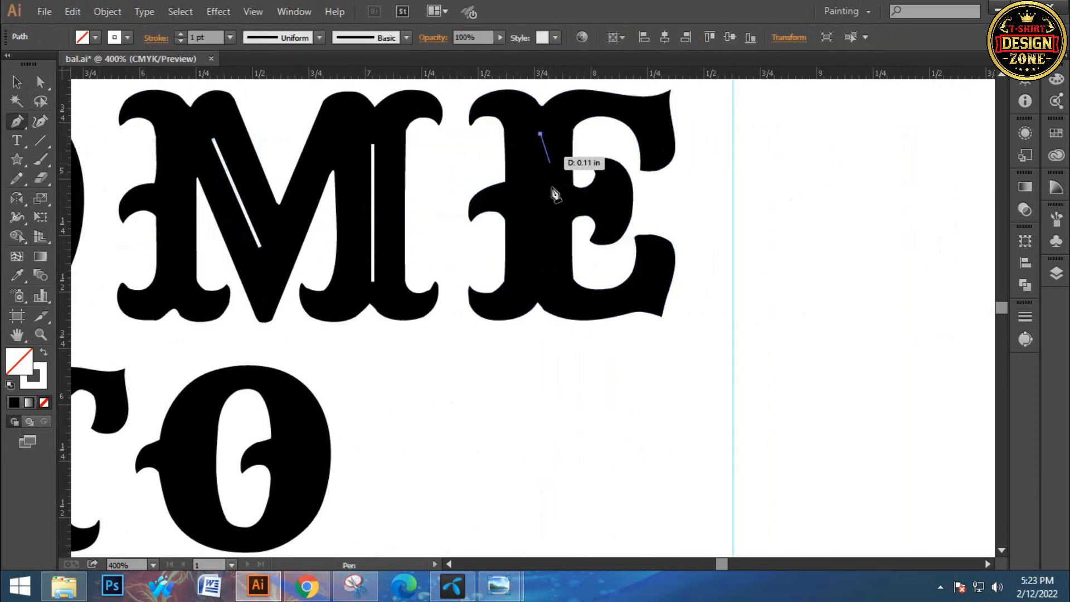
pyautogui.click(540, 281)
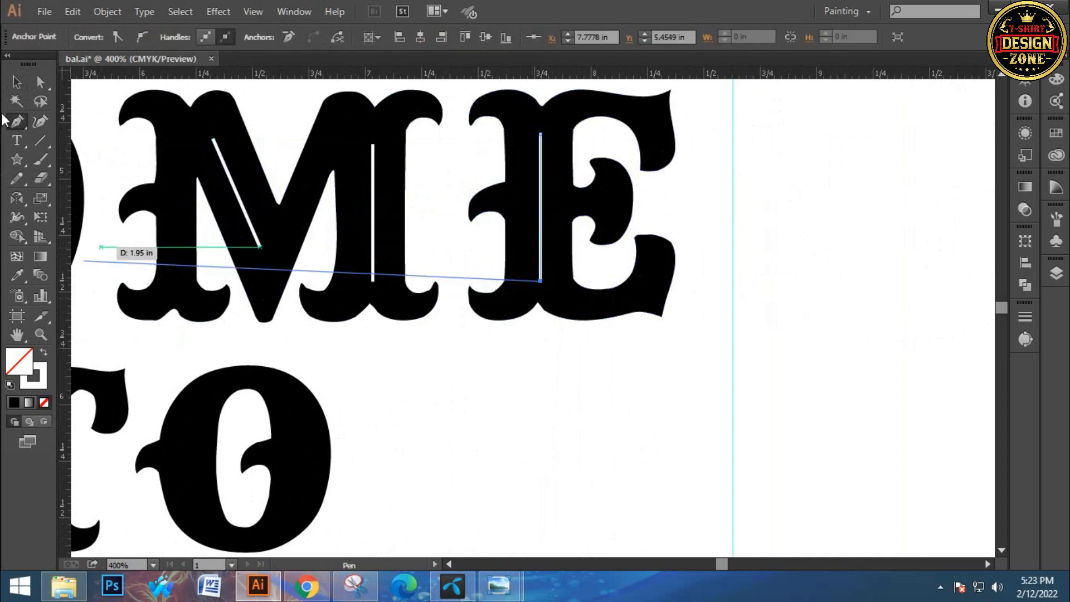
# Copy the two white curves from the O of COME into the O of TO, scaled down to fit inside the letter
pyautogui.click(17, 82)
pyautogui.moveTo(466, 433); pyautogui.dragTo(634, 322)
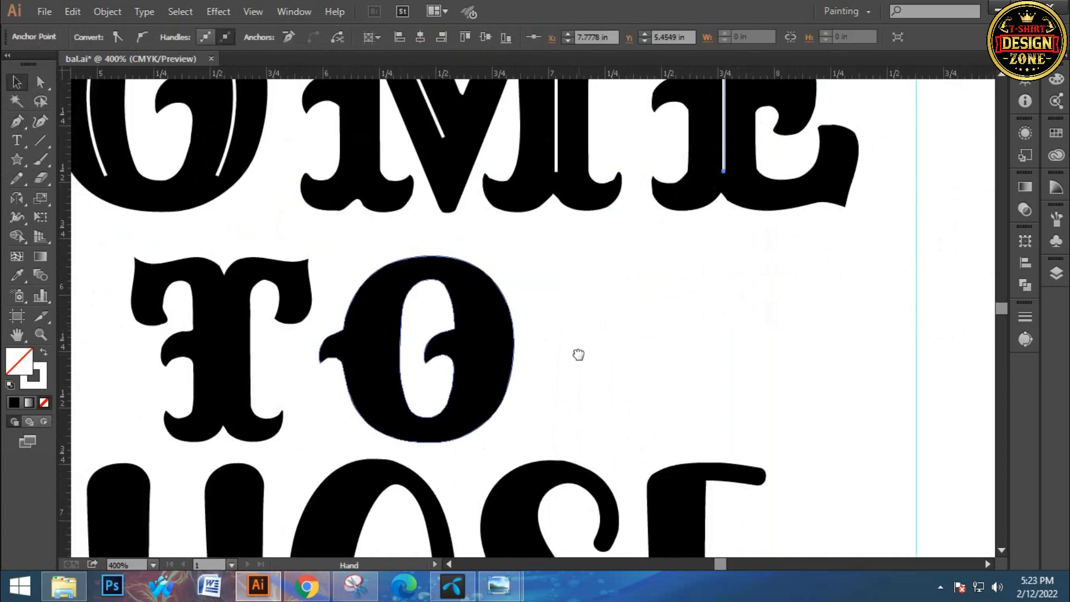
pyautogui.moveTo(355, 306); pyautogui.dragTo(383, 342)
pyautogui.click(262, 172)
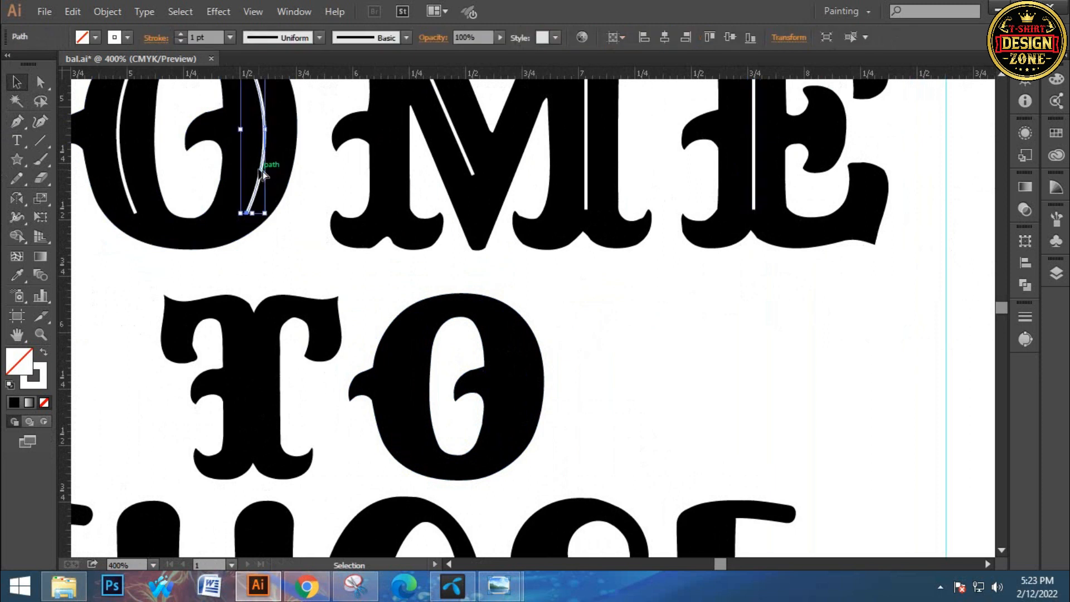
pyautogui.keyDown('shift'); pyautogui.click(130, 170); pyautogui.keyUp('shift')
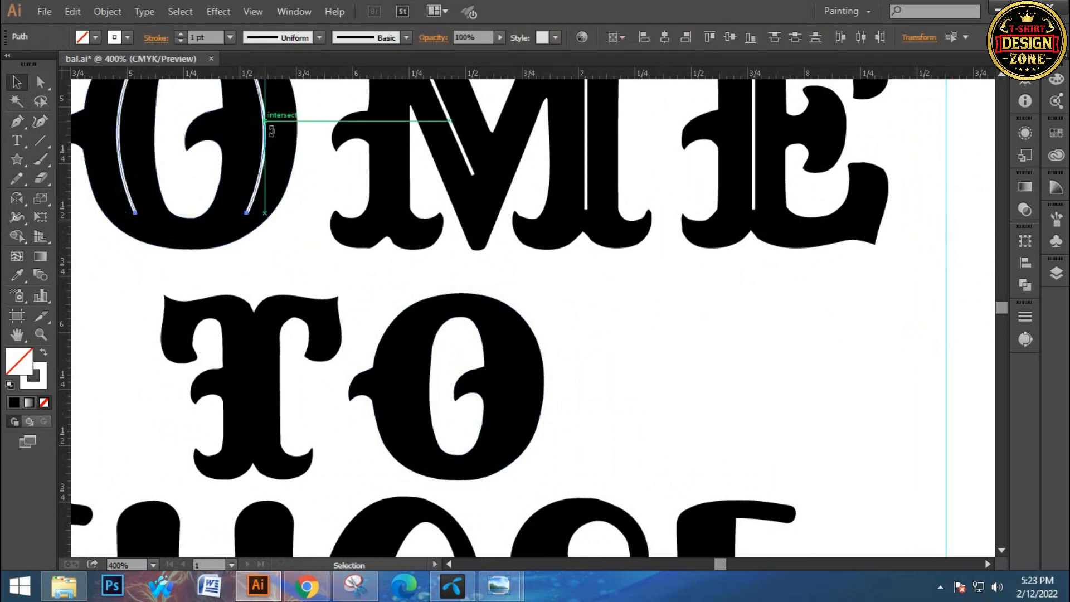
pyautogui.moveTo(266, 117); pyautogui.dragTo(530, 370)
pyautogui.moveTo(383, 298); pyautogui.dragTo(398, 314)
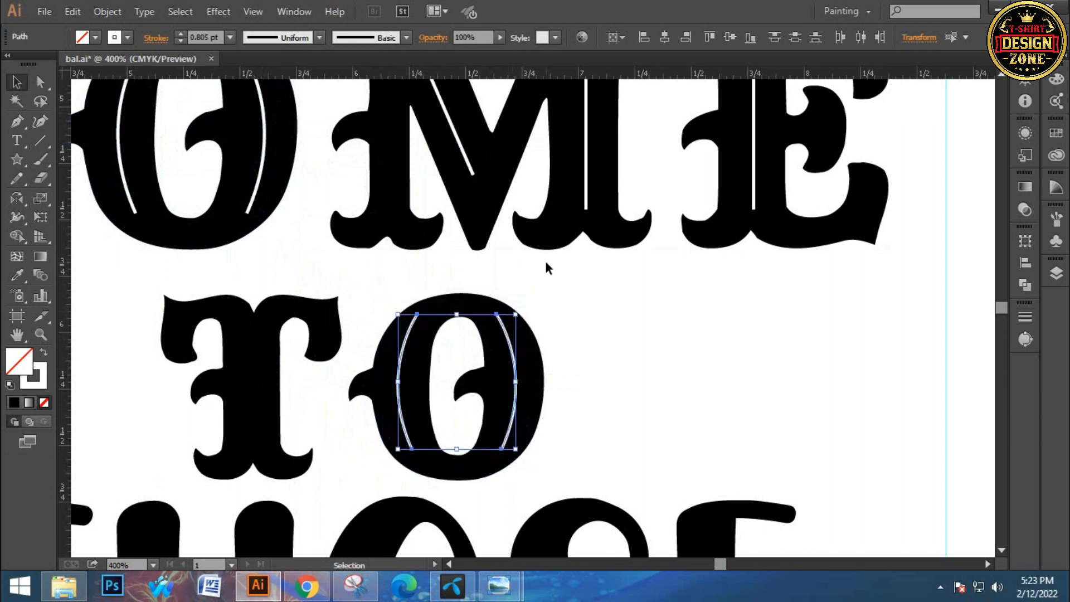
pyautogui.click(576, 298)
# Draw a straight vertical white line about 0.5 in long inside the stem of the T in TO
pyautogui.moveTo(339, 375); pyautogui.dragTo(361, 362)
pyautogui.press('p')
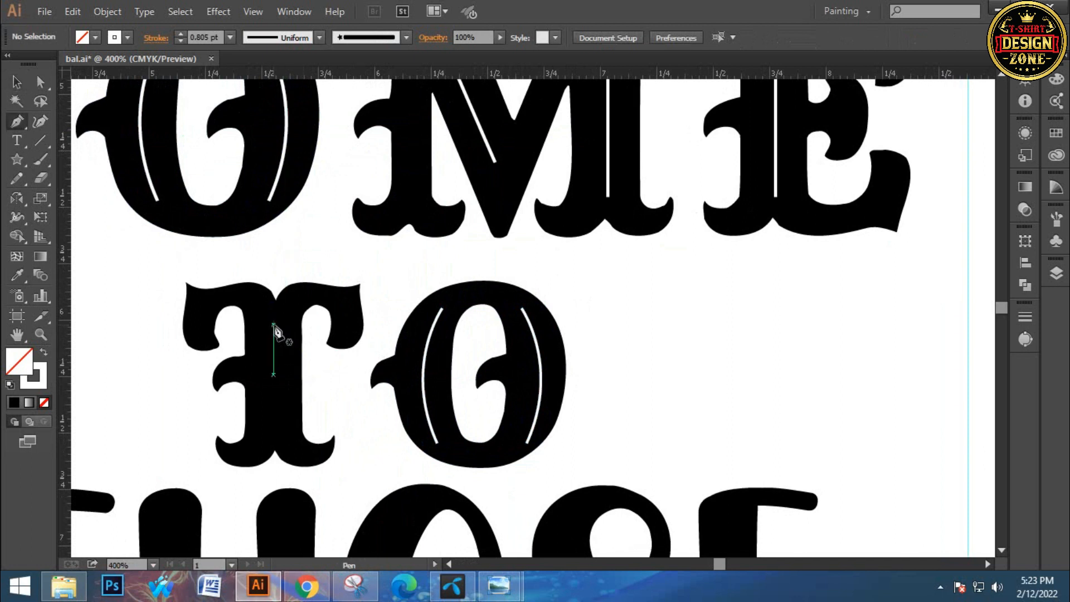
pyautogui.moveTo(273, 325); pyautogui.dragTo(280, 424)
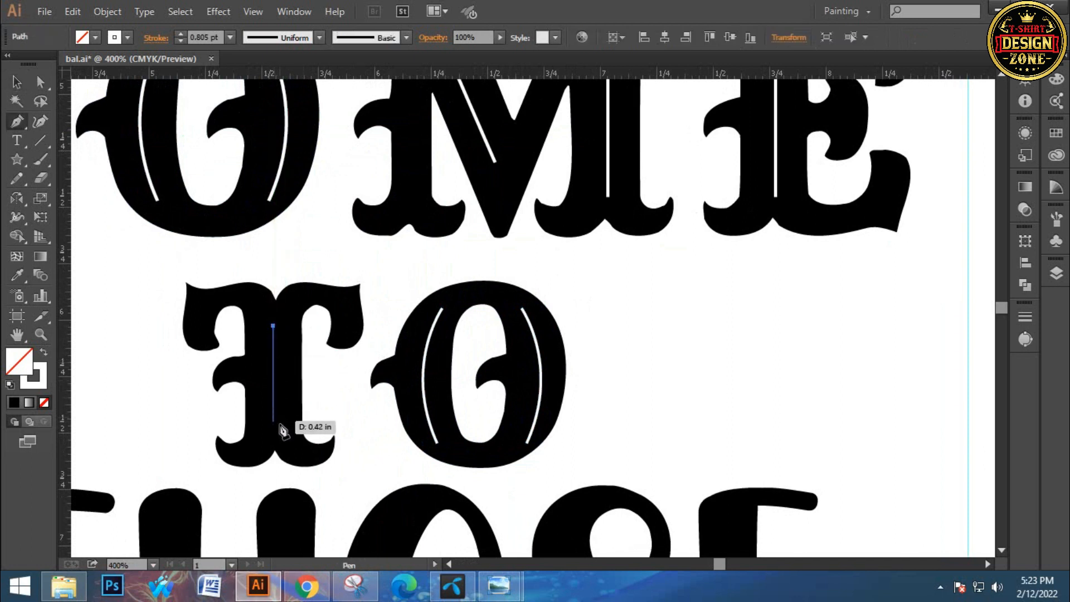
pyautogui.click(273, 432)
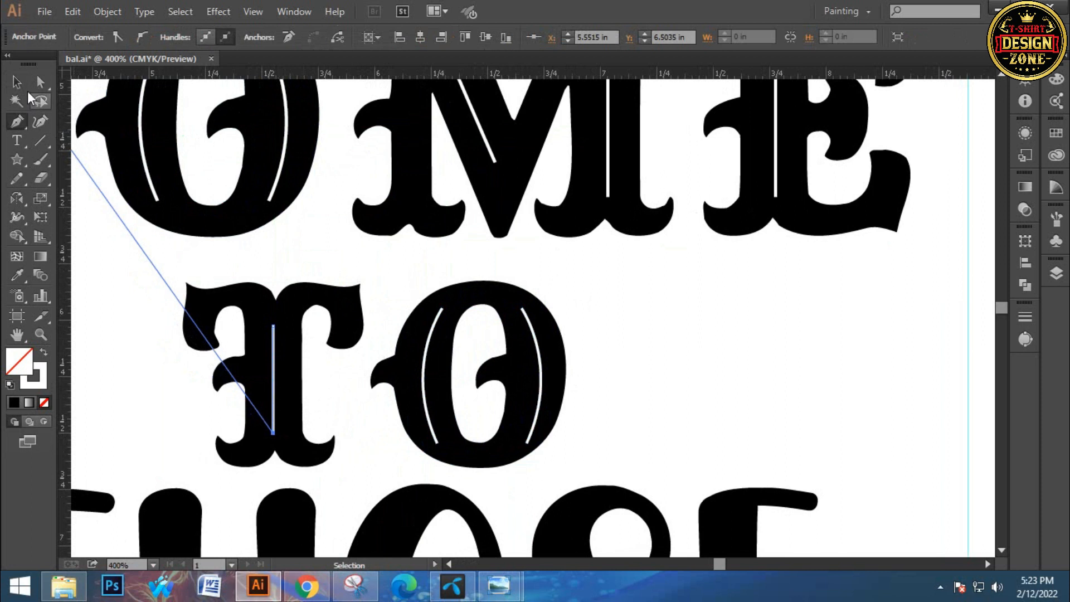
pyautogui.click(17, 82)
pyautogui.click(590, 334)
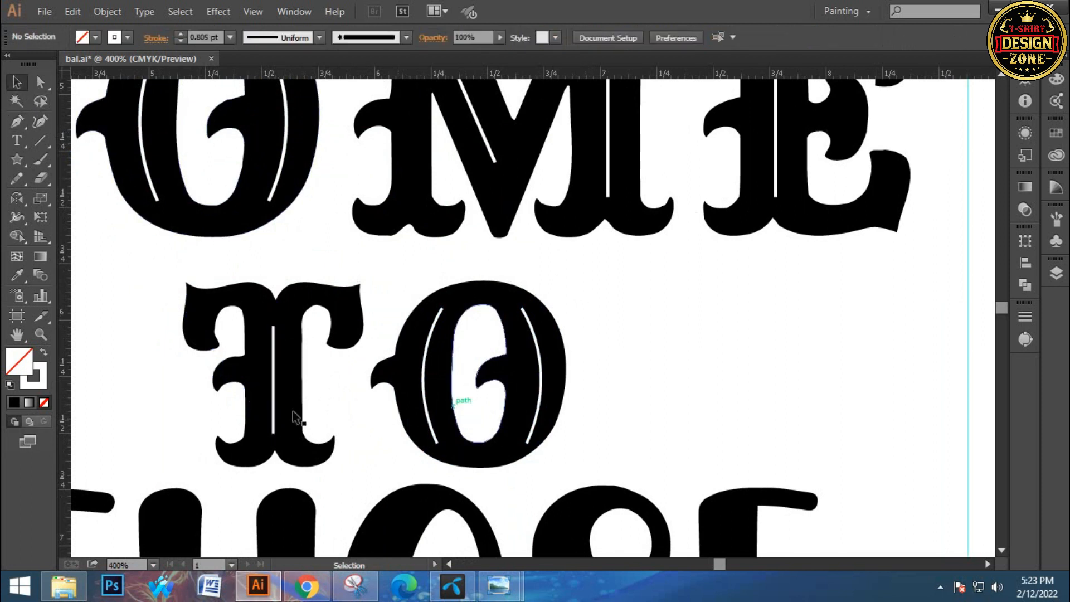
# Try the thicker star-line brush on the T's vertical line, expanding its appearance and filling it white
pyautogui.click(274, 373)
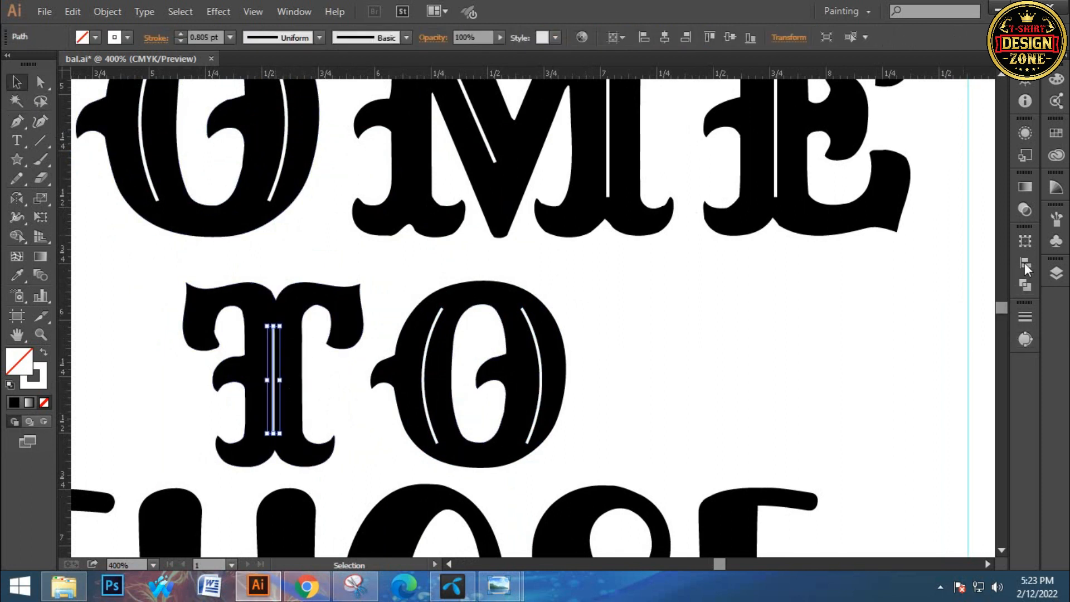
pyautogui.click(1056, 218)
pyautogui.scroll(-2, 913, 340)
pyautogui.click(912, 326)
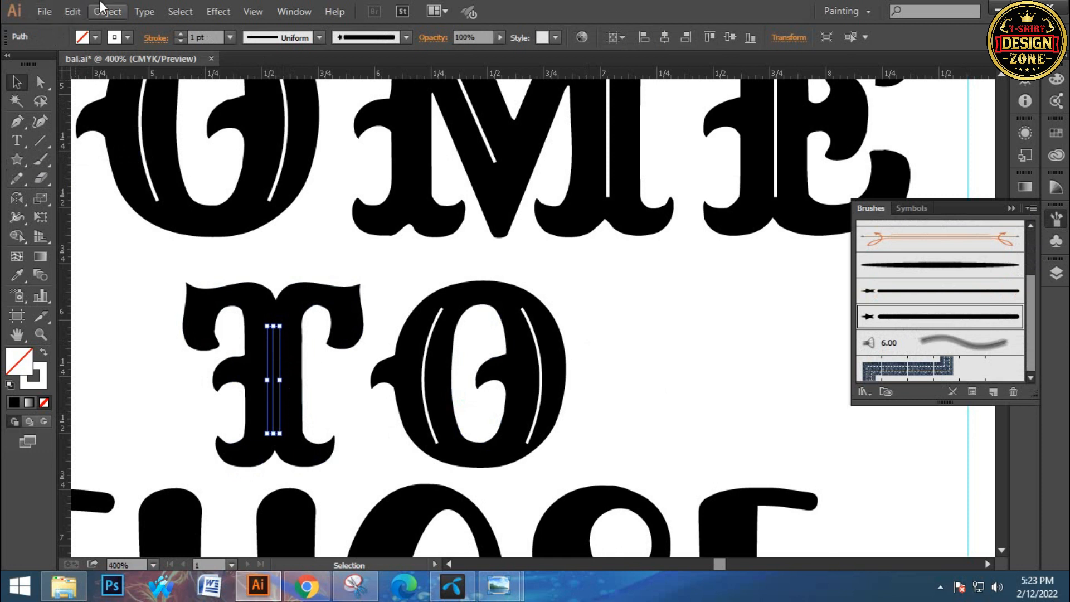
pyautogui.click(89, 18)
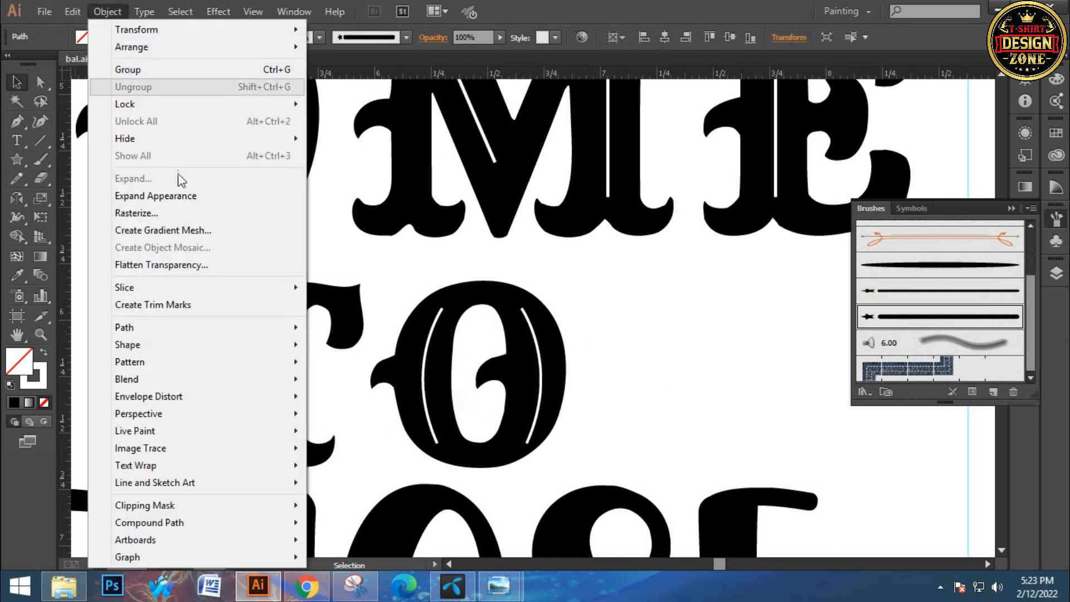
pyautogui.click(159, 196)
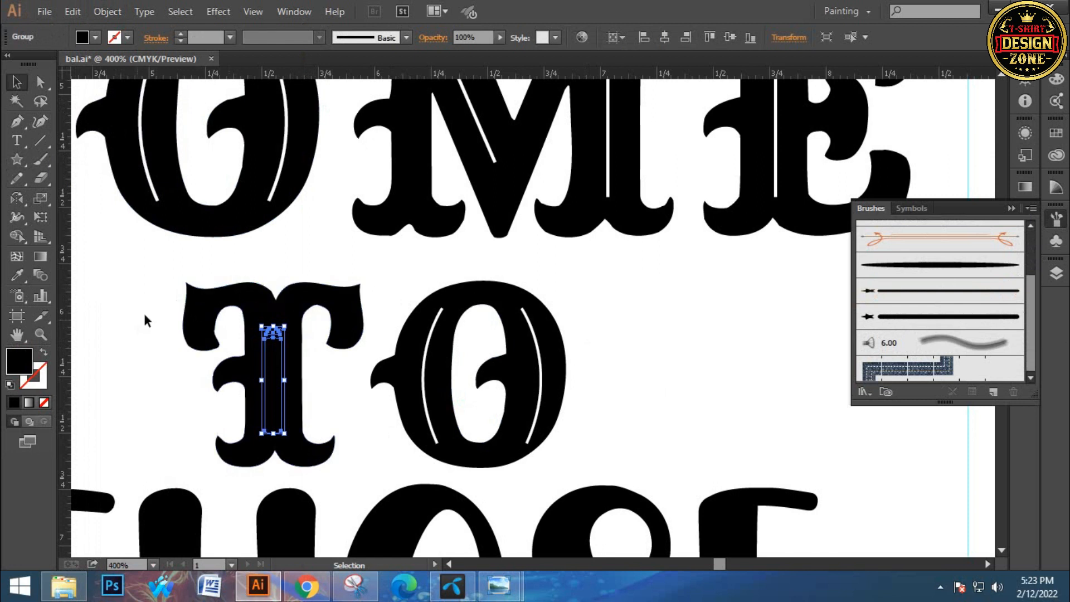
pyautogui.press('i')
pyautogui.click(140, 312)
pyautogui.click(16, 82)
pyautogui.click(86, 232)
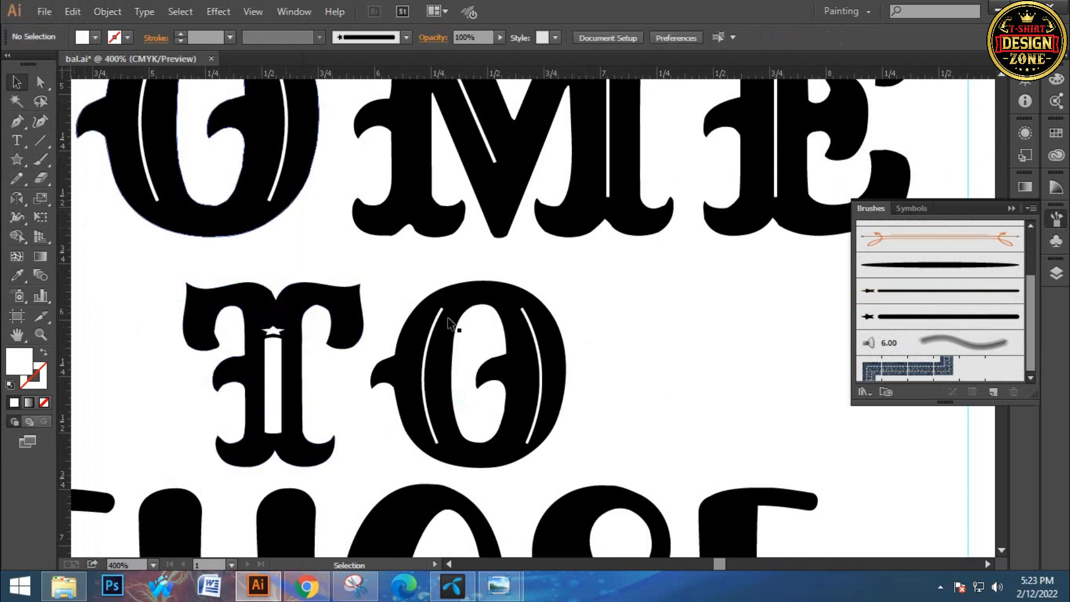
# Undo the white fill, the expansion and the thicker brush on the T's line
pyautogui.press('a')
pyautogui.hotkey('ctrl', 'z')
pyautogui.hotkey('ctrl', 'z')
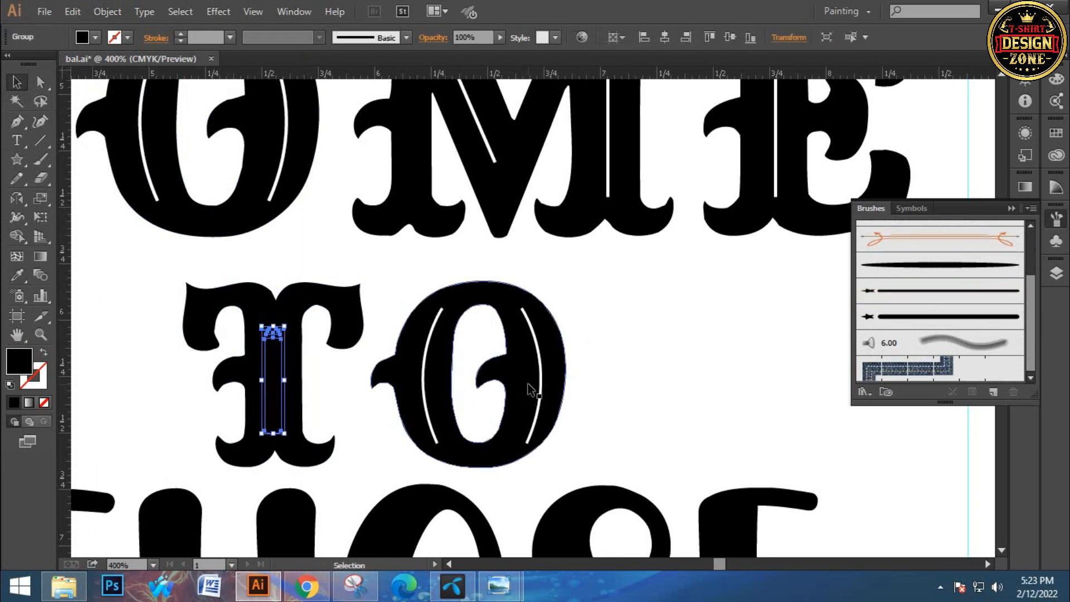
# Apply the thinner star-line brush to the T's vertical line, expand its appearance and fill it with sampled white
pyautogui.click(926, 296)
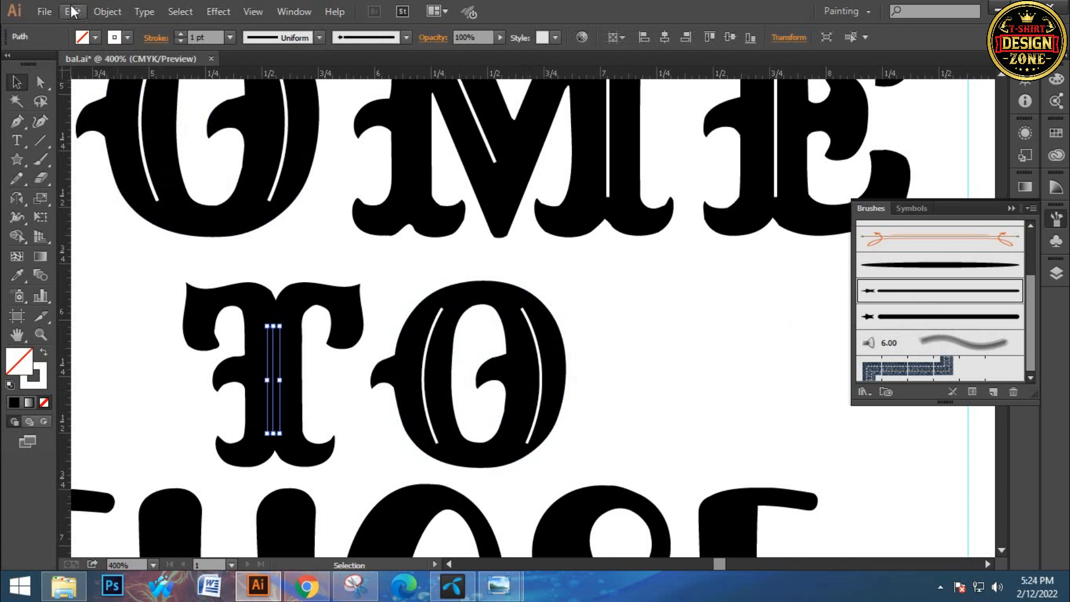
pyautogui.click(107, 11)
pyautogui.click(134, 200)
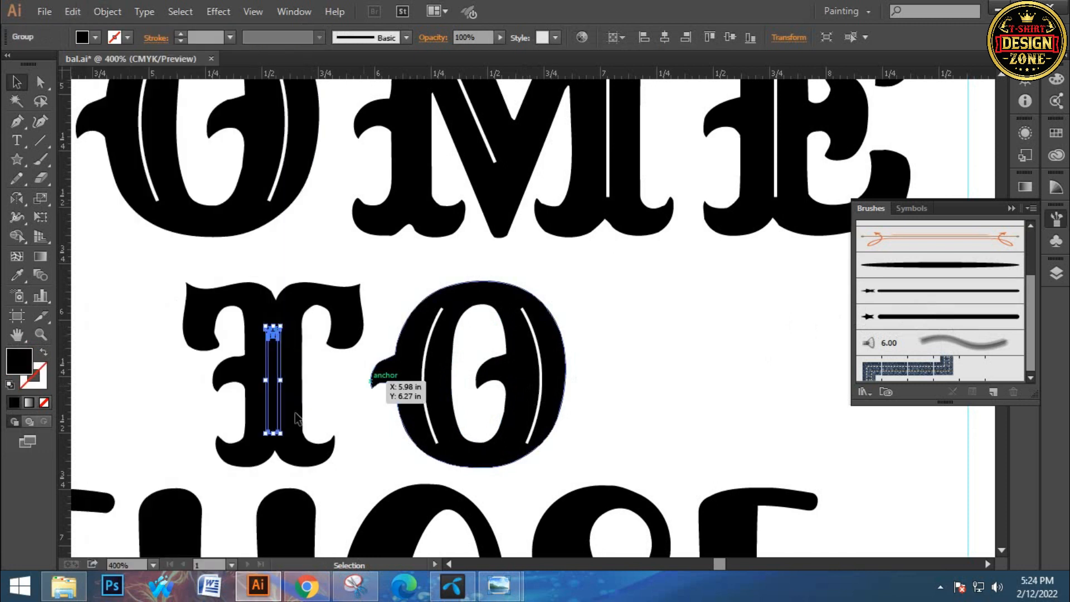
pyautogui.press('i')
pyautogui.click(150, 328)
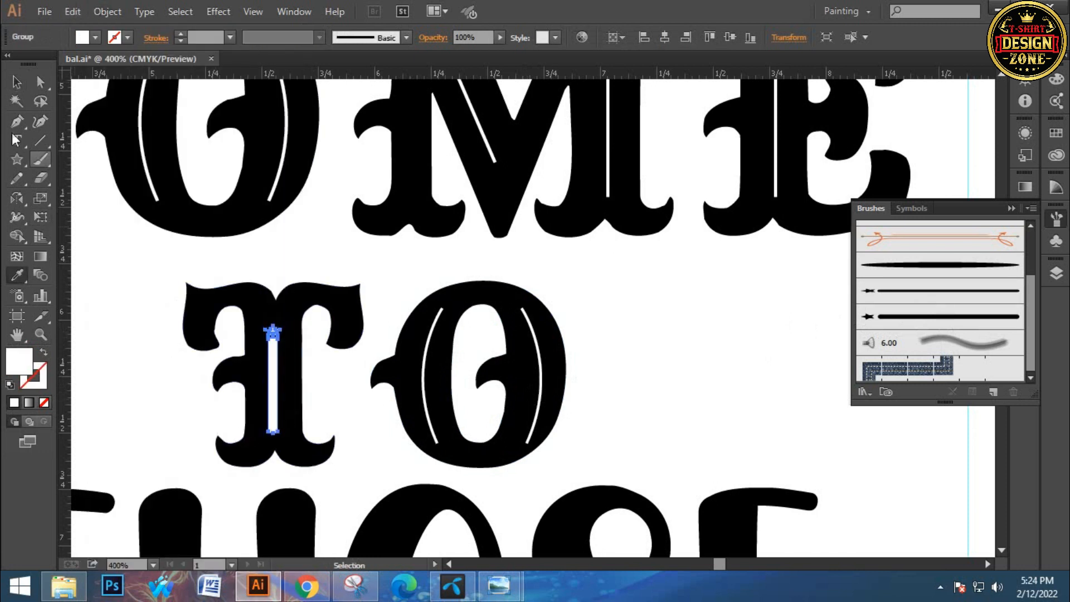
pyautogui.click(16, 82)
# Apply the thinner star-line brush to both curves in the O of TO, expand their appearance and fill them white
pyautogui.moveTo(240, 330); pyautogui.dragTo(211, 305)
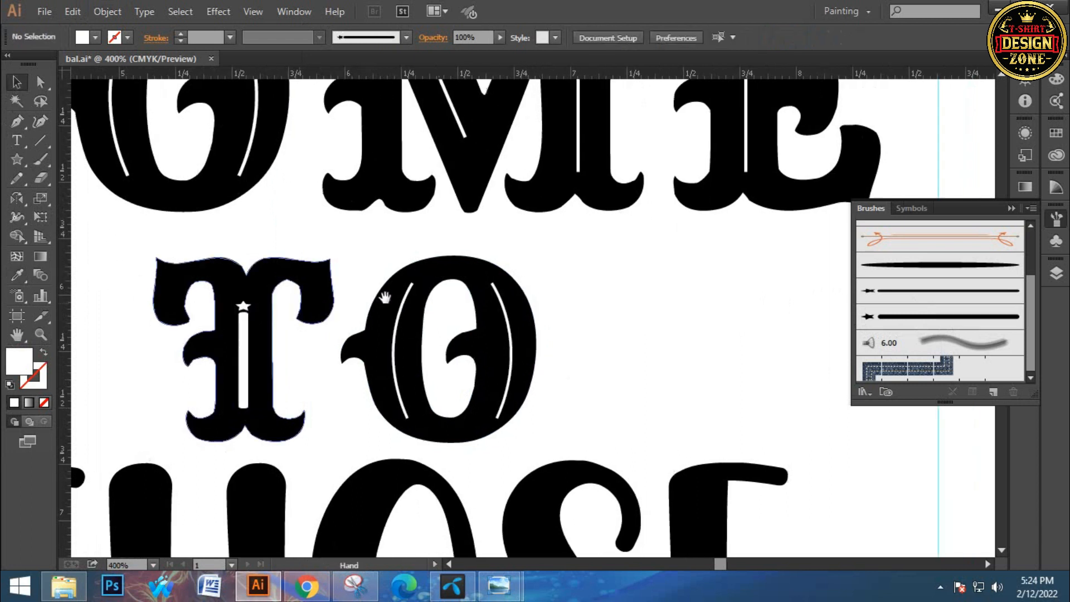
pyautogui.click(397, 326)
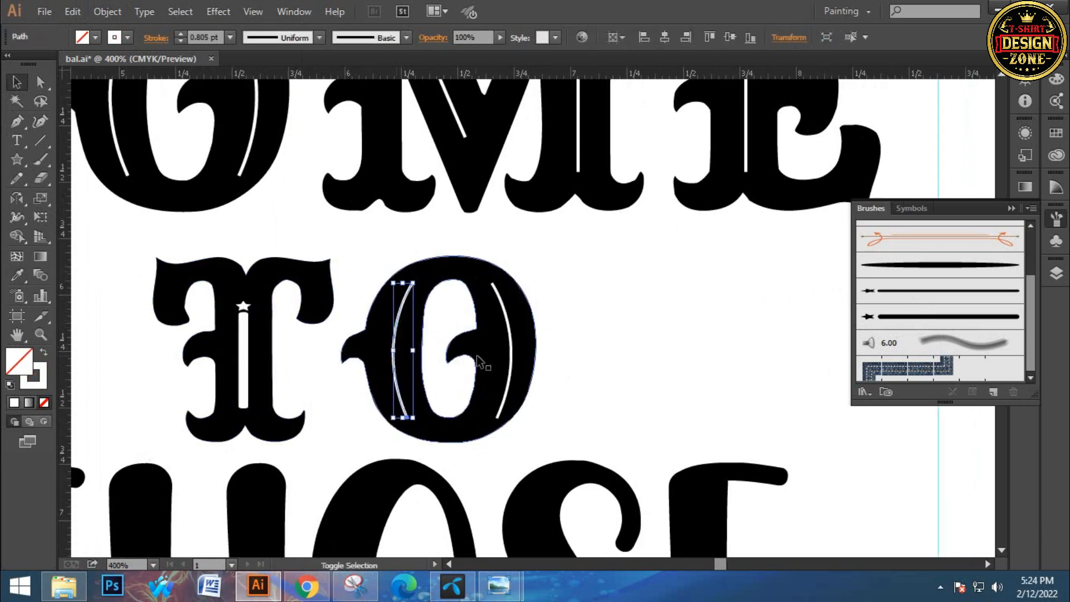
pyautogui.keyDown('shift'); pyautogui.click(501, 348); pyautogui.keyUp('shift')
pyautogui.click(886, 291)
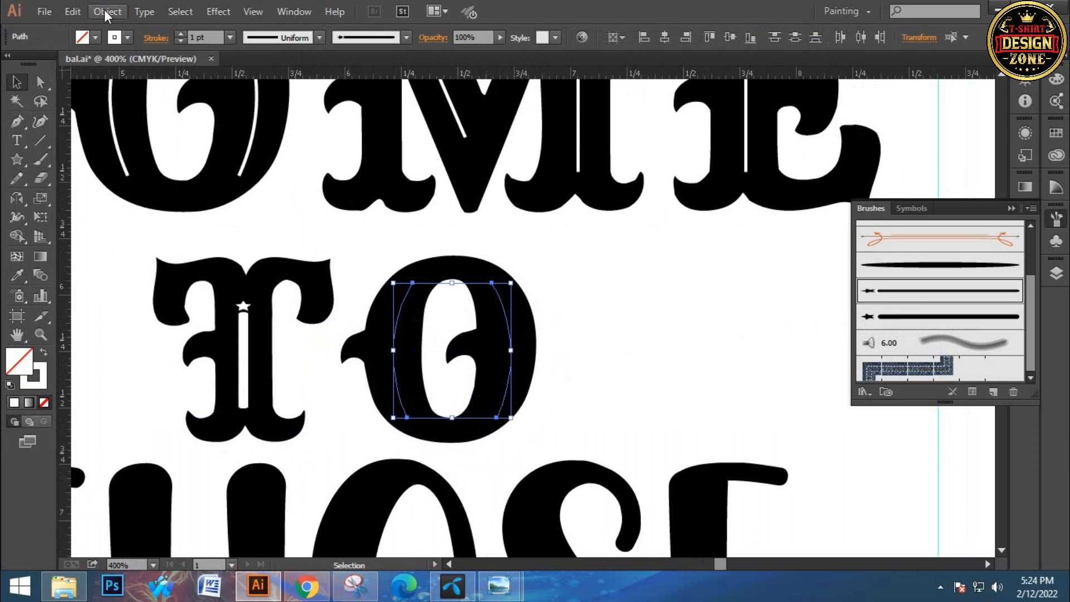
pyautogui.click(107, 11)
pyautogui.click(128, 199)
pyautogui.press('i')
pyautogui.click(582, 273)
pyautogui.click(16, 82)
pyautogui.click(635, 301)
# Apply the thinner star-line brush to all six white lines inside the letters of COME
pyautogui.hotkey('ctrl', '0')
pyautogui.press('z')
pyautogui.click(522, 291)
pyautogui.click(570, 300)
pyautogui.click(566, 302)
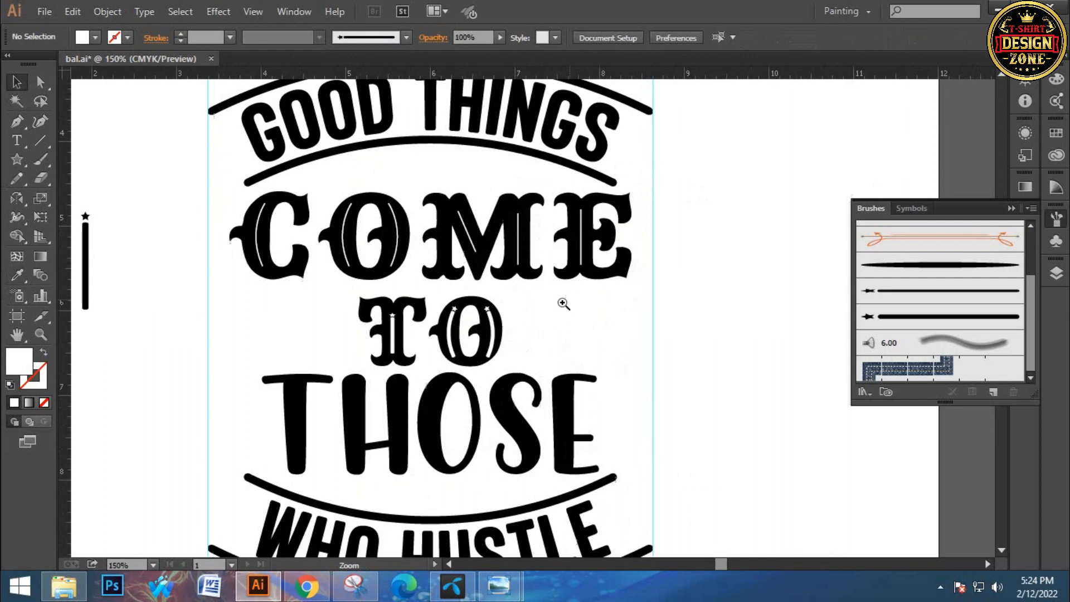
pyautogui.click(546, 307)
pyautogui.moveTo(175, 270); pyautogui.dragTo(244, 323)
pyautogui.click(218, 278)
pyautogui.keyDown('shift'); pyautogui.click(340, 268); pyautogui.keyUp('shift')
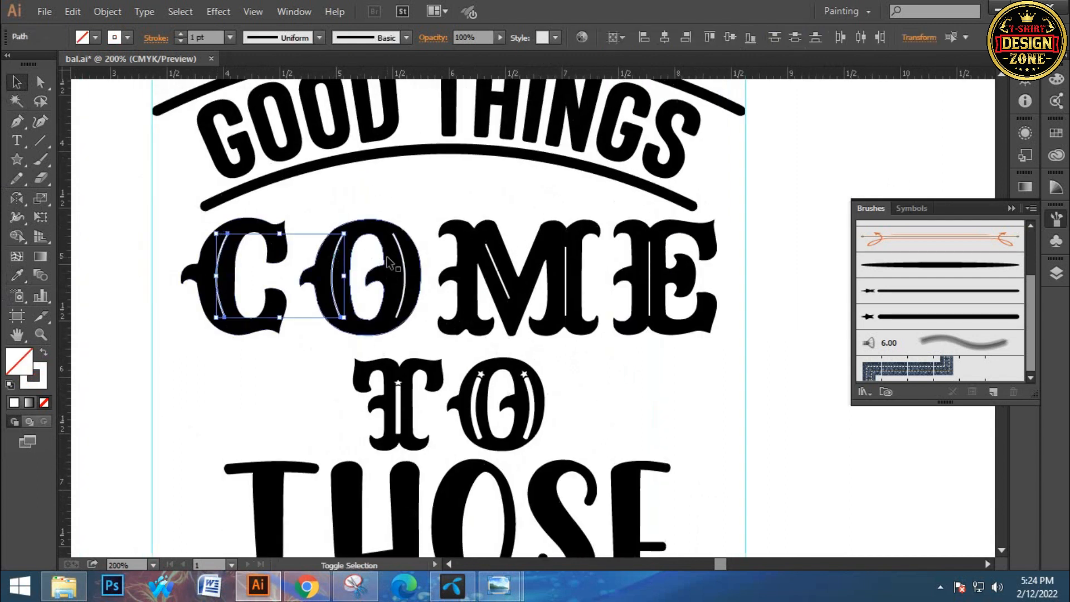
pyautogui.keyDown('shift'); pyautogui.click(402, 271); pyautogui.keyUp('shift')
pyautogui.keyDown('shift'); pyautogui.click(499, 270); pyautogui.keyUp('shift')
pyautogui.keyDown('shift'); pyautogui.click(566, 271); pyautogui.keyUp('shift')
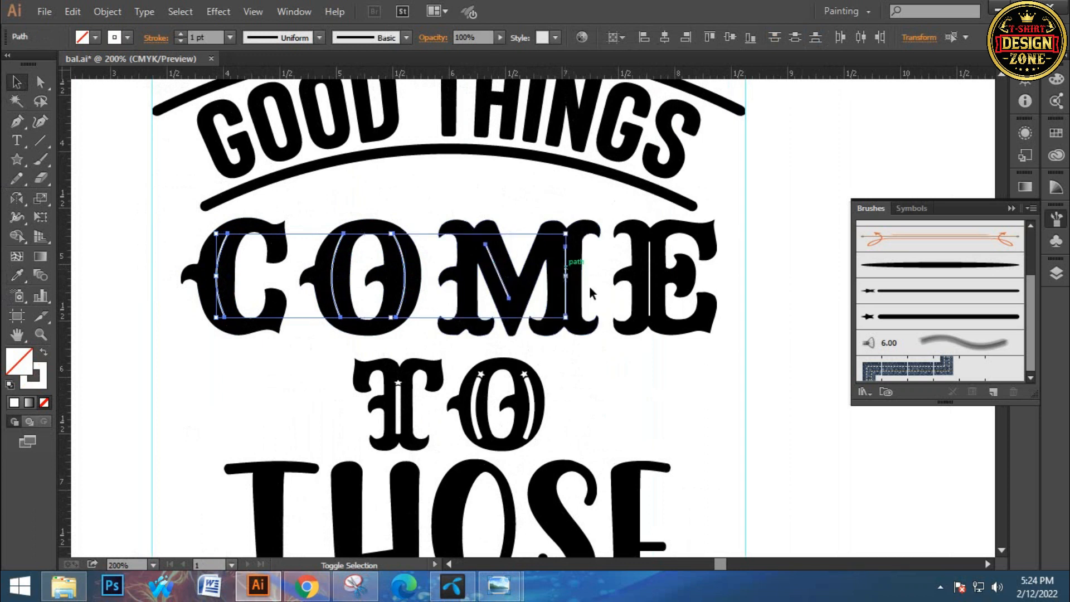
pyautogui.keyDown('shift'); pyautogui.click(649, 277); pyautogui.keyUp('shift')
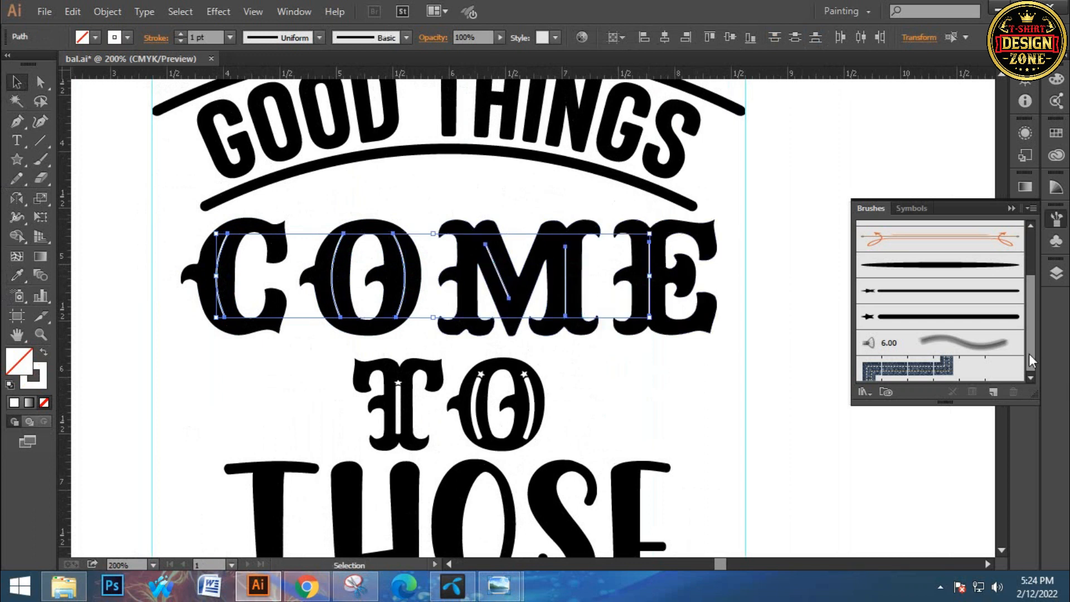
pyautogui.click(960, 300)
# Expand the appearance of the brushed lines in COME and fill them with sampled white
pyautogui.click(107, 11)
pyautogui.click(133, 196)
pyautogui.press('i')
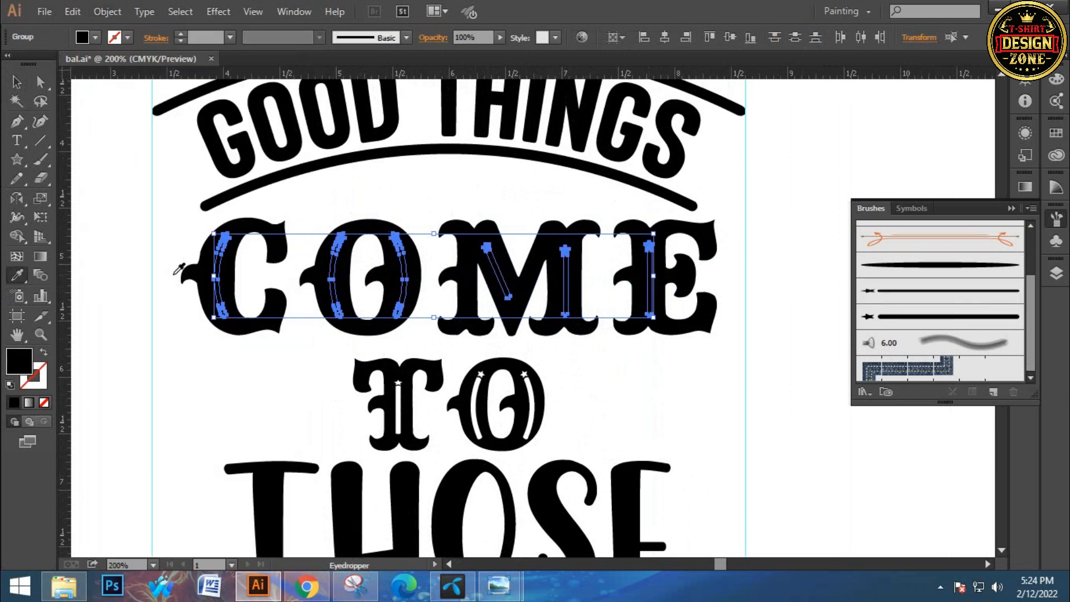
pyautogui.click(167, 217)
pyautogui.press('v')
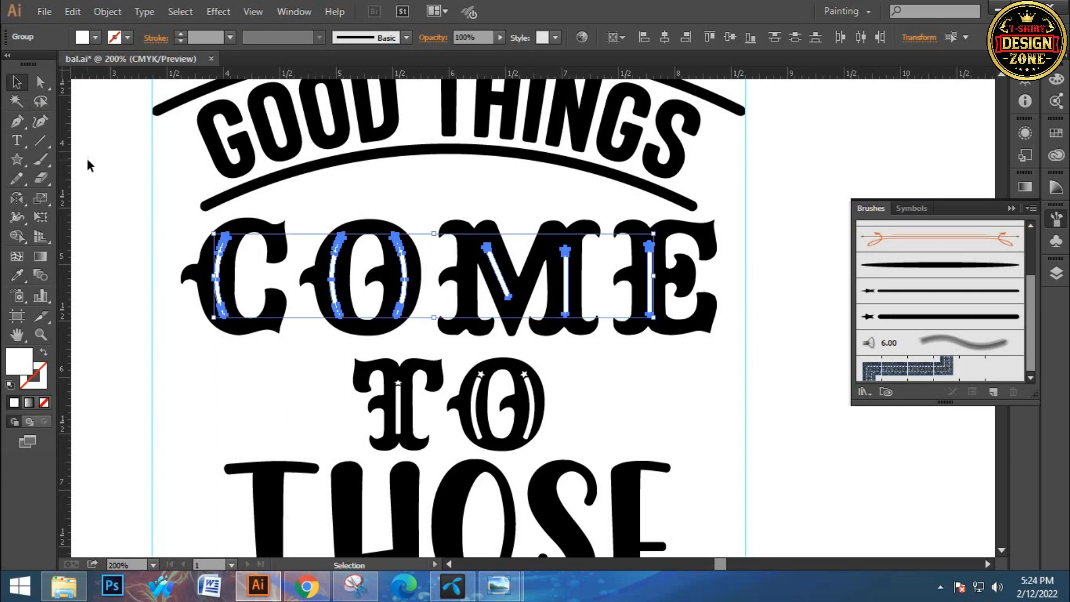
pyautogui.click(88, 162)
# Expand the appearance and the objects of the COME, TO and THOSE lettering together with their inline details
pyautogui.hotkey('ctrl', '0')
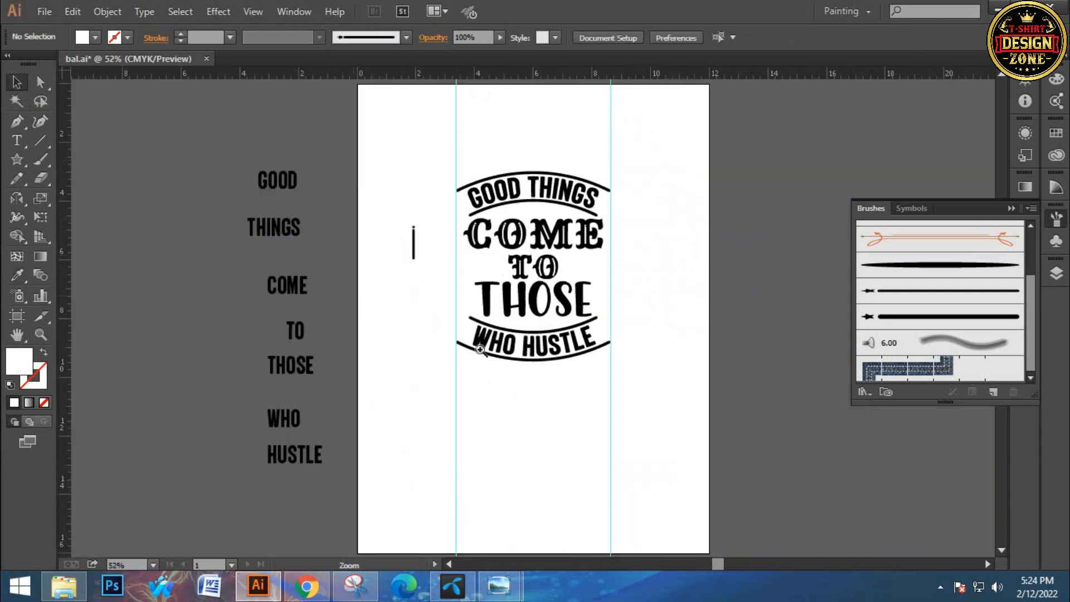
pyautogui.keyDown('ctrl'); pyautogui.click(525, 307); pyautogui.keyUp('ctrl')
pyautogui.keyDown('ctrl'); pyautogui.click(526, 306); pyautogui.keyUp('ctrl')
pyautogui.moveTo(583, 267); pyautogui.dragTo(546, 295)
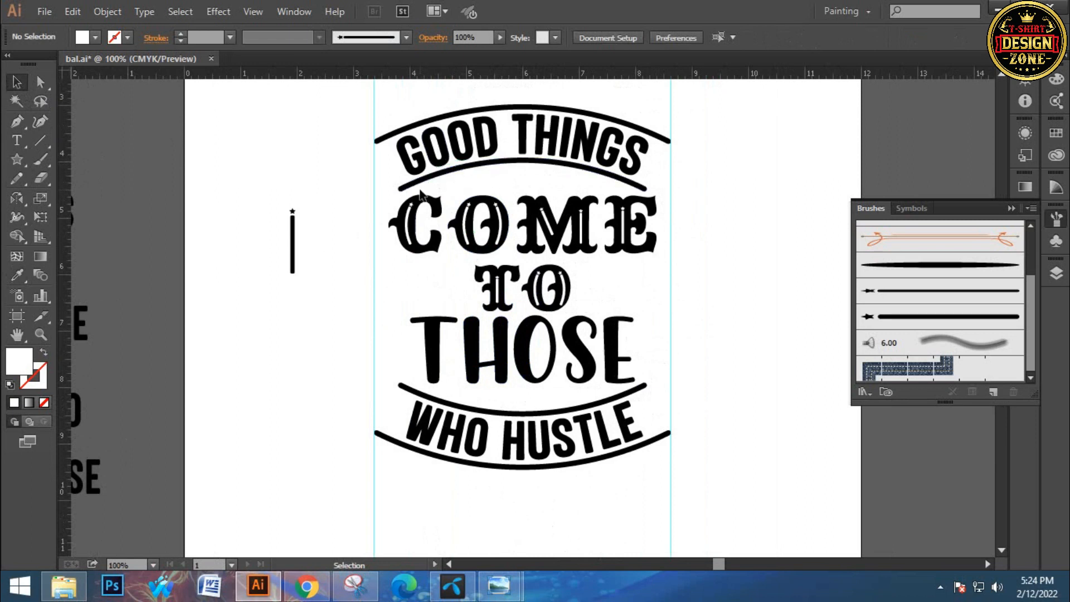
pyautogui.moveTo(392, 201); pyautogui.dragTo(631, 365)
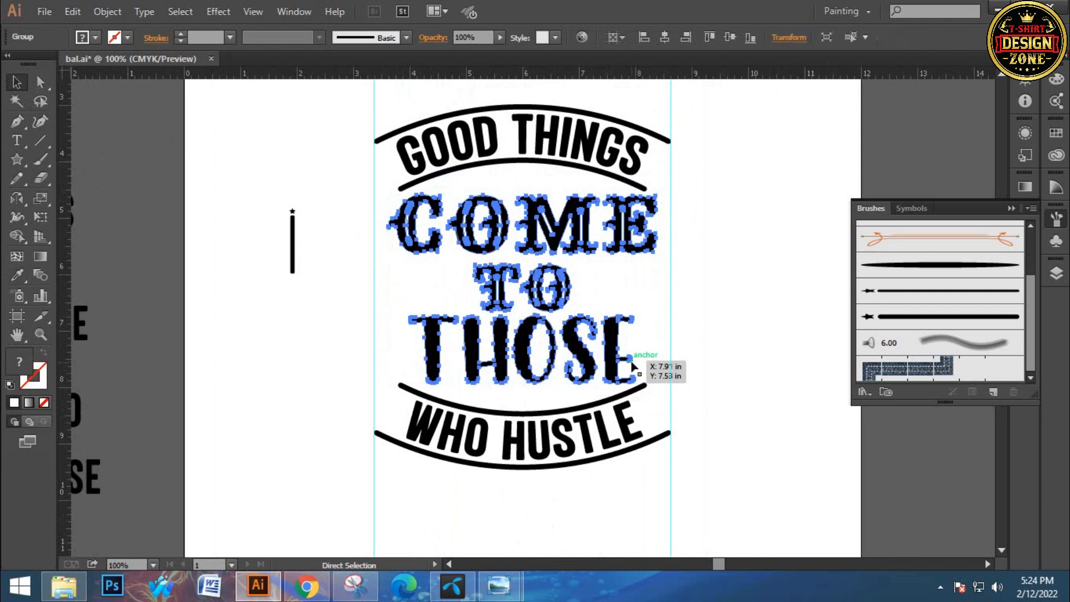
pyautogui.click(115, 8)
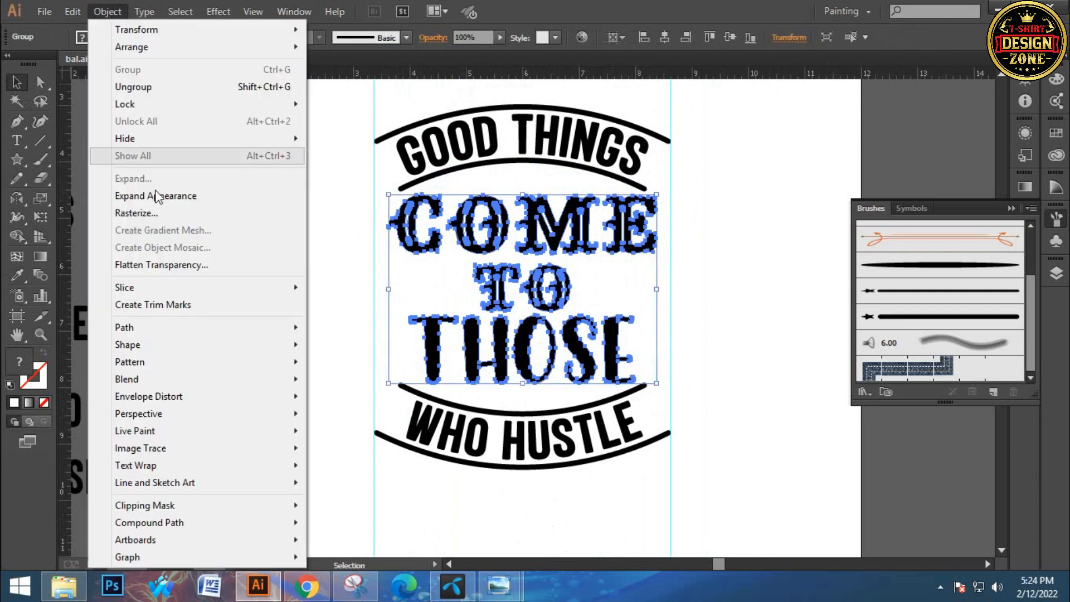
pyautogui.click(171, 197)
pyautogui.click(100, 15)
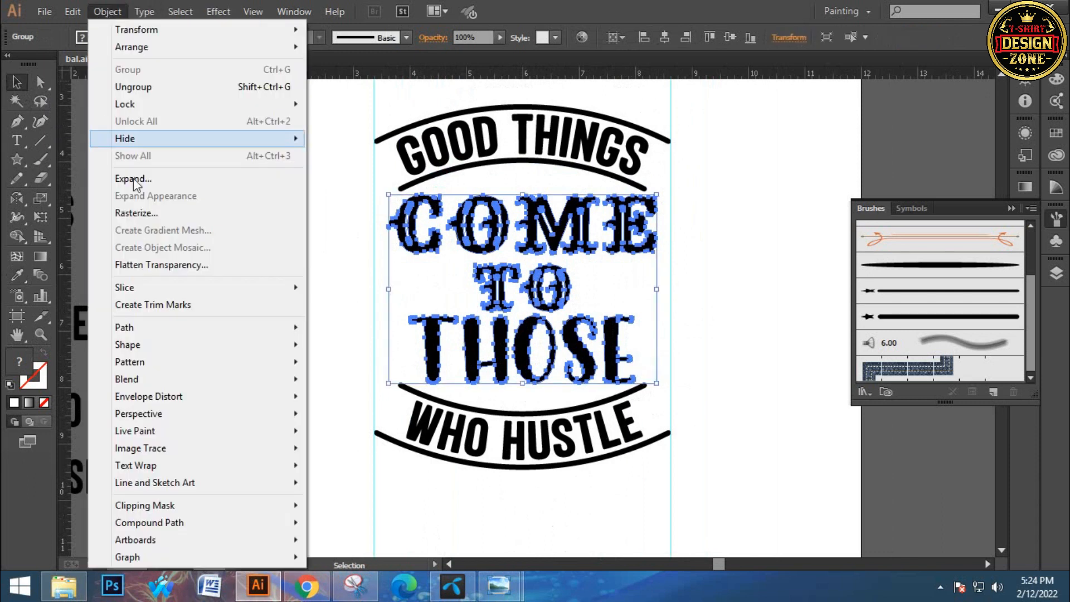
pyautogui.click(123, 180)
pyautogui.click(287, 189)
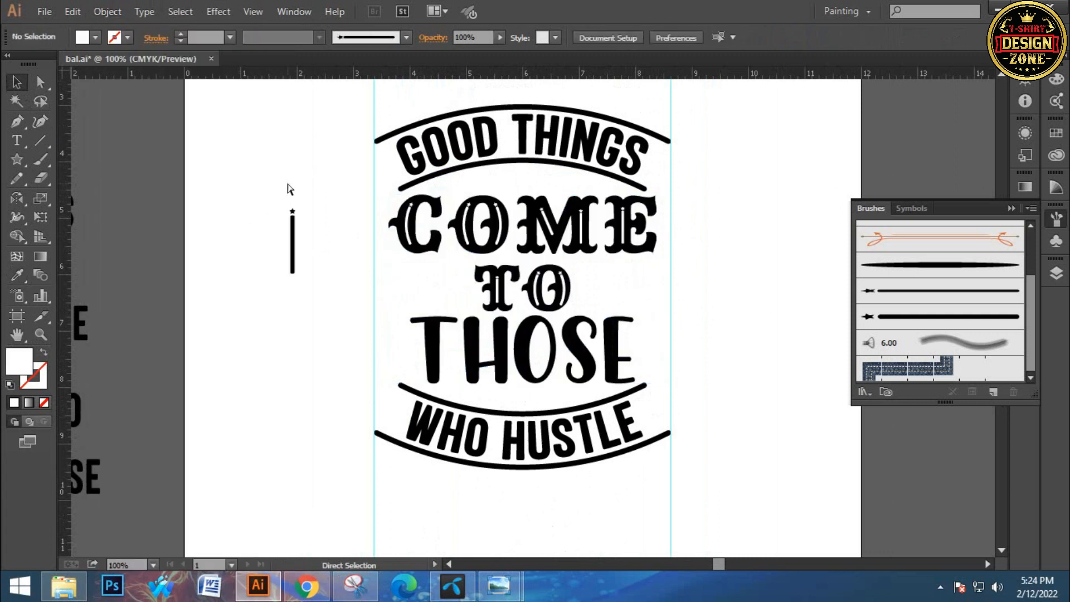
# Draw a small five-pointed star between the lower arc of GOOD THINGS and the word COME
pyautogui.hotkey('ctrl', '0')
pyautogui.keyDown('ctrl'); pyautogui.click(511, 287); pyautogui.keyUp('ctrl')
pyautogui.keyDown('ctrl'); pyautogui.click(535, 260); pyautogui.keyUp('ctrl')
pyautogui.keyDown('ctrl'); pyautogui.click(534, 260); pyautogui.keyUp('ctrl')
pyautogui.moveTo(589, 332); pyautogui.dragTo(497, 270)
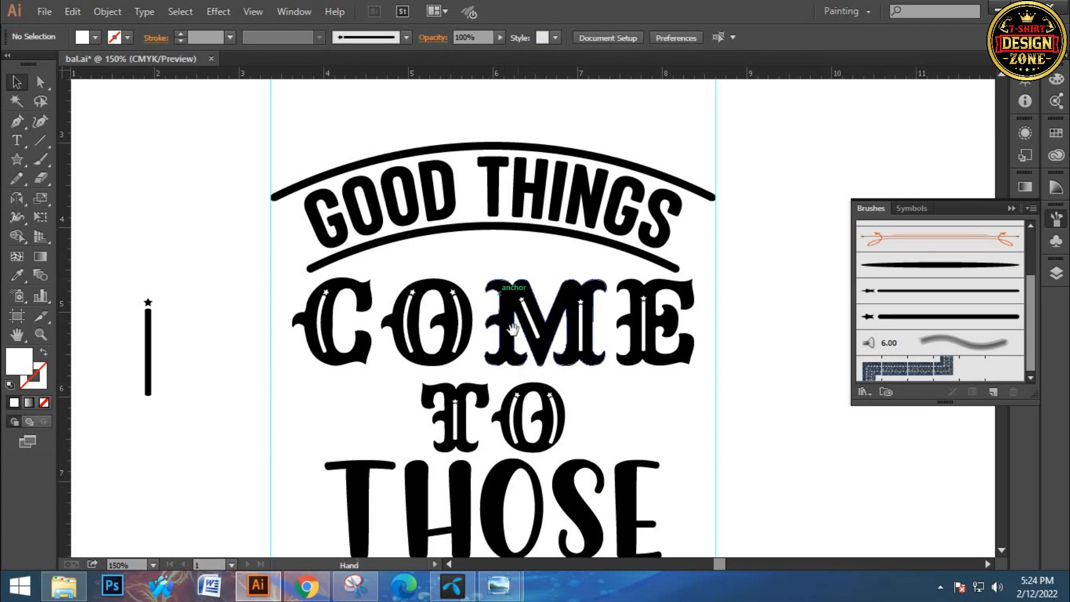
pyautogui.click(1010, 208)
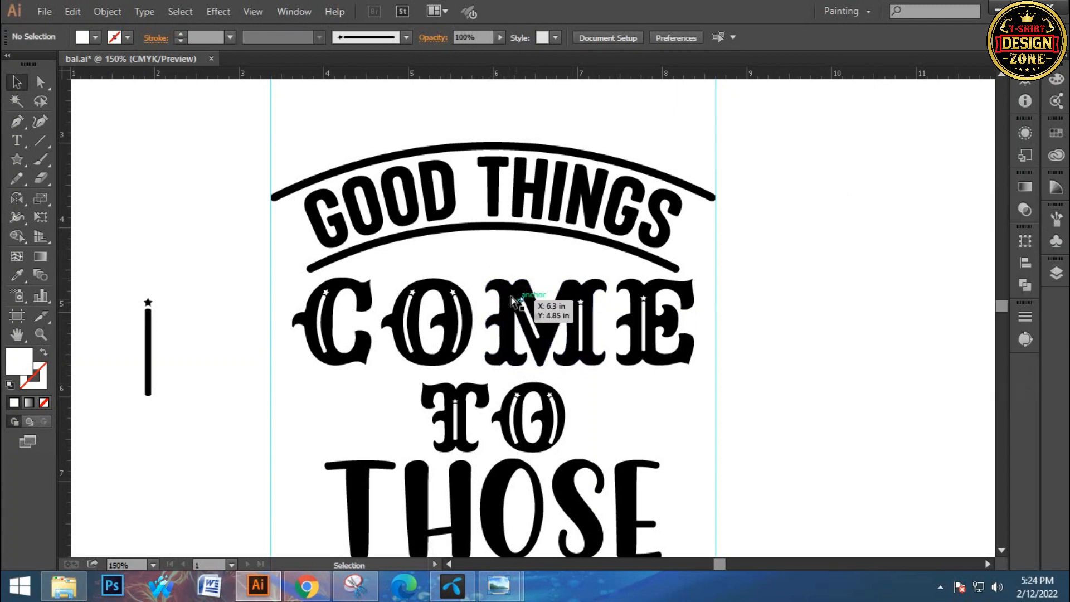
pyautogui.keyDown('ctrl'); pyautogui.click(510, 296); pyautogui.keyUp('ctrl')
pyautogui.moveTo(573, 292); pyautogui.dragTo(546, 241)
pyautogui.moveTo(11, 164); pyautogui.dragTo(83, 236)
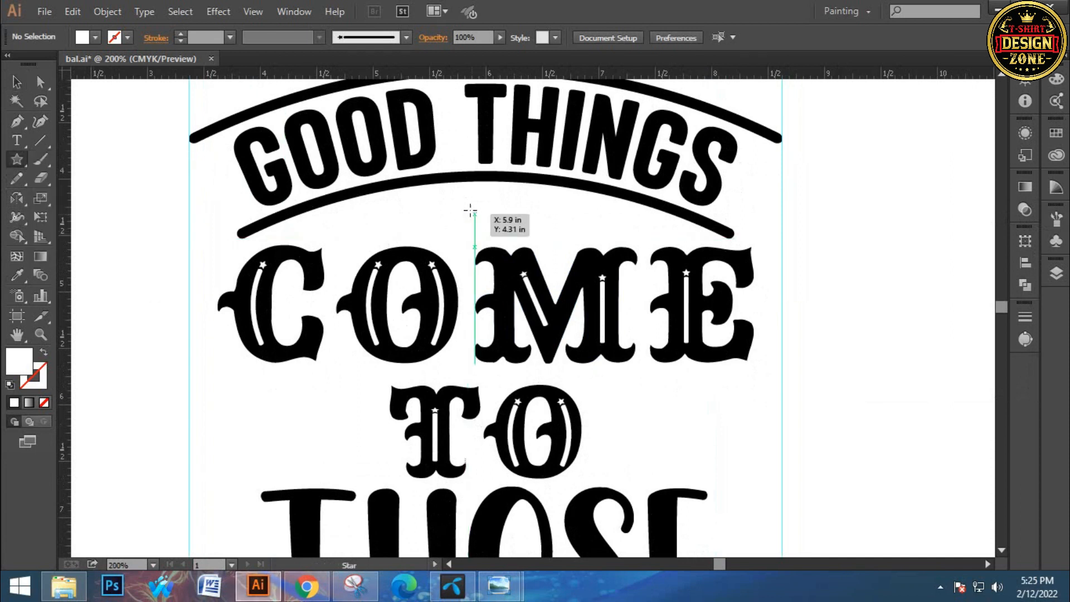
pyautogui.moveTo(468, 205); pyautogui.dragTo(480, 216)
pyautogui.click(16, 82)
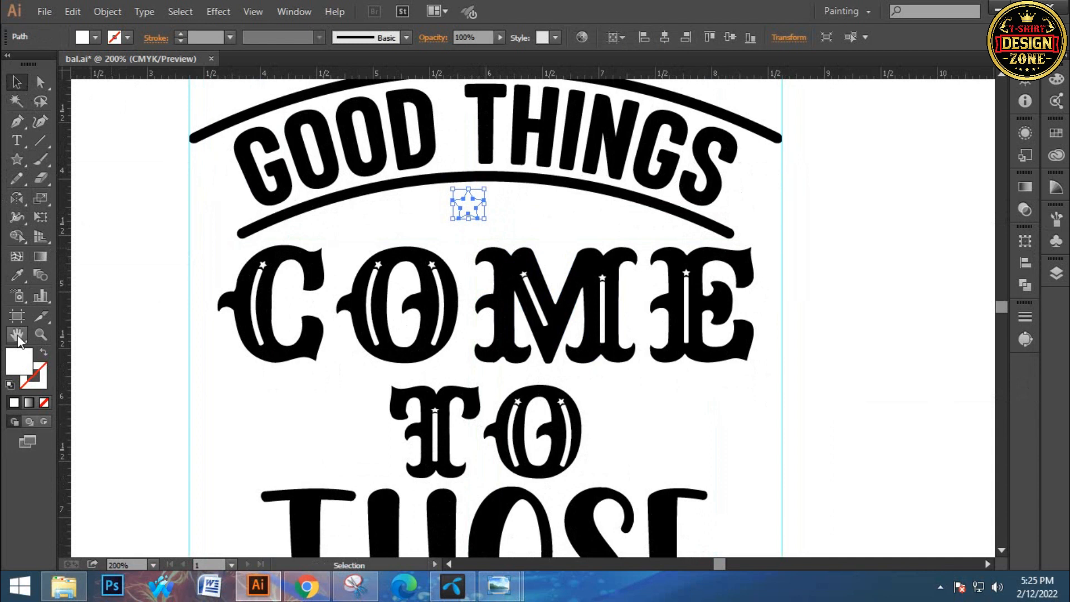
# Fill the star with black sampled from the C of COME and align it to the horizontal center
pyautogui.click(17, 276)
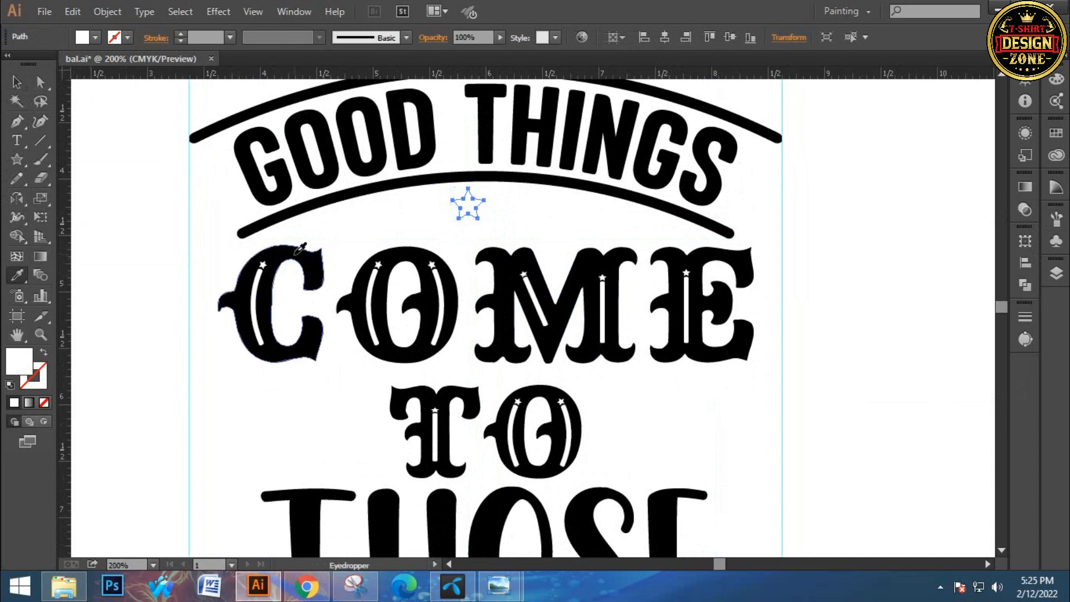
pyautogui.click(298, 249)
pyautogui.click(17, 82)
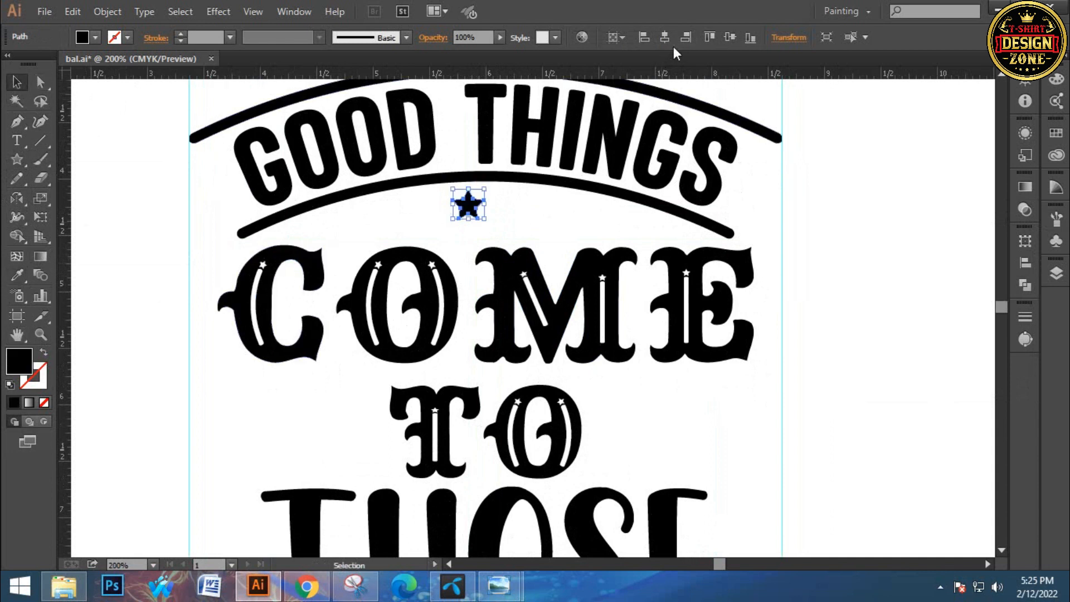
pyautogui.click(664, 37)
# Place two progressively smaller copies of the star to the right of the central star
pyautogui.keyDown('ctrl'); pyautogui.click(486, 232); pyautogui.keyUp('ctrl')
pyautogui.moveTo(597, 241); pyautogui.dragTo(476, 180)
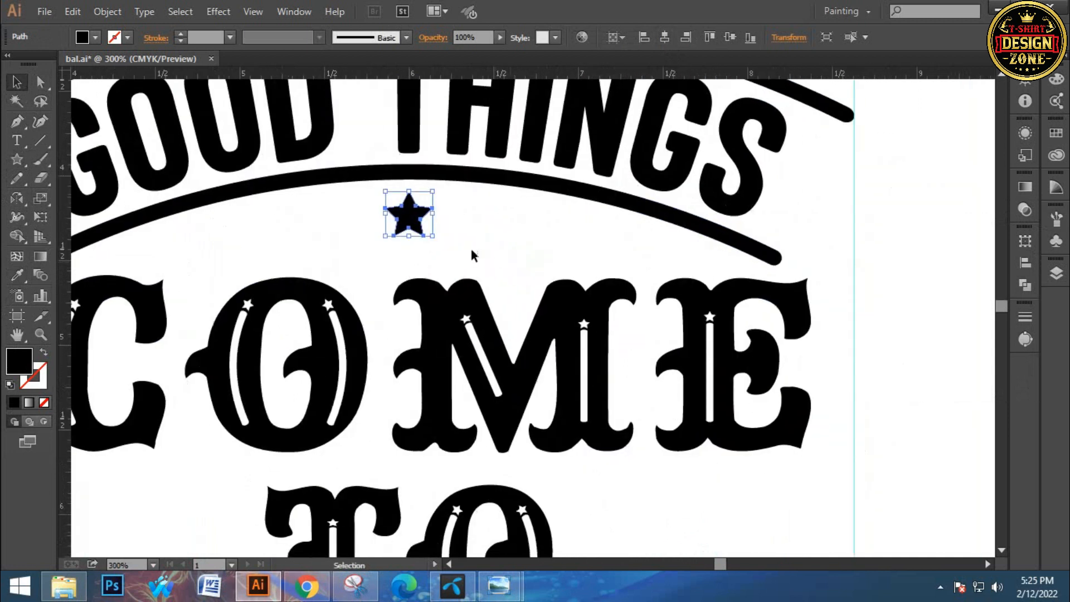
pyautogui.moveTo(409, 226); pyautogui.dragTo(479, 237)
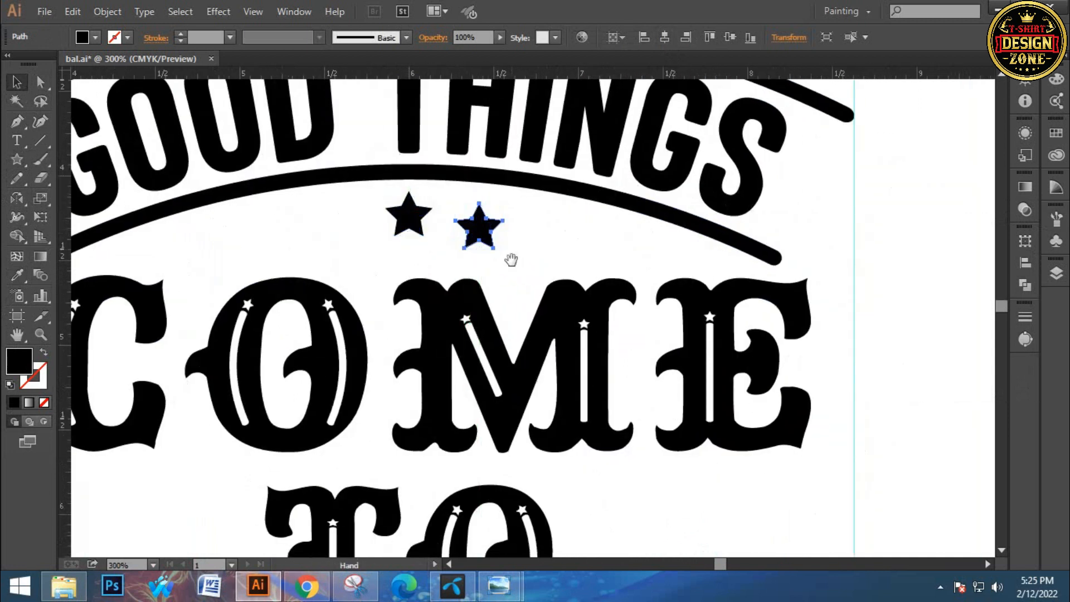
pyautogui.keyDown('ctrl'); pyautogui.click(512, 261); pyautogui.keyUp('ctrl')
pyautogui.moveTo(535, 279); pyautogui.dragTo(567, 261)
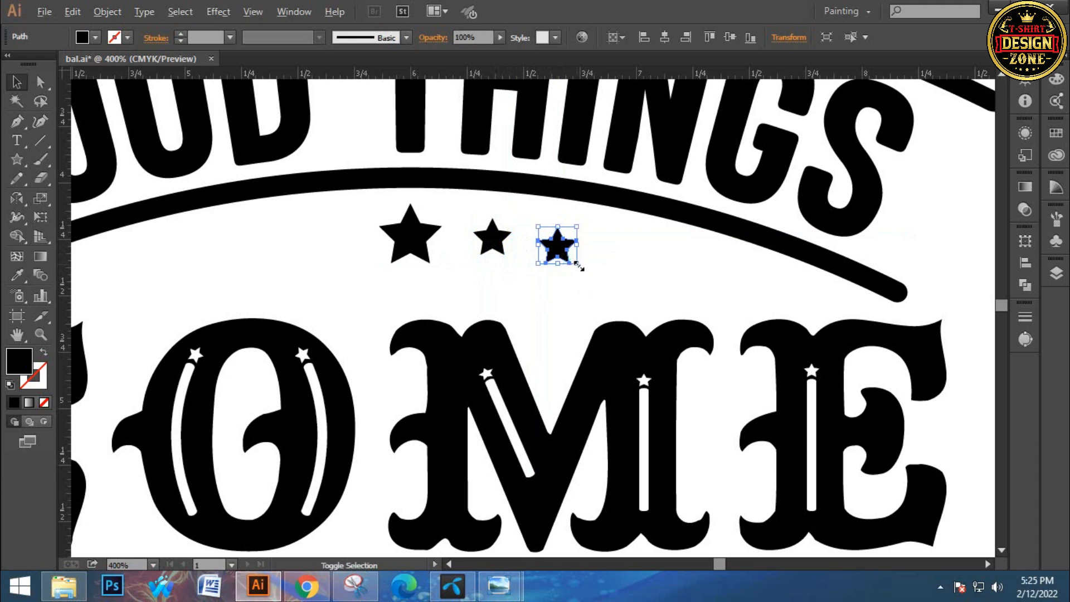
# Group the two smaller stars and place a horizontally reflected copy of the pair left of the central star
pyautogui.click(560, 273)
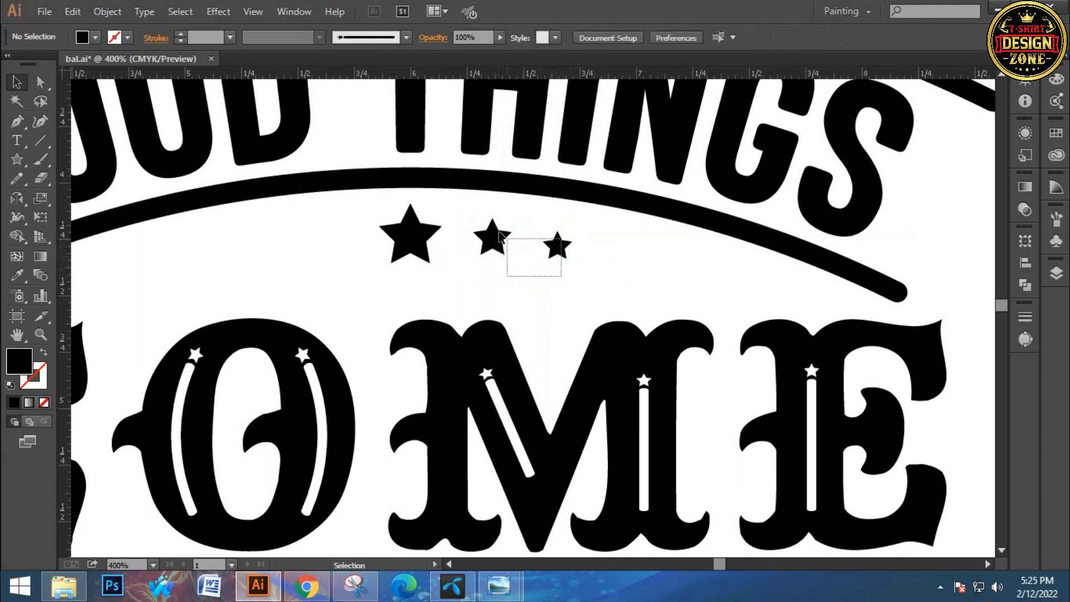
pyautogui.moveTo(500, 233); pyautogui.dragTo(504, 237)
pyautogui.hotkey('ctrl', 'g')
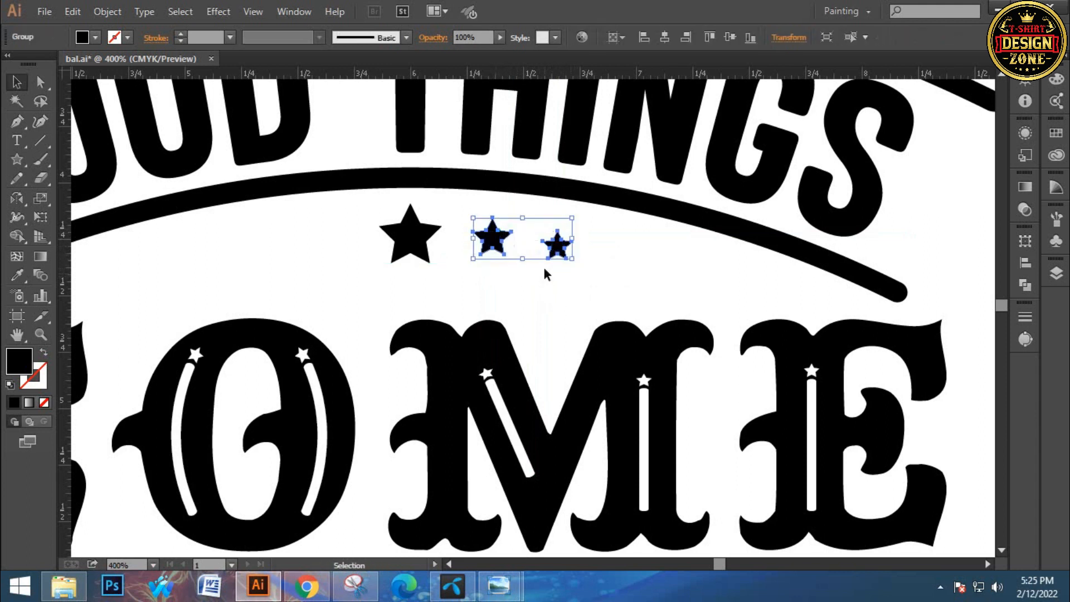
pyautogui.rightClick(502, 245)
pyautogui.moveTo(613, 352)
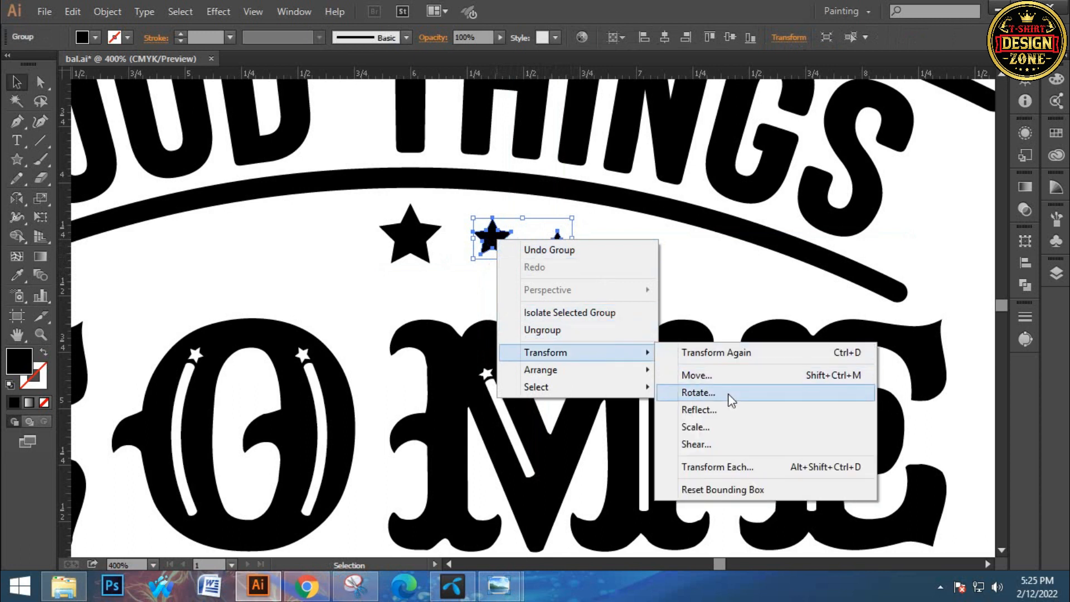
pyautogui.click(724, 410)
pyautogui.click(593, 402)
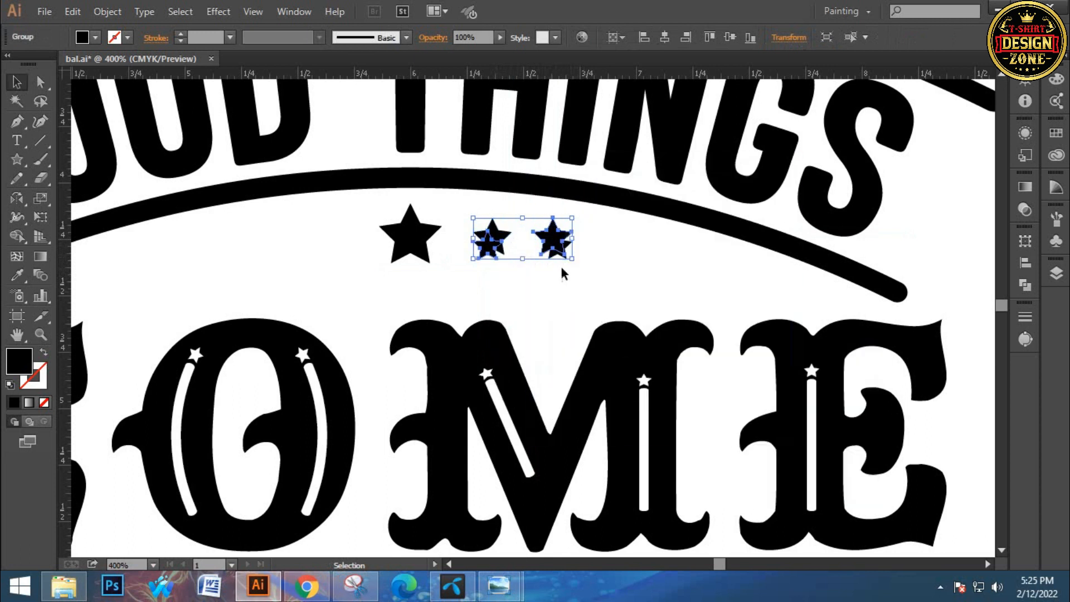
pyautogui.moveTo(552, 248); pyautogui.dragTo(323, 256)
# Center the two side pairs horizontally around the large star and group all five stars
pyautogui.keyDown('shift'); pyautogui.click(490, 245); pyautogui.keyUp('shift')
pyautogui.keyDown('shift'); pyautogui.click(557, 247); pyautogui.keyUp('shift')
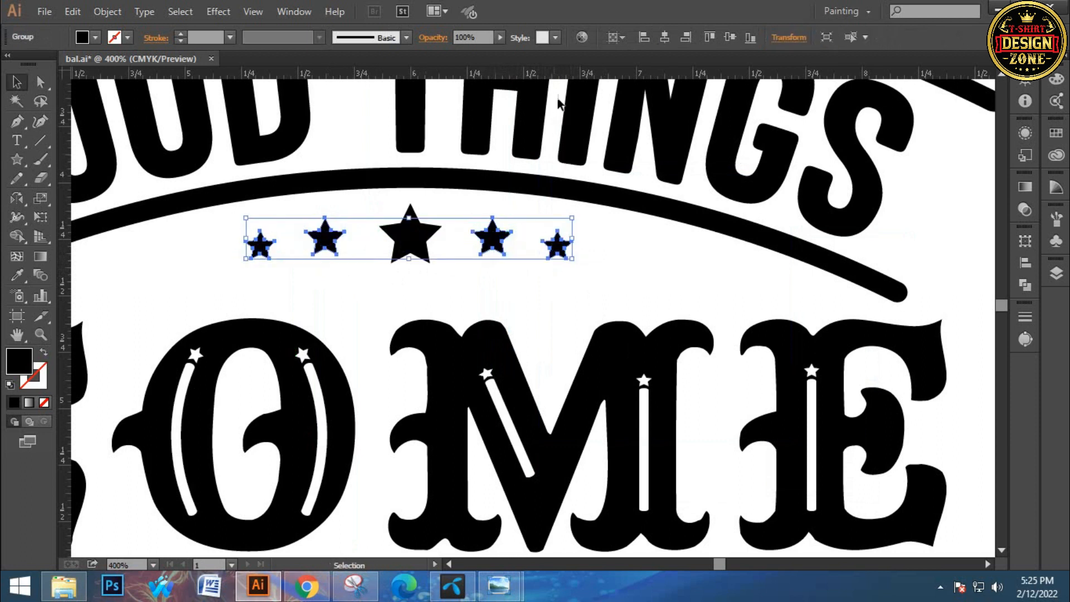
pyautogui.click(663, 37)
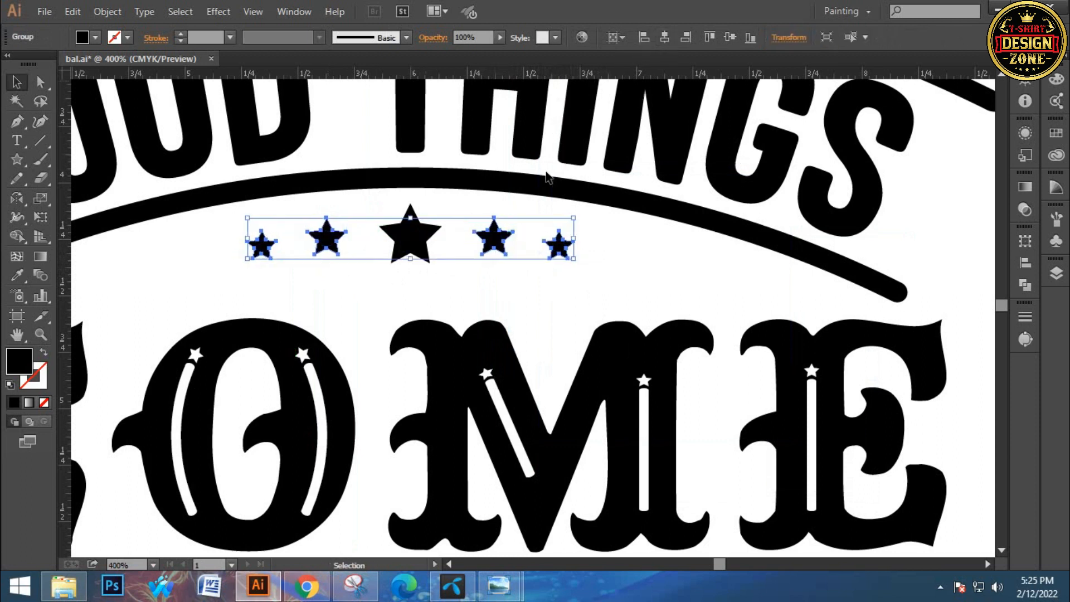
pyautogui.keyDown('shift'); pyautogui.click(407, 237); pyautogui.keyUp('shift')
pyautogui.hotkey('ctrl', 'g')
pyautogui.click(508, 286)
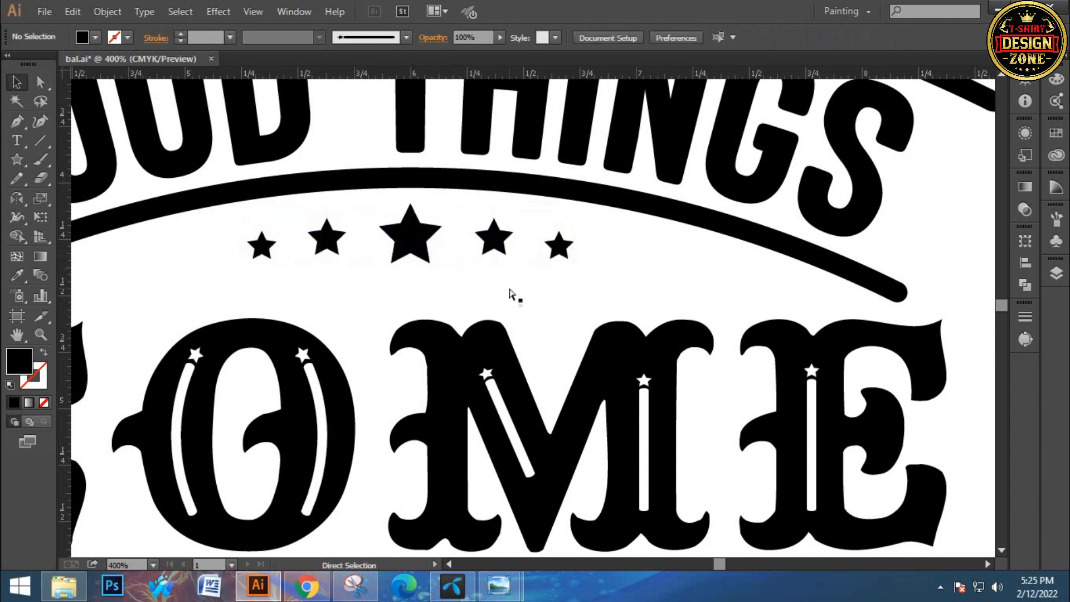
# Scale the five-star row up slightly from its center in the gap above COME
pyautogui.hotkey('ctrl', '1')
pyautogui.hotkey('ctrl', '+')
pyautogui.hotkey('ctrl', '+')
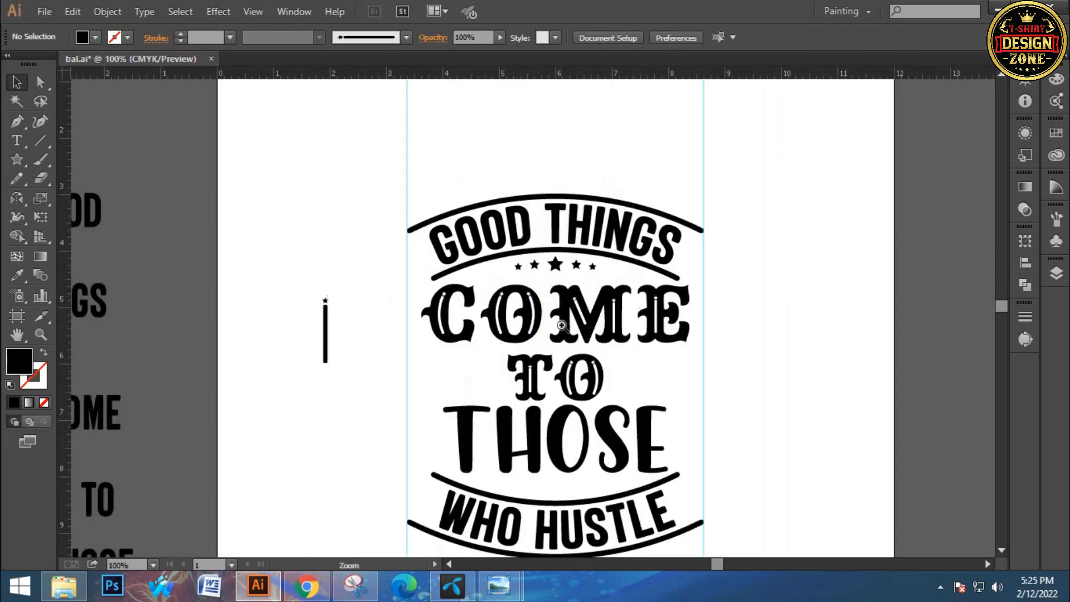
pyautogui.click(557, 228)
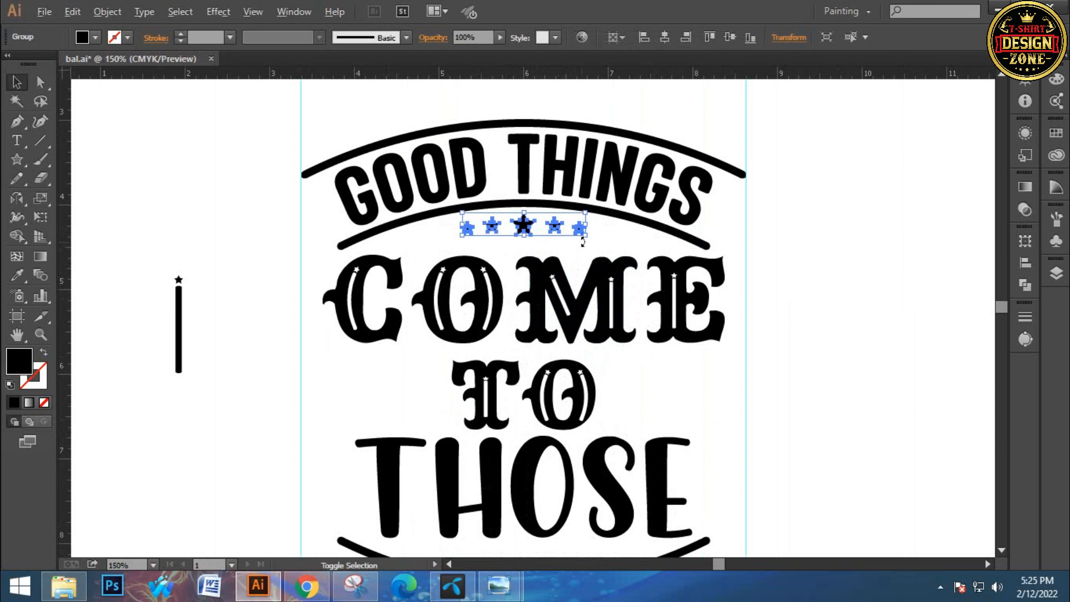
pyautogui.moveTo(587, 236)
pyautogui.mouseDown()
pyautogui.moveTo(615, 239)
pyautogui.moveTo(597, 240)
pyautogui.mouseUp()
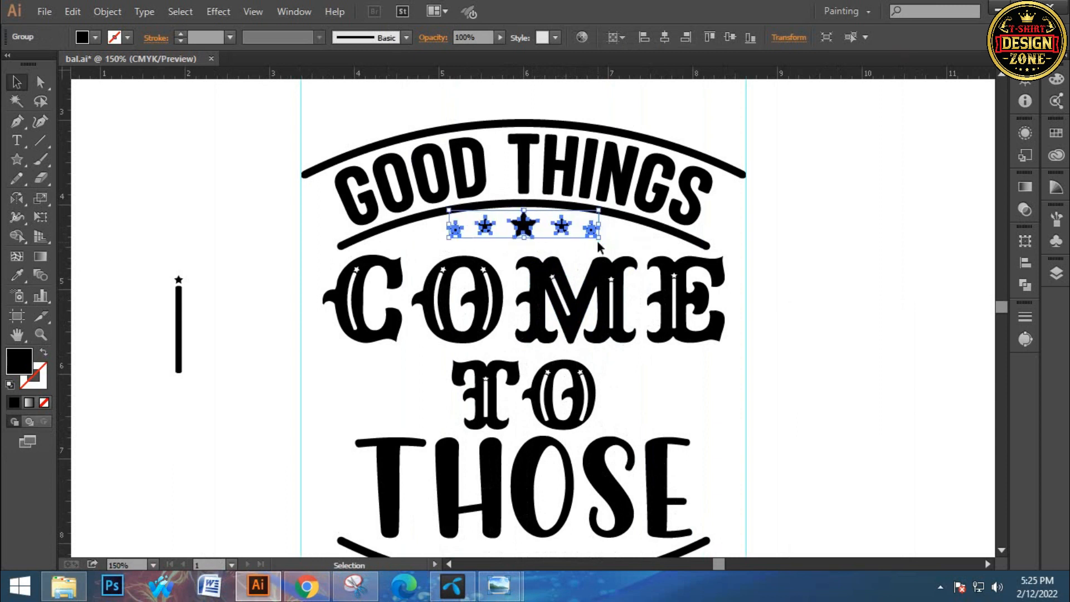
pyautogui.click(808, 196)
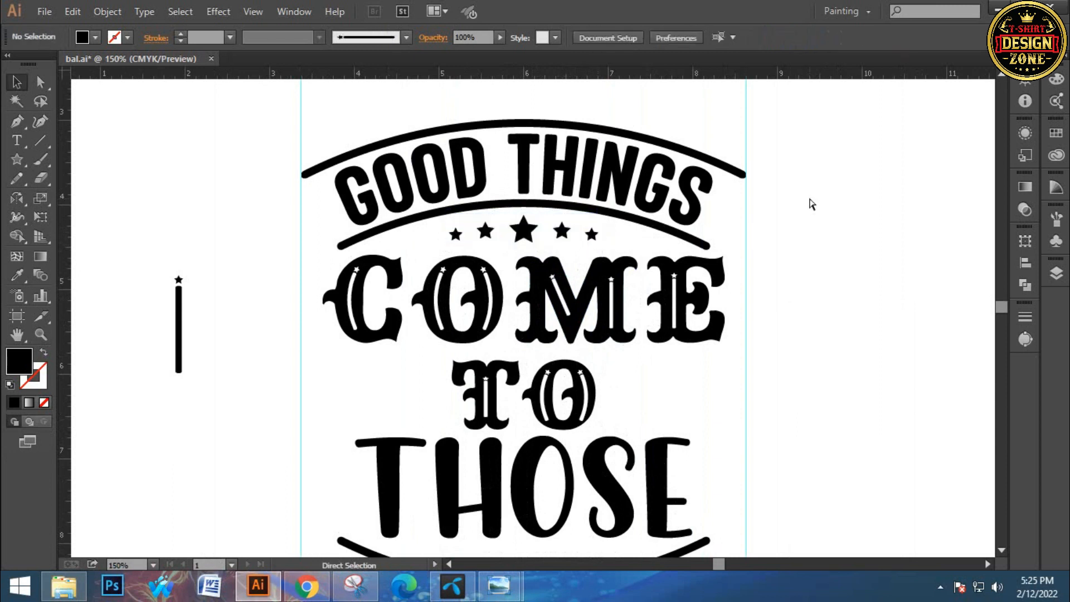
# Place a vertically flipped copy of the five-star row between THOSE and the WHO HUSTLE frame, nudging it slightly down
pyautogui.hotkey('ctrl', '0')
pyautogui.hotkey('ctrl', '1')
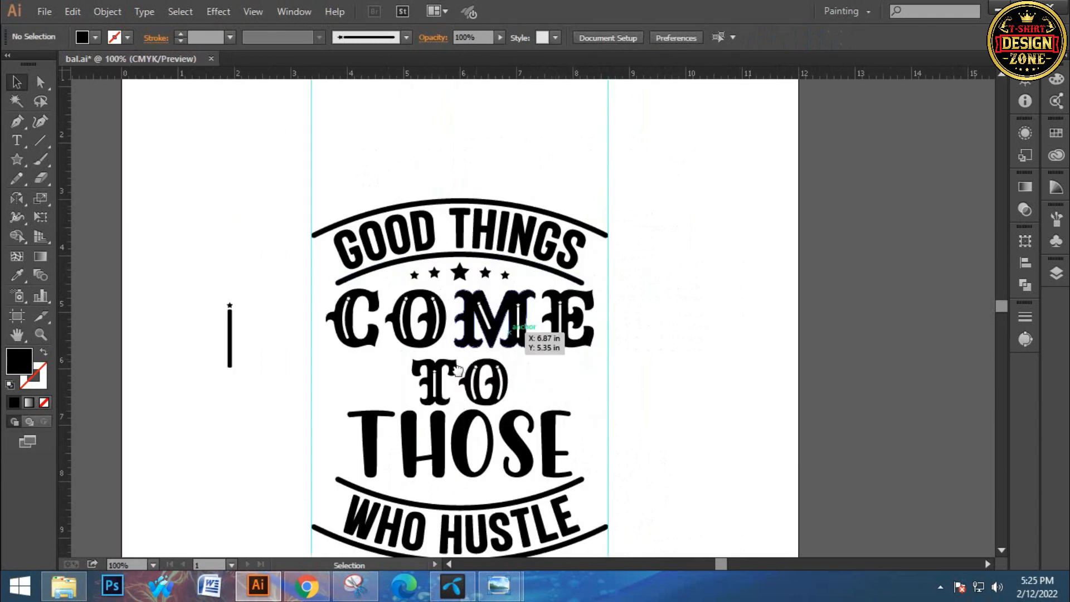
pyautogui.moveTo(548, 133); pyautogui.dragTo(468, 347)
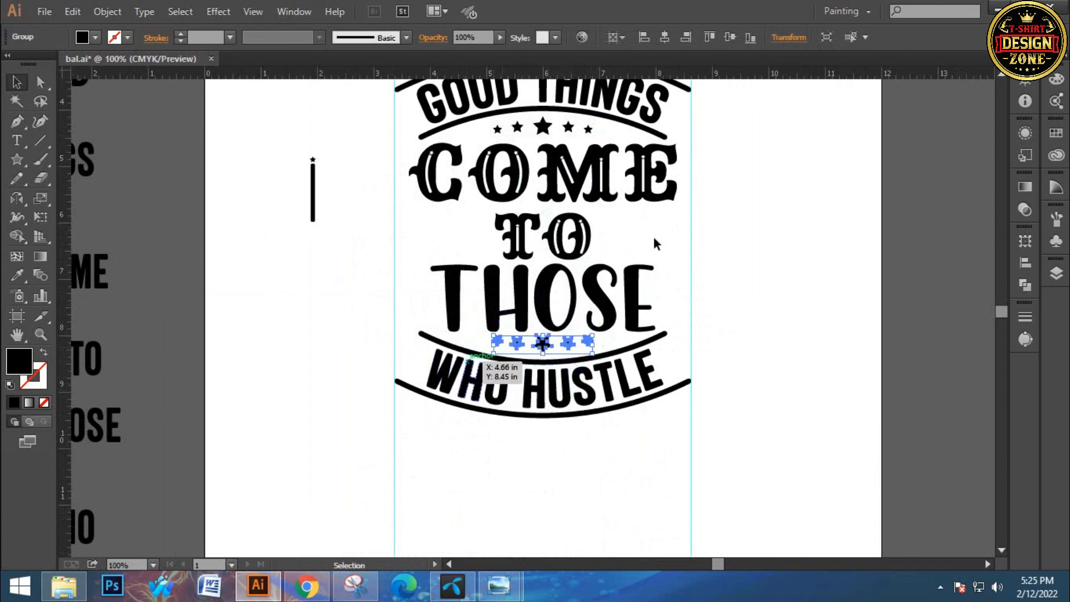
pyautogui.press('Down')
pyautogui.press('Down')
pyautogui.press('Down')
pyautogui.press('Down')
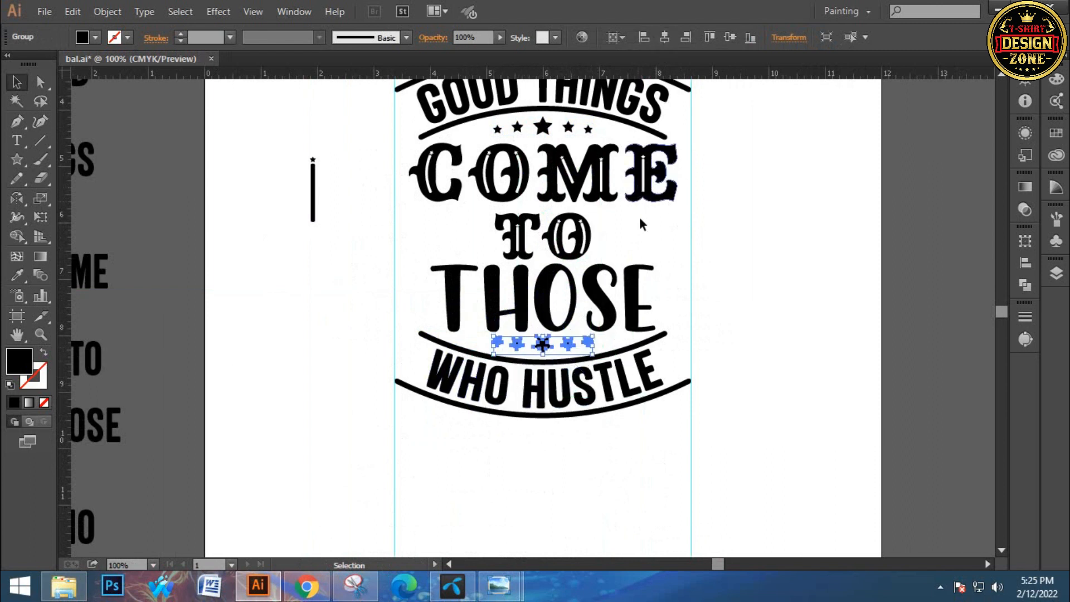
pyautogui.click(737, 309)
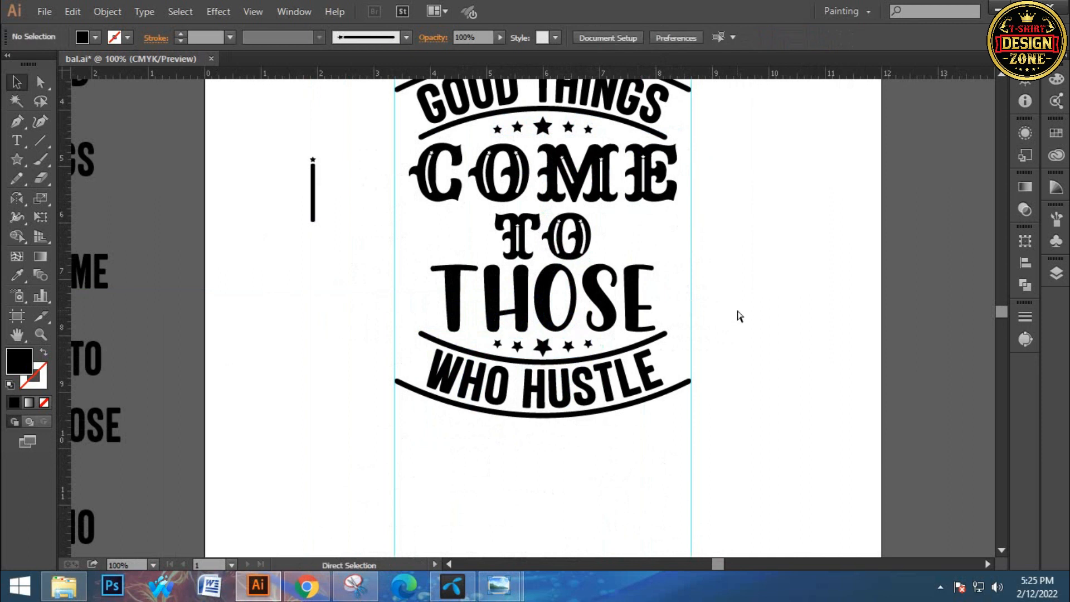
# Select the five-star row between THOSE and WHO HUSTLE
pyautogui.keyDown('ctrl'); pyautogui.click(518, 368); pyautogui.keyUp('ctrl')
pyautogui.click(571, 287)
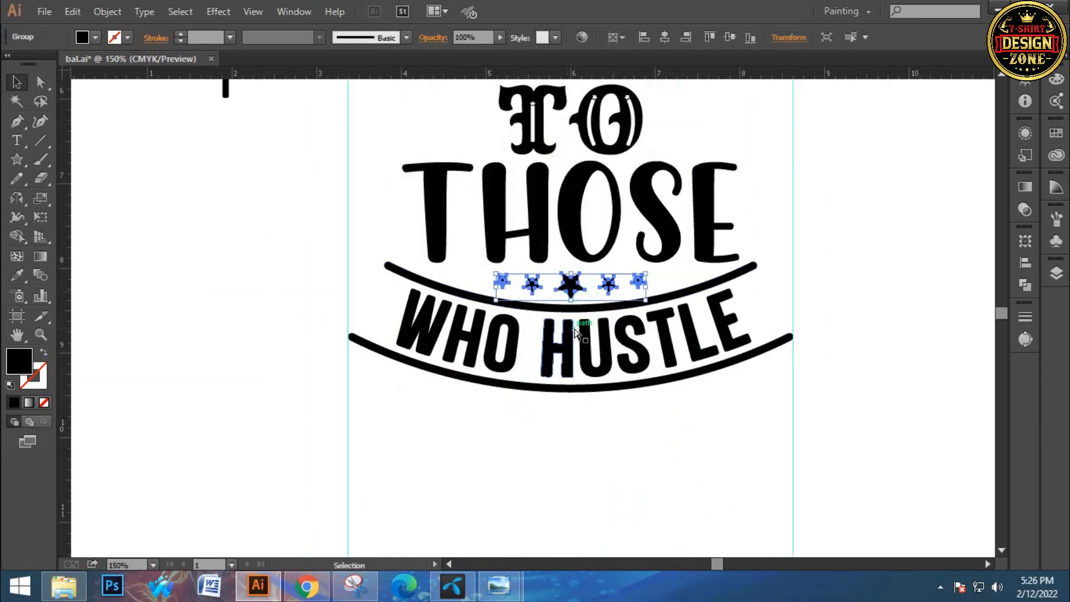
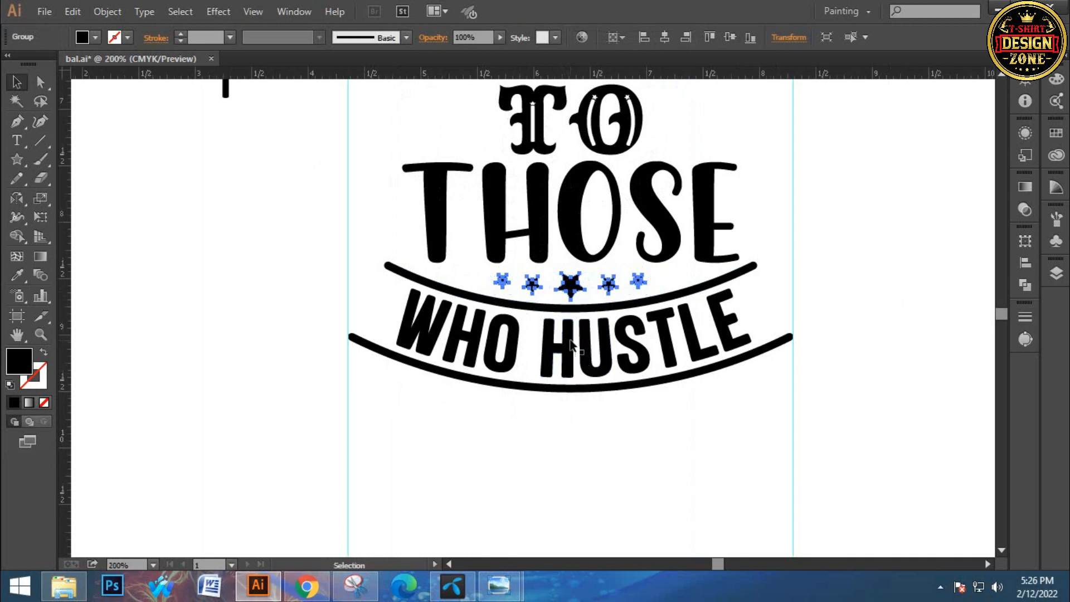
# Isolate the five-star group between THOSE and the WHO HUSTLE frame for editing
pyautogui.keyDown('ctrl'); pyautogui.click(571, 340); pyautogui.keyUp('ctrl')
pyautogui.click(537, 413)
pyautogui.keyDown('ctrl'); pyautogui.click(547, 293); pyautogui.keyUp('ctrl')
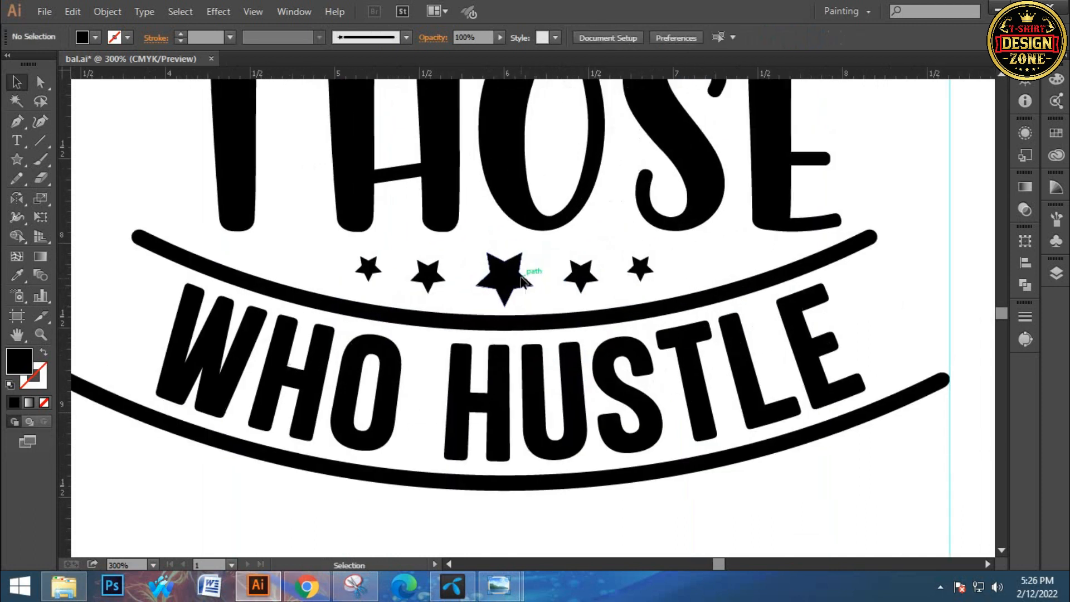
pyautogui.click(522, 279)
pyautogui.click(531, 274)
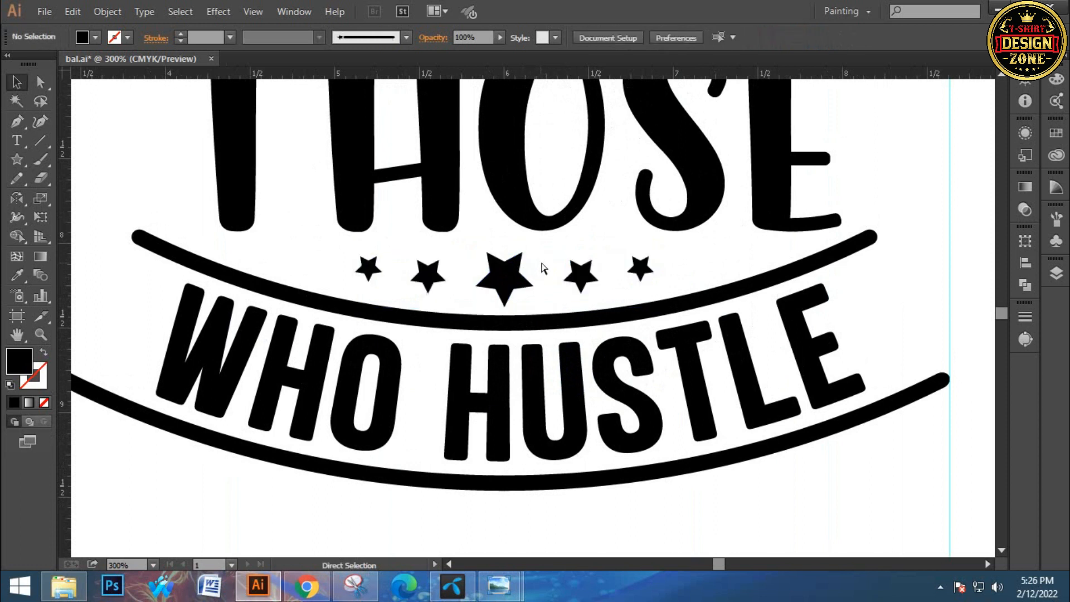
pyautogui.hotkey('ctrl', '0')
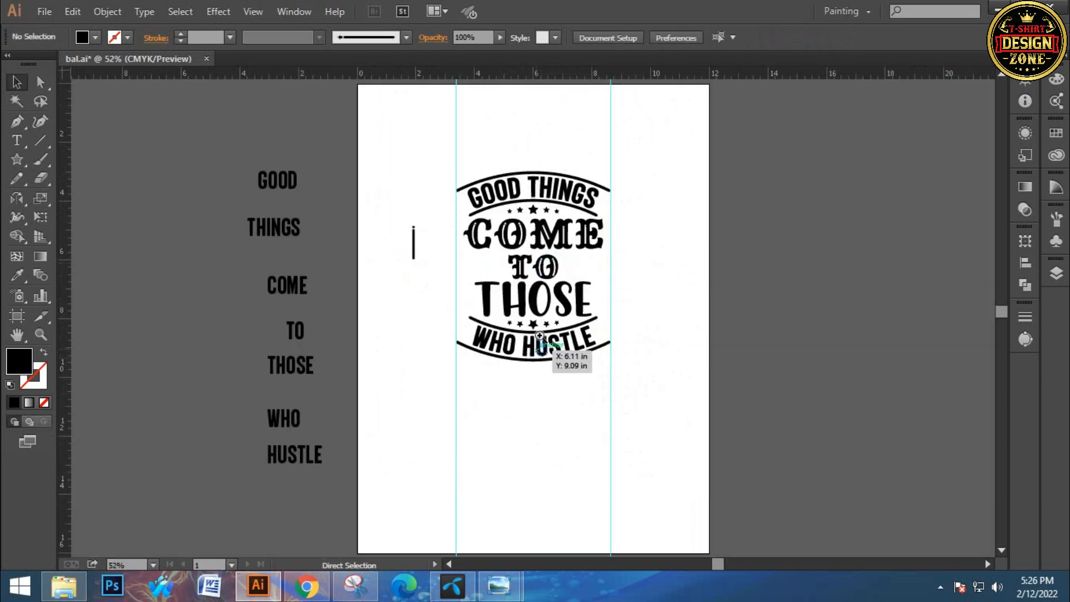
pyautogui.keyDown('ctrl'); pyautogui.click(539, 335); pyautogui.keyUp('ctrl')
pyautogui.keyDown('ctrl'); pyautogui.click(518, 311); pyautogui.keyUp('ctrl')
pyautogui.keyDown('ctrl'); pyautogui.click(517, 337); pyautogui.keyUp('ctrl')
pyautogui.keyDown('ctrl'); pyautogui.click(516, 336); pyautogui.keyUp('ctrl')
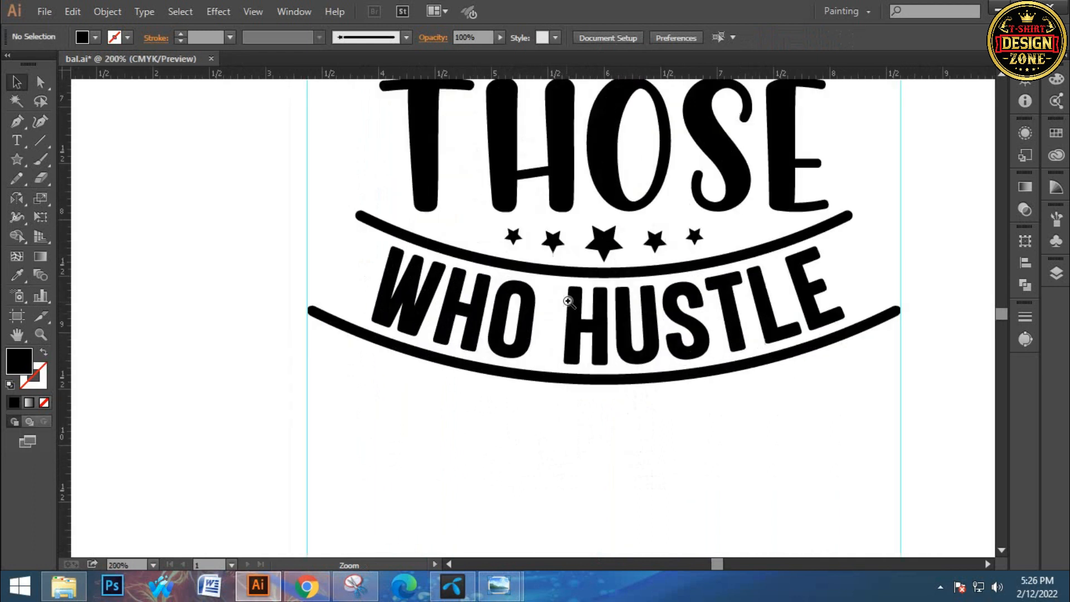
pyautogui.keyDown('ctrl'); pyautogui.click(567, 302); pyautogui.keyUp('ctrl')
pyautogui.rightClick(585, 229)
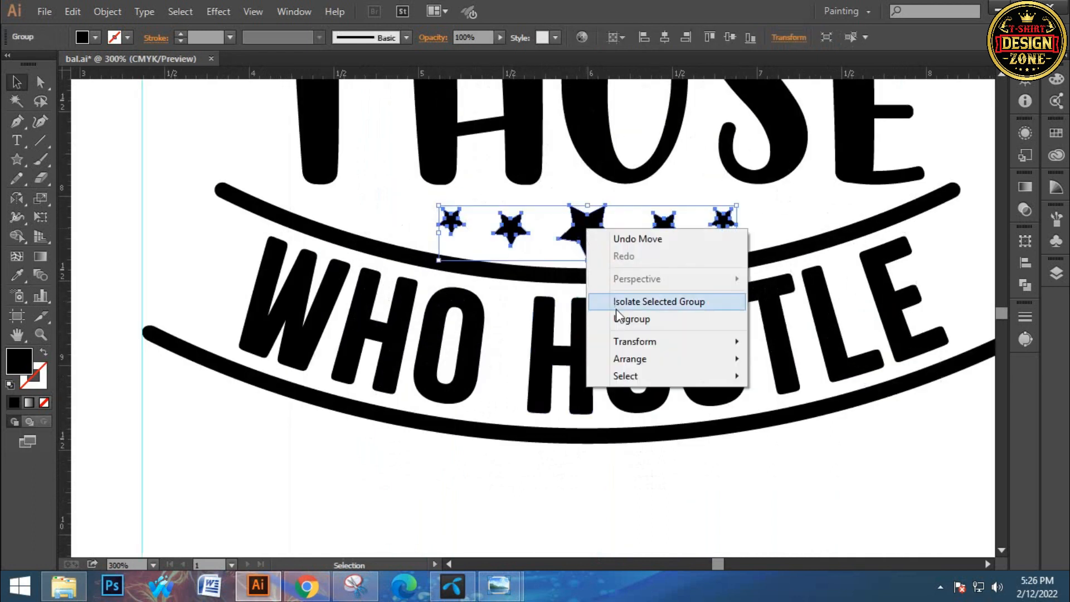
pyautogui.click(617, 302)
# Rotate the large middle star of the lower row so that one point faces straight up
pyautogui.keyDown('ctrl'); pyautogui.click(613, 242); pyautogui.keyUp('ctrl')
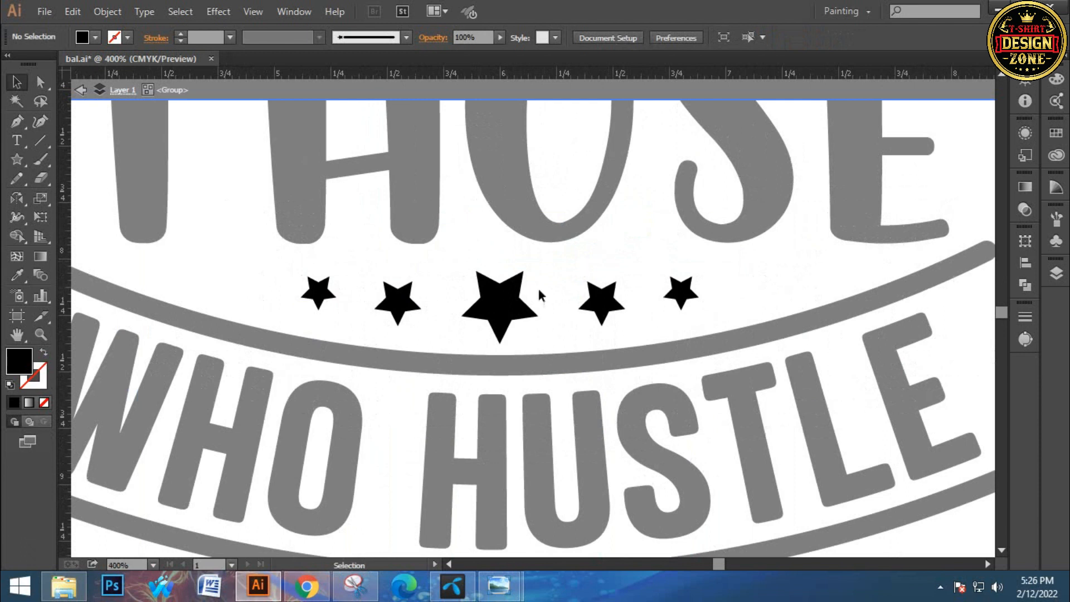
pyautogui.click(534, 308)
pyautogui.moveTo(546, 273); pyautogui.dragTo(554, 302)
pyautogui.click(555, 301)
# Ungroup the side stars into two pairs and split the right-hand pair into single stars
pyautogui.click(623, 304)
pyautogui.rightClick(624, 303)
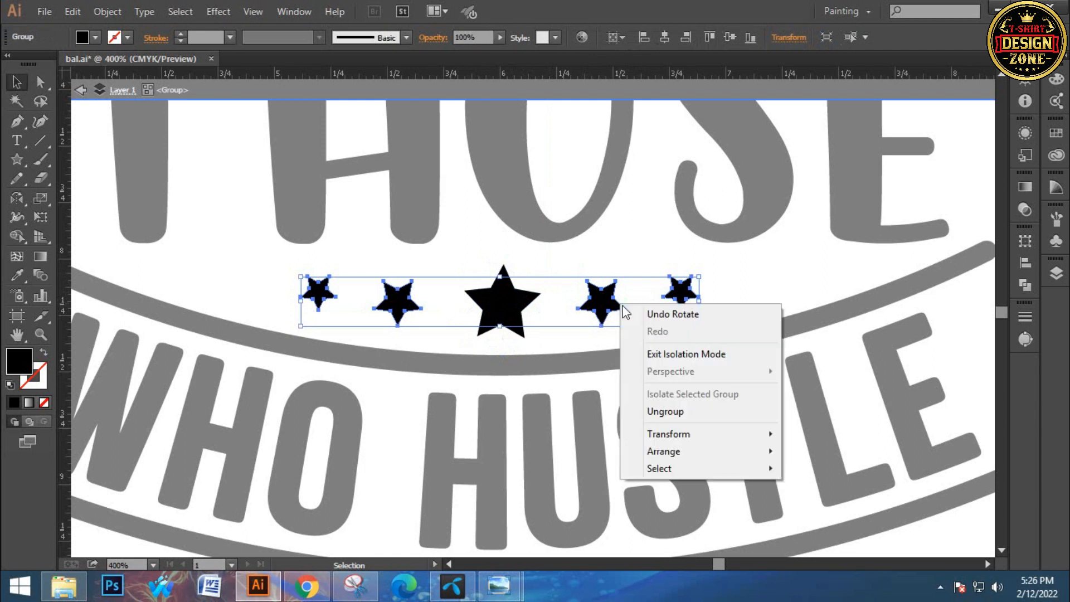
pyautogui.click(663, 404)
pyautogui.click(613, 287)
pyautogui.click(613, 287)
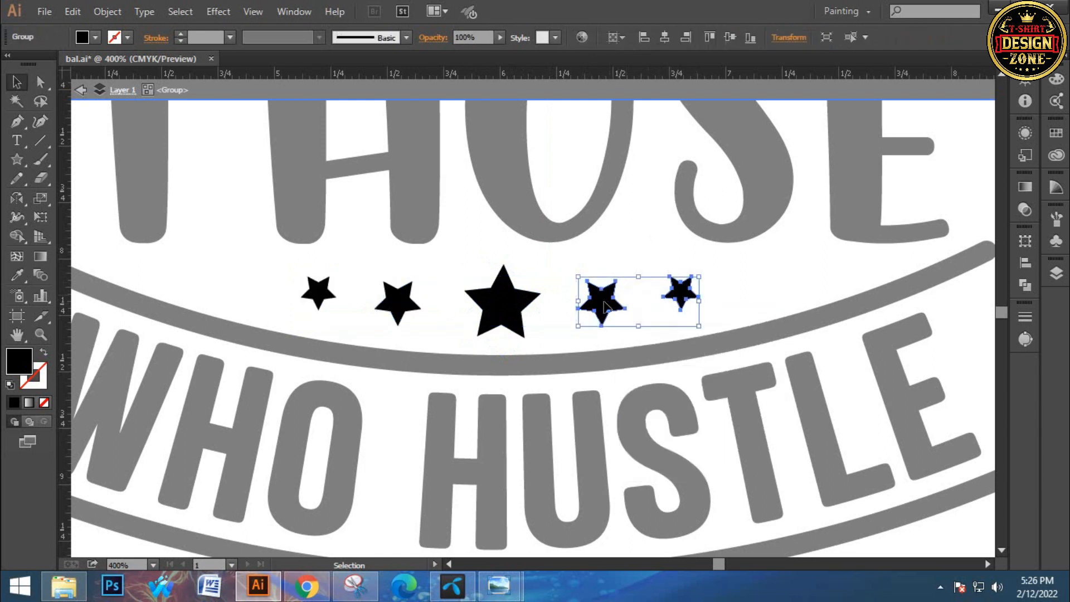
pyautogui.rightClick(608, 306)
pyautogui.click(644, 407)
# Rotate both small stars on the right side of the row so that they point upward
pyautogui.click(640, 256)
pyautogui.click(608, 298)
pyautogui.moveTo(633, 278); pyautogui.dragTo(663, 286)
pyautogui.click(667, 261)
pyautogui.click(682, 296)
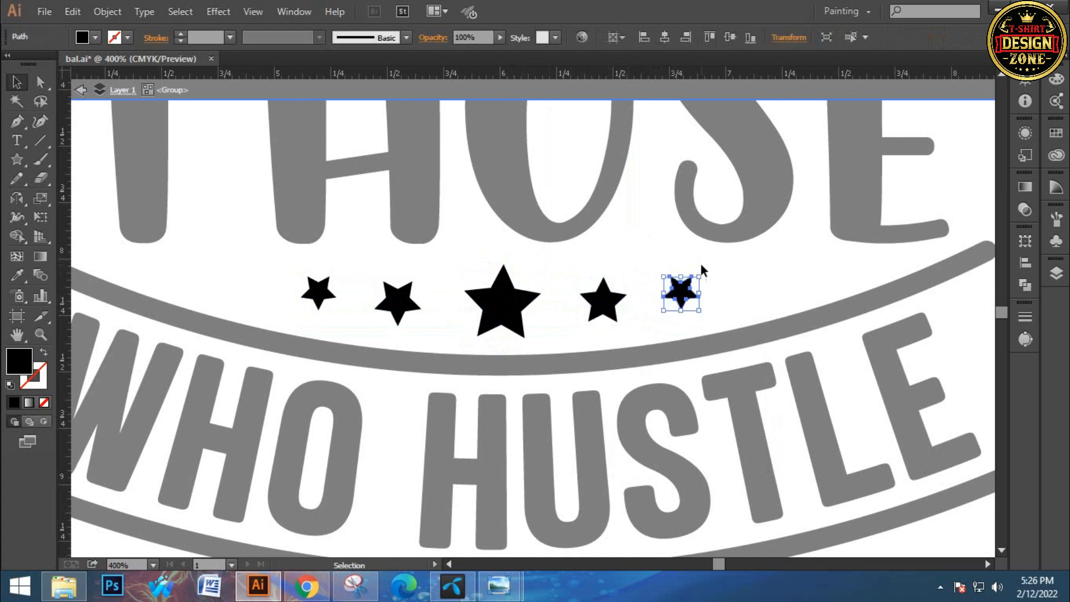
pyautogui.moveTo(700, 270); pyautogui.dragTo(711, 282)
pyautogui.click(731, 252)
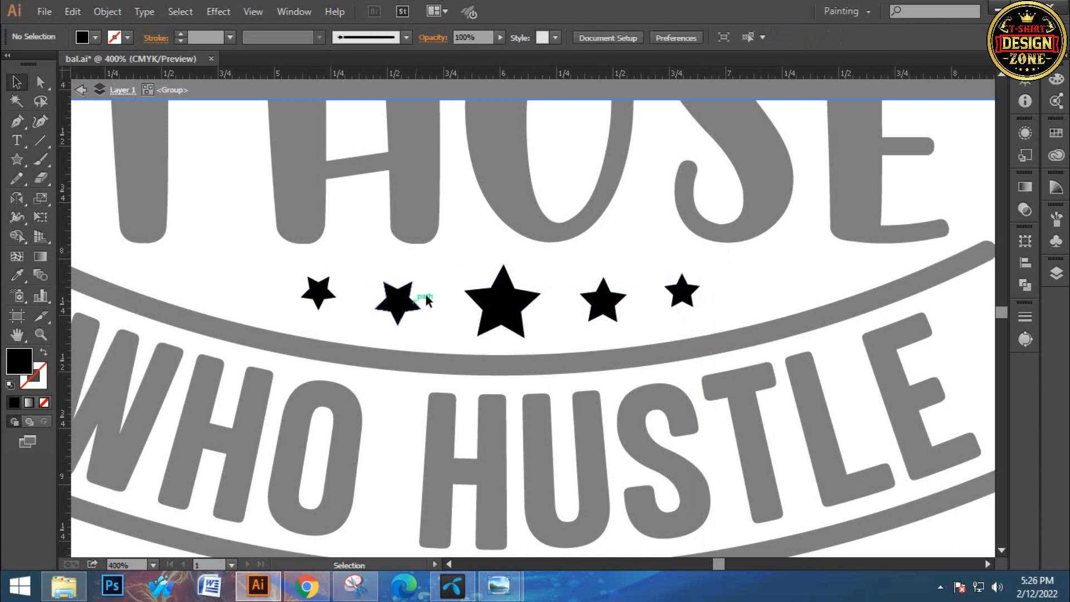
# Ungroup the left-hand star pair and rotate its inner star toward an upright position
pyautogui.click(420, 298)
pyautogui.rightClick(407, 284)
pyautogui.click(463, 404)
pyautogui.click(467, 330)
pyautogui.click(415, 304)
pyautogui.moveTo(430, 283); pyautogui.dragTo(433, 298)
pyautogui.click(429, 267)
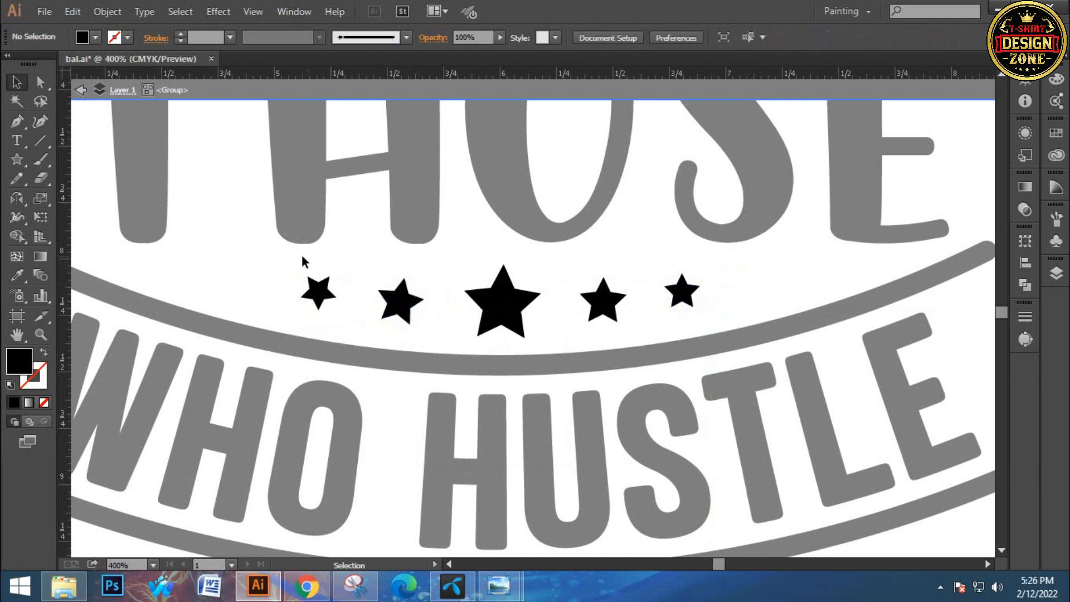
# Rotate the outer left star upright, straighten the inner left star, and leave the group's isolation mode
pyautogui.moveTo(335, 311); pyautogui.dragTo(359, 298)
pyautogui.click(336, 249)
pyautogui.click(329, 296)
pyautogui.click(410, 305)
pyautogui.moveTo(435, 313); pyautogui.dragTo(714, 299)
pyautogui.click(365, 255)
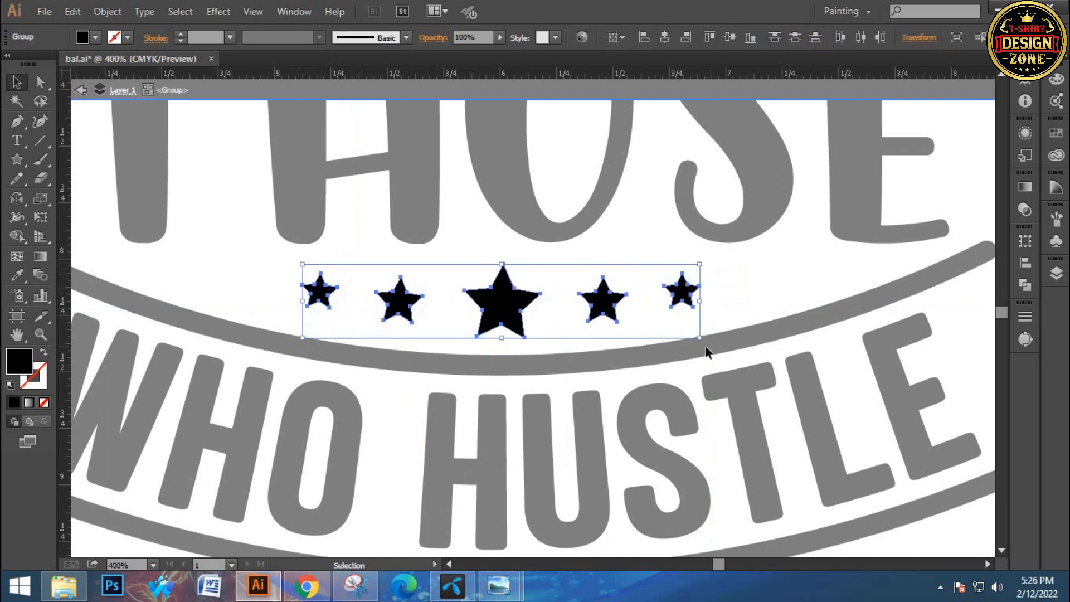
pyautogui.doubleClick(741, 273)
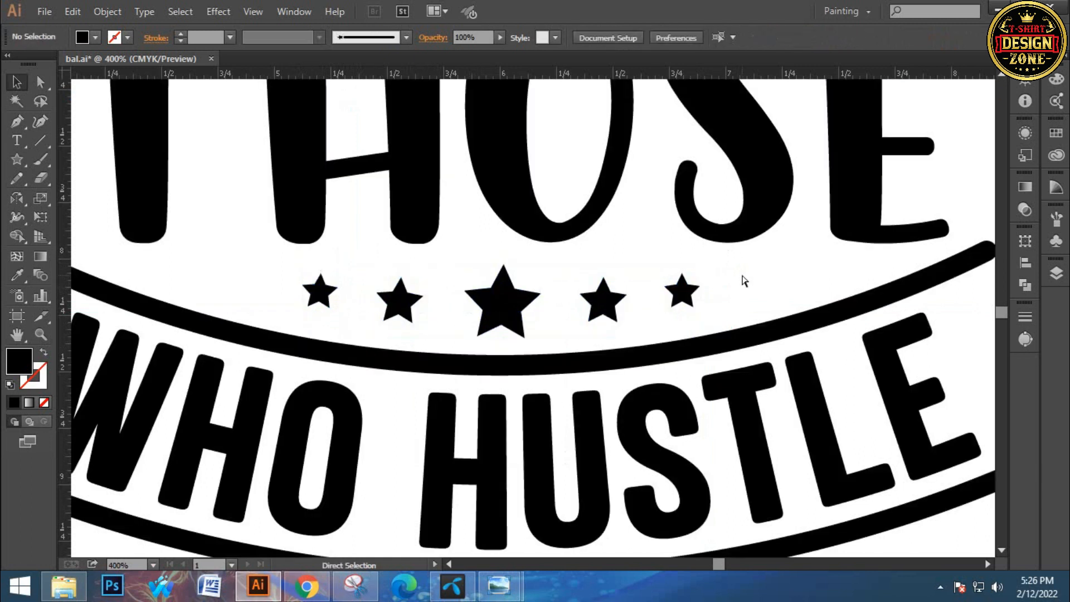
pyautogui.hotkey('ctrl', '0')
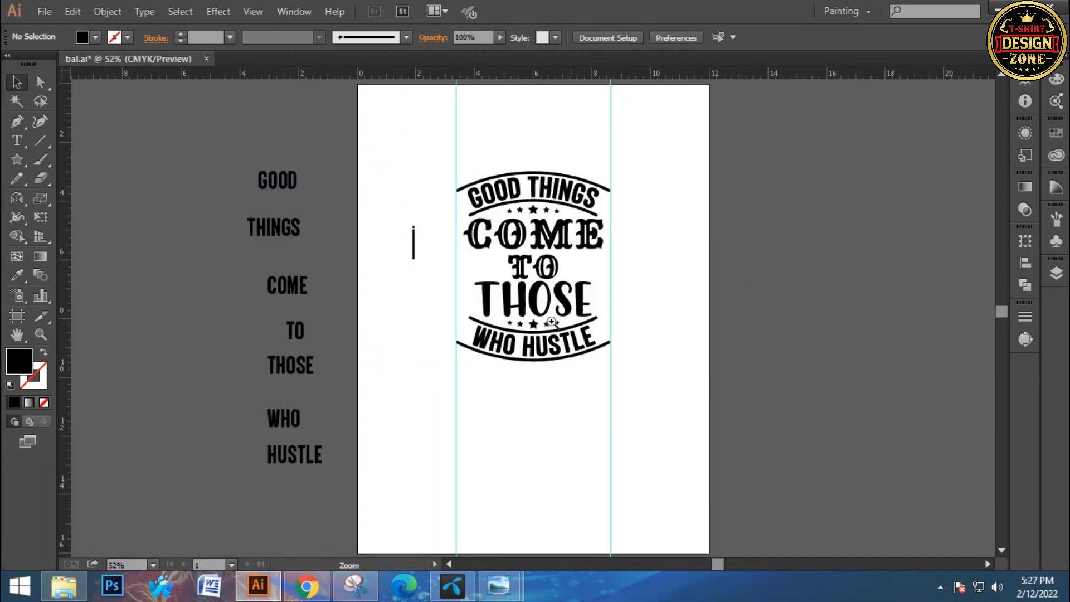
# Draw a horizontal line about 1.1 in long to the right of the word TO
pyautogui.click(531, 290)
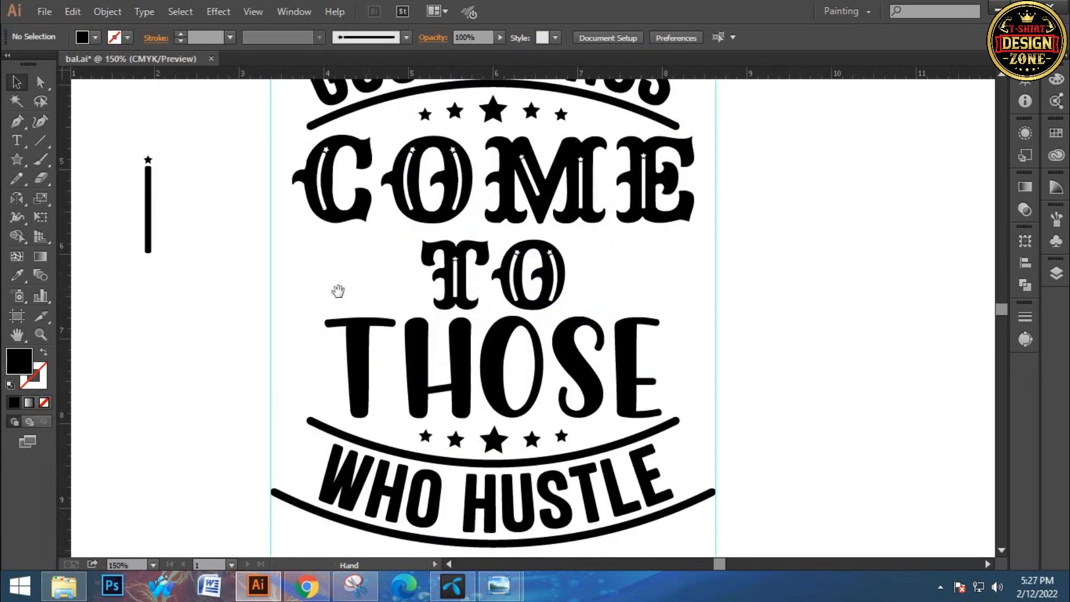
pyautogui.moveTo(642, 275); pyautogui.dragTo(558, 277)
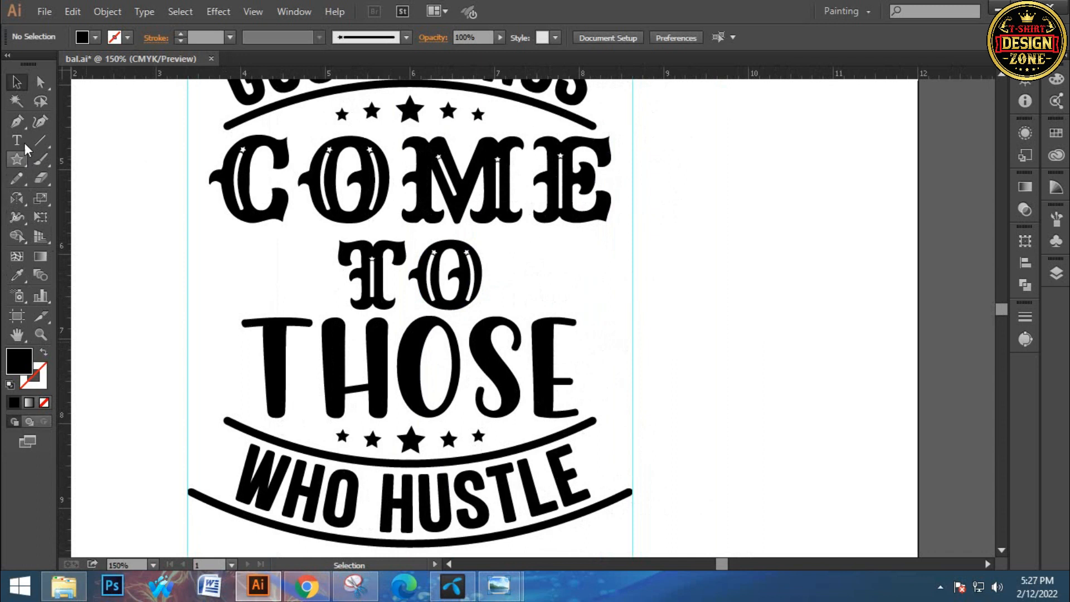
pyautogui.click(44, 141)
pyautogui.moveTo(516, 248); pyautogui.dragTo(611, 249)
pyautogui.click(17, 82)
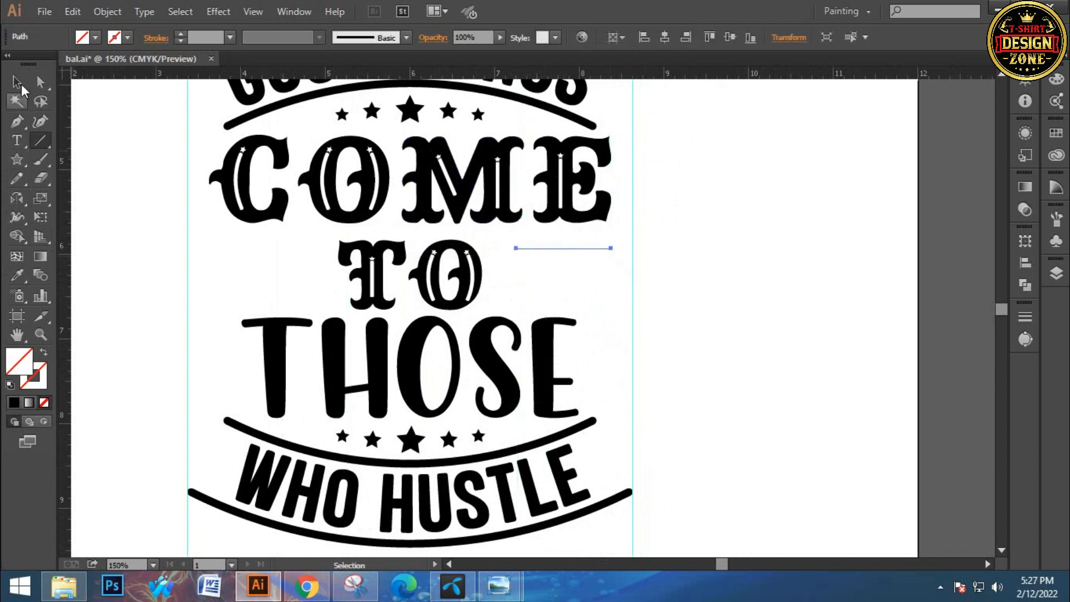
# Give the line a black 8 pt stroke with the triangular tapered width profile
pyautogui.click(128, 37)
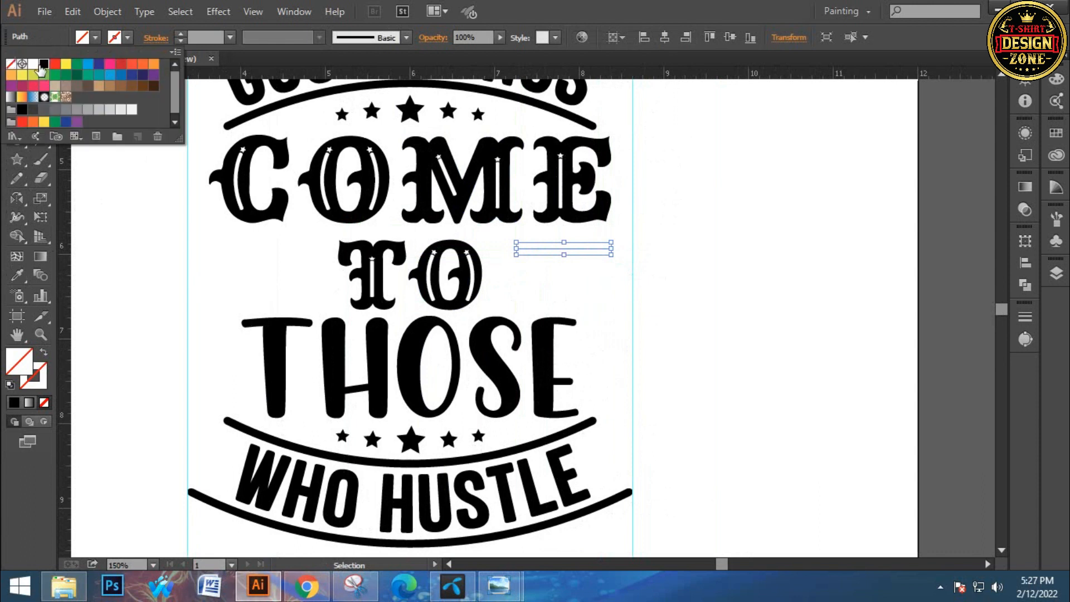
pyautogui.click(43, 65)
pyautogui.click(559, 5)
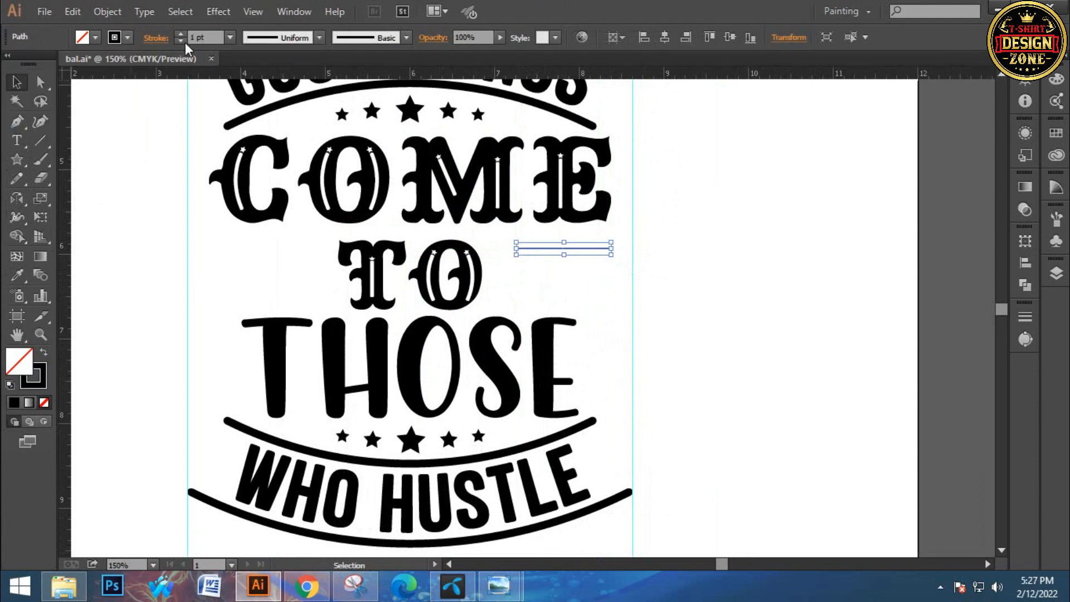
pyautogui.click(183, 35)
pyautogui.click(183, 34)
pyautogui.click(183, 34)
pyautogui.click(183, 35)
pyautogui.click(183, 35)
pyautogui.click(267, 38)
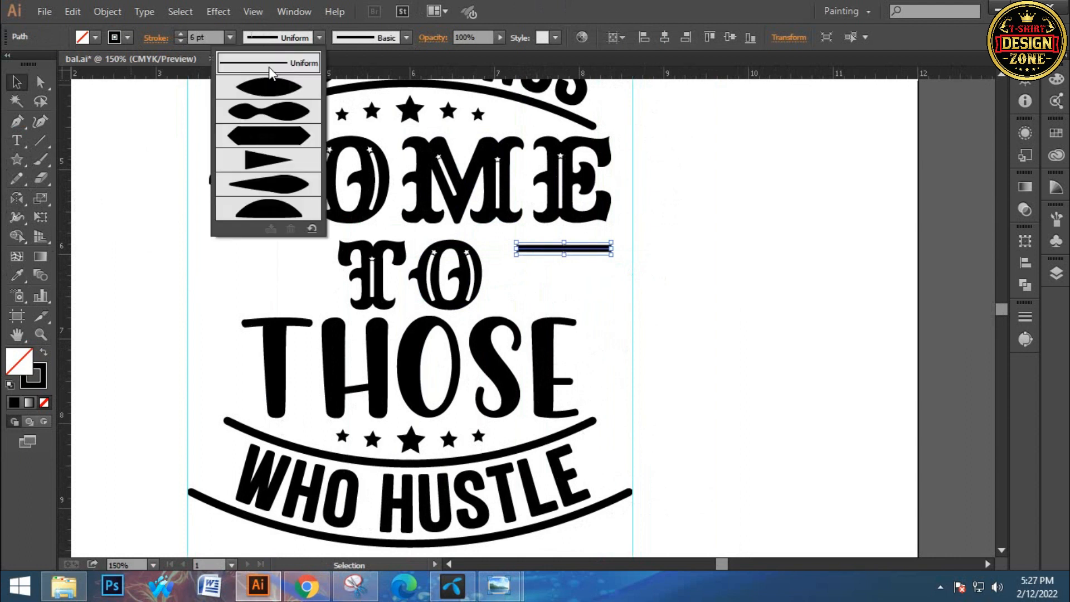
pyautogui.click(261, 160)
pyautogui.click(180, 35)
pyautogui.click(577, 299)
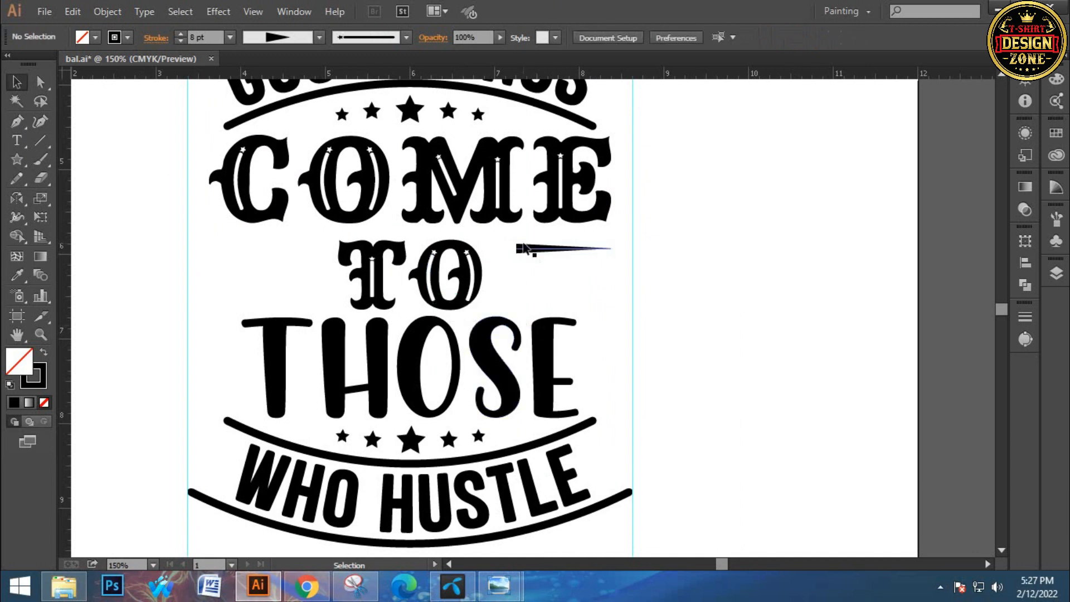
# Duplicate the tapered line downward into a stack of four evenly spaced lines and group them
pyautogui.moveTo(523, 251); pyautogui.dragTo(529, 296)
pyautogui.hotkey('ctrl', 'd')
pyautogui.hotkey('ctrl', 'd')
pyautogui.moveTo(498, 244); pyautogui.dragTo(548, 312)
pyautogui.press('v')
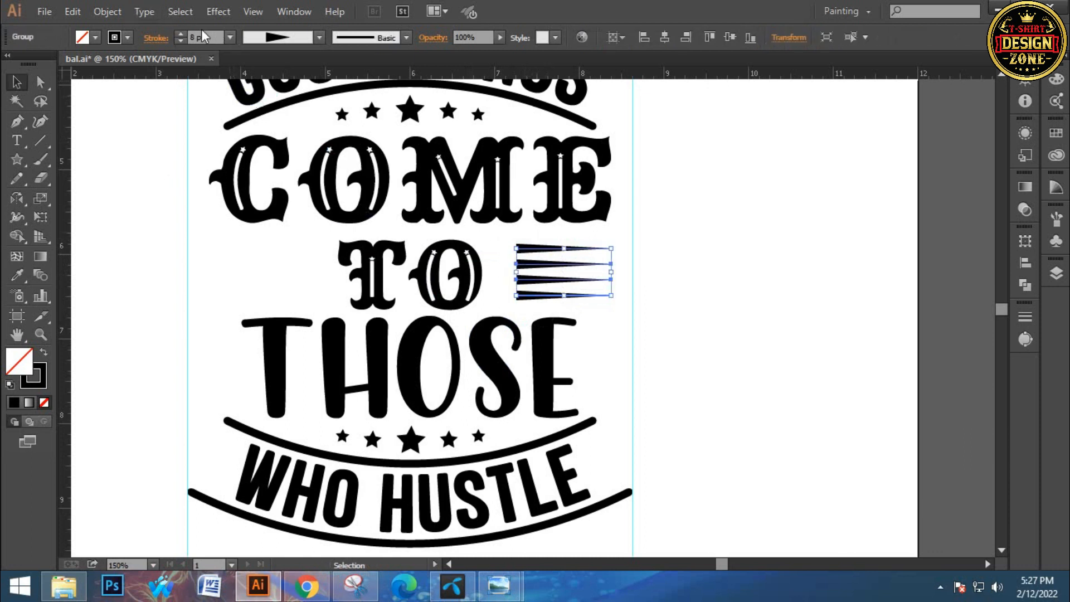
# Set the tapered lines' stroke to 9 pt and expand them into filled shapes
pyautogui.click(180, 35)
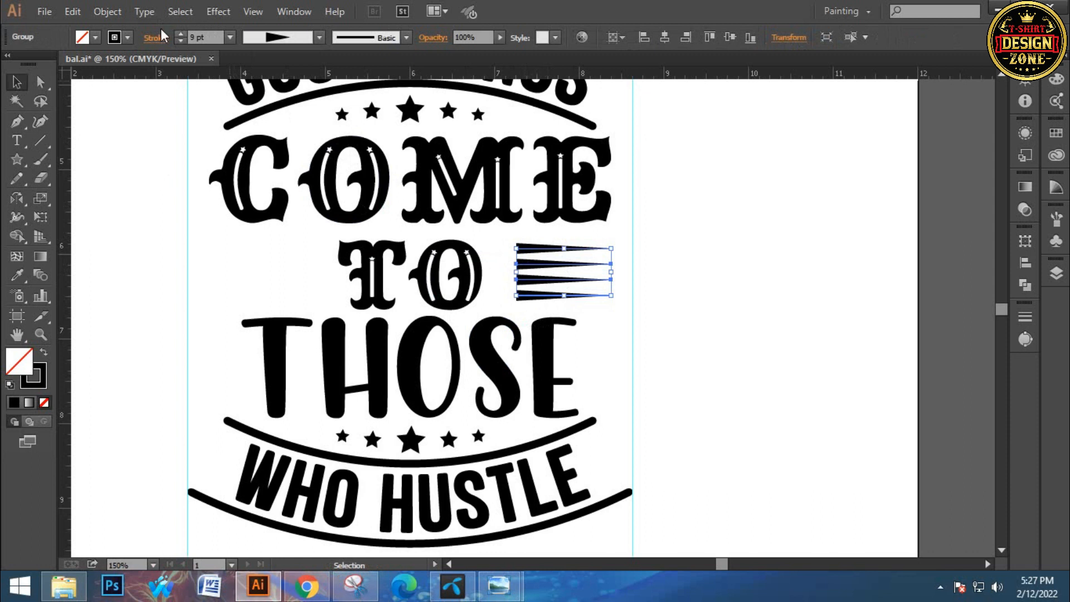
pyautogui.click(107, 12)
pyautogui.click(161, 191)
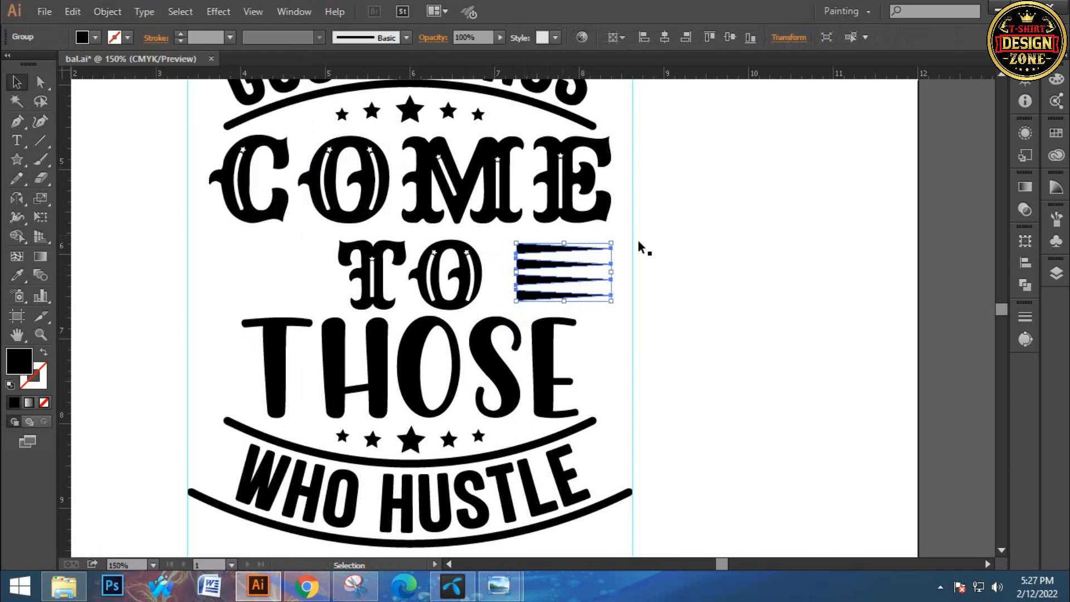
# Widen the group of tapered lines slightly toward the word TO
pyautogui.moveTo(509, 274); pyautogui.dragTo(501, 274)
pyautogui.click(651, 316)
pyautogui.moveTo(651, 316); pyautogui.dragTo(659, 313)
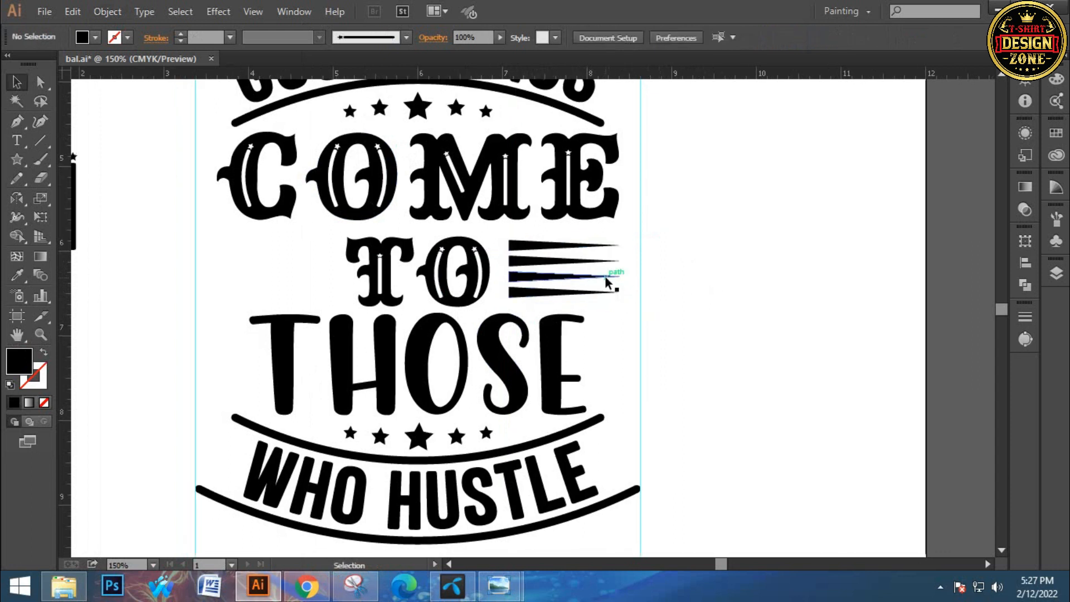
# Place a horizontally mirrored copy of the tapered lines on the left side of TO
pyautogui.click(607, 283)
pyautogui.rightClick(594, 278)
pyautogui.moveTo(703, 391)
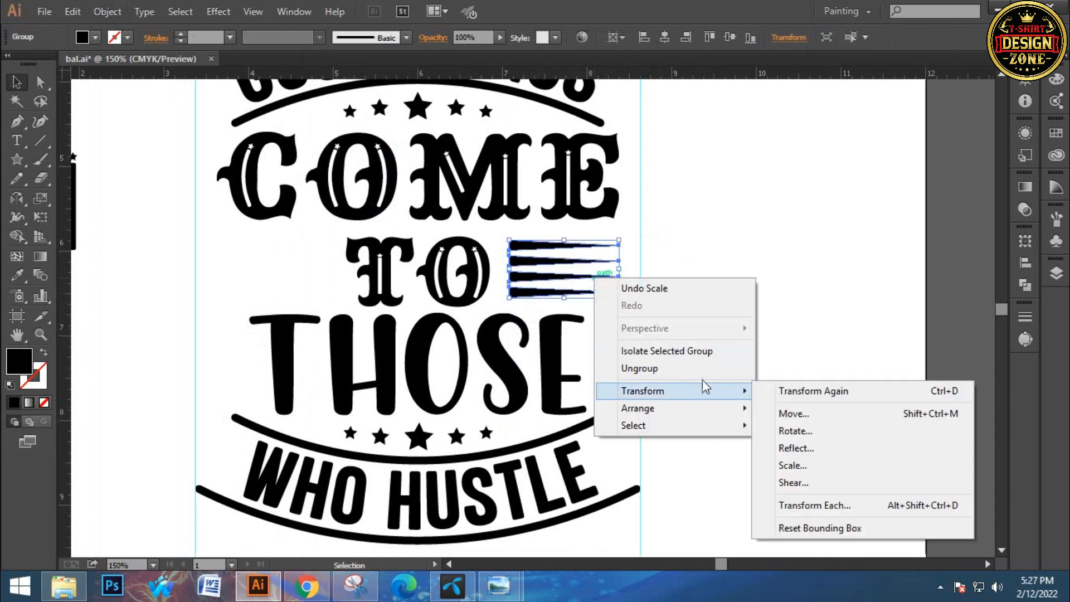
pyautogui.click(797, 448)
pyautogui.click(584, 399)
pyautogui.moveTo(601, 273); pyautogui.dragTo(312, 280)
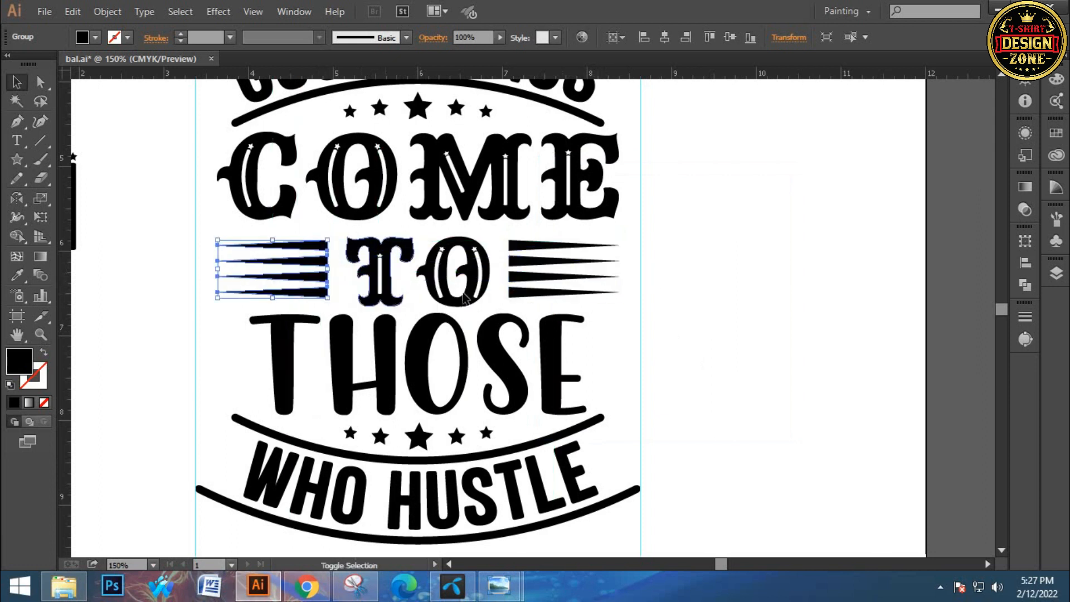
# Group the two sets of tapered lines and center them horizontally in the design
pyautogui.keyDown('shift'); pyautogui.click(521, 268); pyautogui.keyUp('shift')
pyautogui.hotkey('ctrl', 'g')
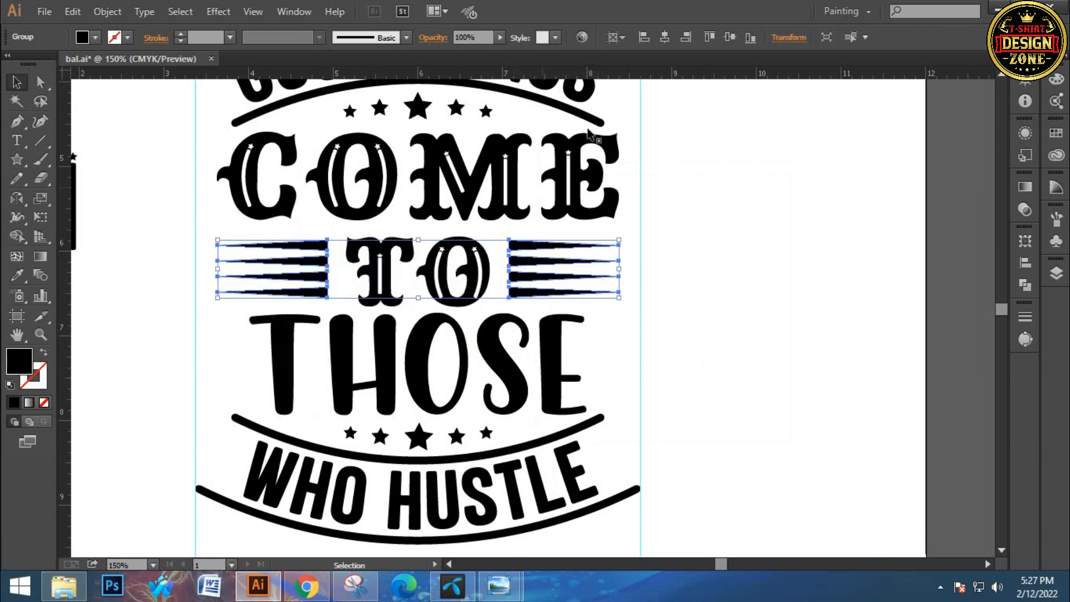
pyautogui.click(664, 37)
pyautogui.click(672, 217)
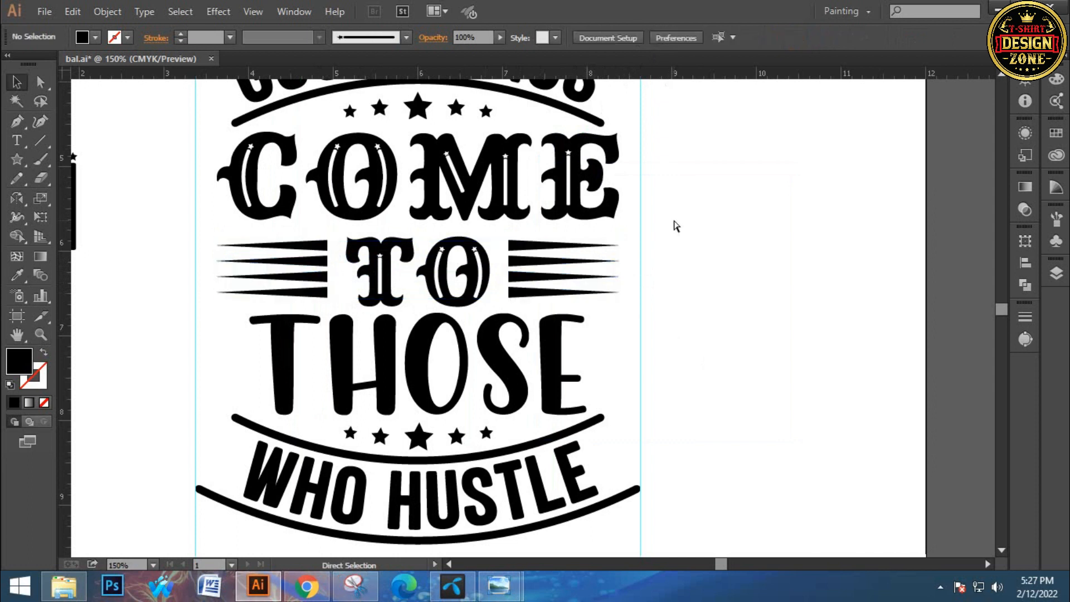
# Group the whole typography design and expand it into plain shapes
pyautogui.hotkey('ctrl', '0')
pyautogui.keyDown('ctrl'); pyautogui.click(637, 246); pyautogui.keyUp('ctrl')
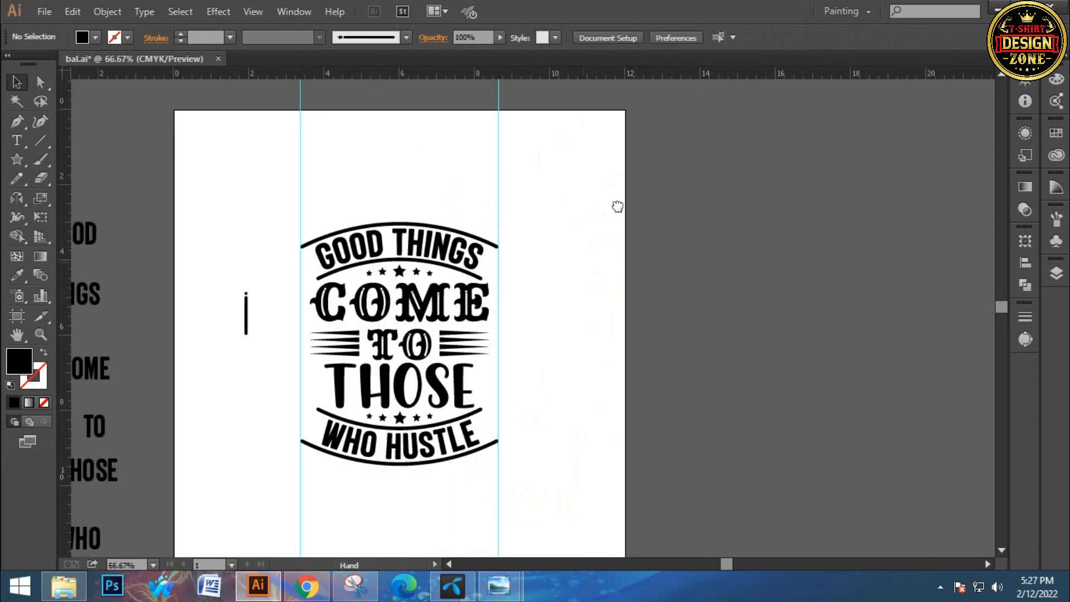
pyautogui.moveTo(617, 208); pyautogui.dragTo(654, 151)
pyautogui.moveTo(341, 159); pyautogui.dragTo(513, 411)
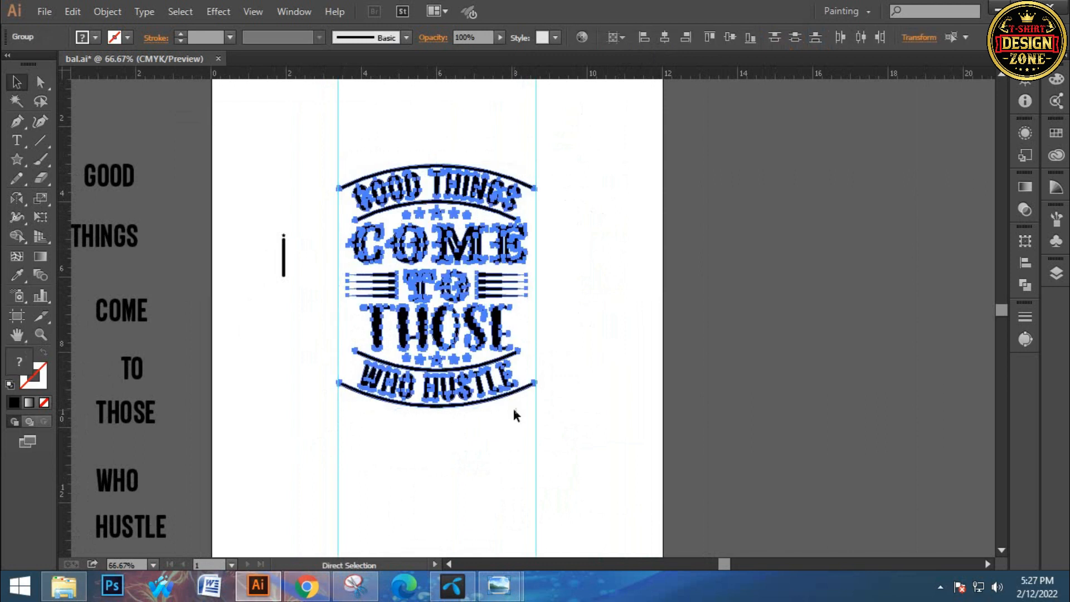
pyautogui.click(116, 16)
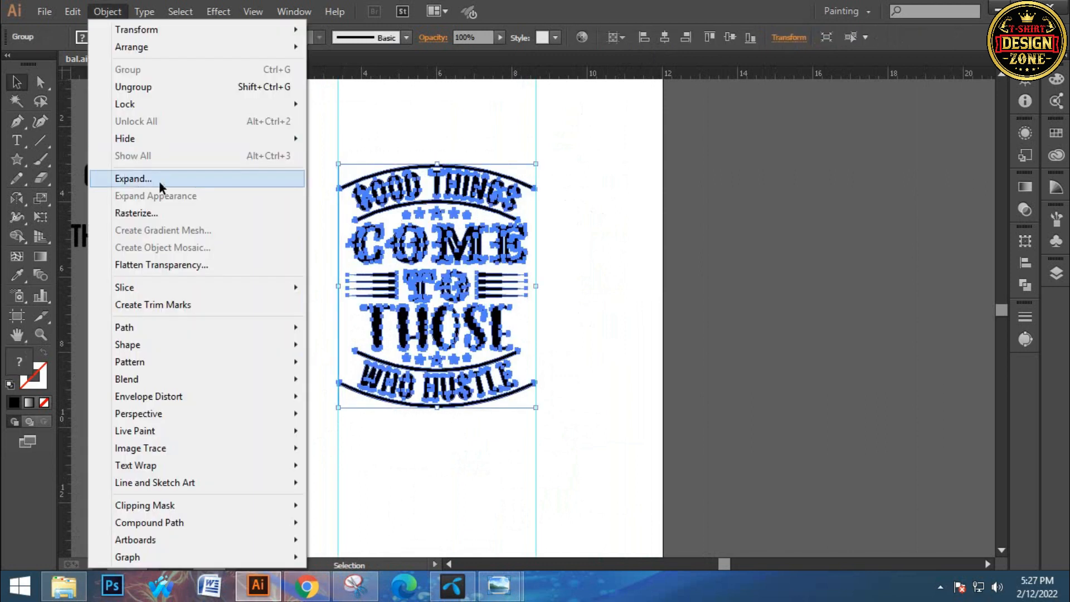
pyautogui.click(159, 181)
pyautogui.click(526, 185)
# Copy the two scroll ornaments from outside the artboard to the lower left of the design
pyautogui.hotkey('ctrl', '-')
pyautogui.hotkey('ctrl', '-')
pyautogui.moveTo(256, 202); pyautogui.dragTo(310, 215)
pyautogui.click(103, 187)
pyautogui.moveTo(102, 187); pyautogui.dragTo(486, 393)
pyautogui.click(523, 411)
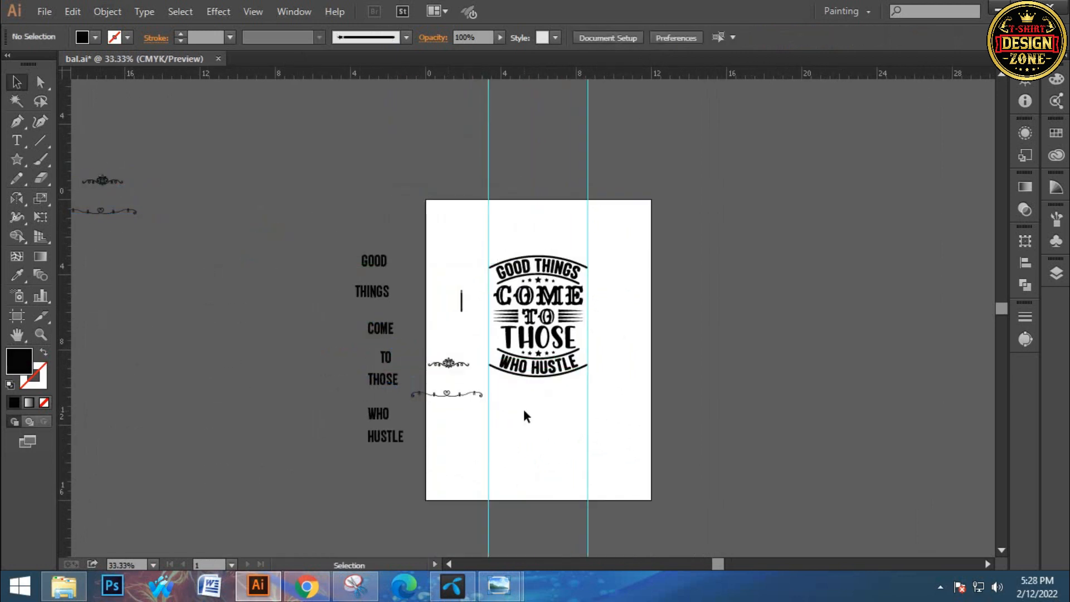
# Move the floral scroll ornament above the GOOD THINGS arch and center it horizontally over the design
pyautogui.hotkey('ctrl', '0')
pyautogui.keyDown('ctrl'); pyautogui.click(511, 410); pyautogui.keyUp('ctrl')
pyautogui.moveTo(469, 258); pyautogui.dragTo(437, 416)
pyautogui.moveTo(367, 384); pyautogui.dragTo(573, 132)
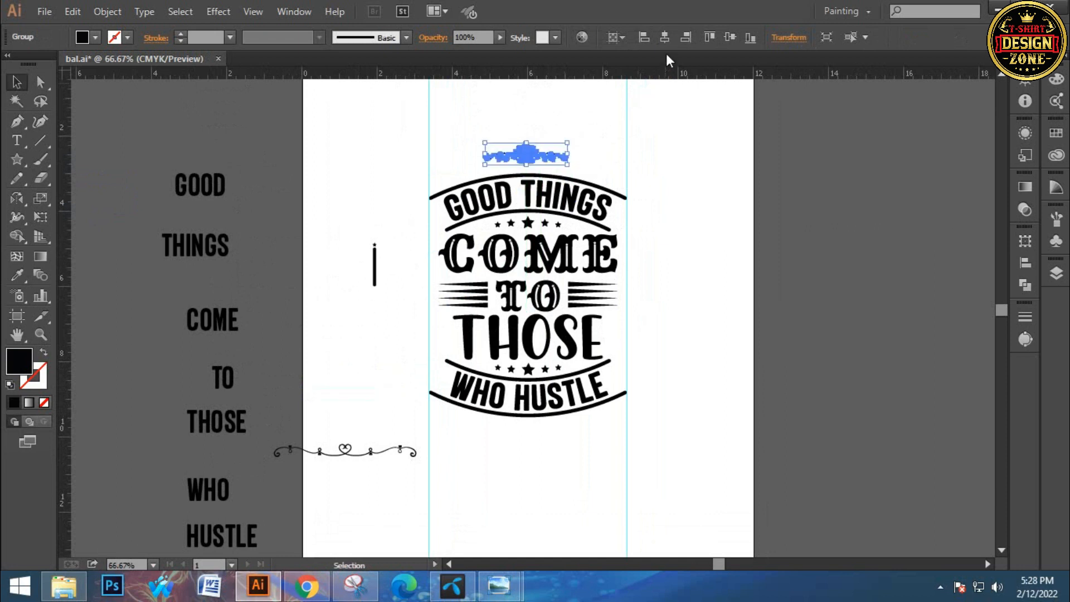
pyautogui.keyDown('ctrl'); pyautogui.click(564, 198); pyautogui.keyUp('ctrl')
pyautogui.keyDown('ctrl'); pyautogui.click(551, 225); pyautogui.keyUp('ctrl')
pyautogui.moveTo(550, 225); pyautogui.dragTo(586, 190)
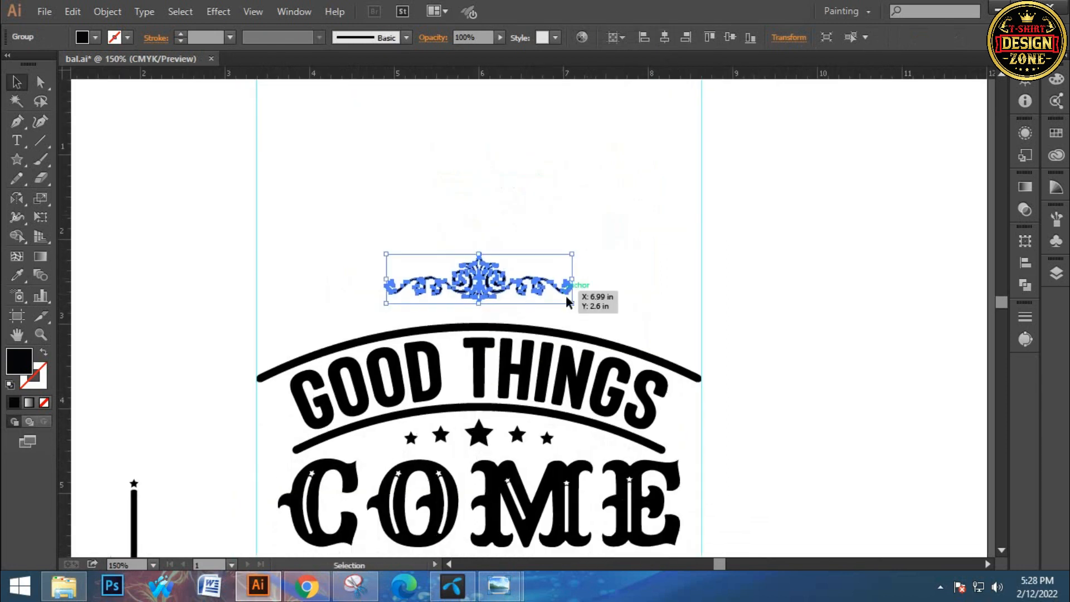
# Enlarge the floral scroll ornament to span the two guides and warp it with a horizontal Arc effect at 41% bend
pyautogui.moveTo(572, 279); pyautogui.dragTo(700, 329)
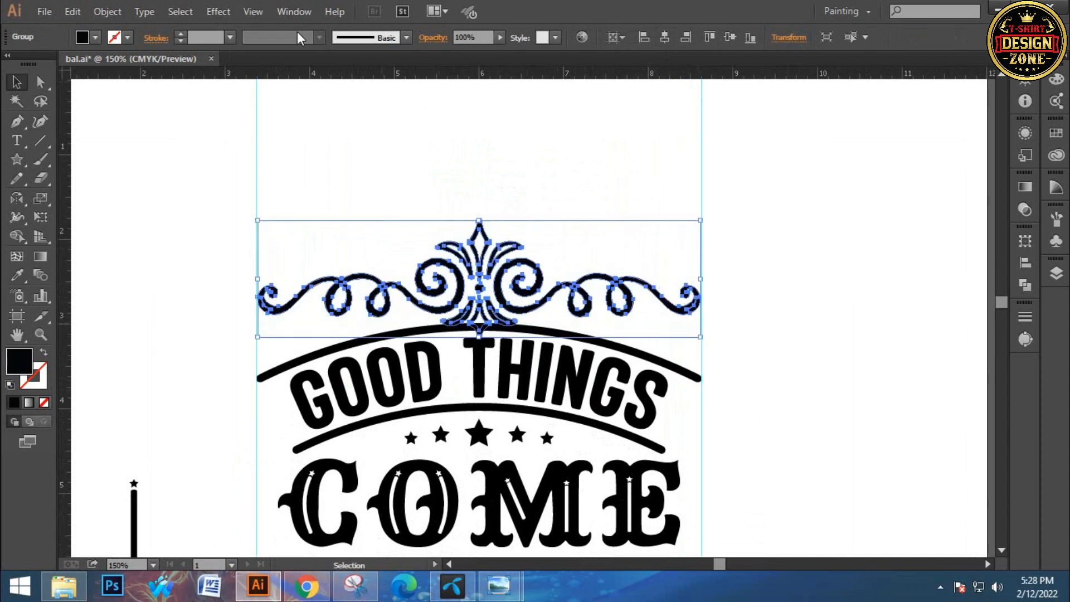
pyautogui.click(218, 11)
pyautogui.moveTo(308, 215)
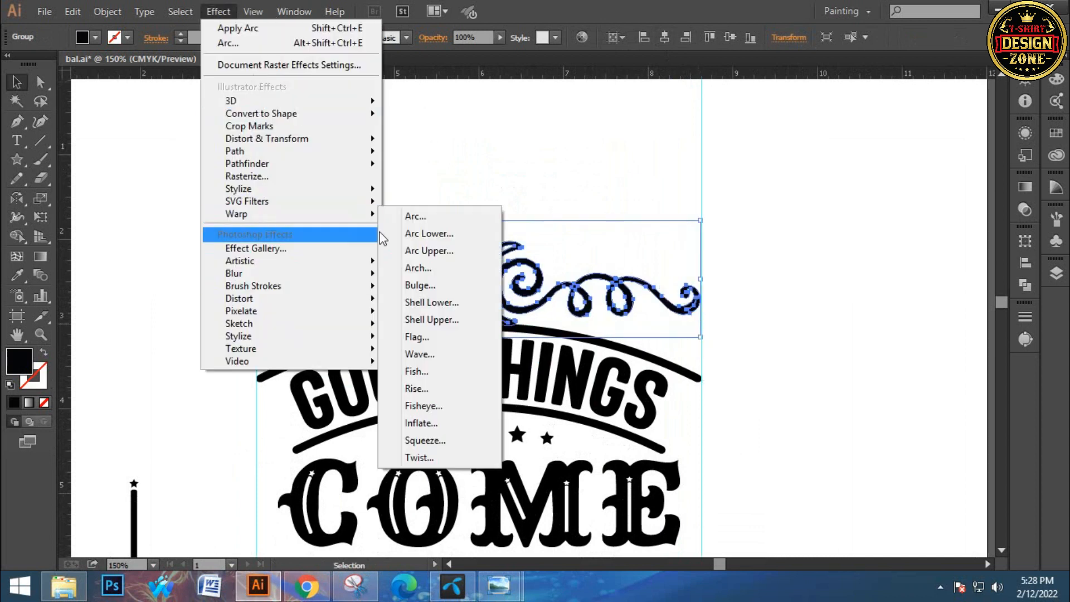
pyautogui.click(441, 216)
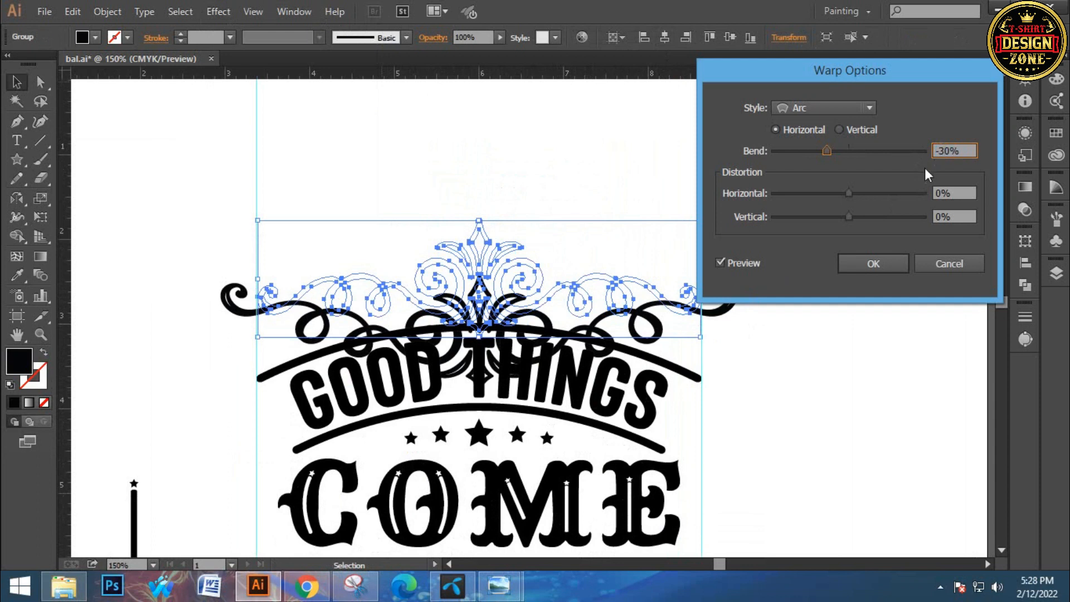
pyautogui.press('Up')
pyautogui.write('30')
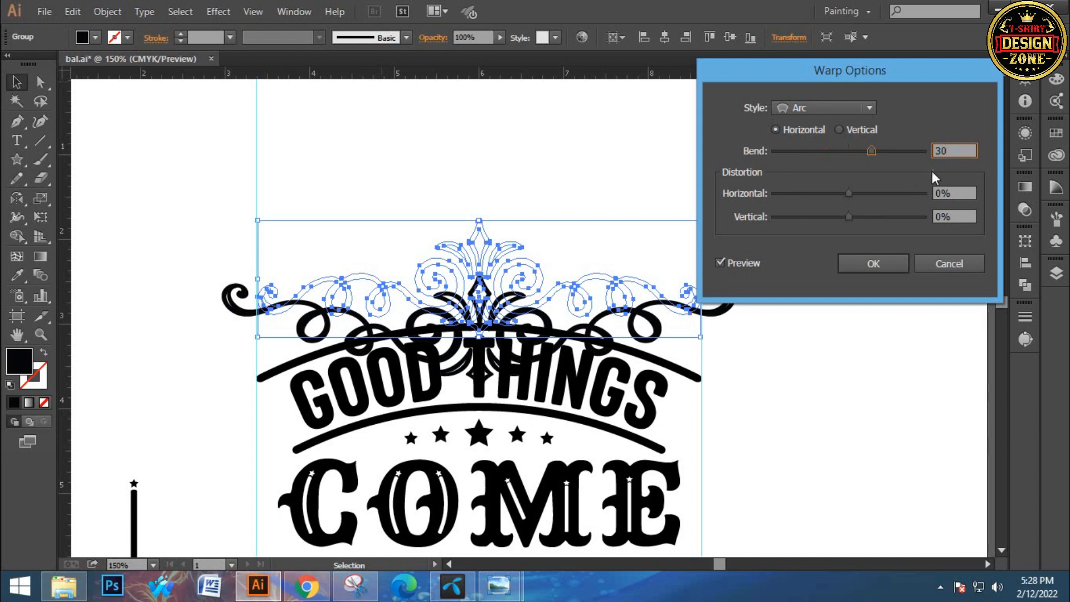
pyautogui.press('Up')
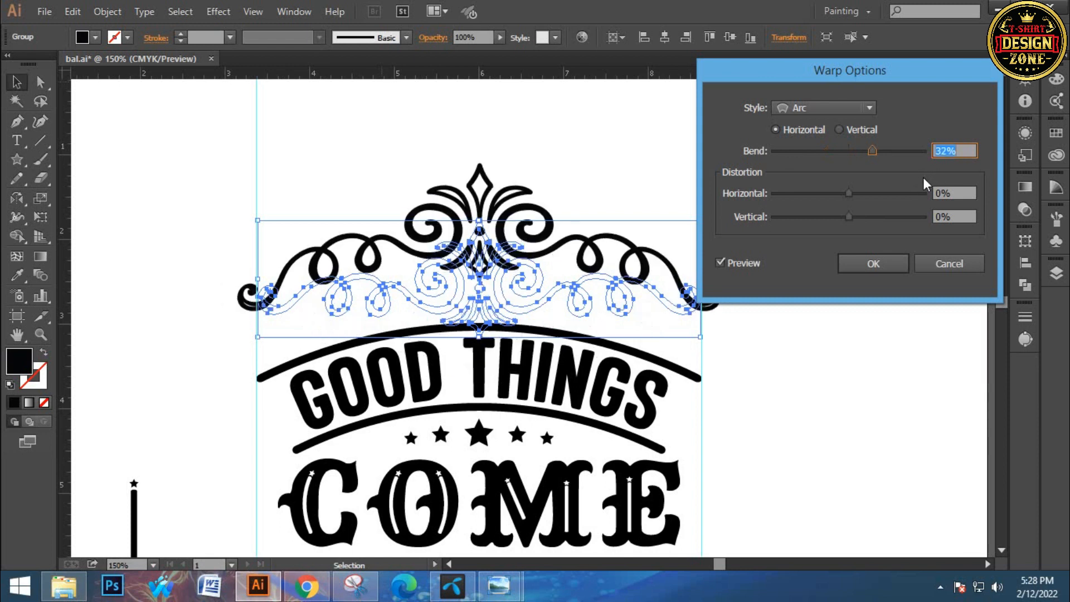
pyautogui.hotkey('shift', 'Up')
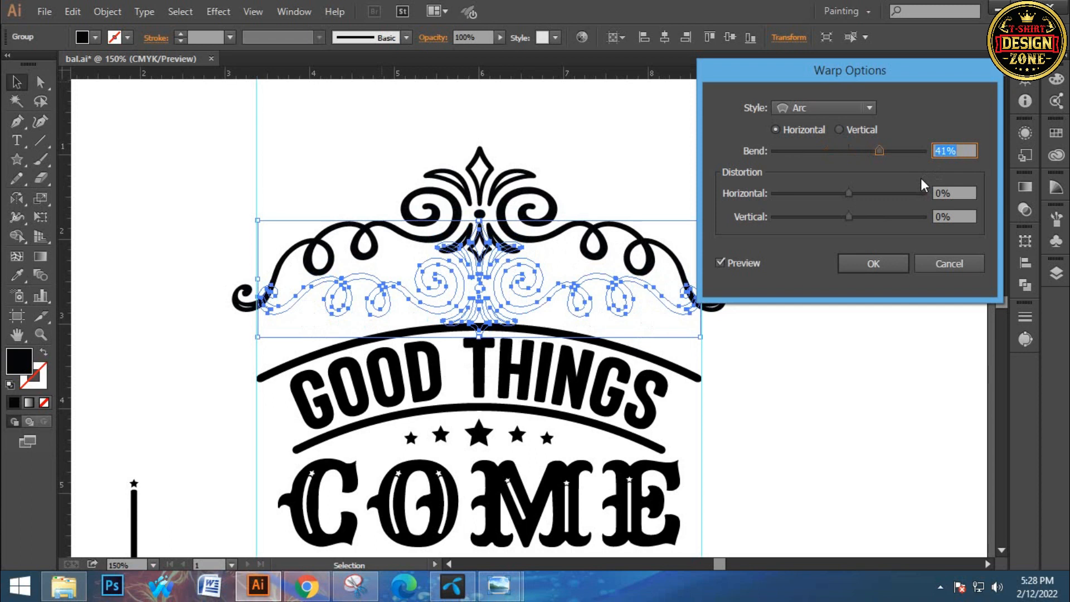
pyautogui.click(876, 261)
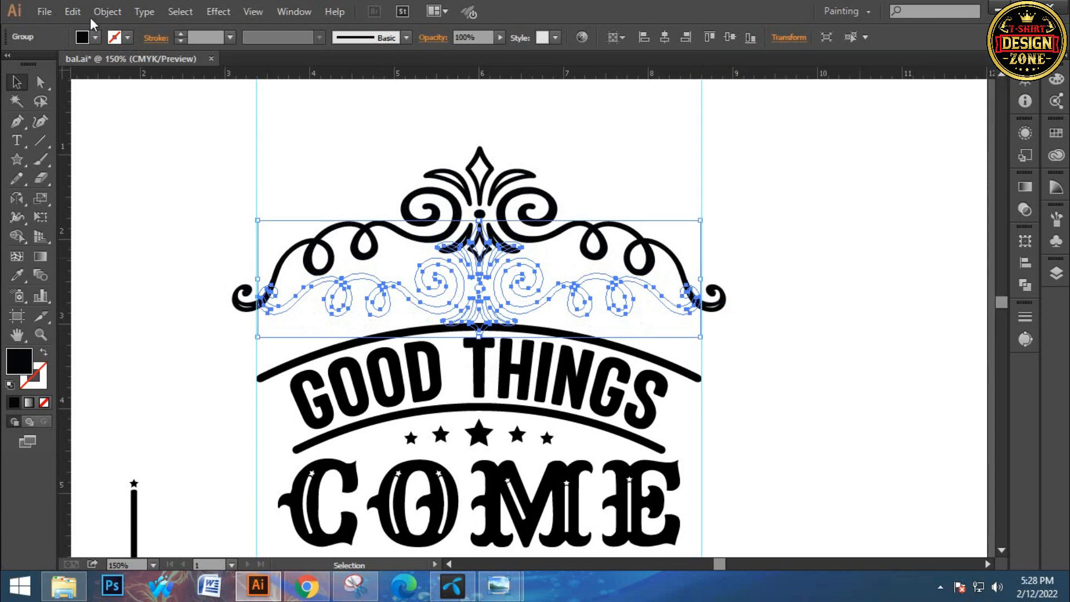
# Expand the ornament's warp appearance, lower it onto the GOOD THINGS arch and shrink it to fit between the guides
pyautogui.click(107, 11)
pyautogui.click(147, 198)
pyautogui.moveTo(472, 208); pyautogui.dragTo(472, 268)
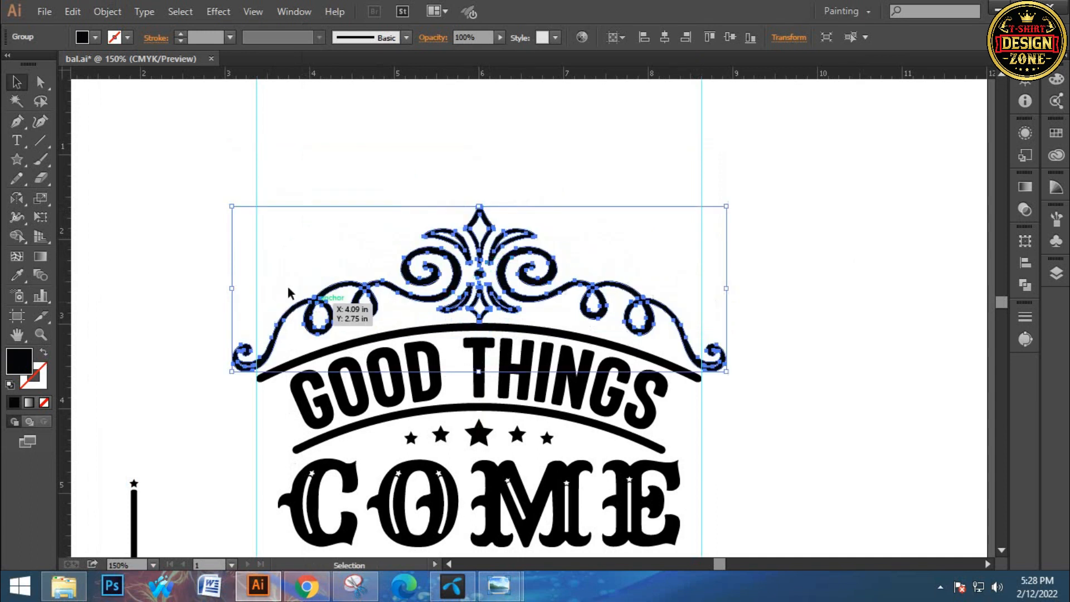
pyautogui.moveTo(233, 209); pyautogui.dragTo(232, 217)
pyautogui.click(343, 209)
pyautogui.click(525, 255)
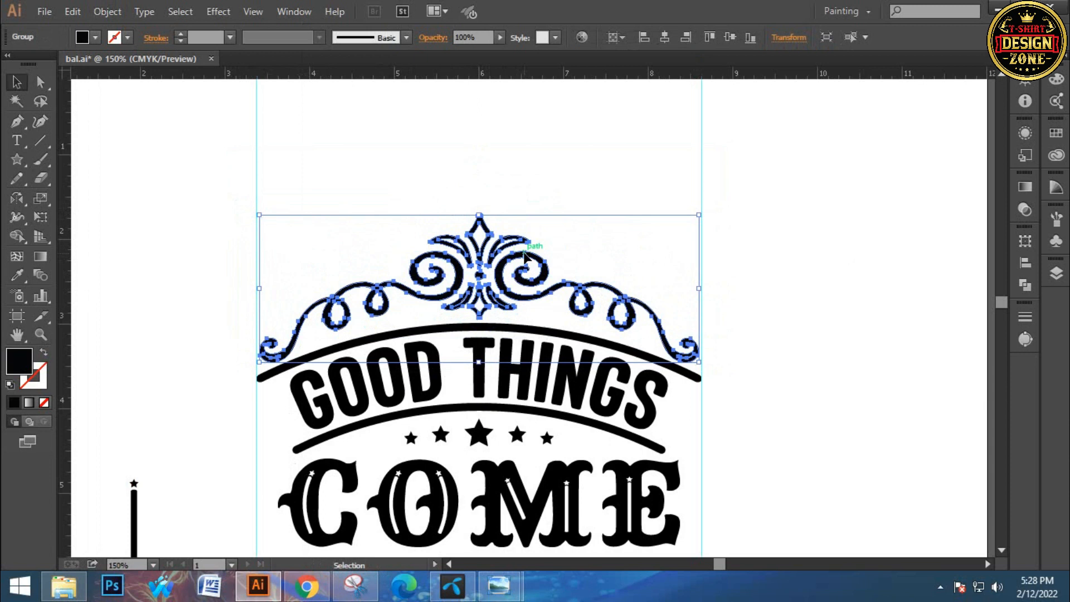
# Nudge the floral ornament down until it sits close against the arched line over GOOD THINGS
pyautogui.press('Down')
pyautogui.press('Down')
pyautogui.press('Down')
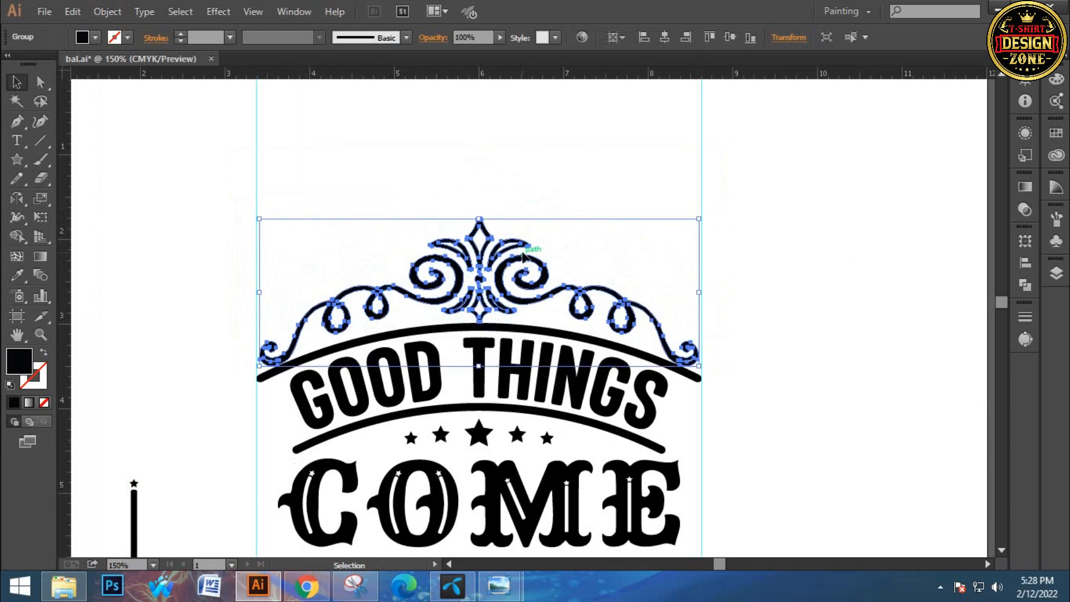
pyautogui.press('Down')
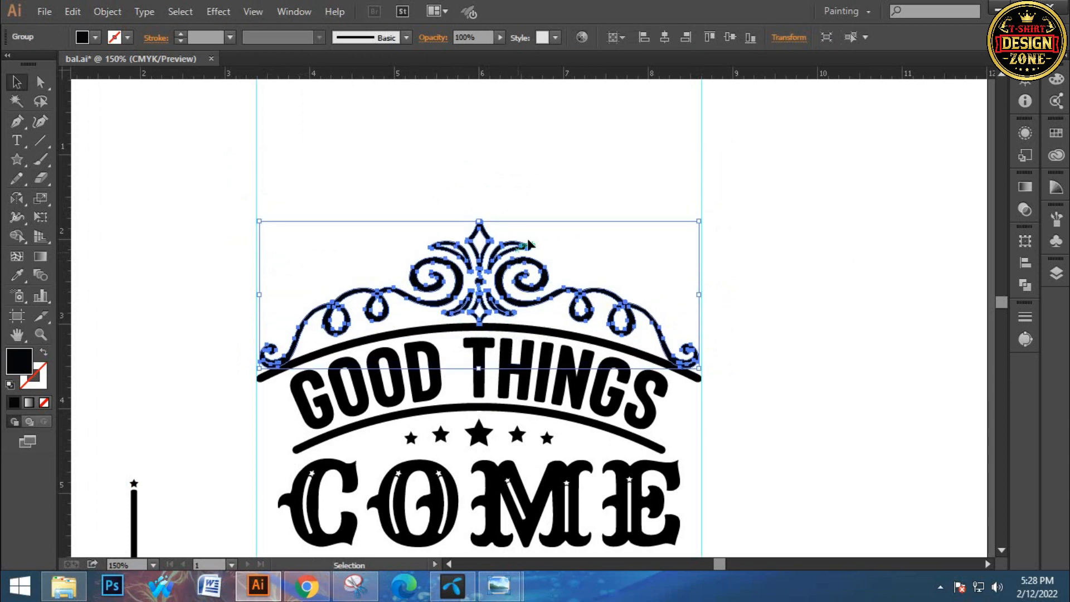
pyautogui.click(547, 207)
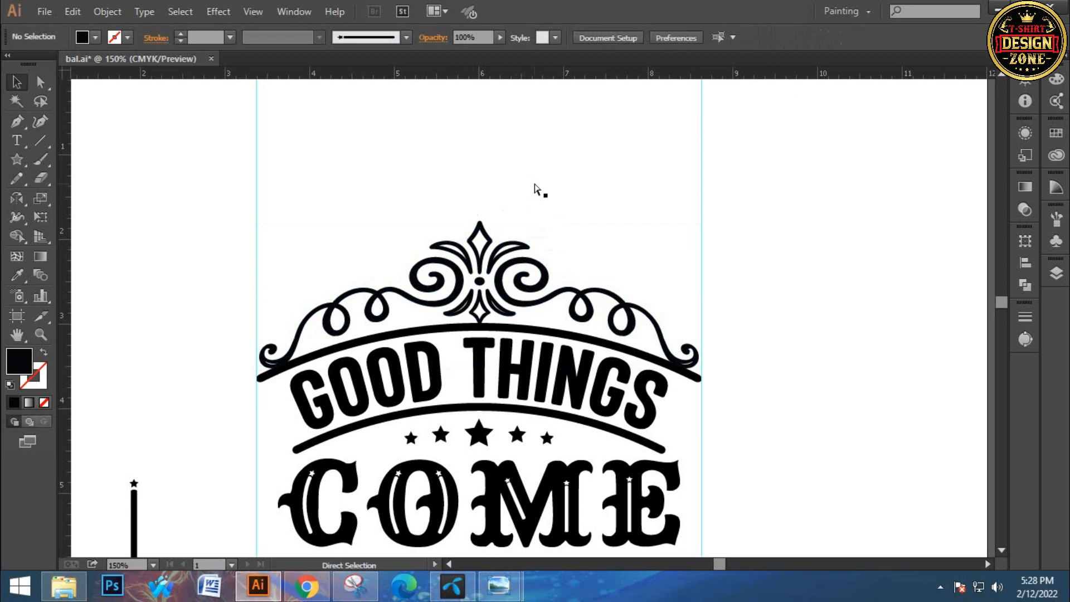
# Copy the heart scroll ornament, rotate it upright, enlarge it to about 4.69 in tall and place it along the design's right edge
pyautogui.hotkey('ctrl', '0')
pyautogui.keyDown('ctrl'); pyautogui.click(538, 271); pyautogui.keyUp('ctrl')
pyautogui.moveTo(480, 287); pyautogui.dragTo(455, 247)
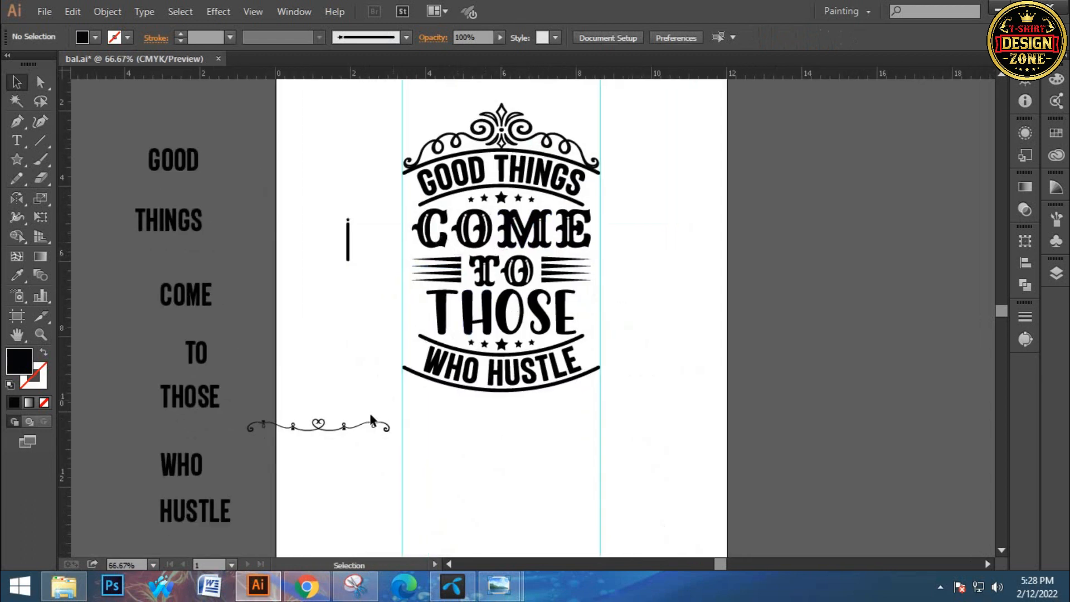
pyautogui.moveTo(315, 432); pyautogui.dragTo(673, 257)
pyautogui.click(750, 262)
pyautogui.moveTo(712, 222); pyautogui.dragTo(684, 334)
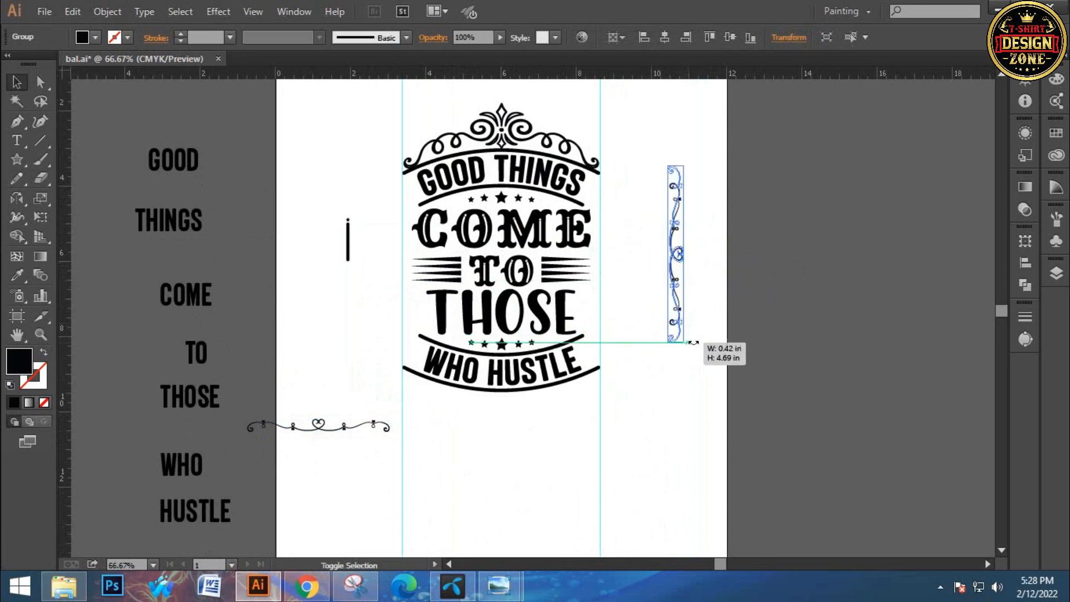
pyautogui.click(693, 291)
pyautogui.moveTo(676, 254); pyautogui.dragTo(605, 273)
pyautogui.click(671, 310)
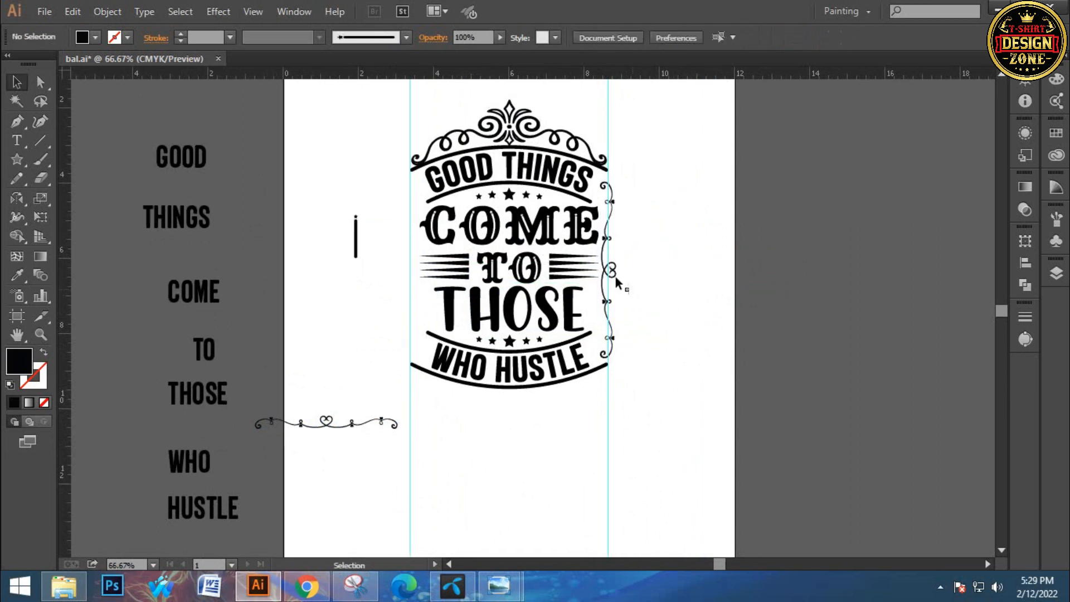
# Reflect a copy of the upright heart ornament across the vertical axis and move it to the design's left edge
pyautogui.click(611, 273)
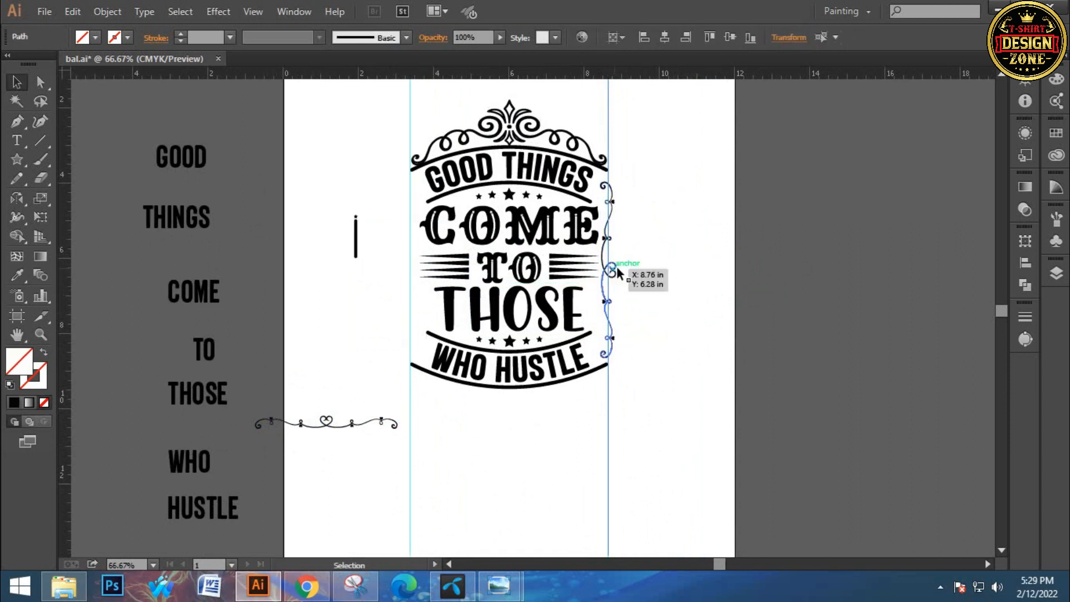
pyautogui.rightClick(612, 202)
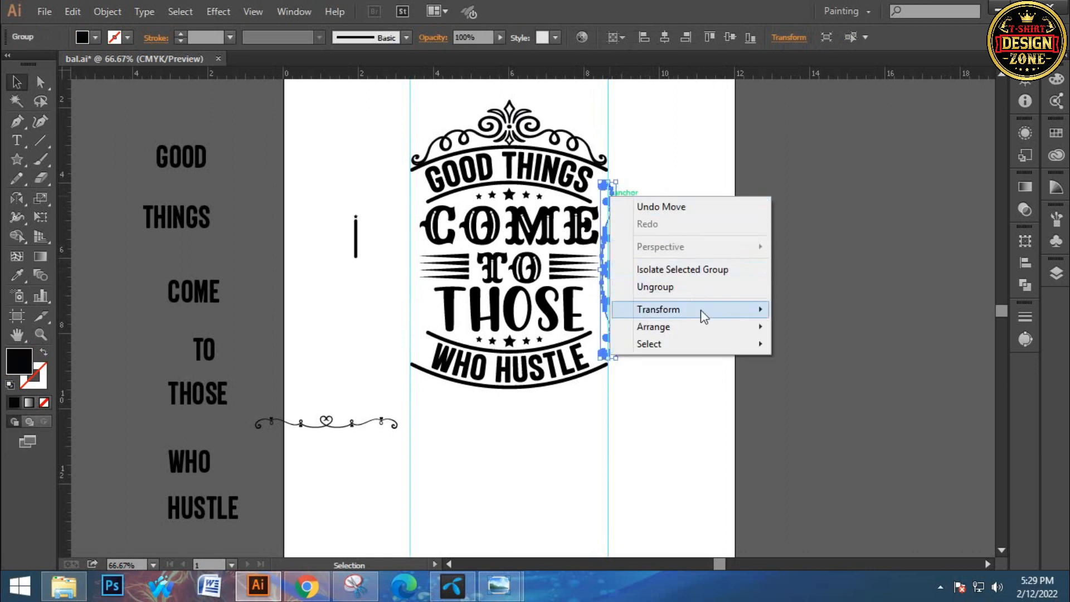
pyautogui.moveTo(705, 313)
pyautogui.click(811, 367)
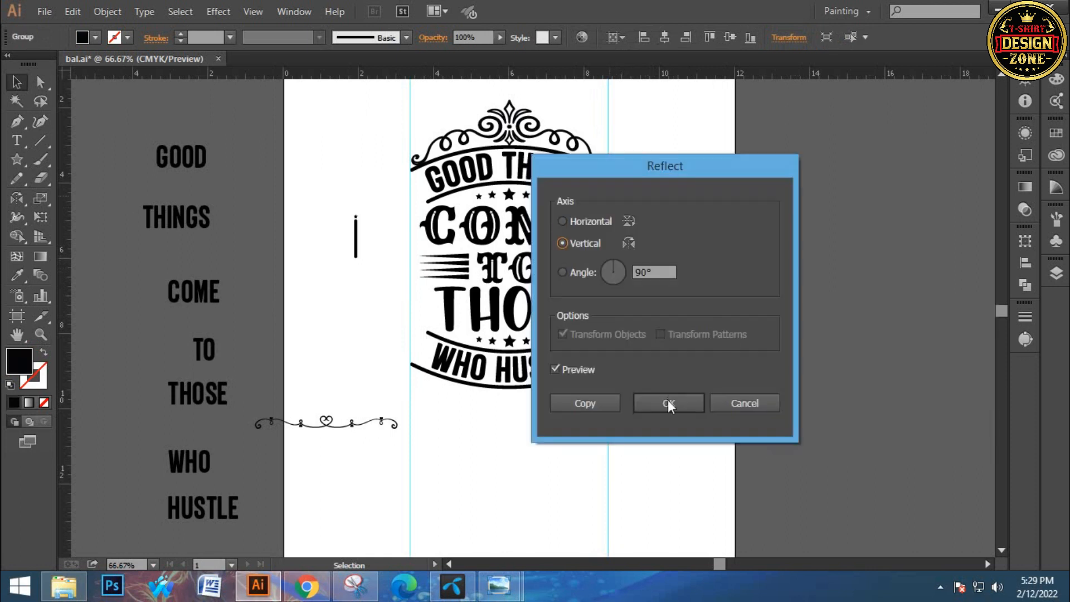
pyautogui.click(601, 409)
pyautogui.moveTo(587, 276); pyautogui.dragTo(417, 286)
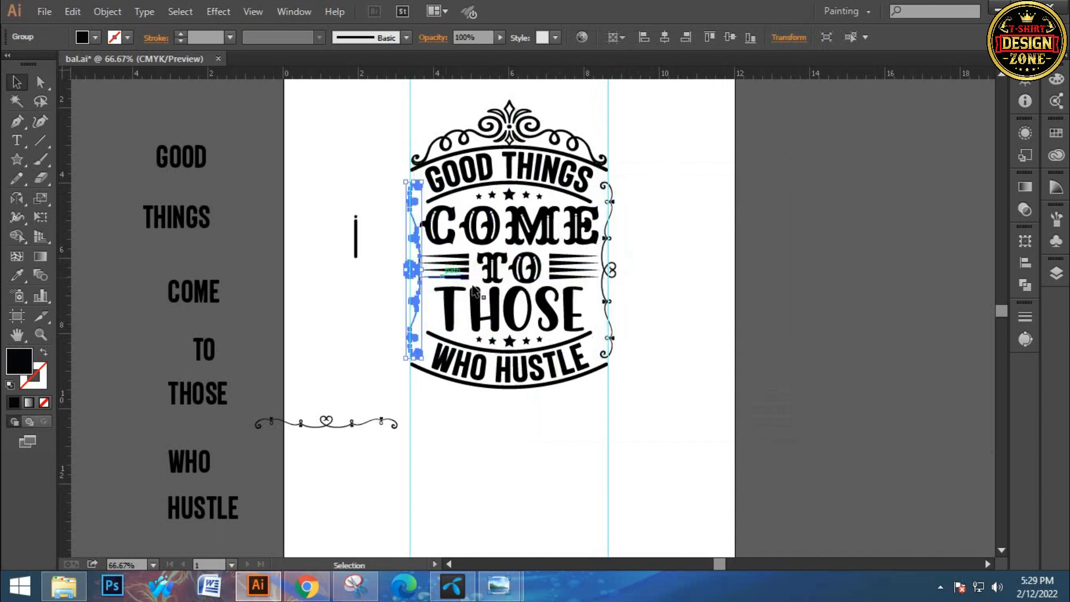
# Group the two side heart ornaments and center them horizontally in the design
pyautogui.keyDown('shift'); pyautogui.click(606, 273); pyautogui.keyUp('shift')
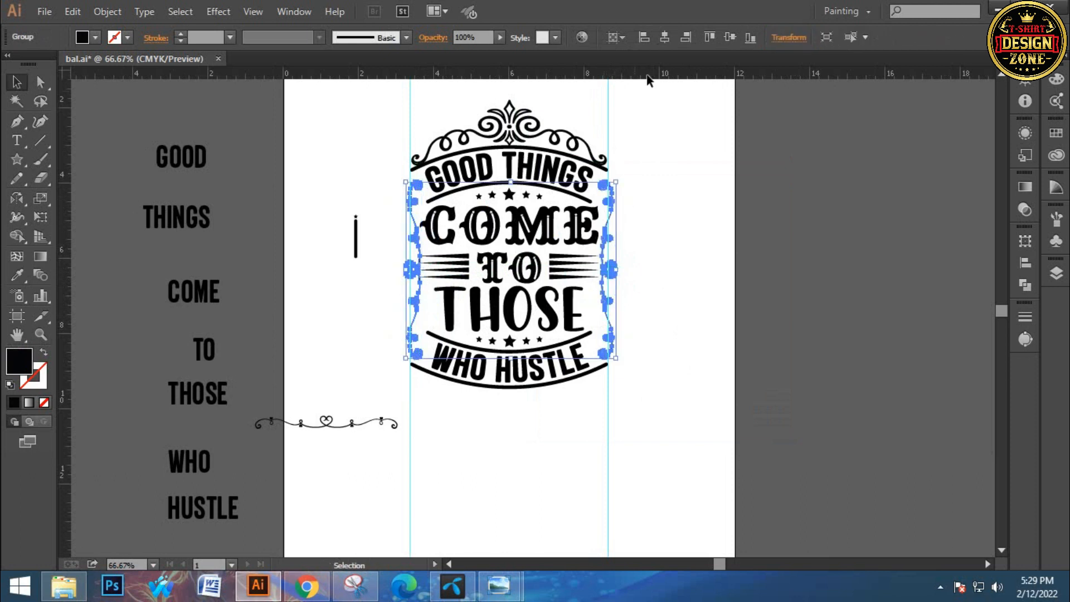
pyautogui.click(667, 42)
pyautogui.click(696, 118)
# Delete the two vertical guides from the artboard
pyautogui.moveTo(644, 253); pyautogui.dragTo(651, 307)
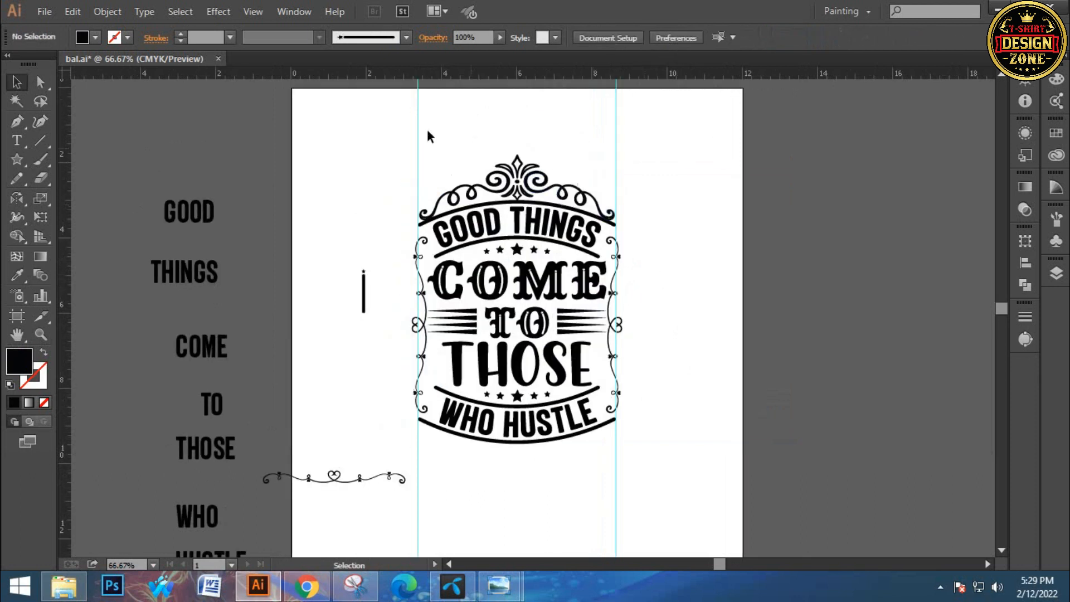
pyautogui.moveTo(610, 127); pyautogui.dragTo(656, 150)
pyautogui.press('Delete')
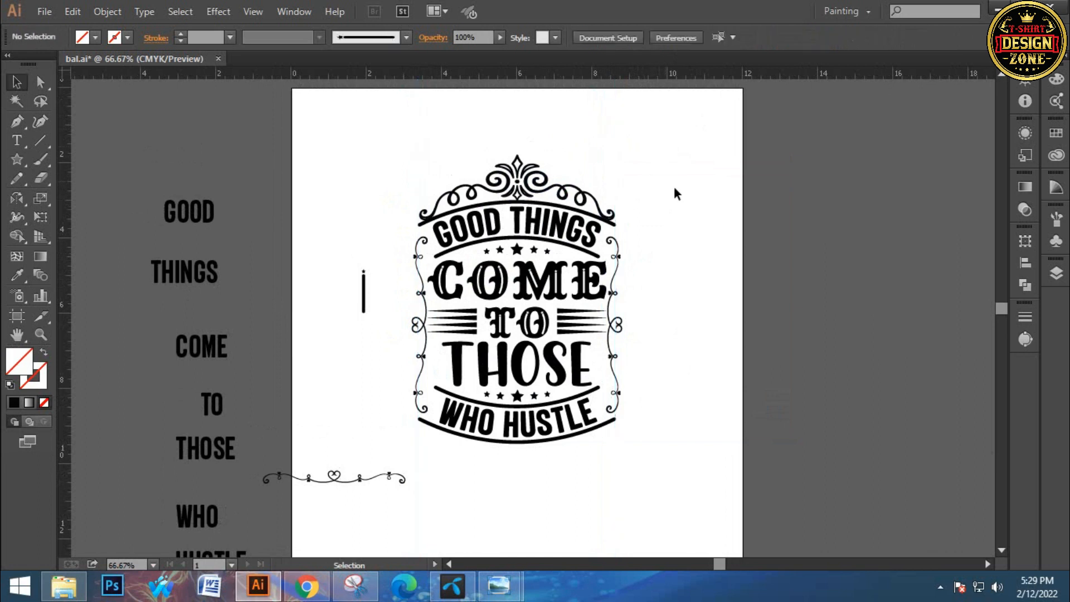
# Enlarge the pair of side heart ornaments slightly from their center, moving them outward from the lettering
pyautogui.keyDown('ctrl'); pyautogui.click(529, 374); pyautogui.keyUp('ctrl')
pyautogui.moveTo(544, 346); pyautogui.dragTo(523, 447)
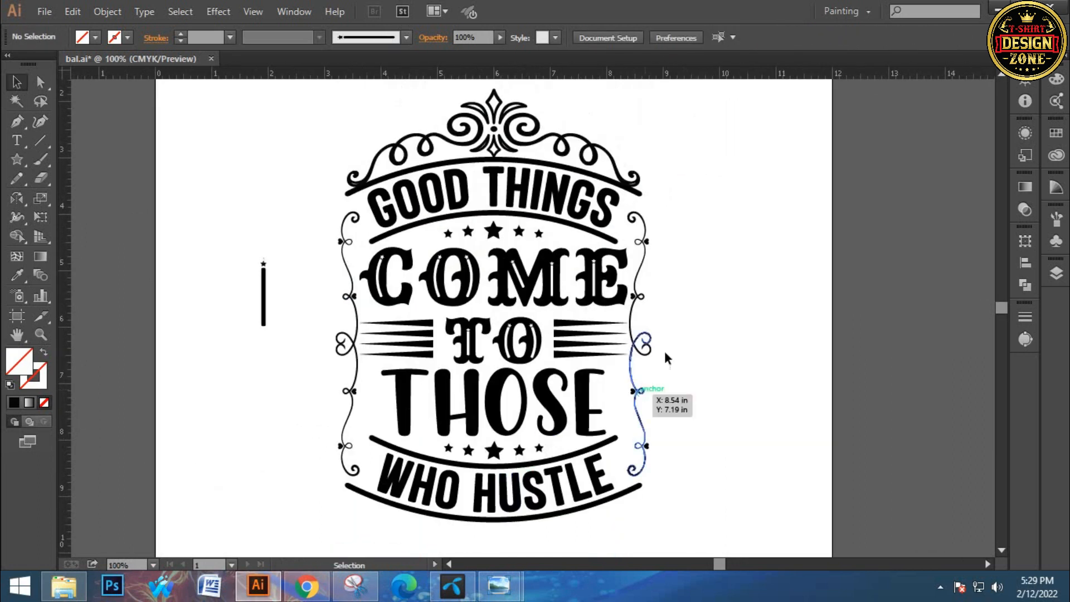
pyautogui.click(644, 350)
pyautogui.moveTo(653, 345); pyautogui.dragTo(663, 349)
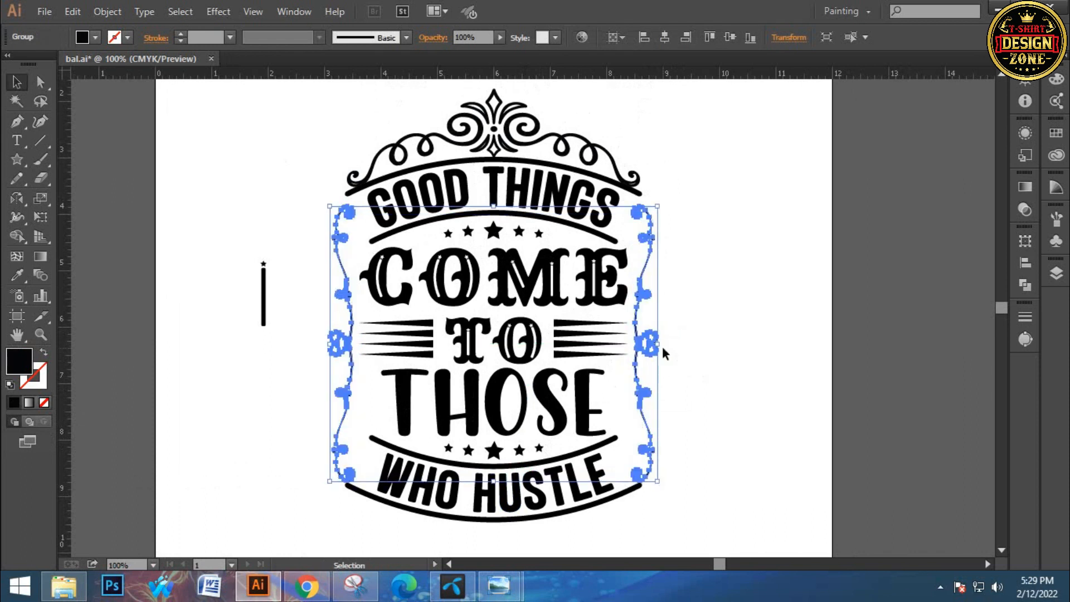
pyautogui.click(703, 224)
pyautogui.press('a')
# Draw a small black five-pointed star in the empty space to the left of THOSE
pyautogui.hotkey('ctrl', '0')
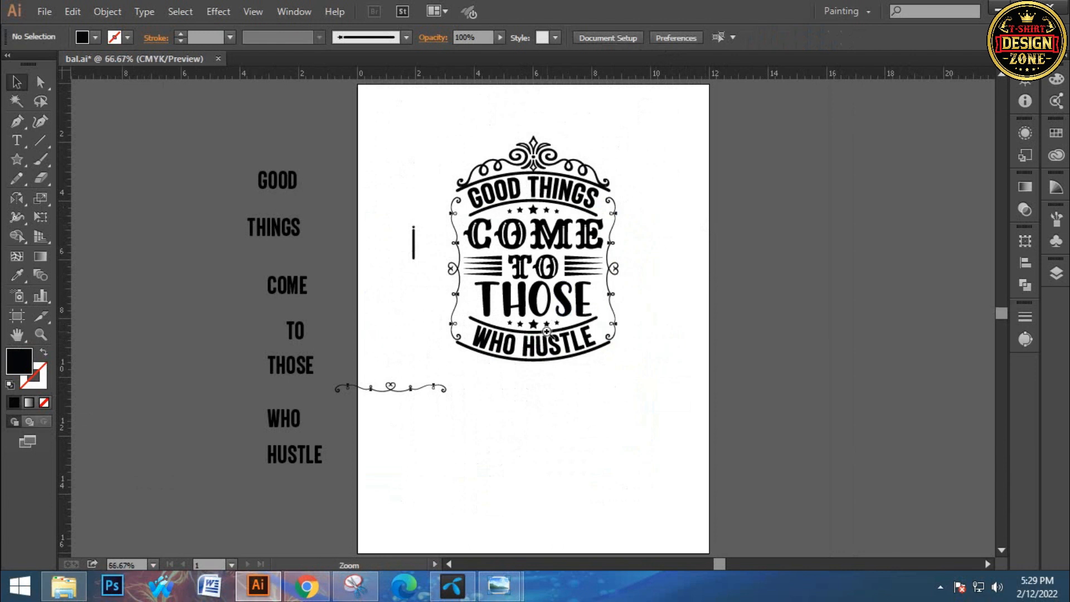
pyautogui.scroll(1, 566, 317)
pyautogui.click(513, 294)
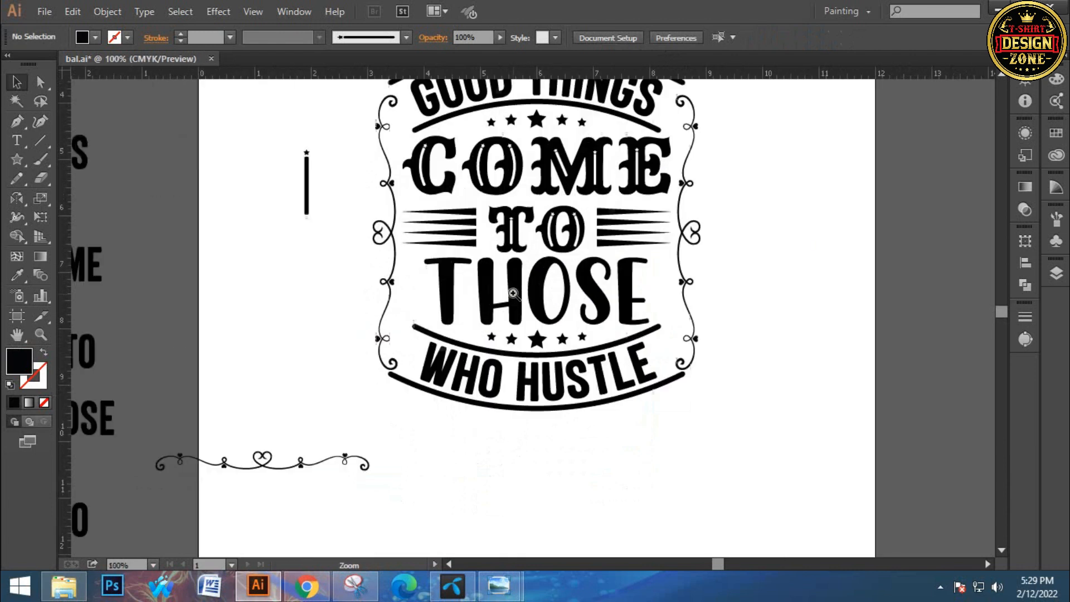
pyautogui.moveTo(500, 300); pyautogui.dragTo(393, 362)
pyautogui.moveTo(505, 385); pyautogui.dragTo(428, 340)
pyautogui.keyDown('ctrl'); pyautogui.click(450, 354); pyautogui.keyUp('ctrl')
pyautogui.keyDown('ctrl'); pyautogui.click(451, 347); pyautogui.keyUp('ctrl')
pyautogui.moveTo(17, 162); pyautogui.dragTo(115, 234)
pyautogui.moveTo(373, 261)
pyautogui.mouseDown()
pyautogui.moveTo(381, 274)
pyautogui.moveTo(208, 316)
pyautogui.mouseUp()
pyautogui.click(17, 83)
pyautogui.click(204, 246)
# Copy the star to the right of THOSE, group both stars and center them horizontally in the design
pyautogui.moveTo(222, 274); pyautogui.dragTo(713, 275)
pyautogui.keyDown('shift'); pyautogui.click(222, 274); pyautogui.keyUp('shift')
pyautogui.hotkey('ctrl', 'g')
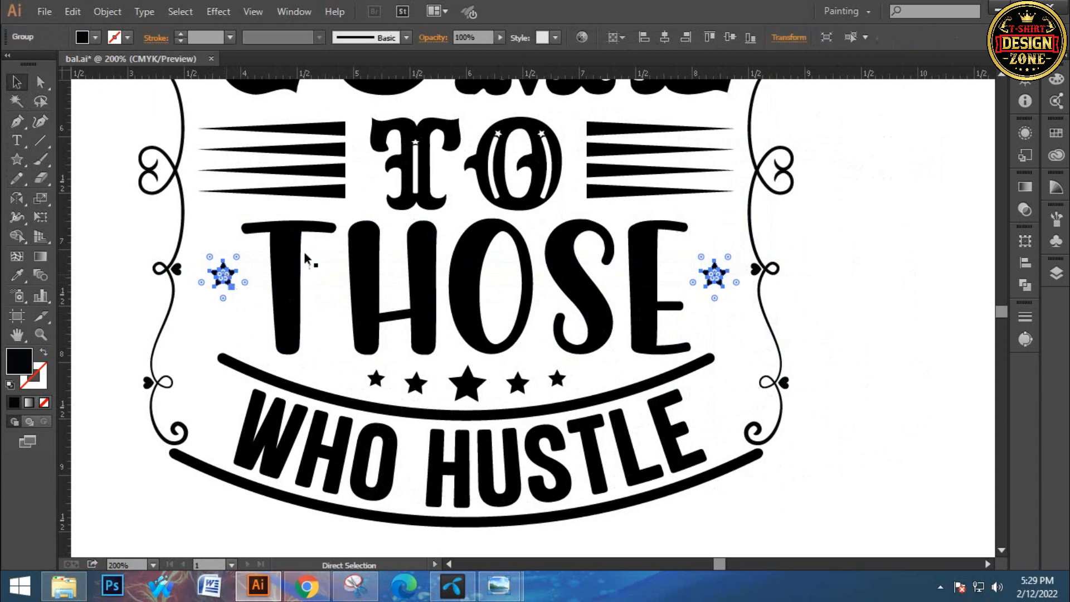
pyautogui.click(664, 38)
# Draw another small star to the left of WHO HUSTLE and rotate it to follow the curved lettering
pyautogui.scroll(-3, 109, 361)
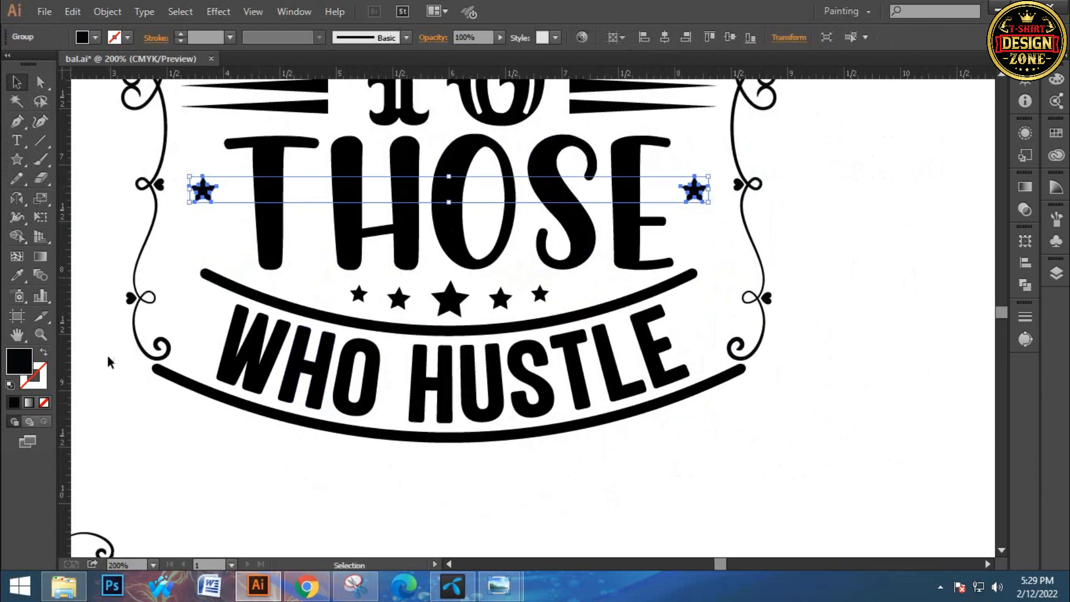
pyautogui.click(17, 159)
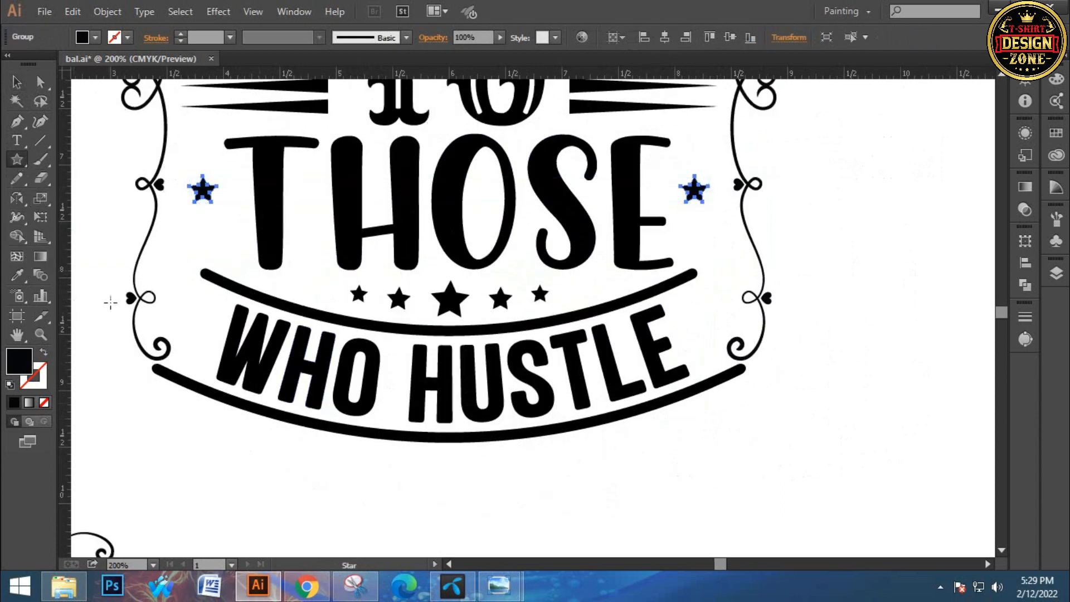
pyautogui.moveTo(189, 321); pyautogui.dragTo(200, 332)
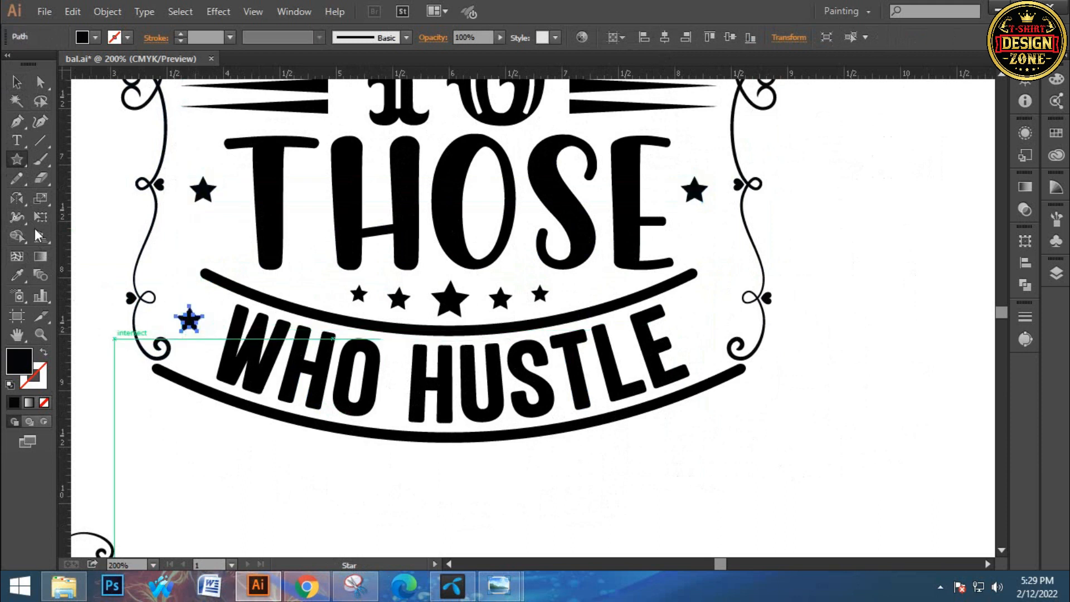
pyautogui.click(17, 82)
pyautogui.hotkey('ctrl', '+')
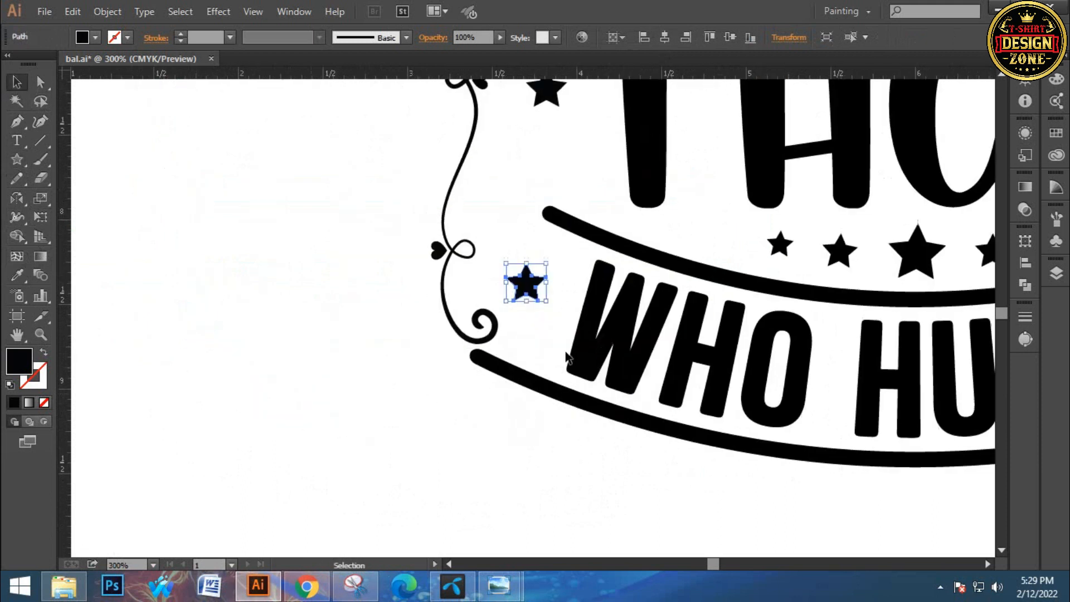
pyautogui.moveTo(554, 304); pyautogui.dragTo(546, 317)
pyautogui.click(557, 317)
# Copy the tilted star to the right of WHO HUSTLE, group both stars and center them horizontally in the design
pyautogui.moveTo(696, 363); pyautogui.dragTo(262, 339)
pyautogui.moveTo(117, 267); pyautogui.dragTo(943, 294)
pyautogui.keyDown('shift'); pyautogui.click(130, 279); pyautogui.keyUp('shift')
pyautogui.hotkey('ctrl', 'g')
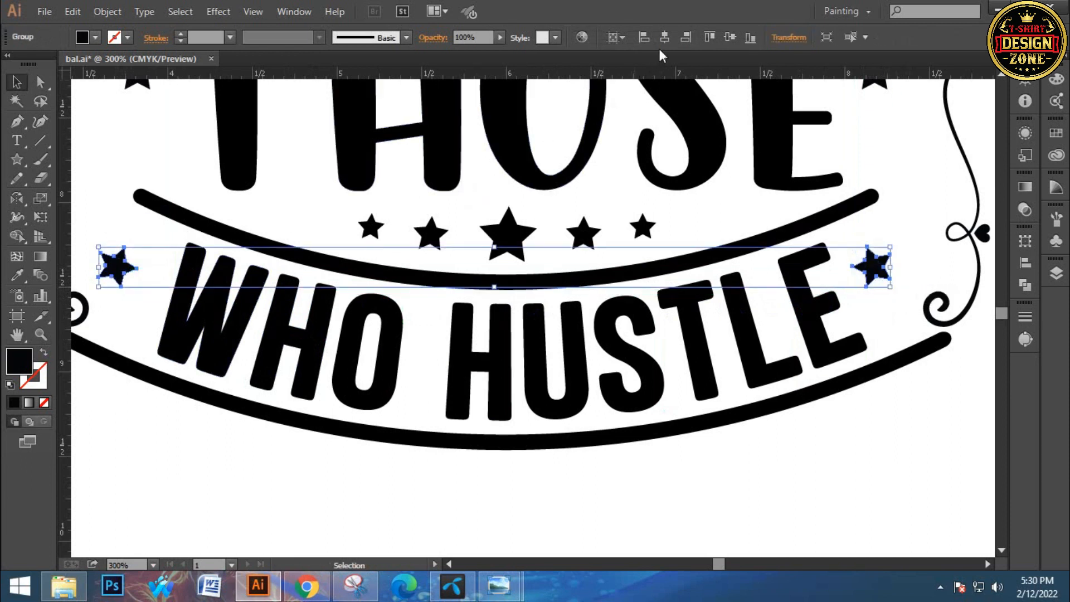
pyautogui.click(664, 37)
pyautogui.click(720, 201)
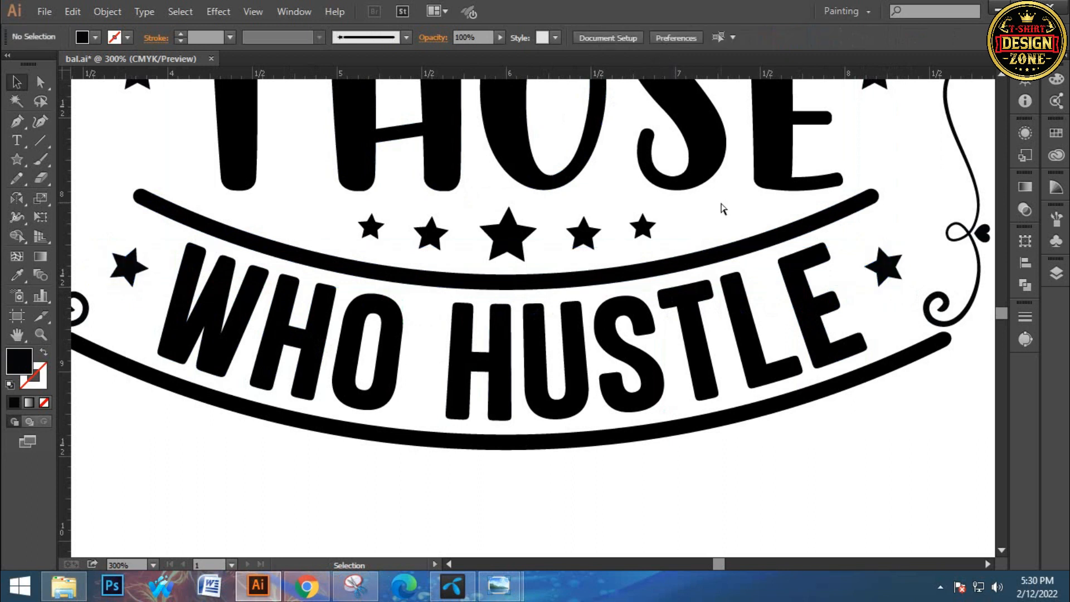
# Nudge the pair of stars beside WHO HUSTLE slightly downward between the two curved lines
pyautogui.click(886, 265)
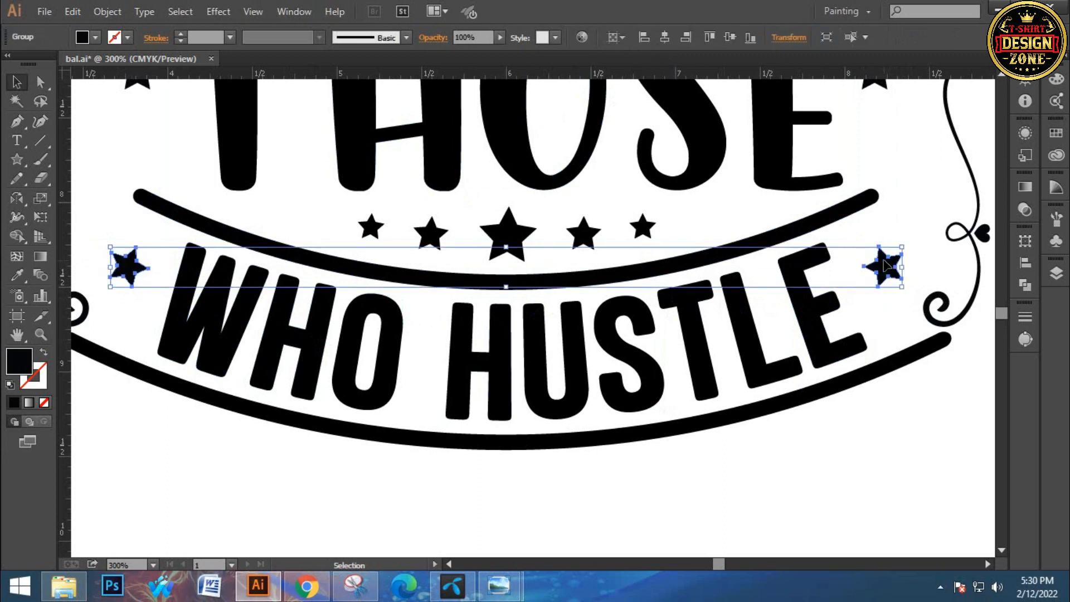
pyautogui.press('Down')
pyautogui.press('Down')
pyautogui.press('Down')
pyautogui.press('Down')
pyautogui.press('Down')
pyautogui.press('Down')
pyautogui.press('Down')
pyautogui.press('Down')
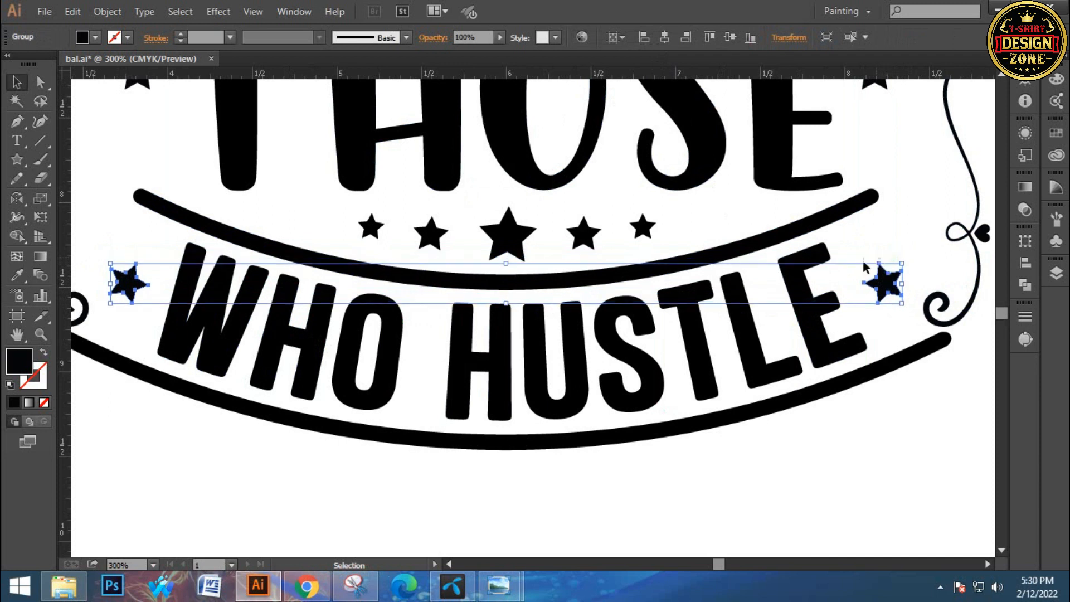
# Group the complete lettering design with its frames, stars and ornaments, and expand the whole group
pyautogui.click(899, 165)
pyautogui.hotkey('ctrl', '0')
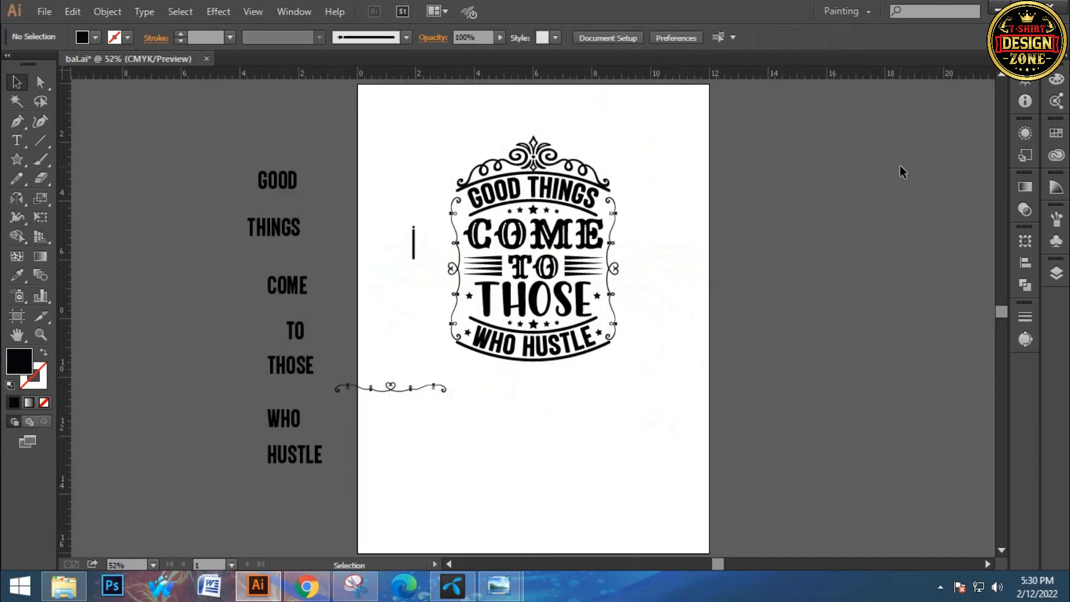
pyautogui.hotkey('ctrl', '+')
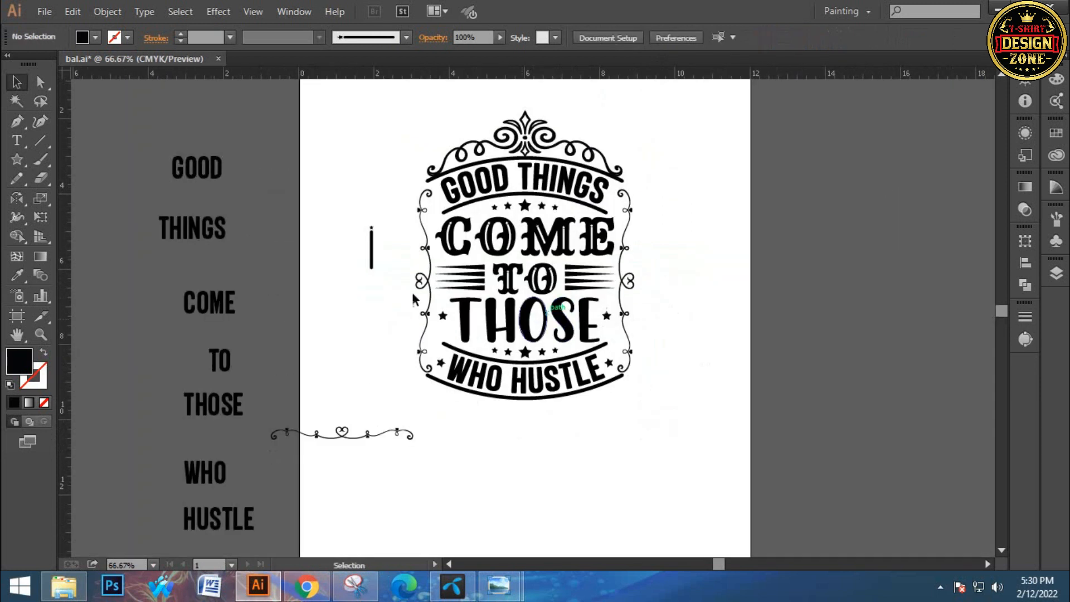
pyautogui.moveTo(444, 144); pyautogui.dragTo(651, 407)
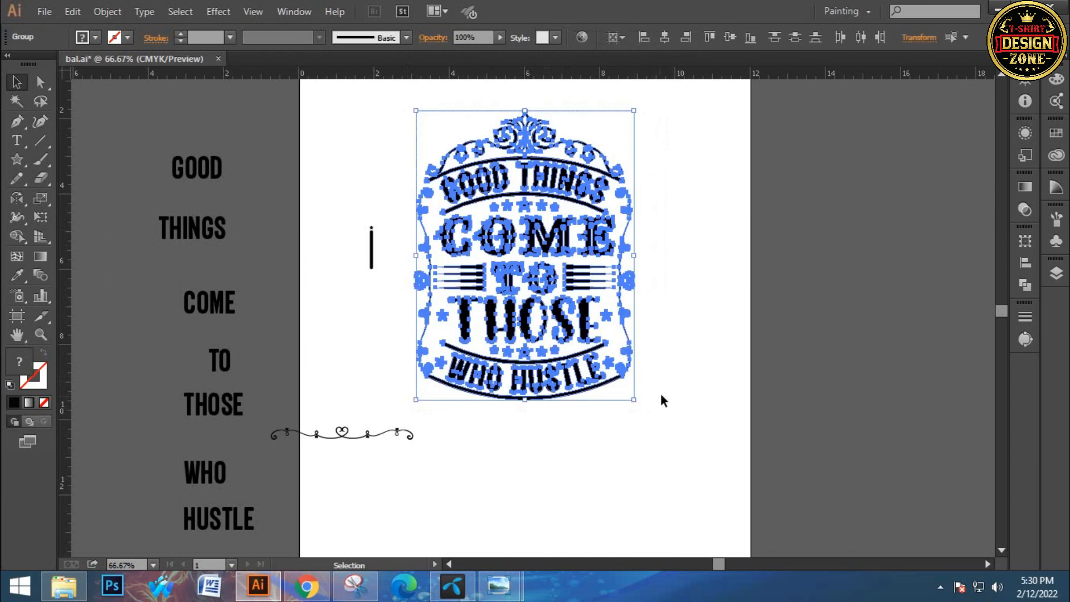
pyautogui.click(104, 6)
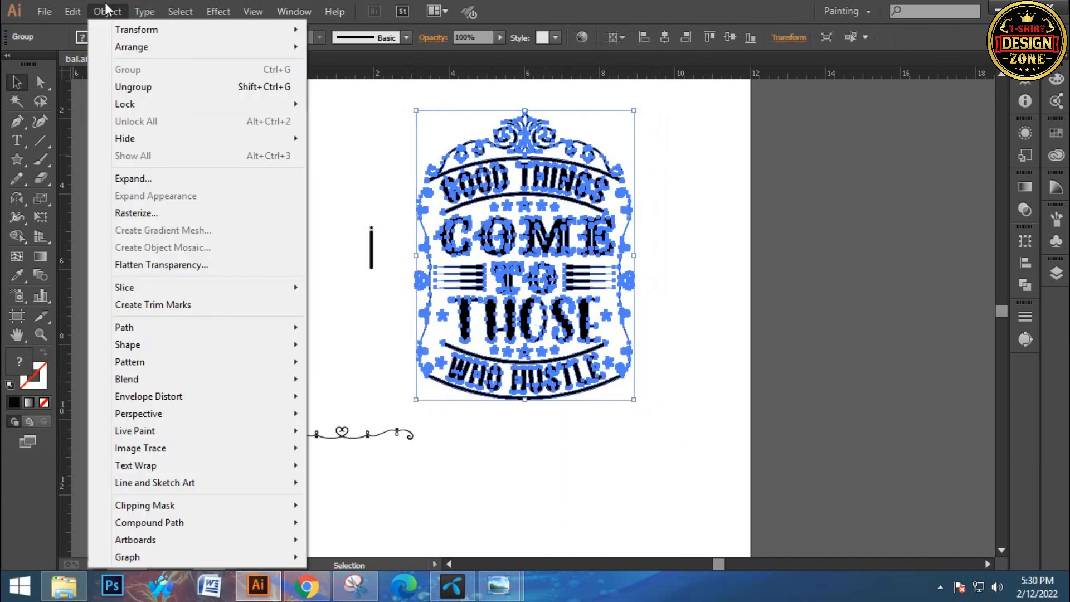
pyautogui.click(116, 179)
pyautogui.click(658, 272)
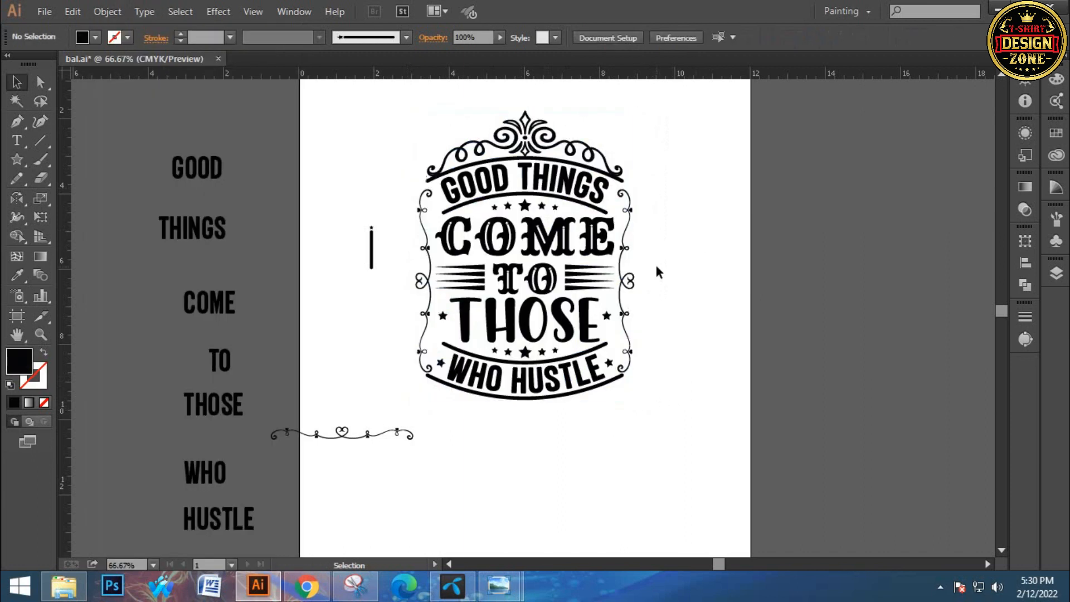
pyautogui.click(940, 590)
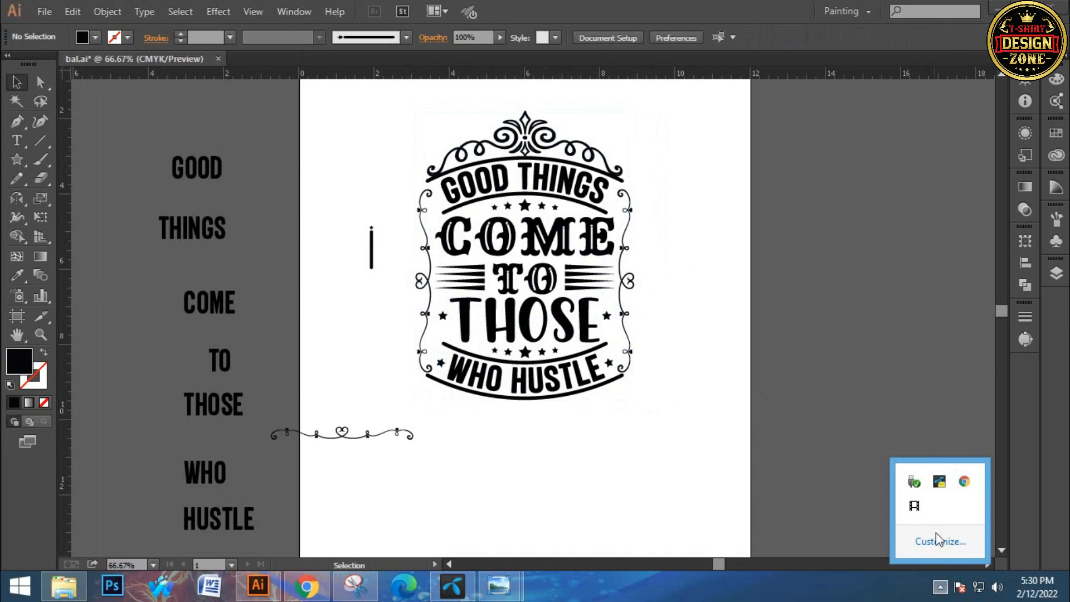